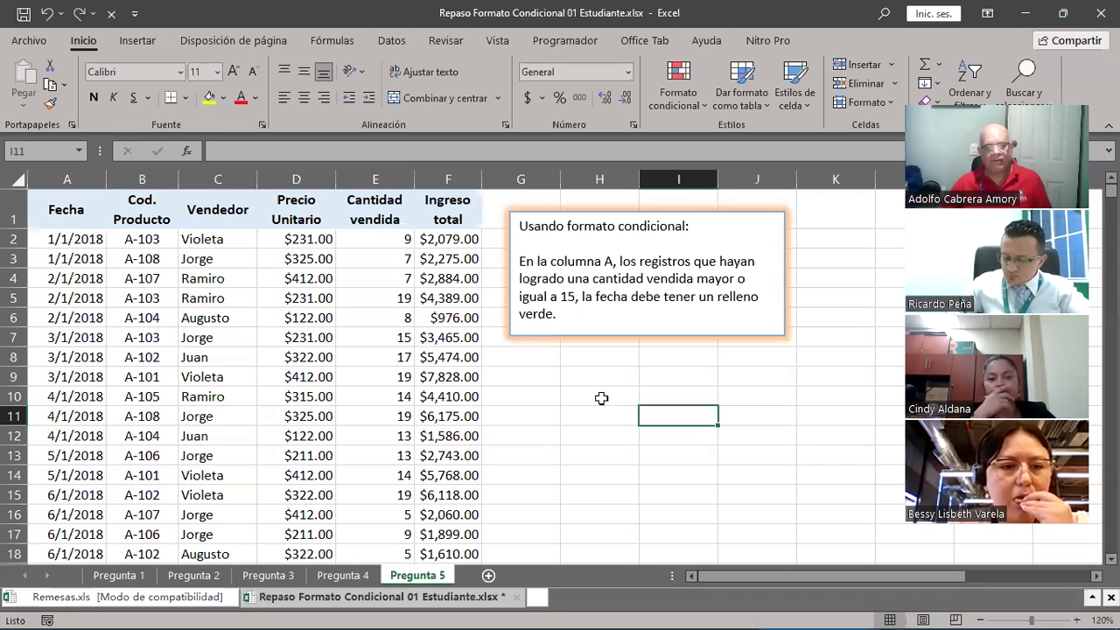
# Step: Switch to the Remesas.xls workbook and zoom the sheet to 130%
pyautogui.click(48, 602)
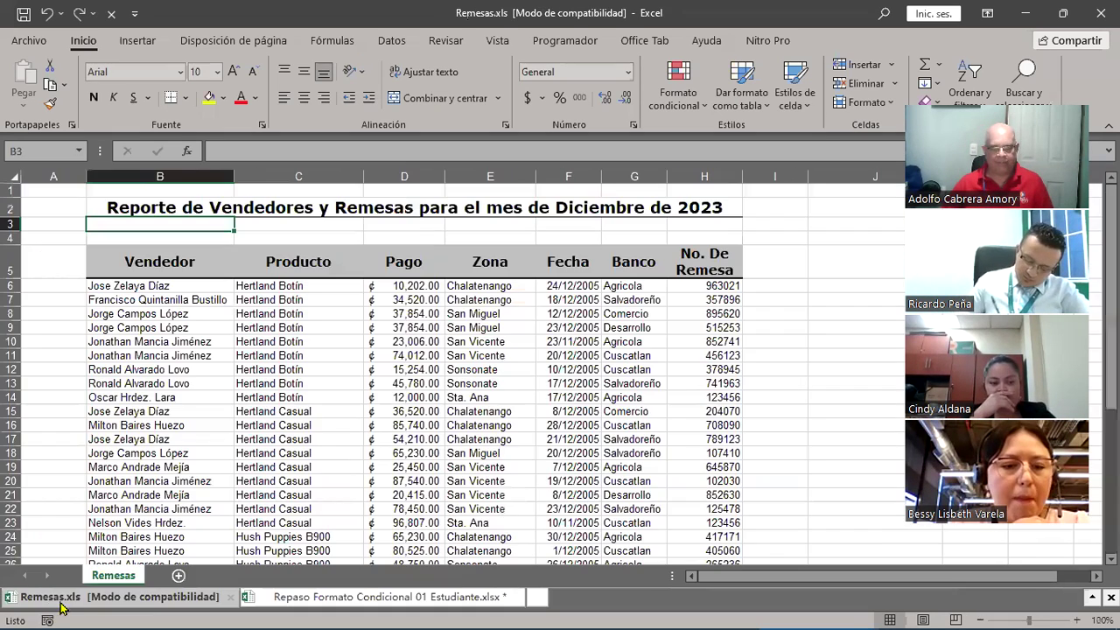
pyautogui.click(1076, 619)
pyautogui.click(1076, 619)
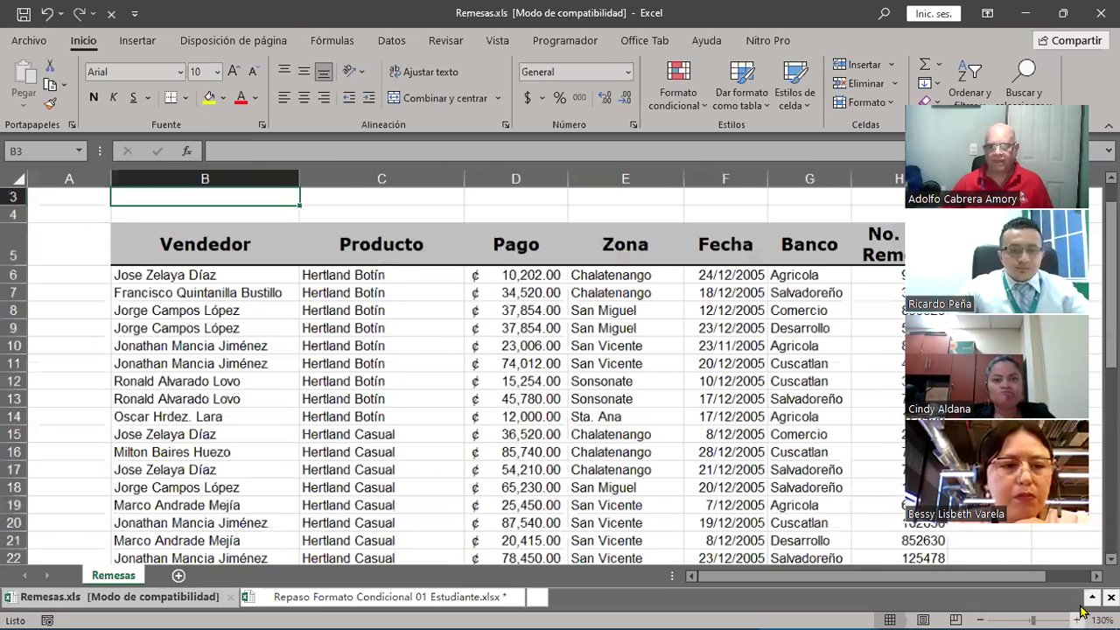
pyautogui.click(1076, 620)
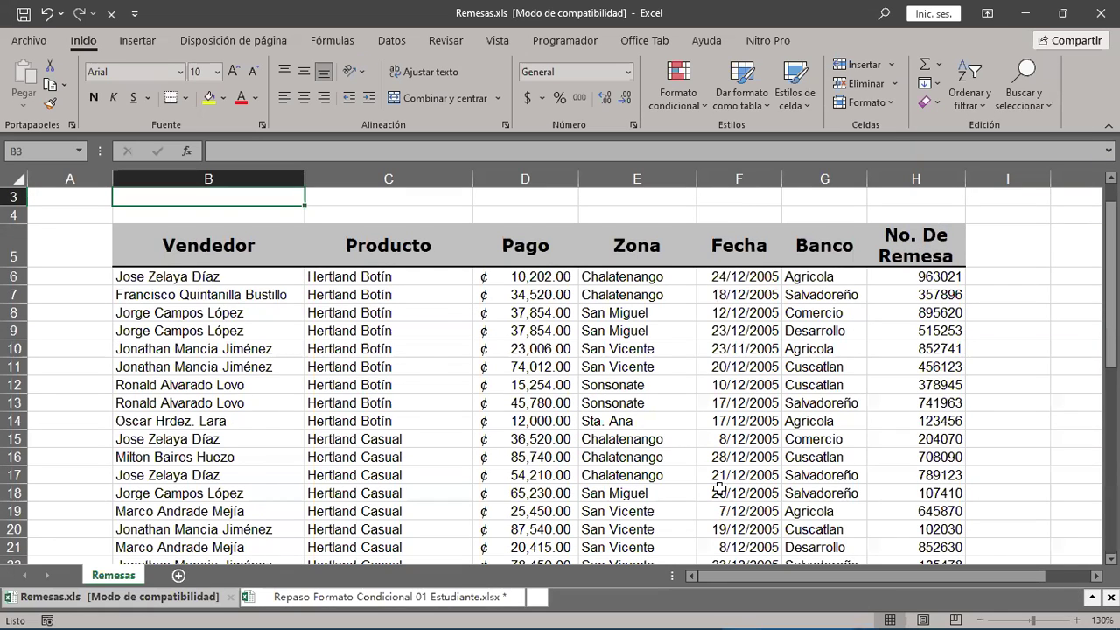
pyautogui.scroll(1, 260, 217)
pyautogui.click(259, 217)
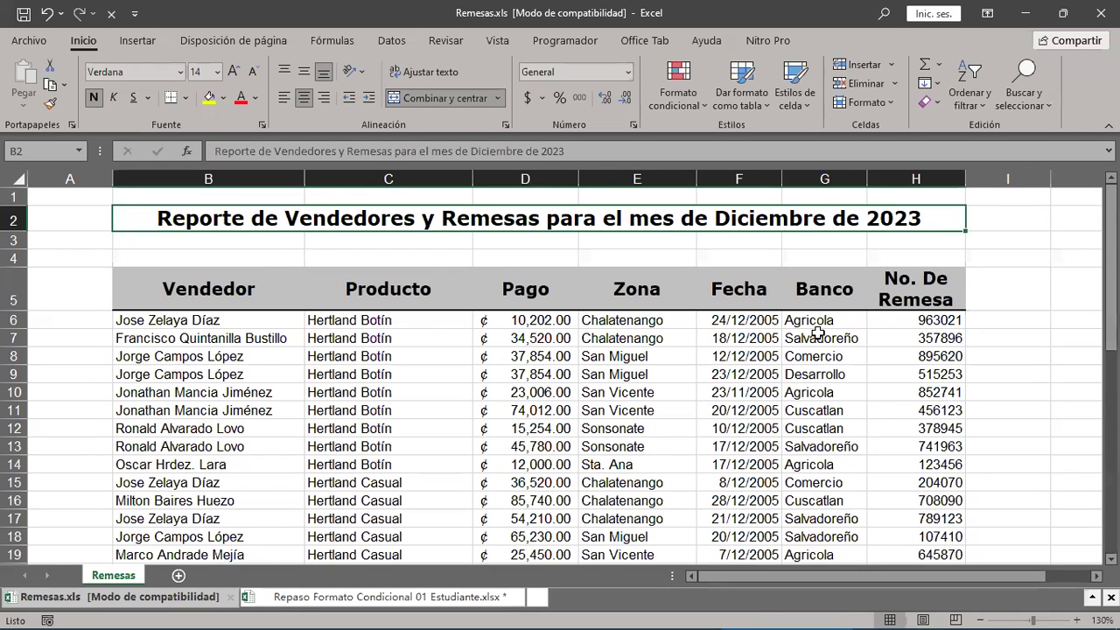
pyautogui.click(182, 287)
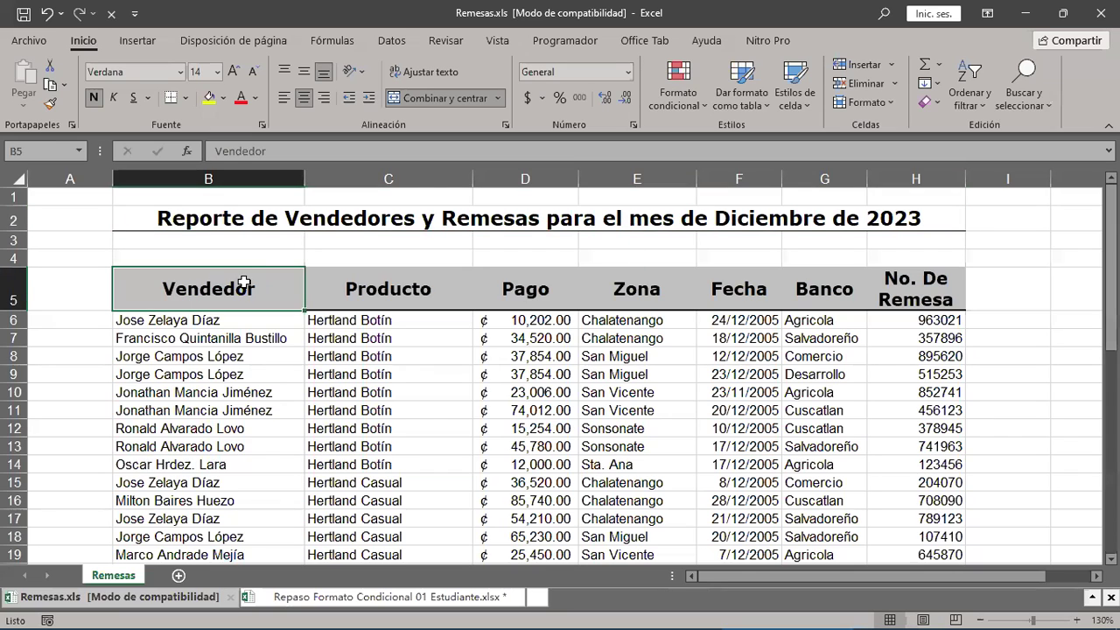
pyautogui.moveTo(244, 284); pyautogui.dragTo(605, 306)
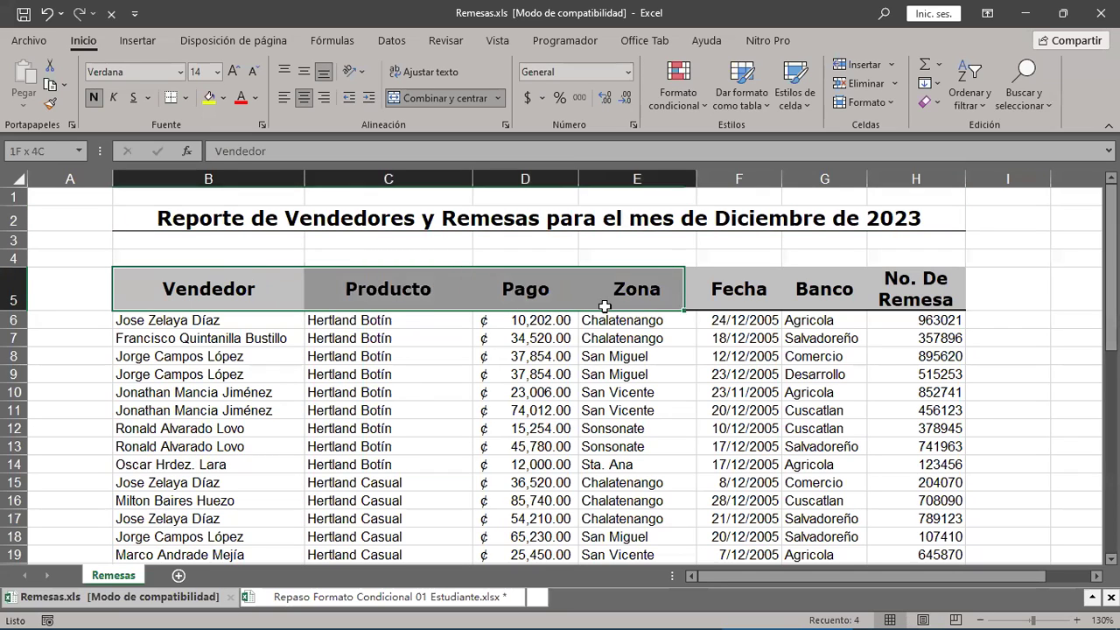
pyautogui.moveTo(687, 300); pyautogui.dragTo(937, 290)
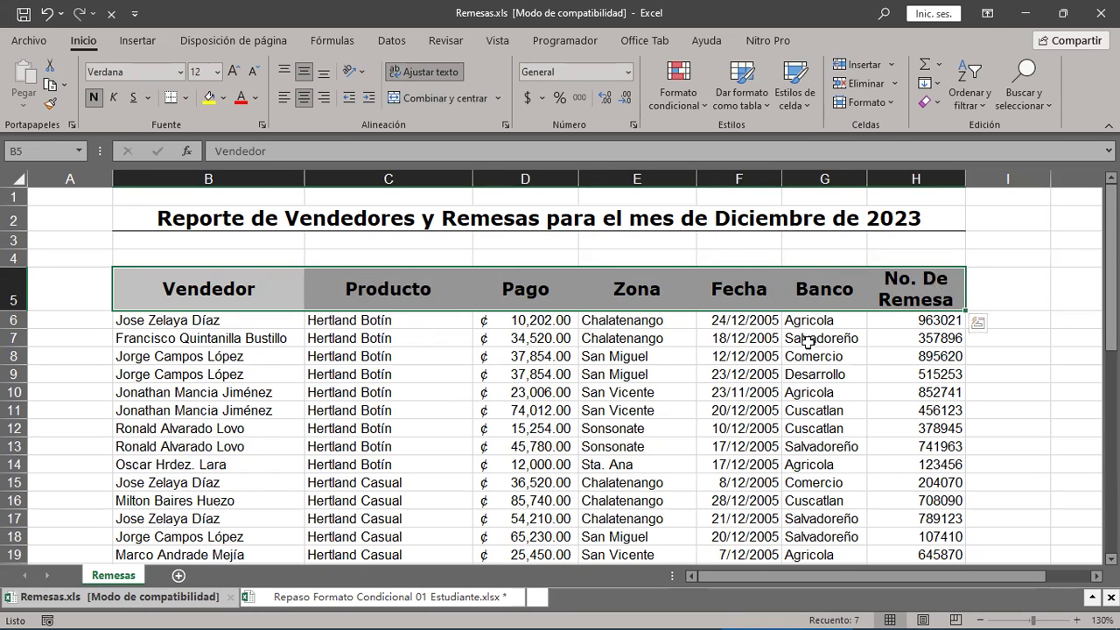
pyautogui.moveTo(805, 324); pyautogui.dragTo(822, 531)
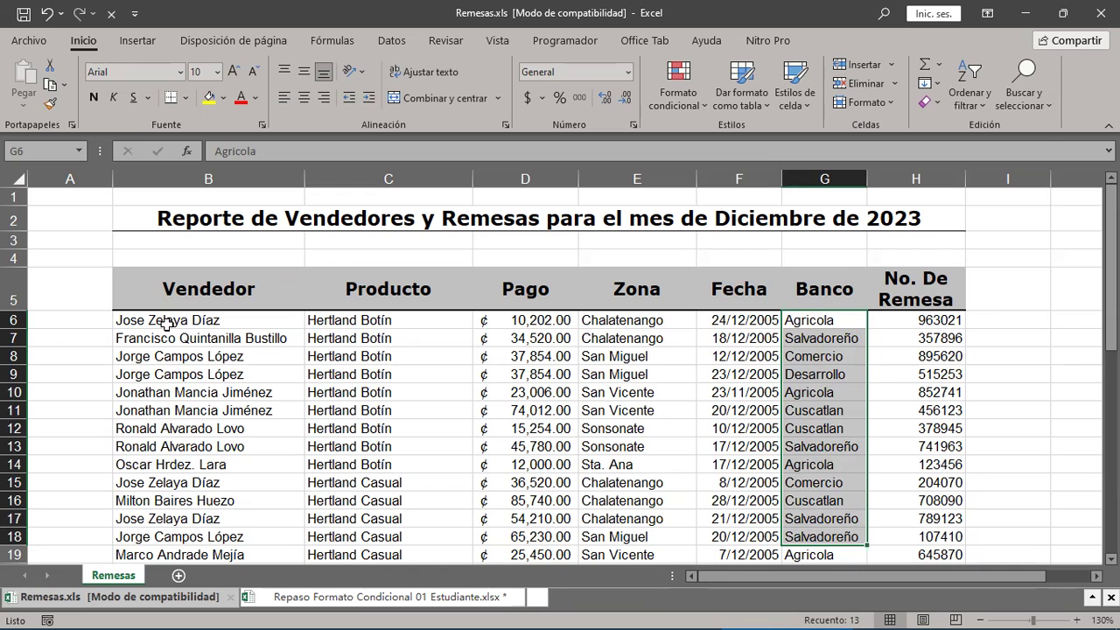
pyautogui.moveTo(166, 323); pyautogui.dragTo(213, 347)
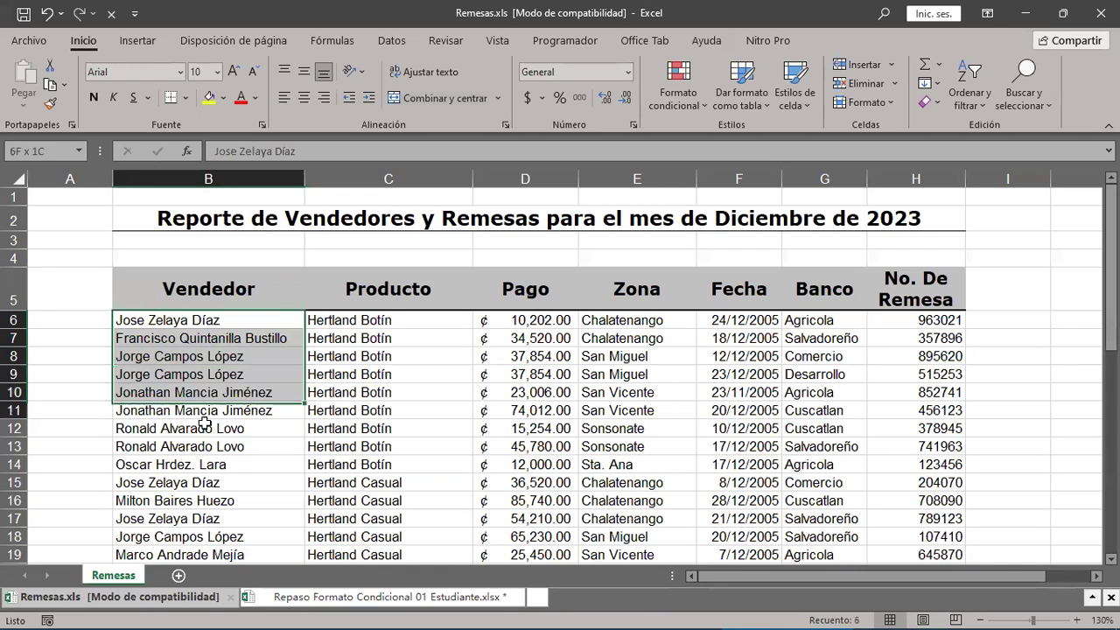
pyautogui.moveTo(213, 347); pyautogui.dragTo(259, 536)
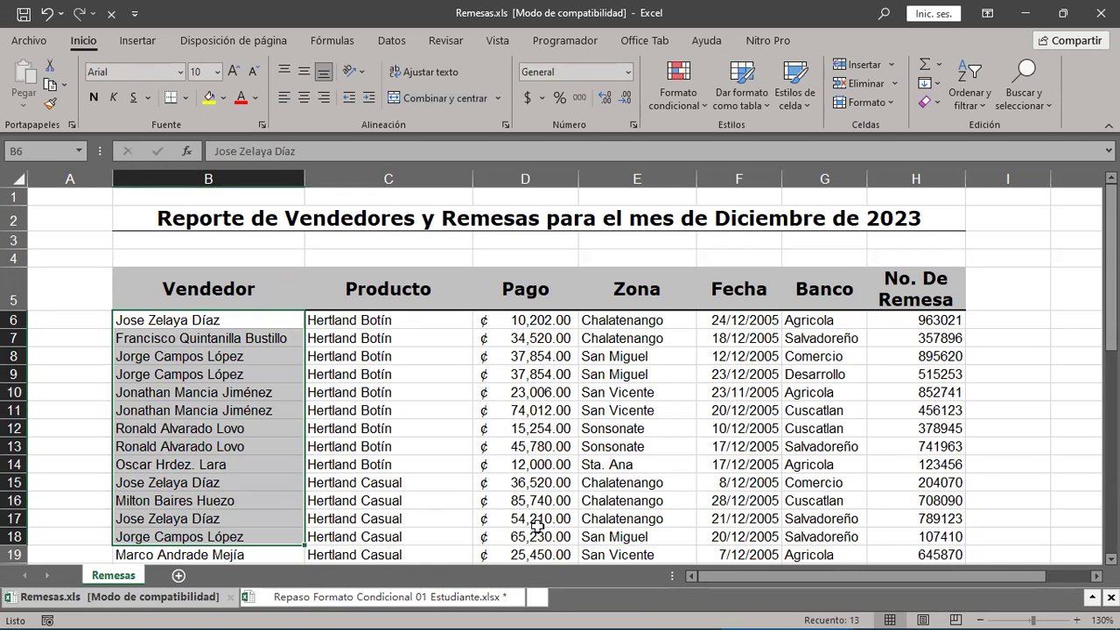
pyautogui.moveTo(410, 321); pyautogui.dragTo(428, 536)
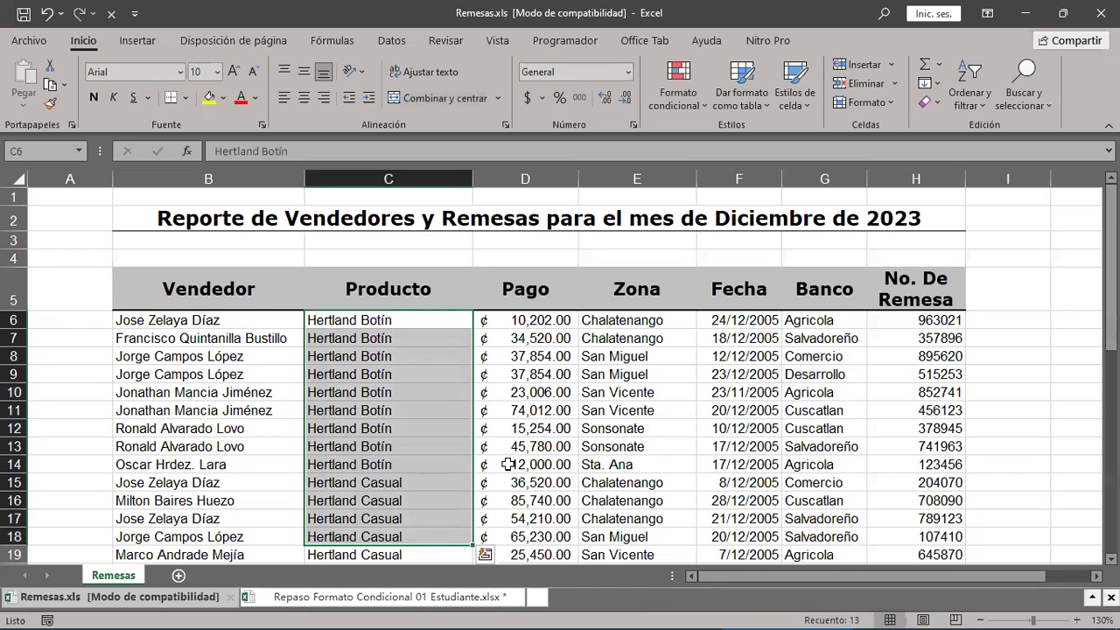
pyautogui.moveTo(654, 319); pyautogui.dragTo(647, 520)
pyautogui.moveTo(840, 322); pyautogui.dragTo(843, 541)
pyautogui.moveTo(515, 322); pyautogui.dragTo(522, 500)
pyautogui.moveTo(917, 321); pyautogui.dragTo(923, 502)
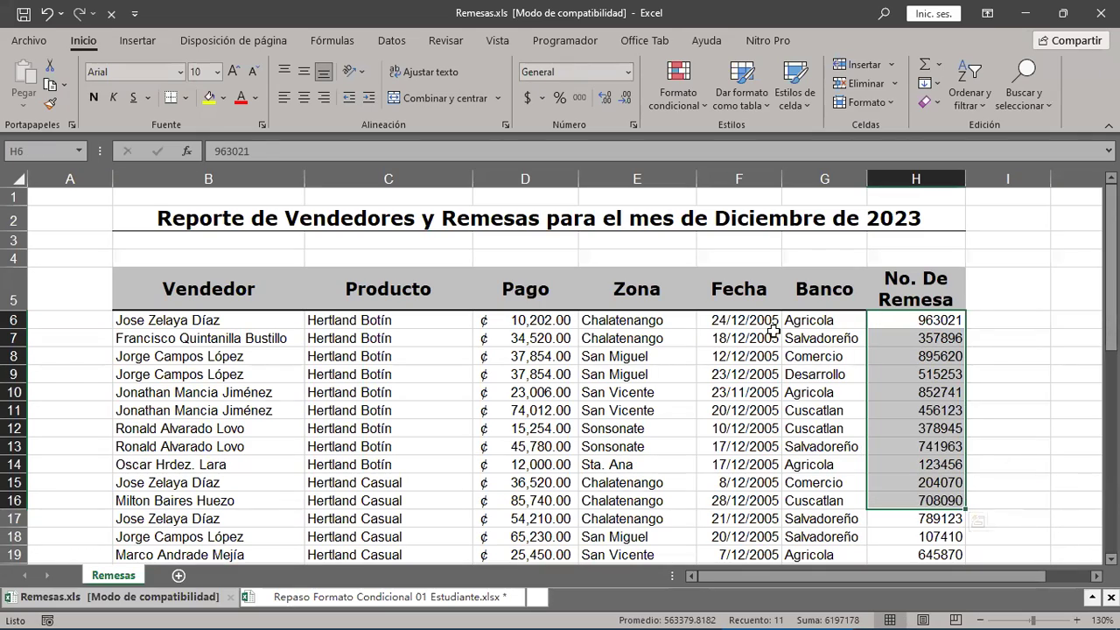
pyautogui.moveTo(774, 321); pyautogui.dragTo(767, 500)
pyautogui.scroll(-1, 767, 502)
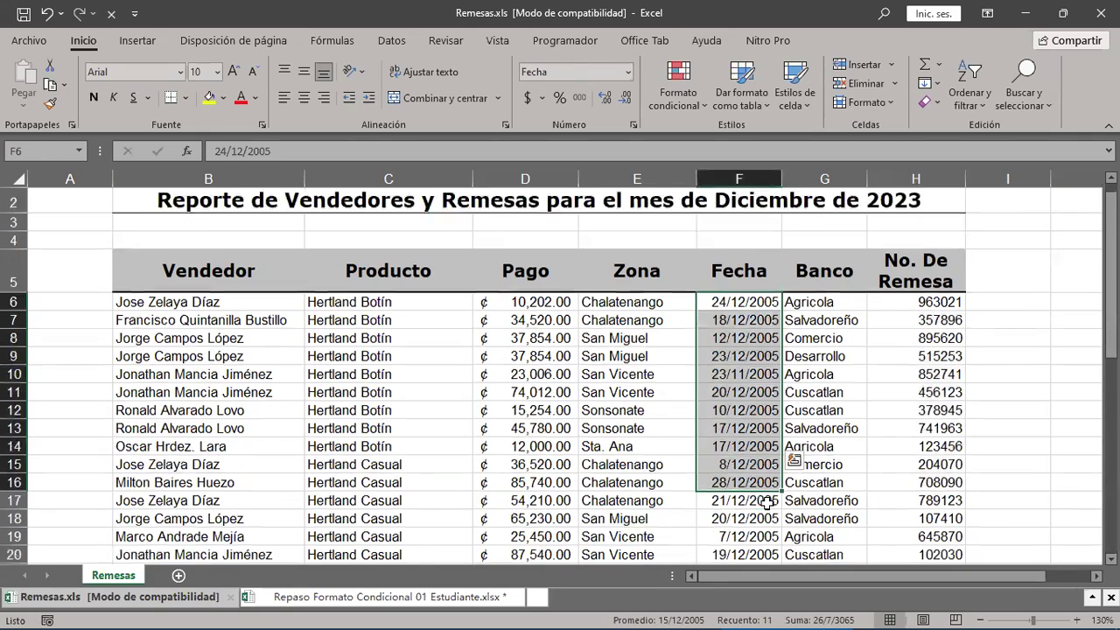
pyautogui.scroll(-2, 767, 502)
pyautogui.scroll(-1, 767, 503)
pyautogui.scroll(-1, 767, 502)
pyautogui.scroll(-2, 768, 502)
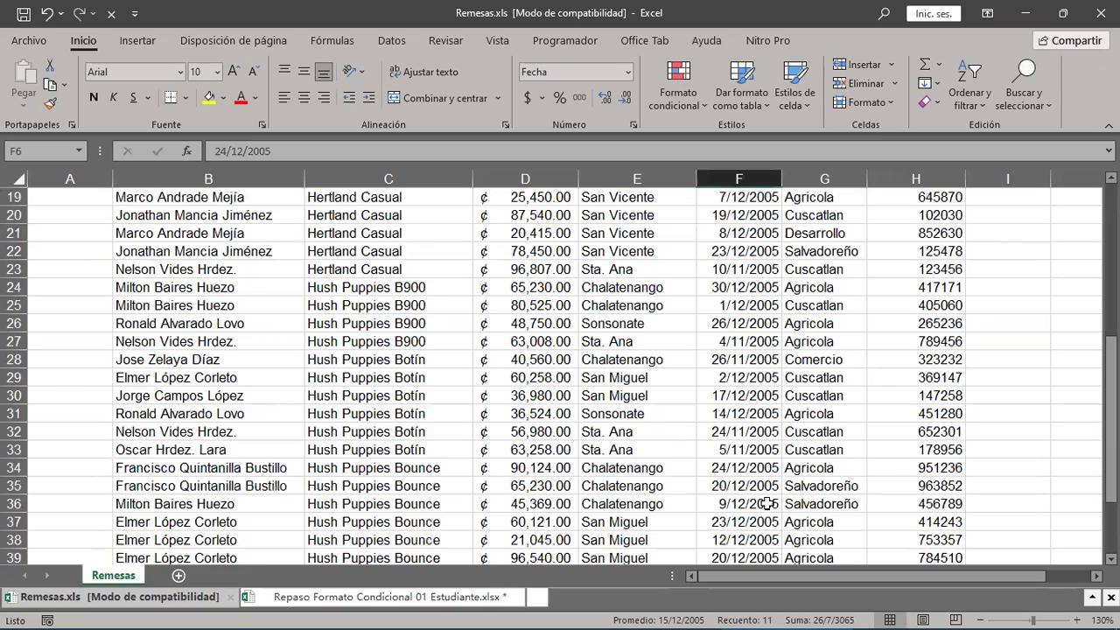
pyautogui.scroll(5, 768, 504)
pyautogui.scroll(1, 770, 477)
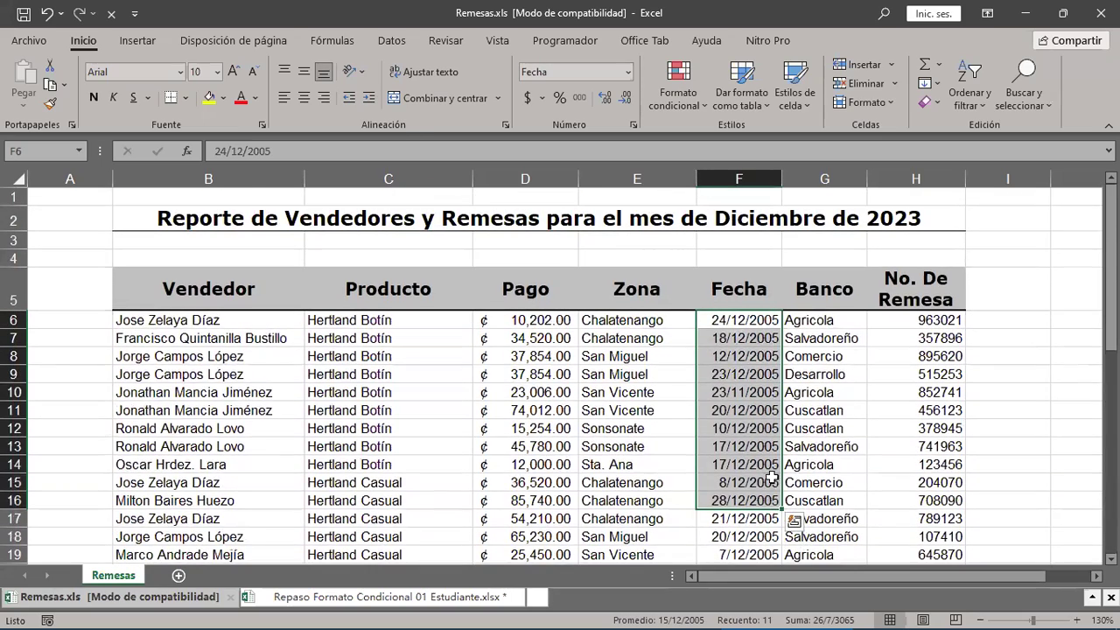
pyautogui.click(761, 326)
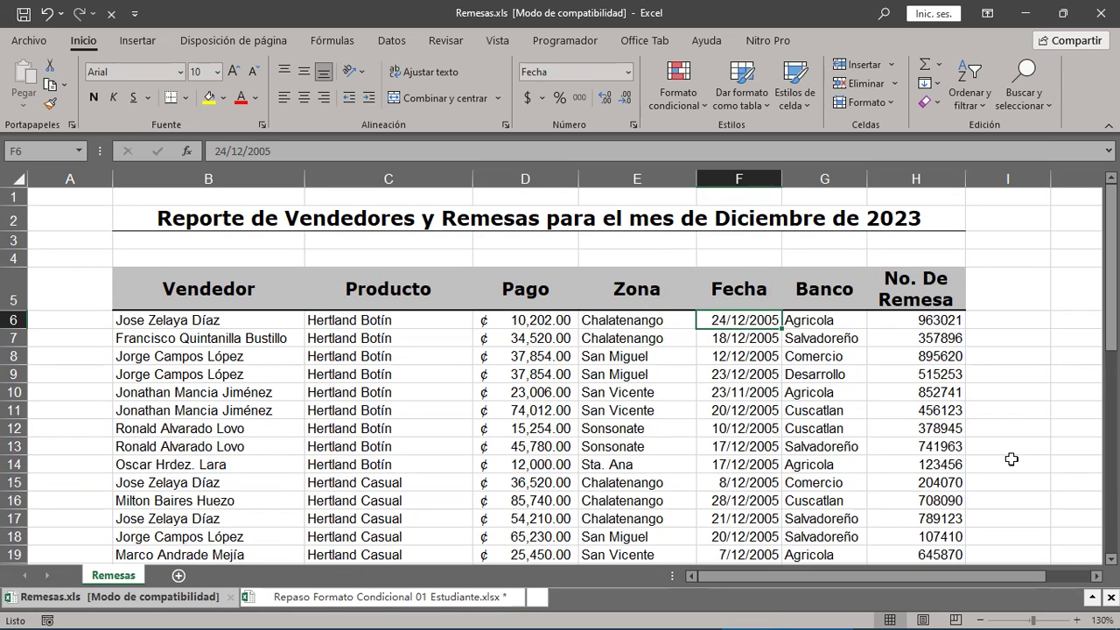
pyautogui.moveTo(740, 320); pyautogui.dragTo(744, 526)
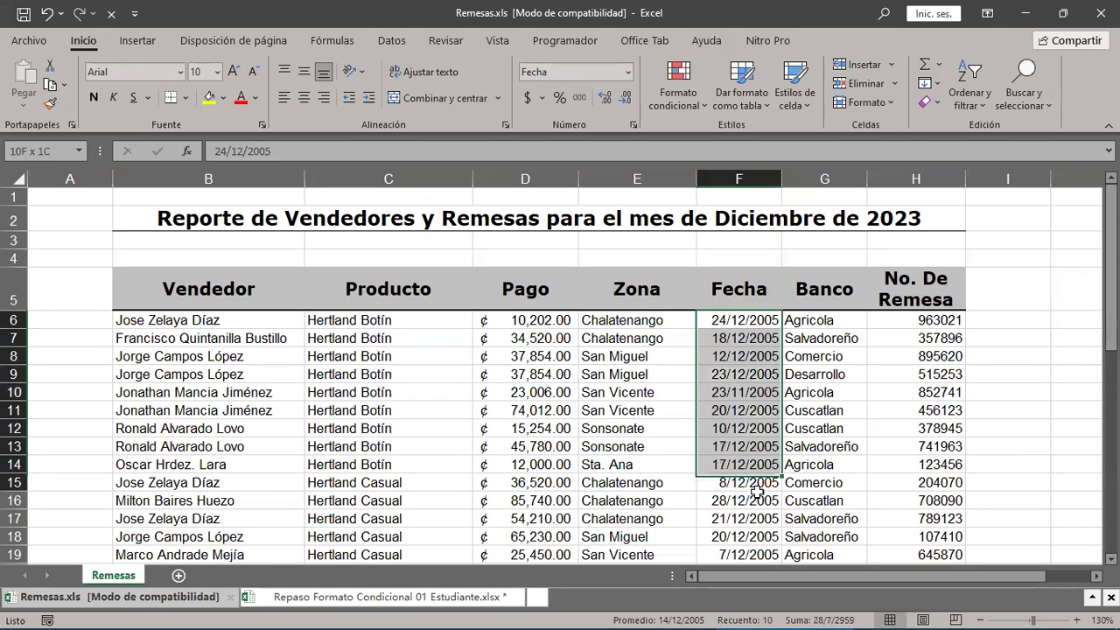
pyautogui.click(727, 324)
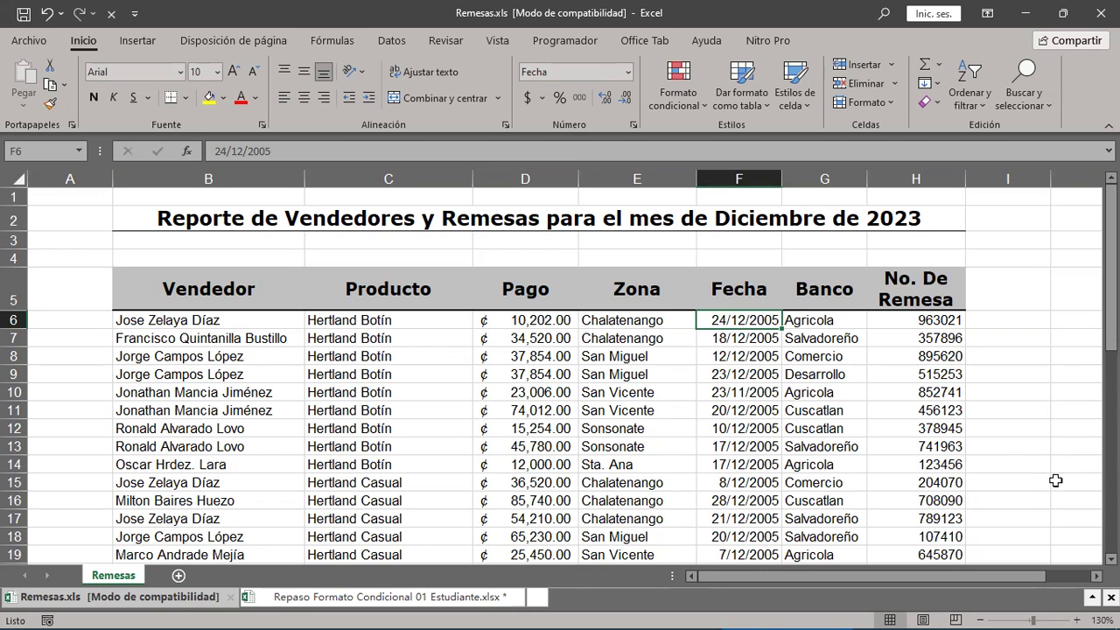
pyautogui.click(662, 397)
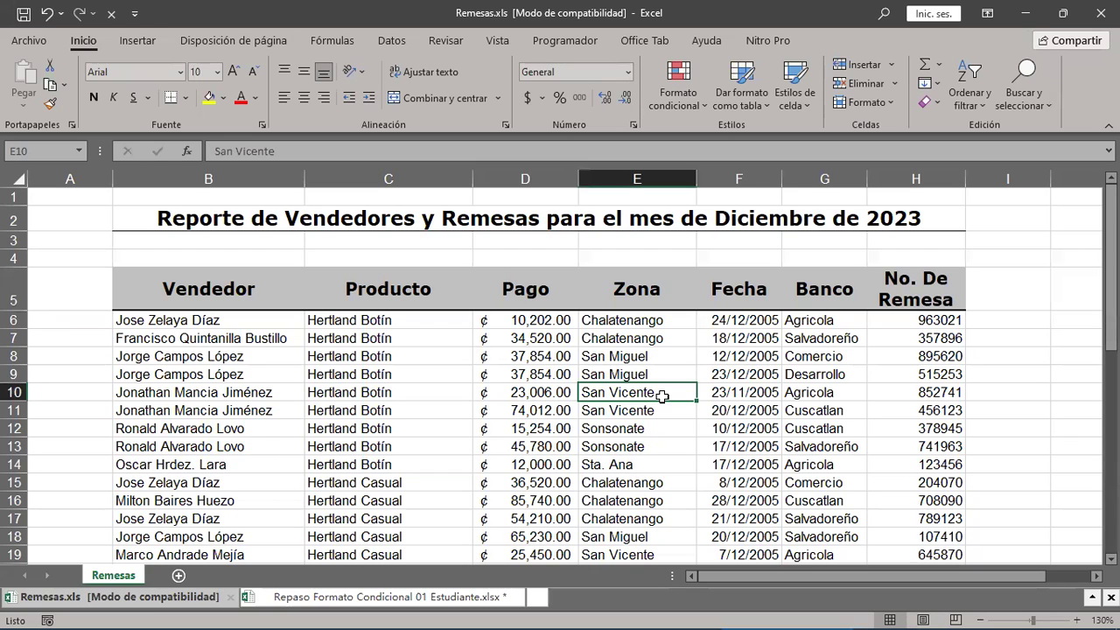
# Step: Select the Chalatenango zone cells E6:E7 and E15:E17 together
pyautogui.moveTo(674, 325); pyautogui.dragTo(668, 342)
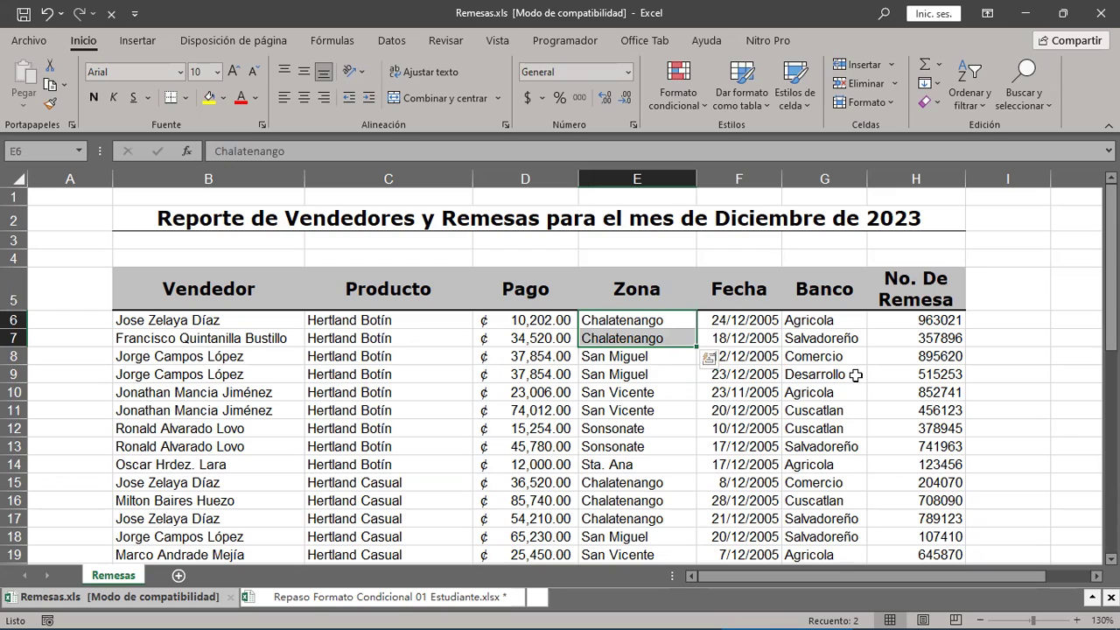
pyautogui.scroll(-2, 849, 374)
pyautogui.keyDown('ctrl'); pyautogui.moveTo(674, 342); pyautogui.dragTo(674, 377); pyautogui.keyUp('ctrl')
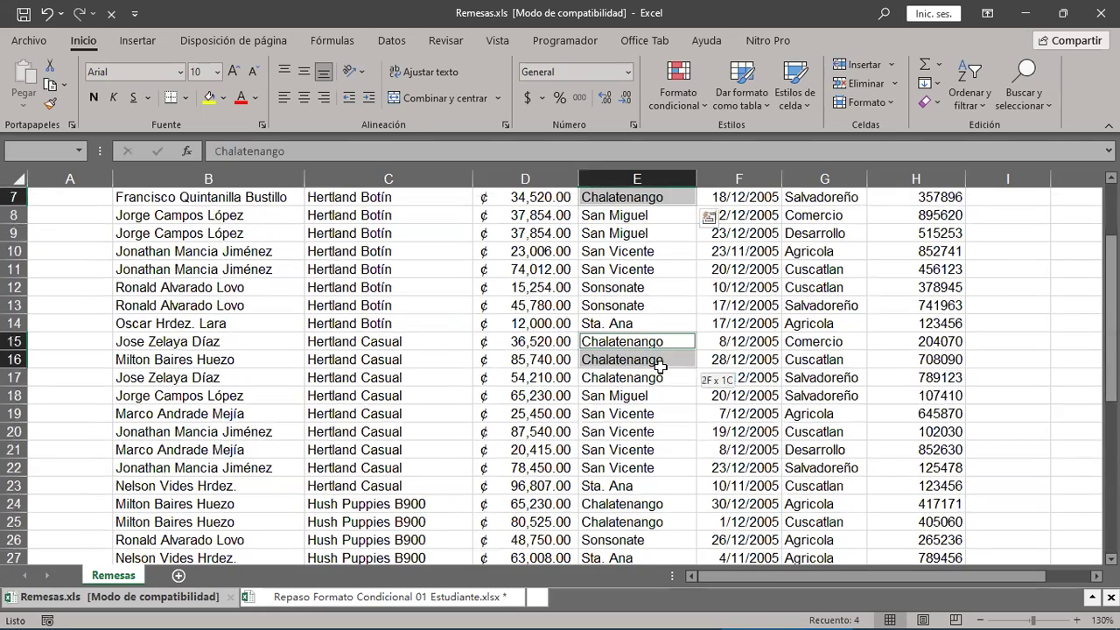
pyautogui.scroll(-1, 906, 404)
pyautogui.scroll(-1, 906, 403)
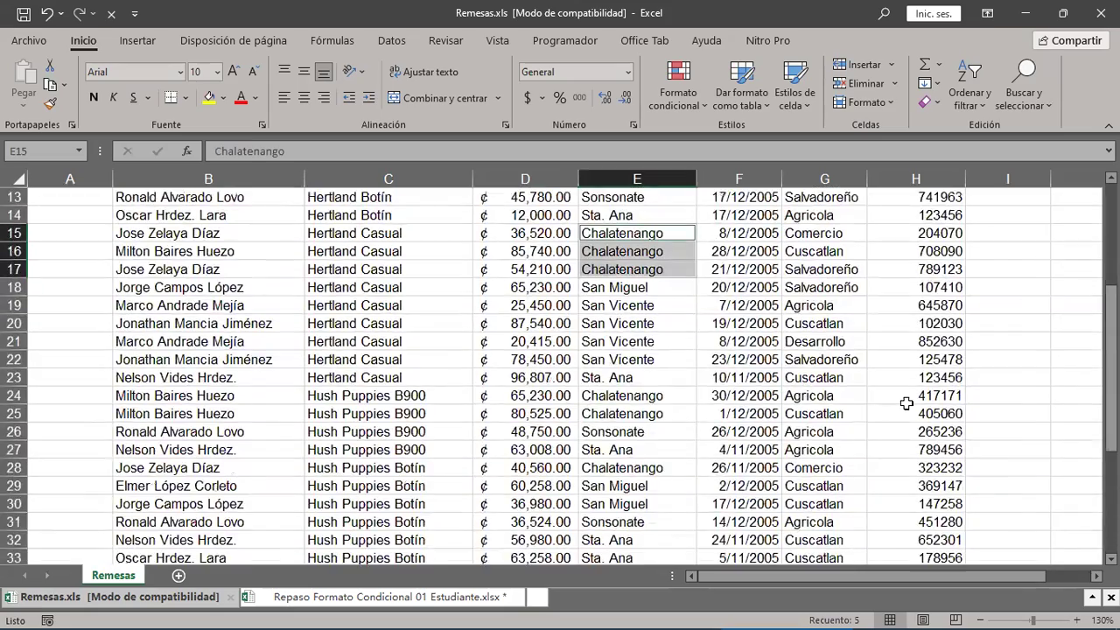
pyautogui.scroll(-1, 906, 404)
# Step: Add E24:E25, E28 and E34:E36 to the selection, then return to the top
pyautogui.keyDown('ctrl'); pyautogui.moveTo(657, 343); pyautogui.dragTo(652, 360); pyautogui.keyUp('ctrl')
pyautogui.scroll(-1, 728, 439)
pyautogui.scroll(-1, 728, 440)
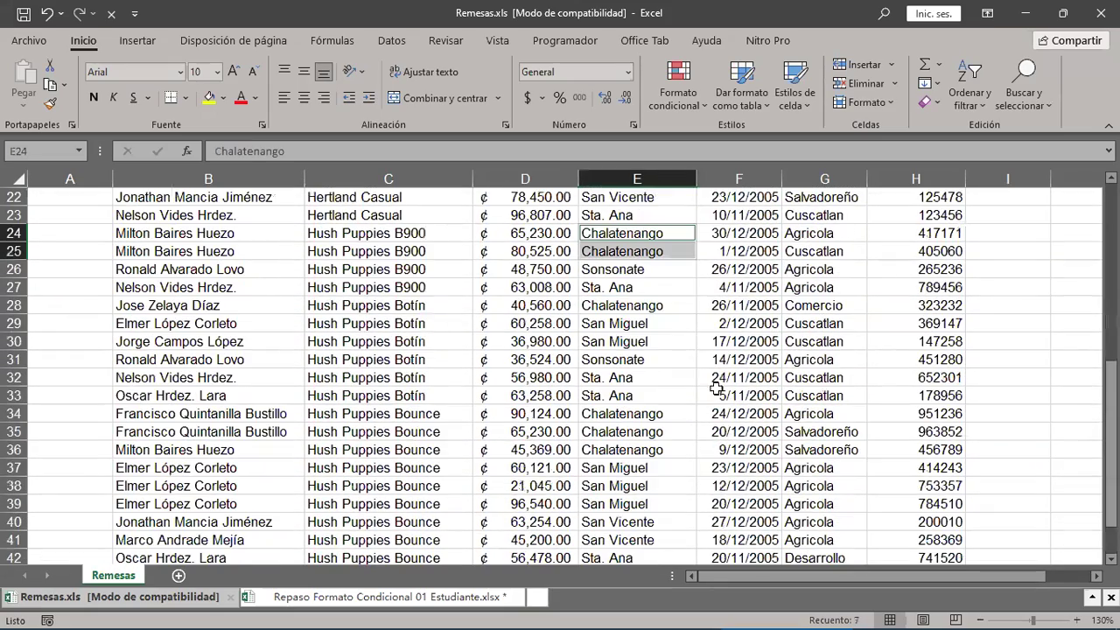
pyautogui.keyDown('ctrl'); pyautogui.click(663, 306); pyautogui.keyUp('ctrl')
pyautogui.keyDown('ctrl'); pyautogui.moveTo(641, 411); pyautogui.dragTo(652, 451); pyautogui.keyUp('ctrl')
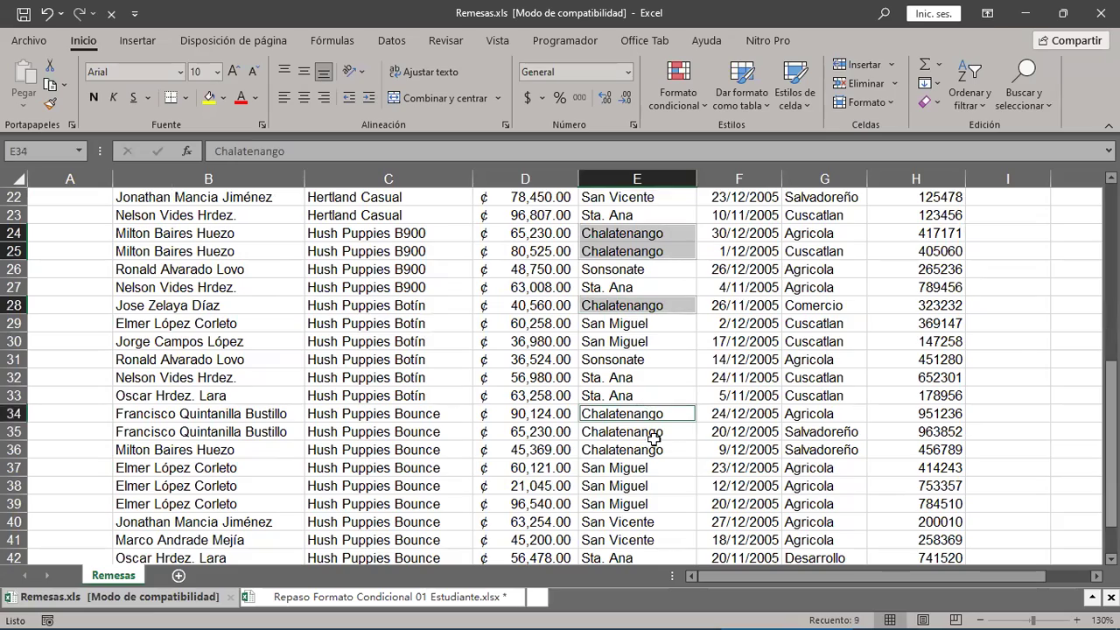
pyautogui.scroll(-2, 763, 486)
pyautogui.scroll(-1, 763, 486)
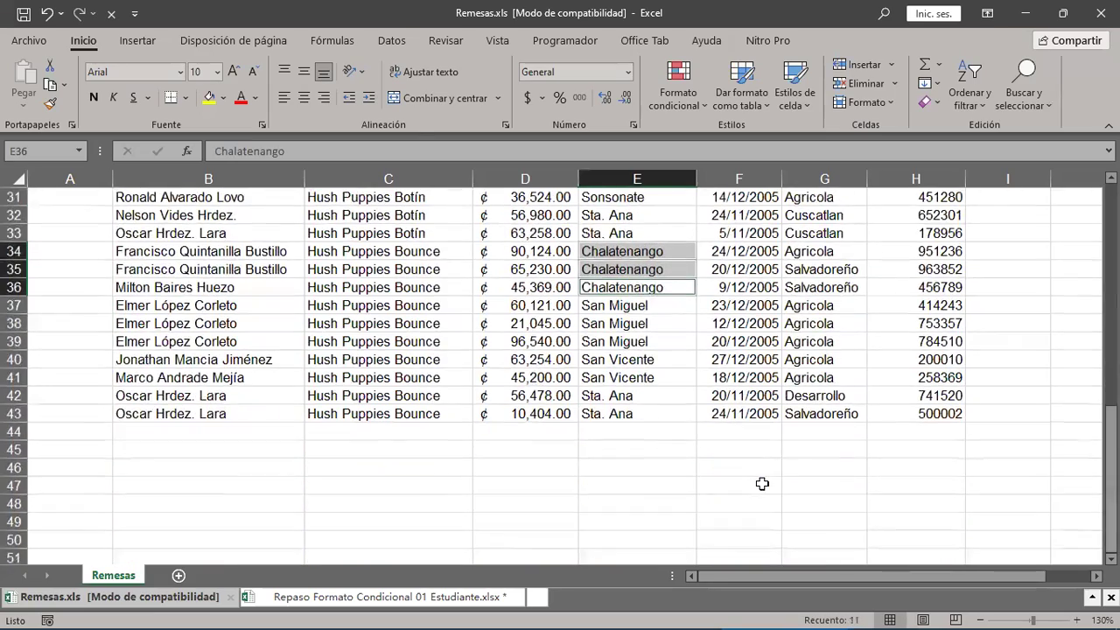
pyautogui.scroll(4, 766, 485)
pyautogui.scroll(4, 767, 486)
pyautogui.scroll(2, 767, 486)
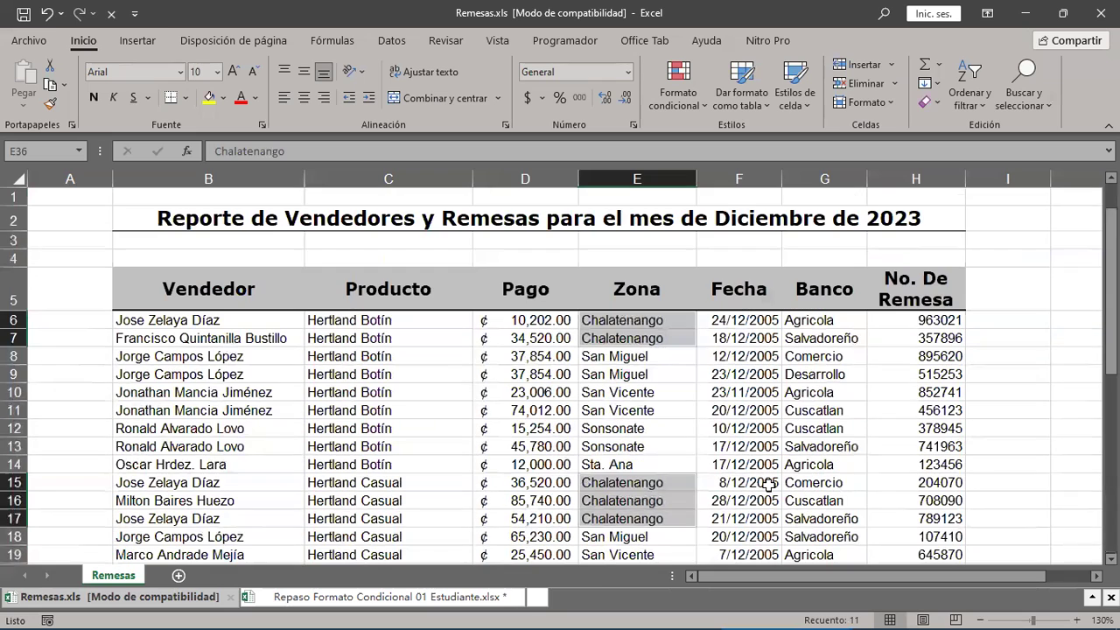
# Step: Fill the eleven selected Chalatenango cells yellow and deselect to review them
pyautogui.click(222, 99)
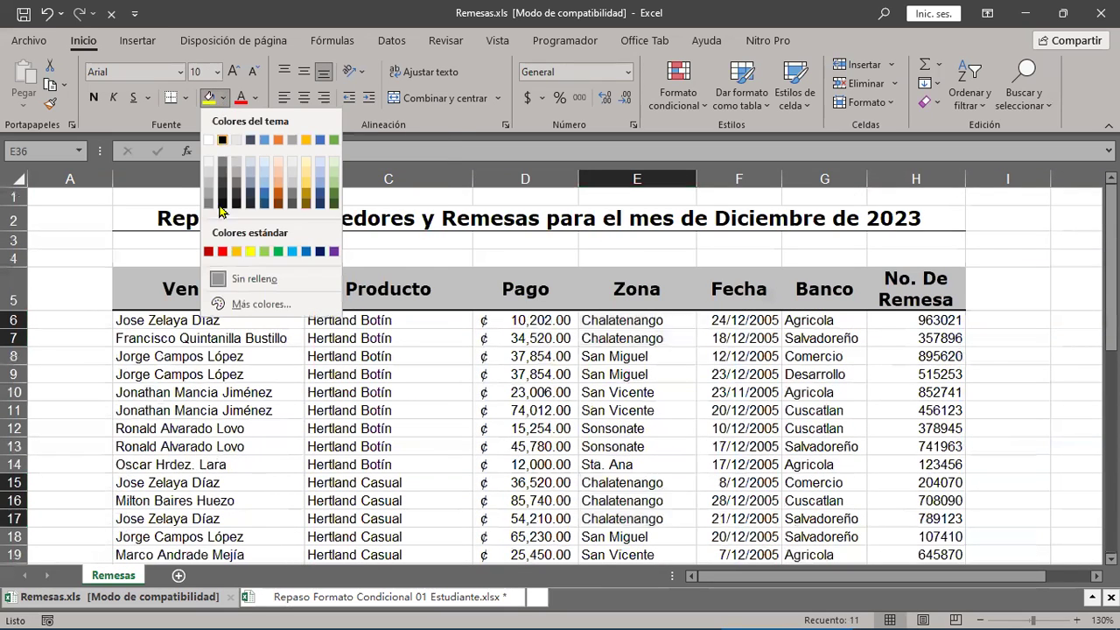
pyautogui.click(253, 257)
pyautogui.scroll(-8, 253, 257)
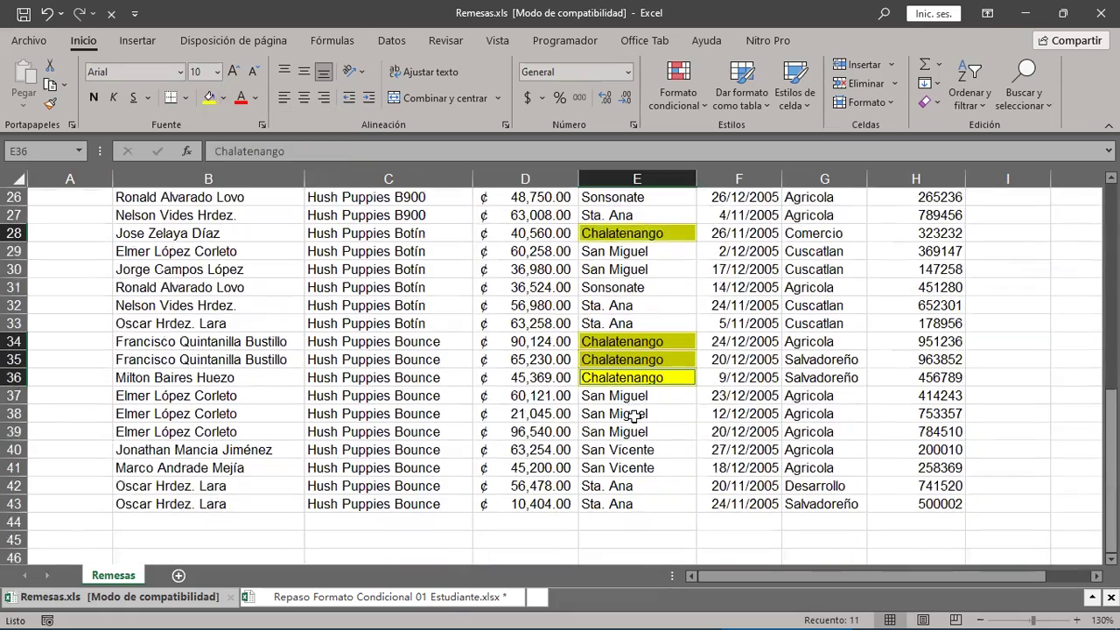
pyautogui.click(569, 287)
pyautogui.scroll(8, 819, 496)
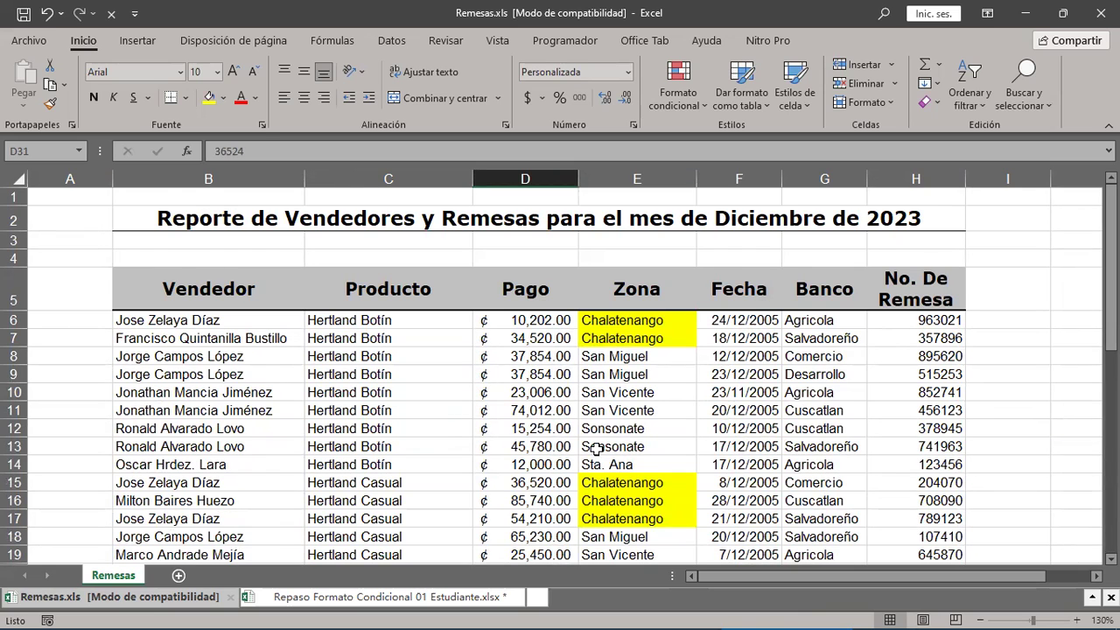
pyautogui.scroll(-4, 595, 452)
pyautogui.scroll(-3, 595, 452)
pyautogui.scroll(-2, 595, 452)
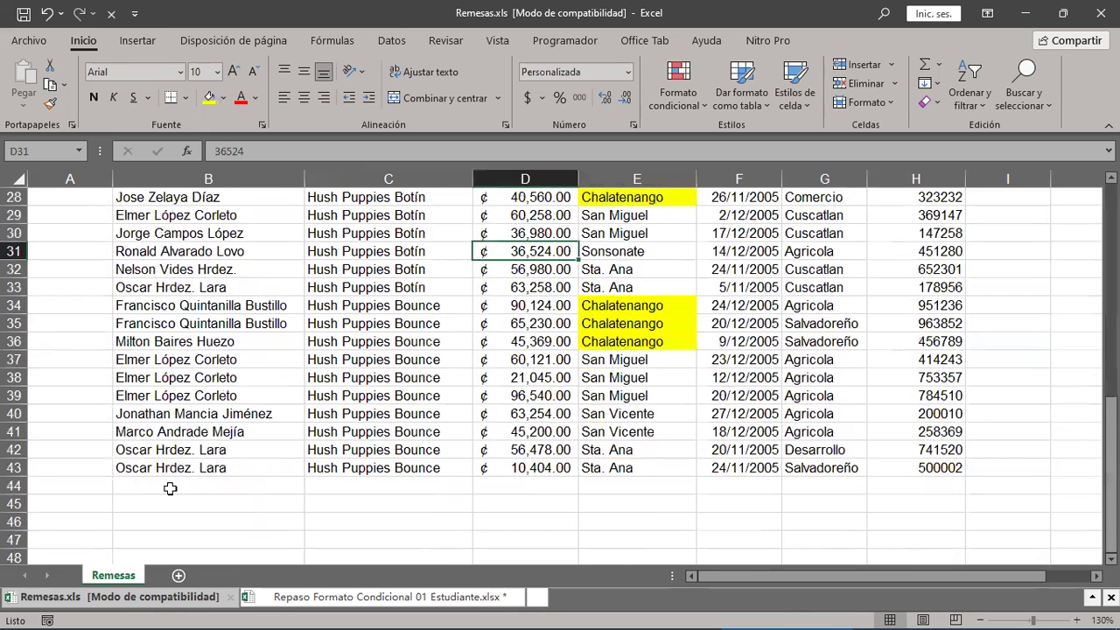
pyautogui.moveTo(131, 471)
pyautogui.mouseDown()
pyautogui.moveTo(832, 482)
pyautogui.moveTo(923, 470)
pyautogui.mouseUp()
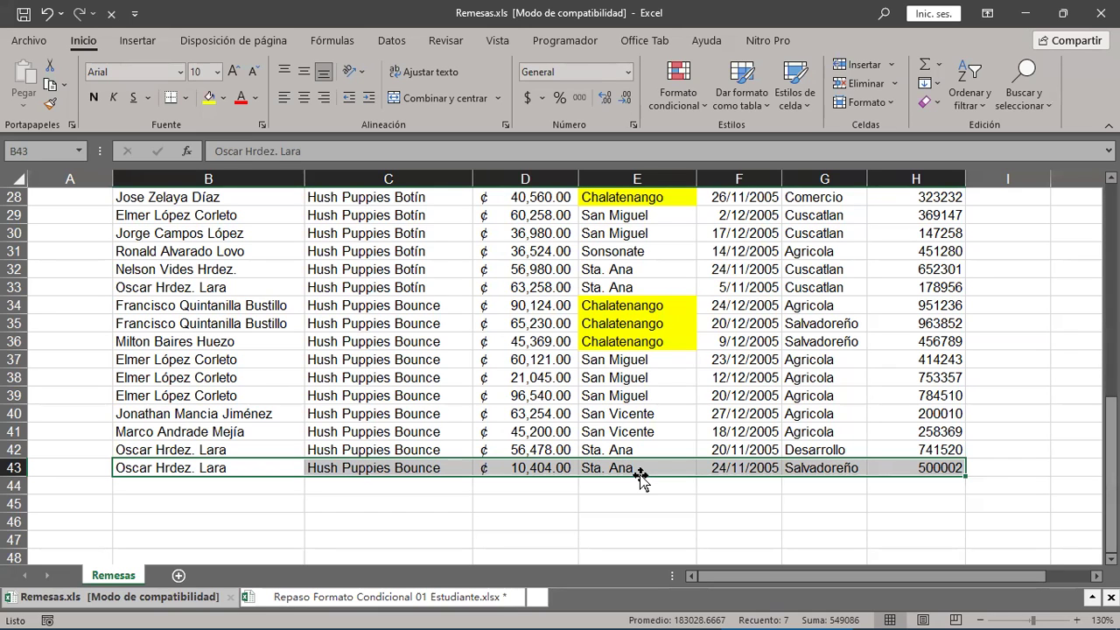
pyautogui.scroll(7, 641, 477)
pyautogui.scroll(3, 641, 477)
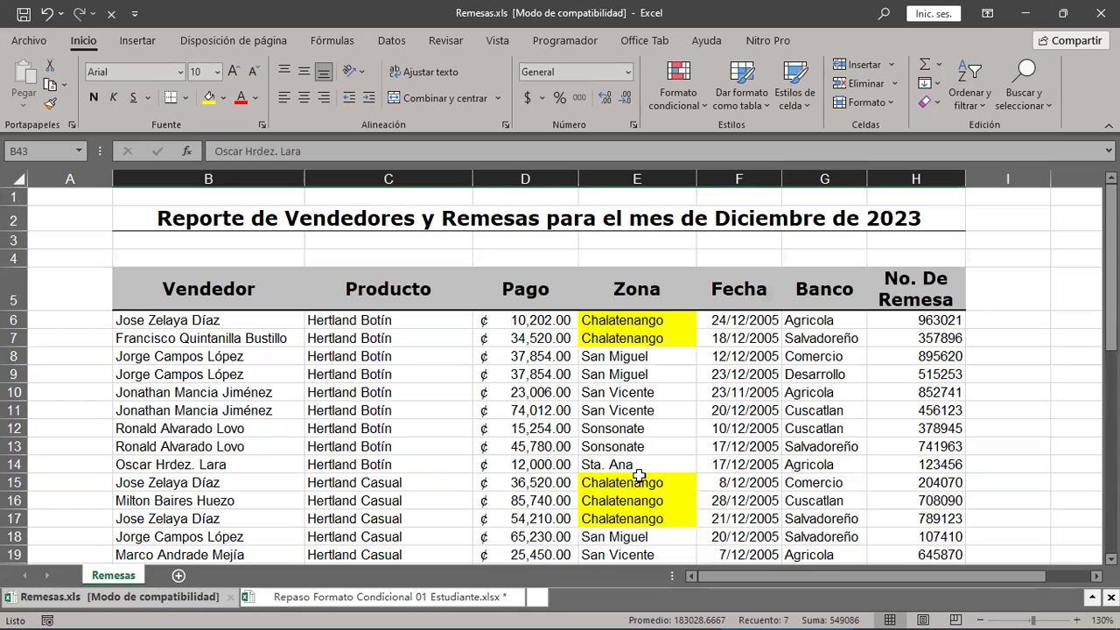
pyautogui.scroll(-1, 640, 475)
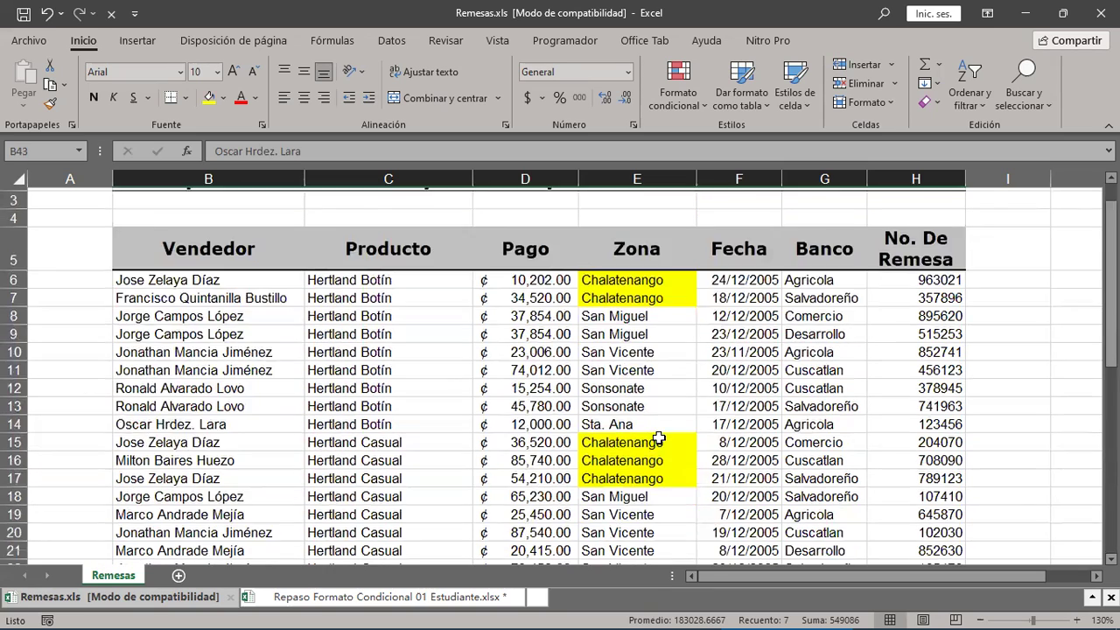
pyautogui.scroll(-1, 655, 437)
pyautogui.scroll(-1, 654, 437)
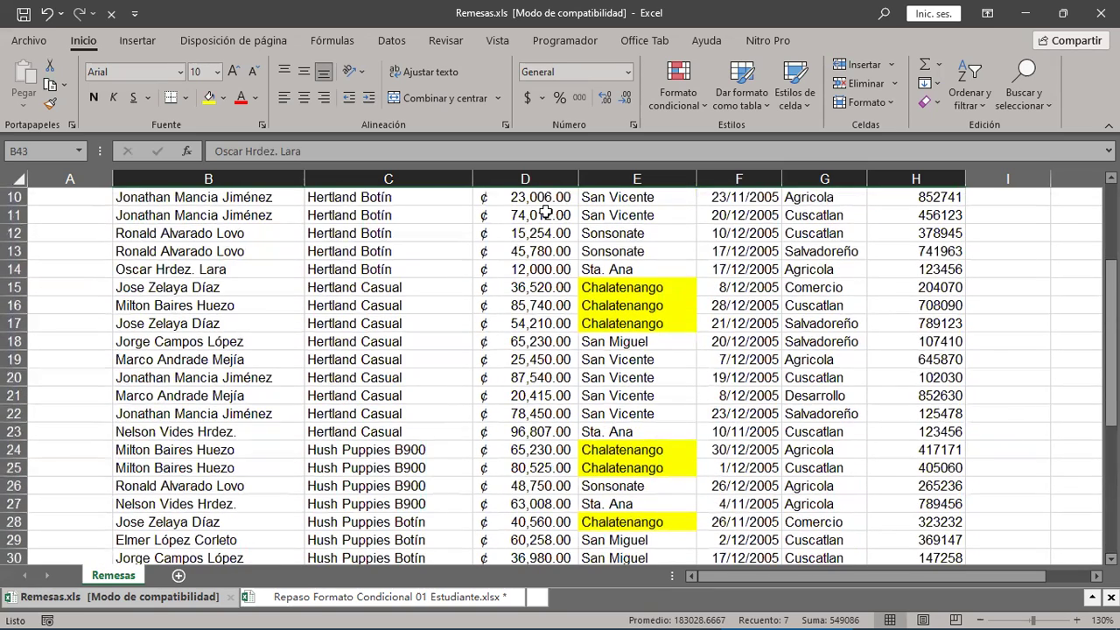
# Step: Undo the last two formatting changes, then redo them
pyautogui.click(48, 14)
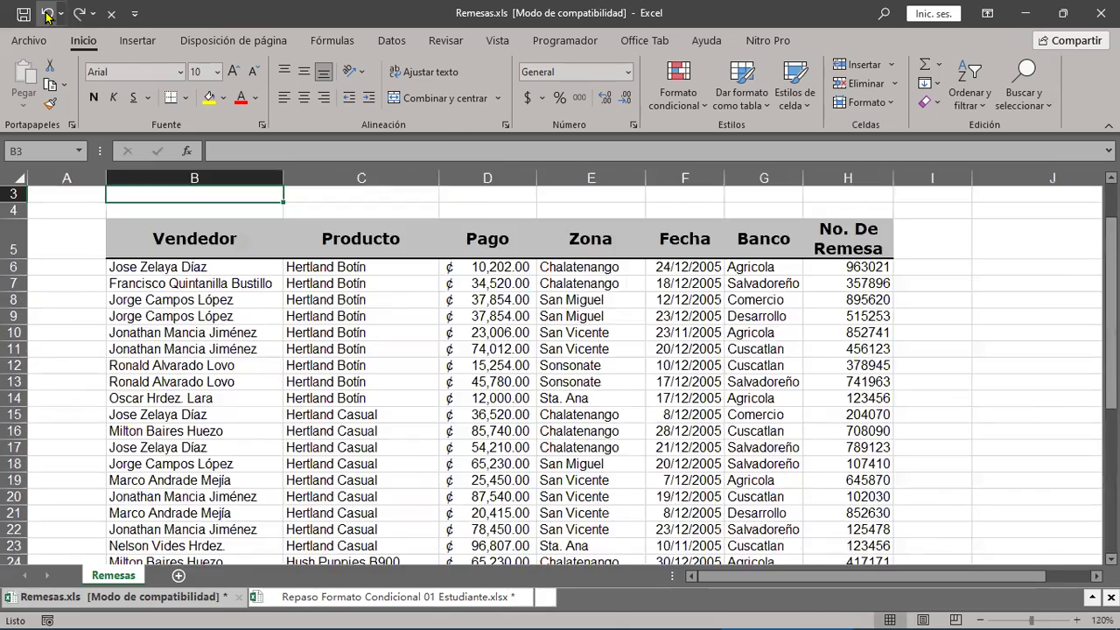
pyautogui.click(48, 14)
pyautogui.click(80, 14)
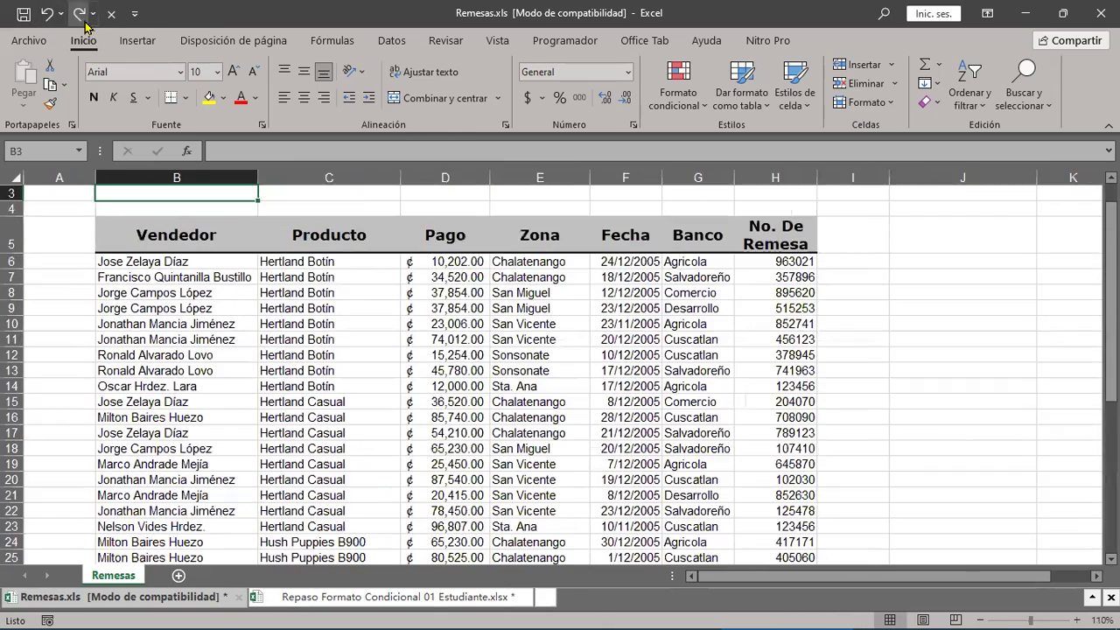
pyautogui.click(79, 14)
# Step: Check the date in F8, then select the Zona values from E6 to E43
pyautogui.click(661, 300)
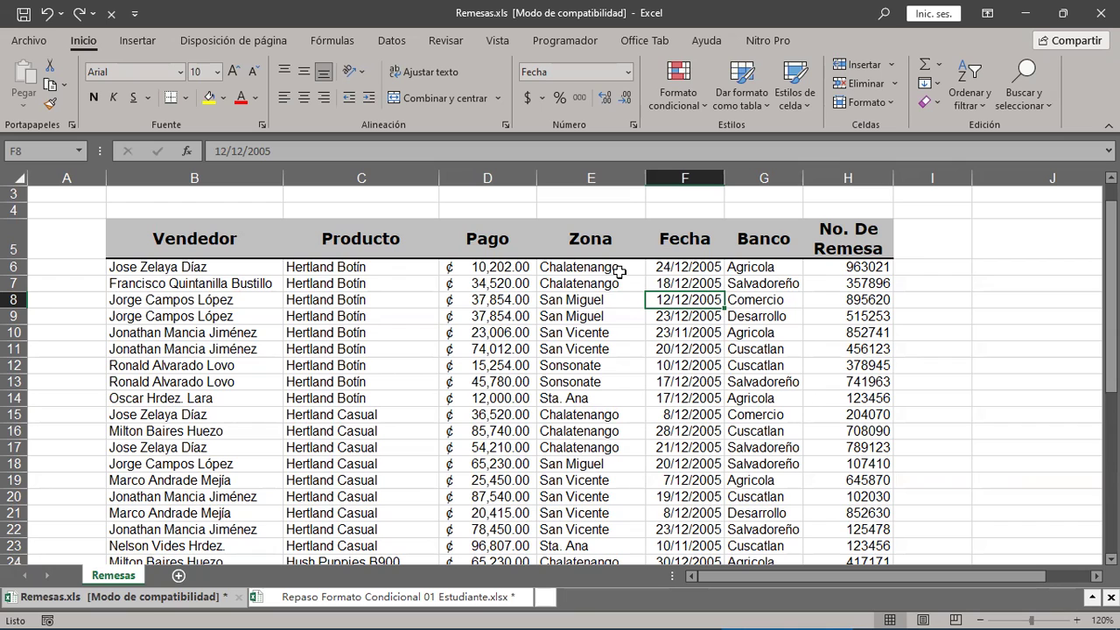
pyautogui.moveTo(619, 272)
pyautogui.mouseDown()
pyautogui.moveTo(629, 491)
pyautogui.moveTo(609, 599)
pyautogui.mouseUp()
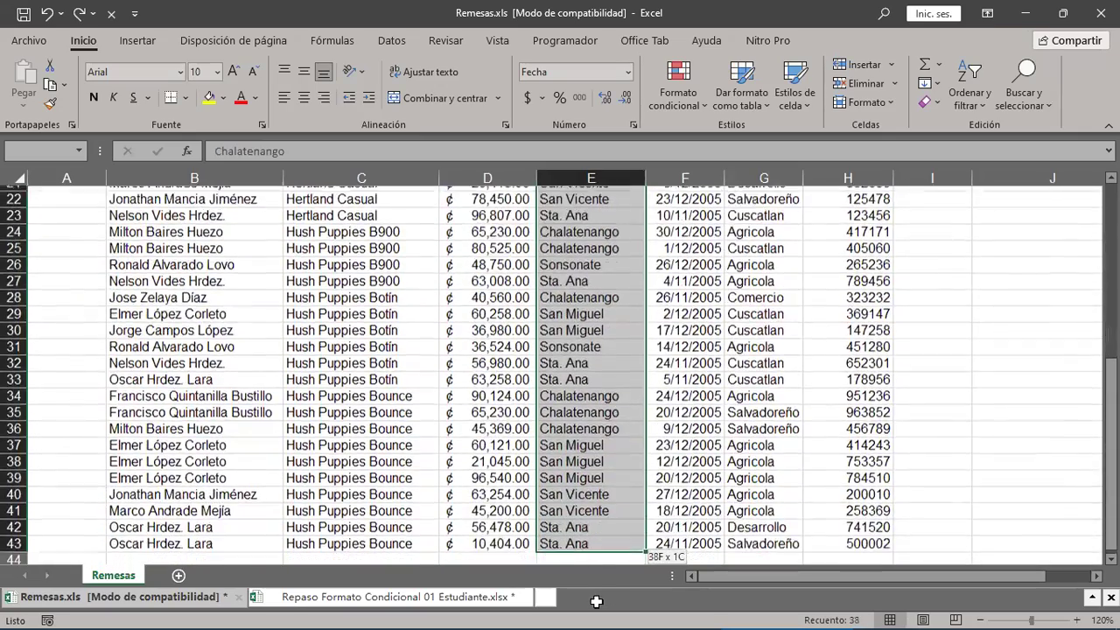
pyautogui.moveTo(609, 599); pyautogui.dragTo(631, 522)
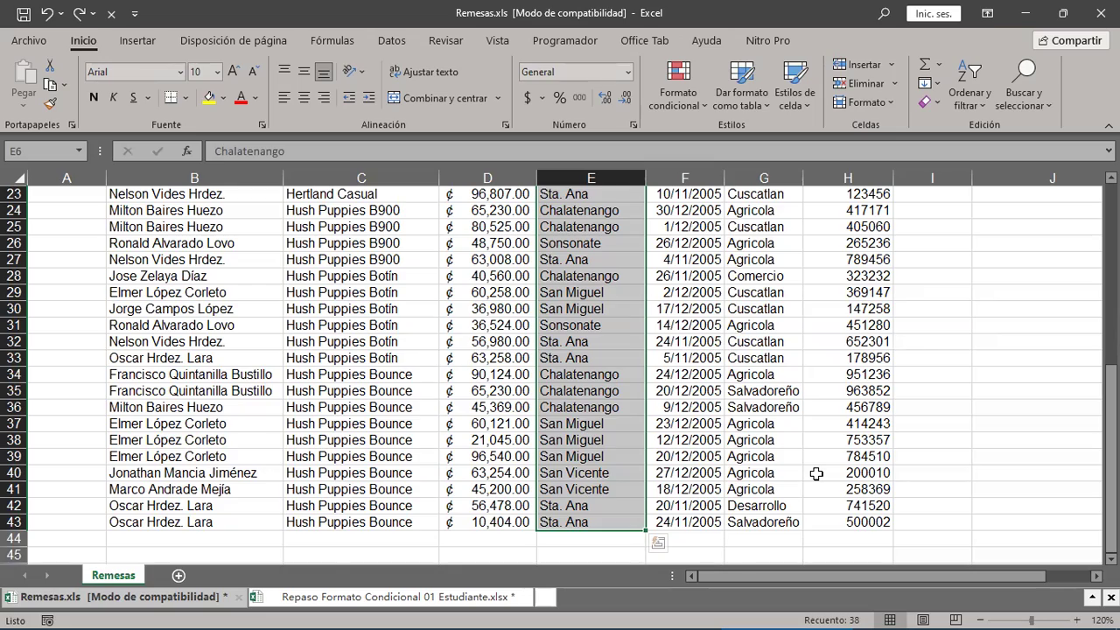
pyautogui.scroll(3, 816, 473)
pyautogui.scroll(3, 816, 474)
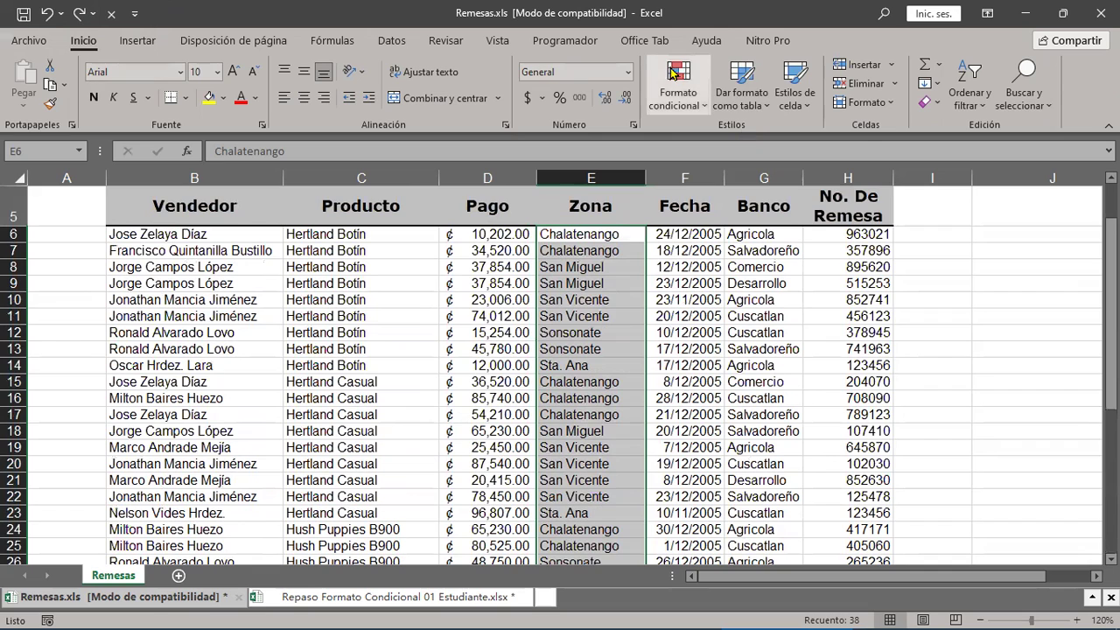
# Step: Browse the Formato condicional menu's submenus on the Inicio tab for the Zona cells
pyautogui.click(679, 90)
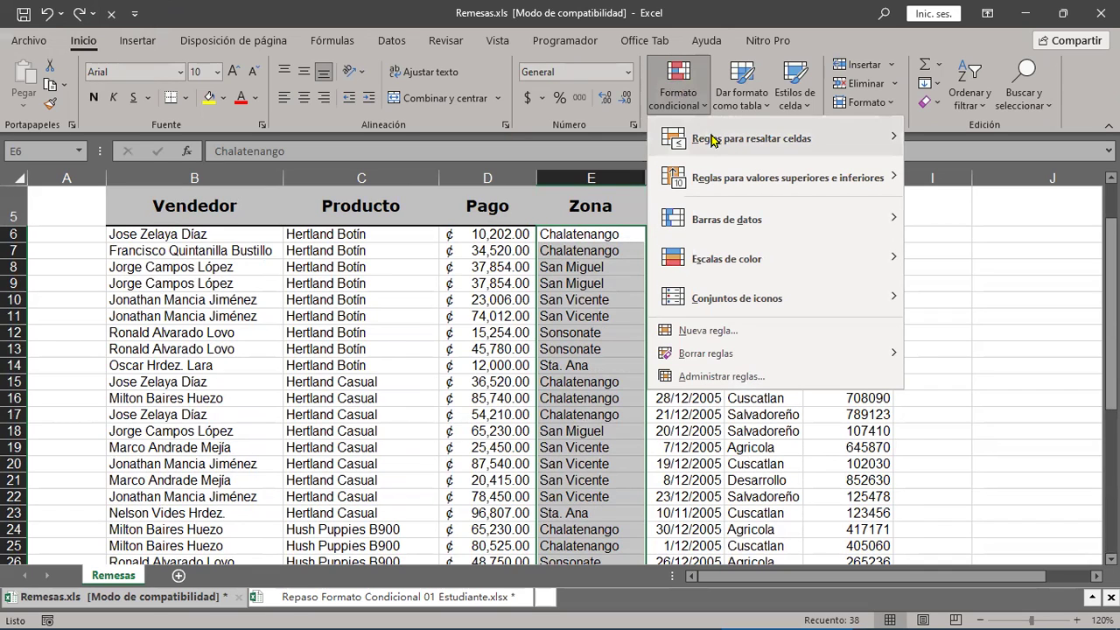
pyautogui.moveTo(719, 156)
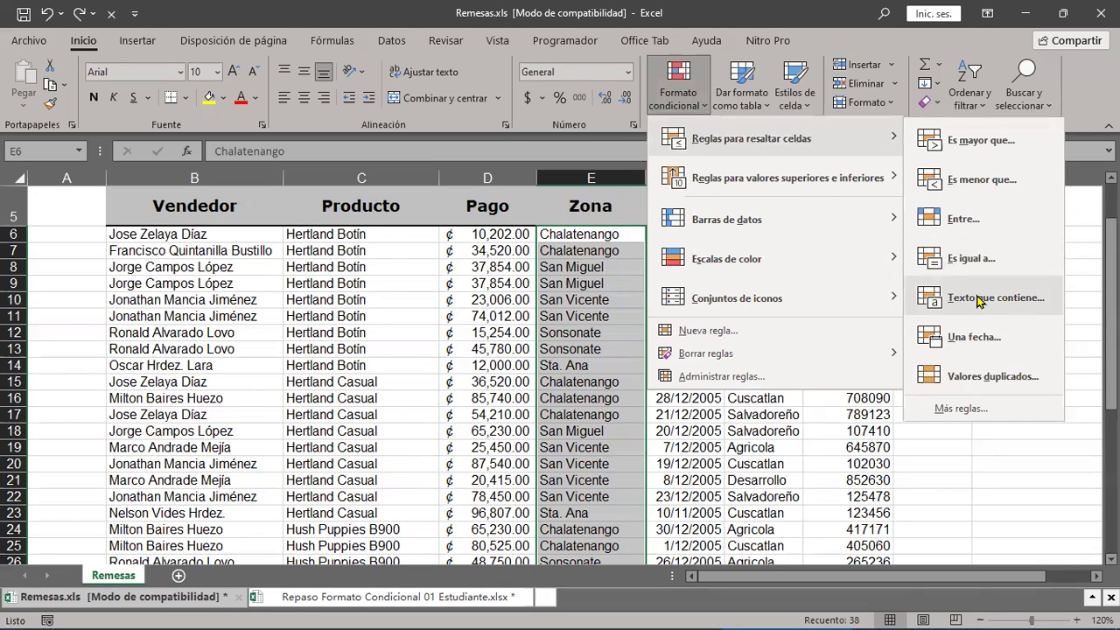
pyautogui.moveTo(719, 181)
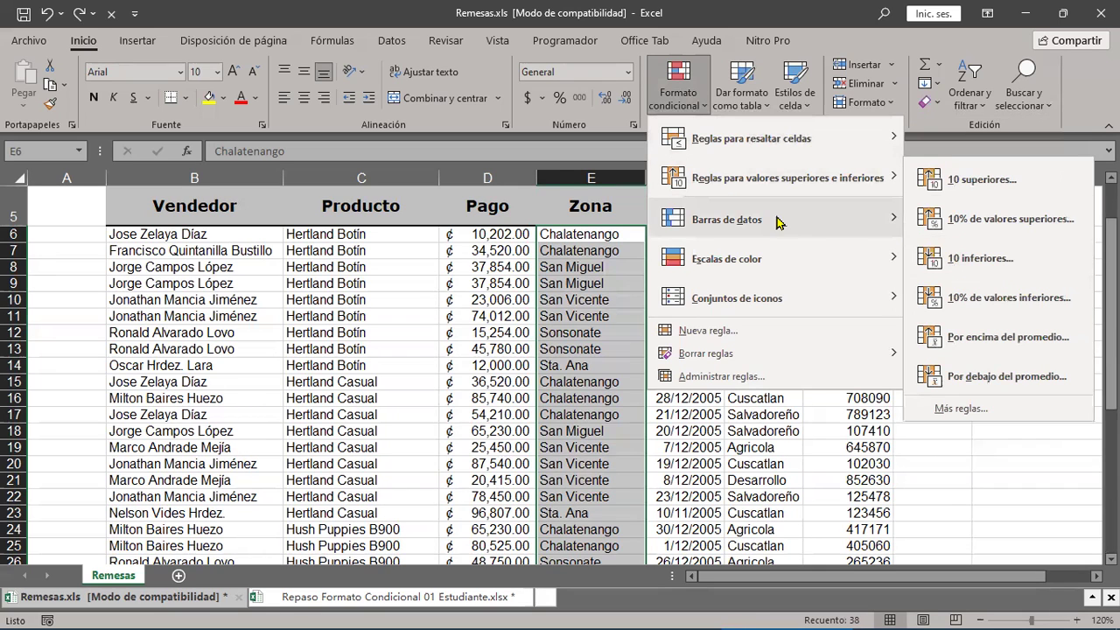
pyautogui.moveTo(775, 219)
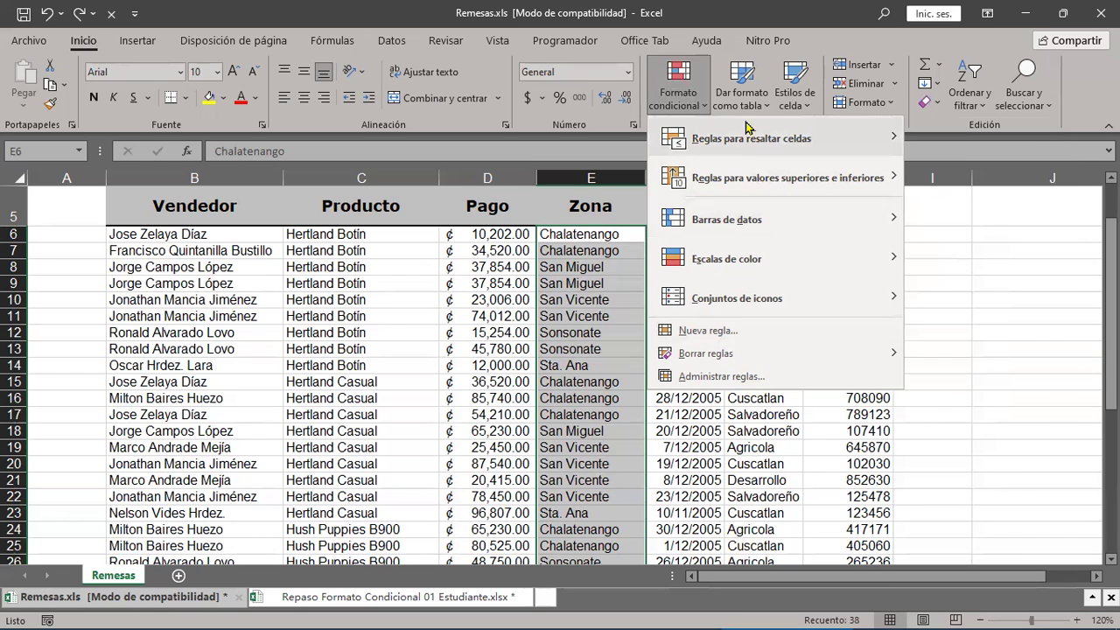
pyautogui.moveTo(739, 295)
pyautogui.moveTo(739, 139)
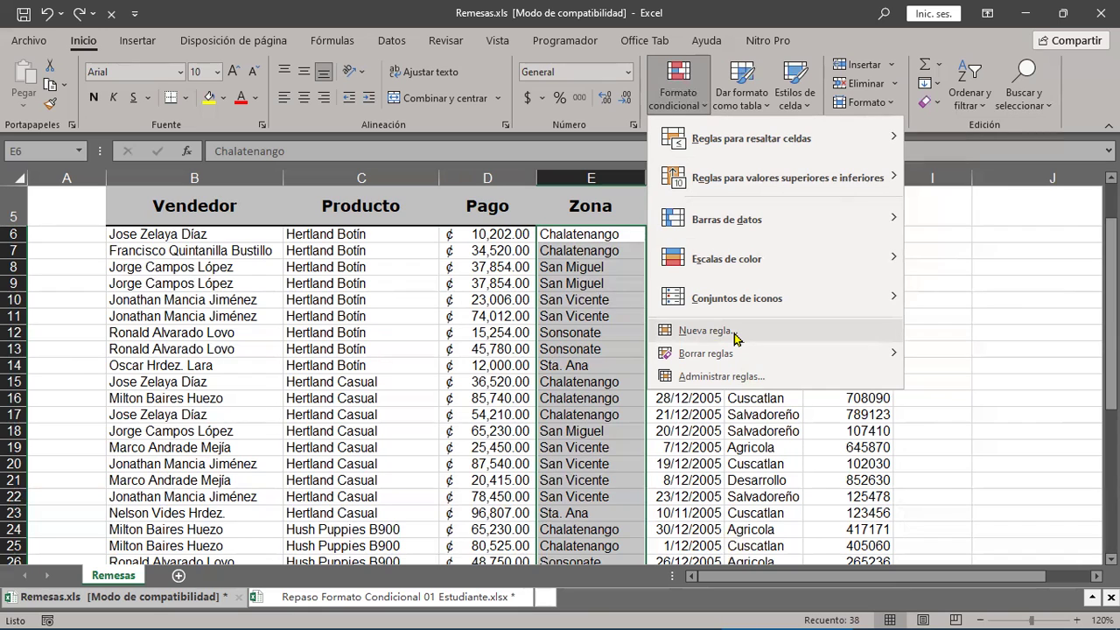
# Step: Create a Nueva regla of type 'Aplicar formato únicamente a las celdas que contengan'
pyautogui.click(735, 337)
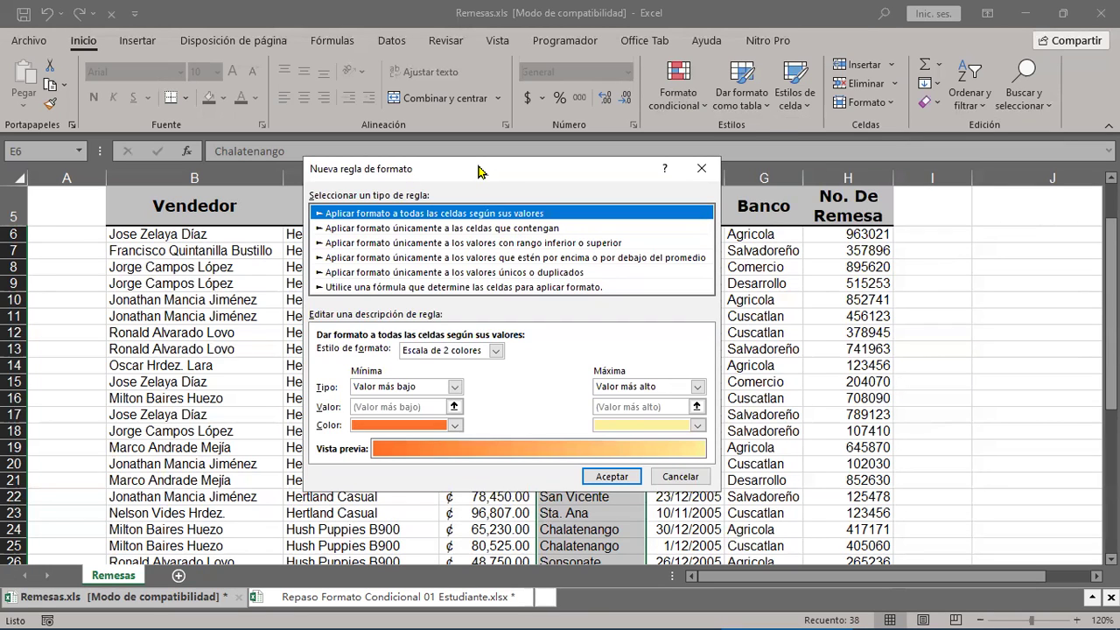
pyautogui.moveTo(478, 166); pyautogui.dragTo(422, 103)
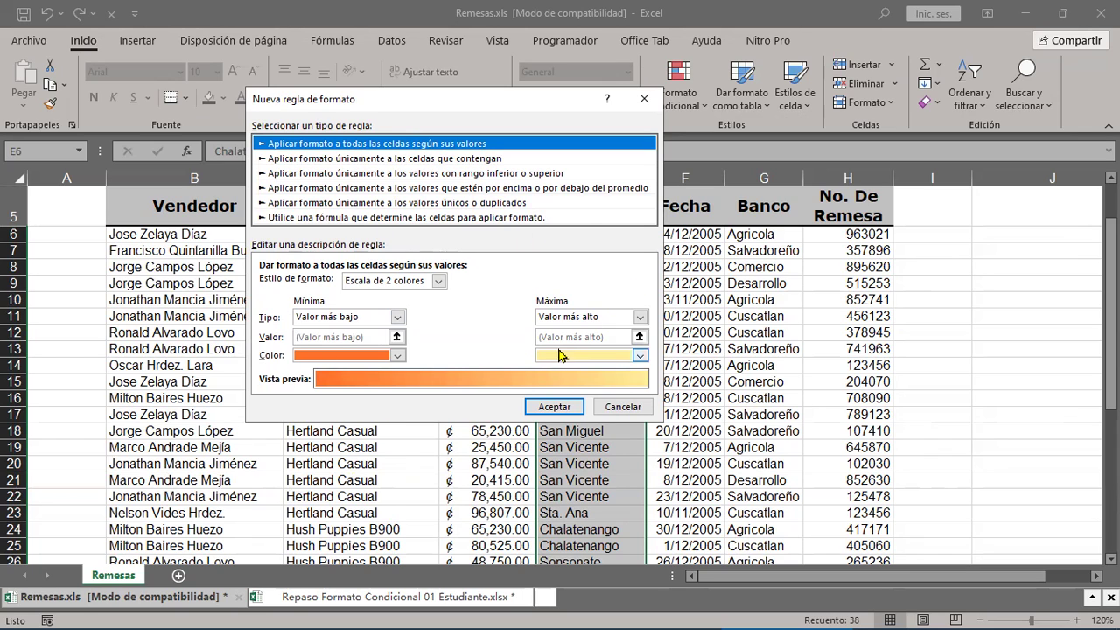
pyautogui.click(346, 159)
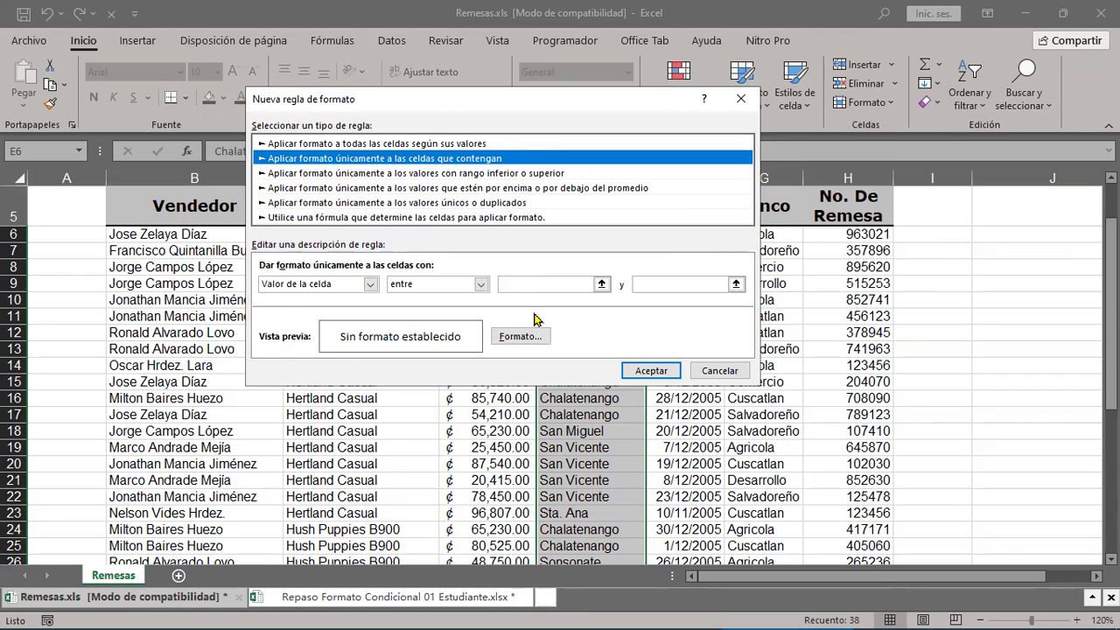
pyautogui.click(406, 174)
pyautogui.click(405, 188)
pyautogui.click(405, 202)
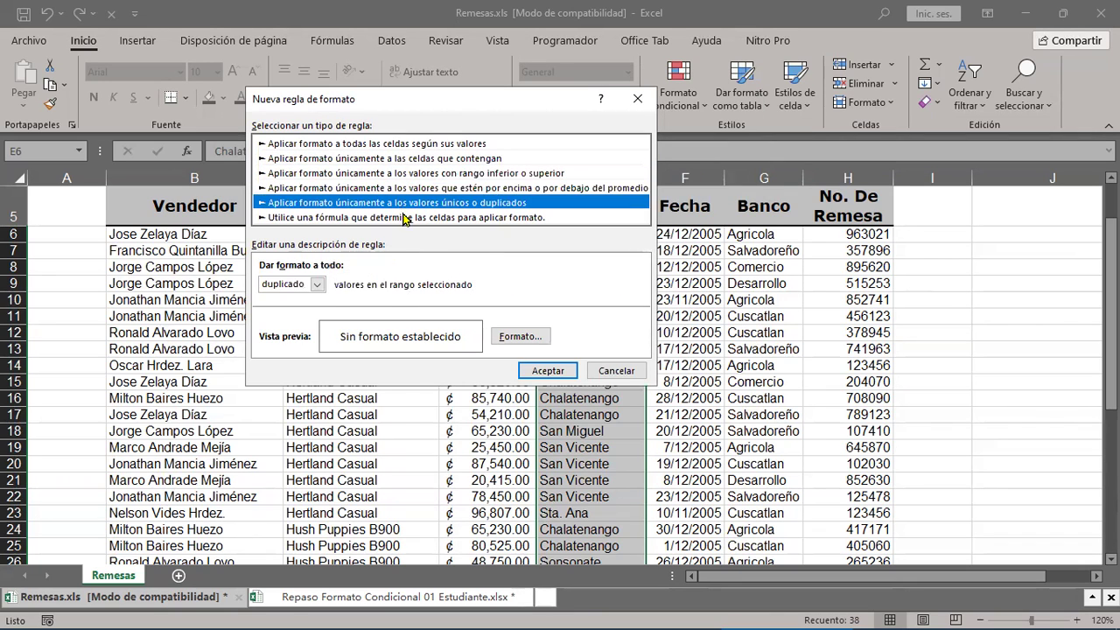
pyautogui.click(410, 217)
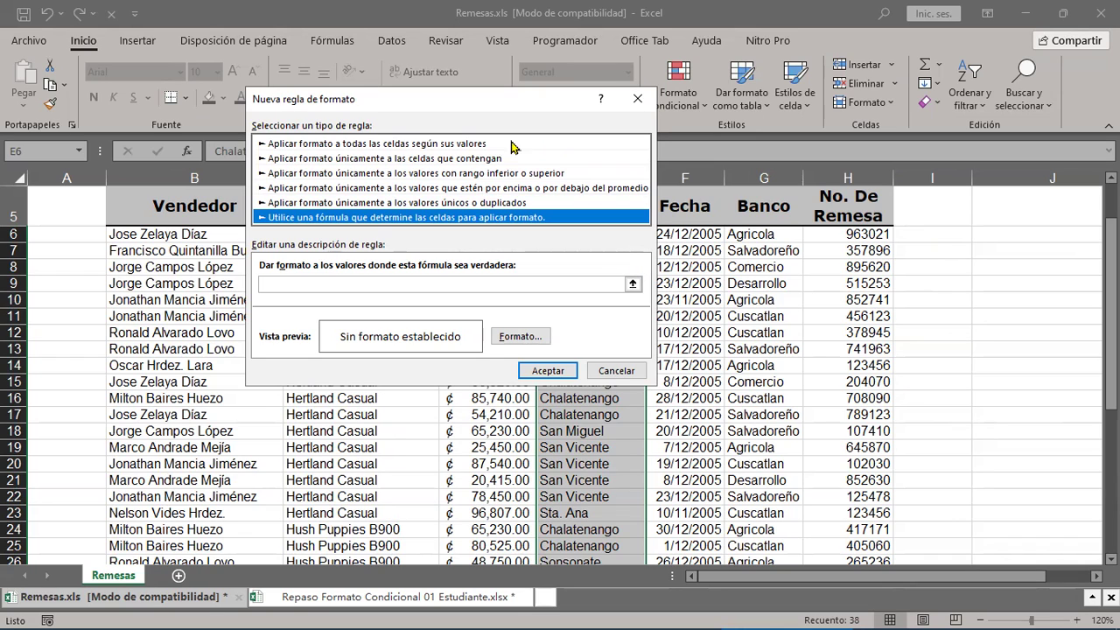
pyautogui.click(345, 161)
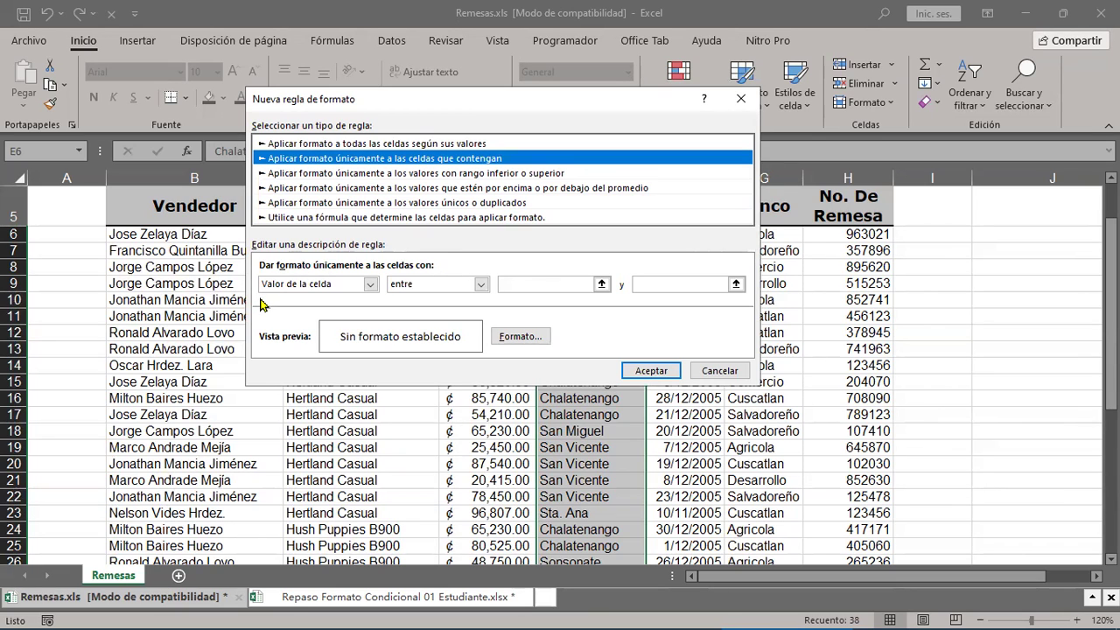
# Step: Define the rule as 'Valor de la celda' 'igual a' Chalatenango and open Formato
pyautogui.click(371, 286)
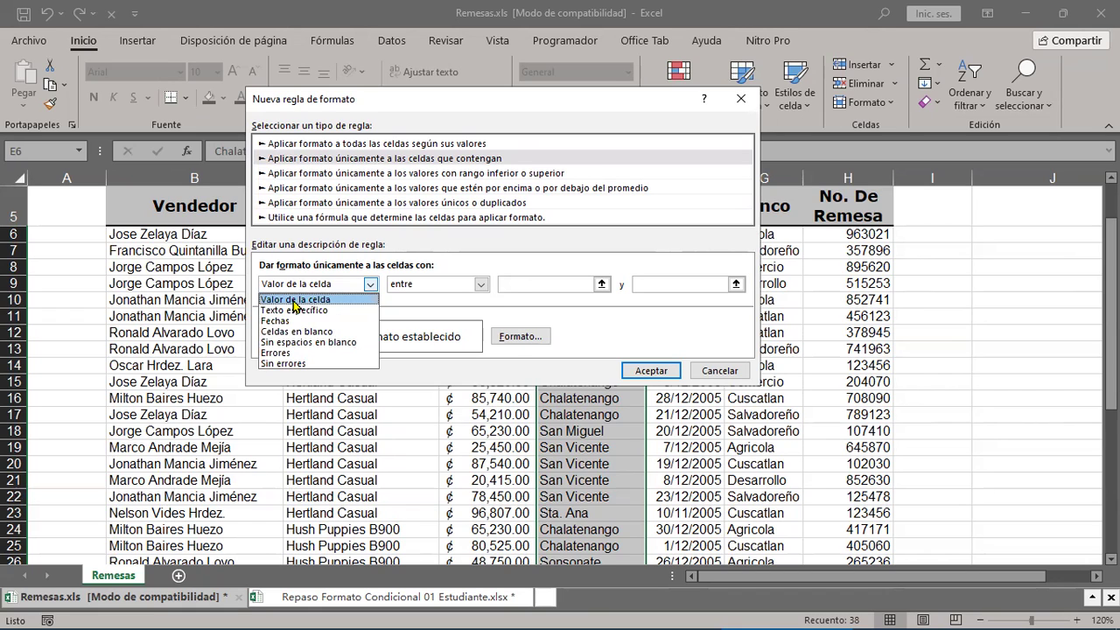
pyautogui.click(295, 300)
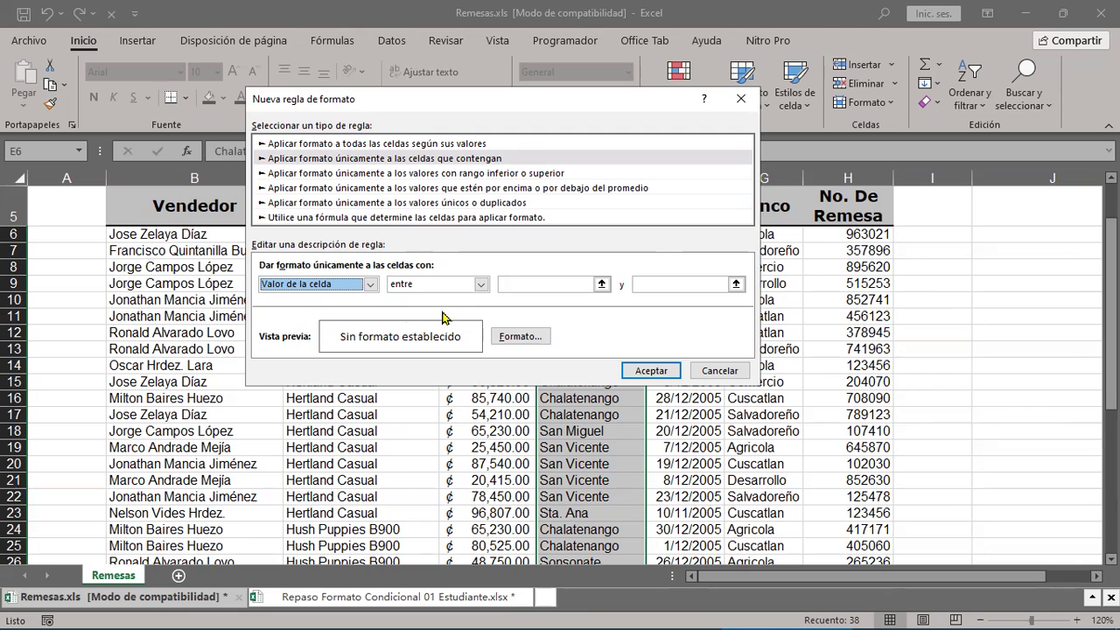
pyautogui.click(480, 285)
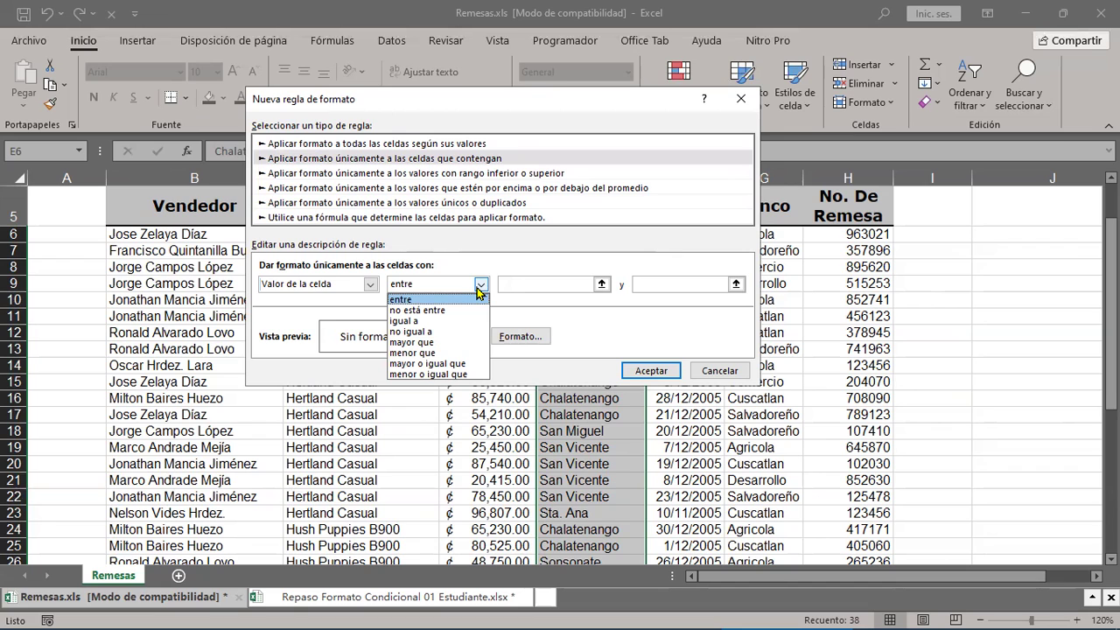
pyautogui.click(404, 322)
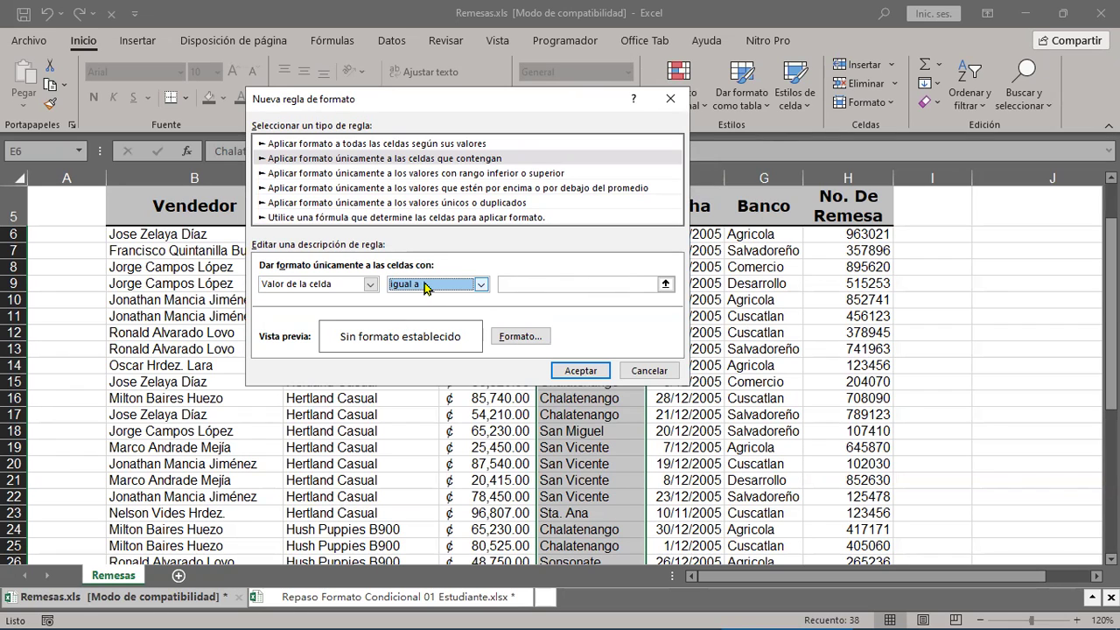
pyautogui.click(513, 283)
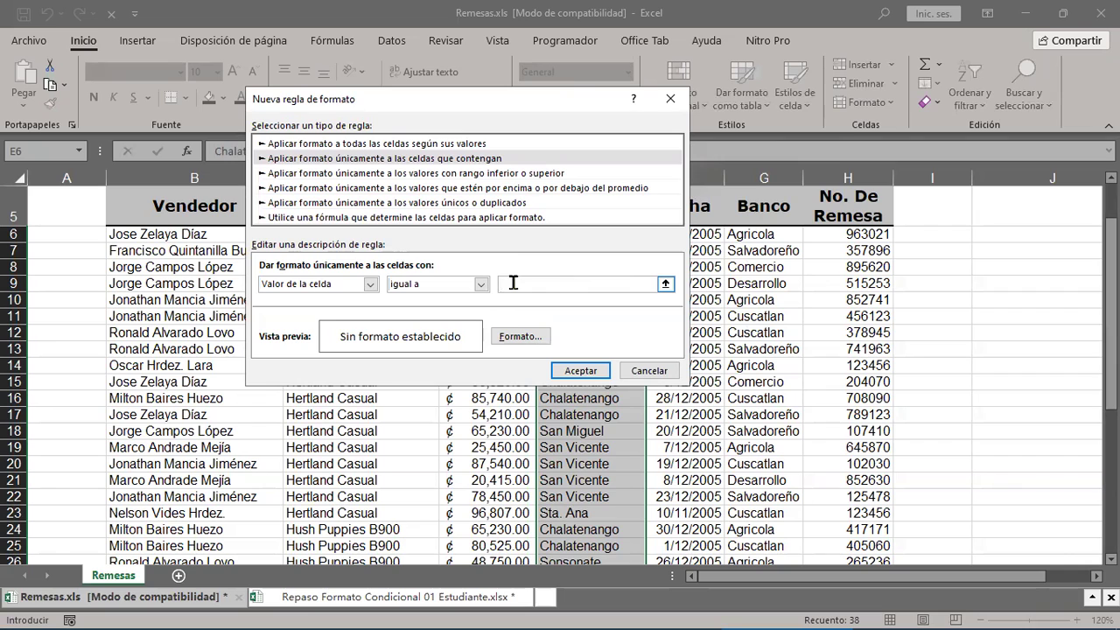
pyautogui.write('Chalate')
pyautogui.write('nang')
pyautogui.press('BackSpace')
pyautogui.press('BackSpace')
pyautogui.press('BackSpace')
pyautogui.write('ango')
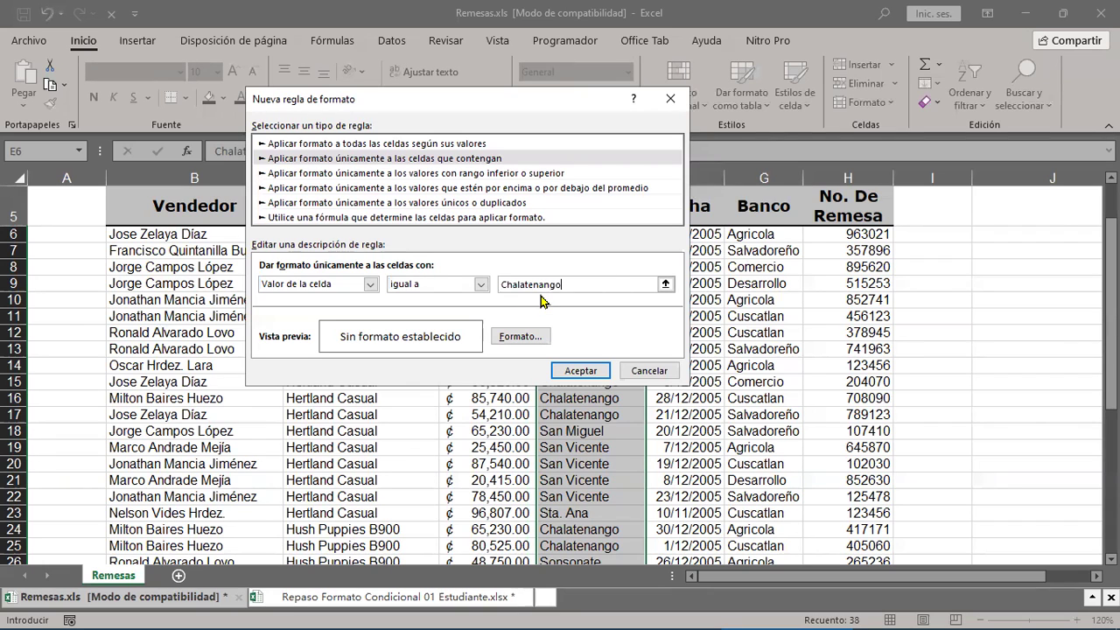
pyautogui.click(520, 338)
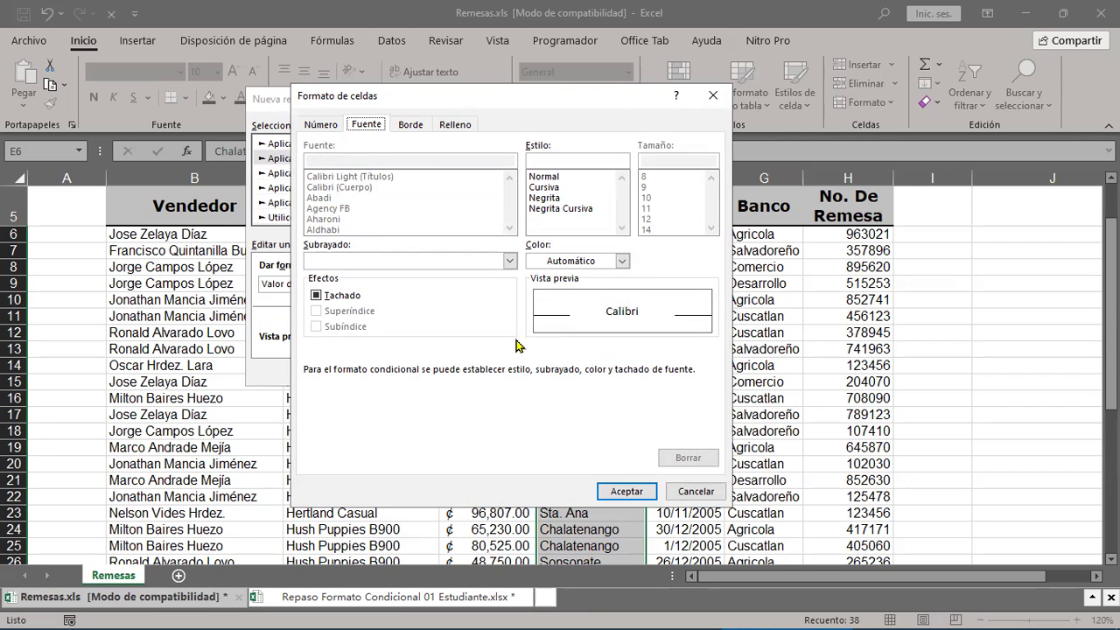
# Step: Choose a yellow fill on the Relleno tab and confirm both rule dialogs
pyautogui.click(464, 129)
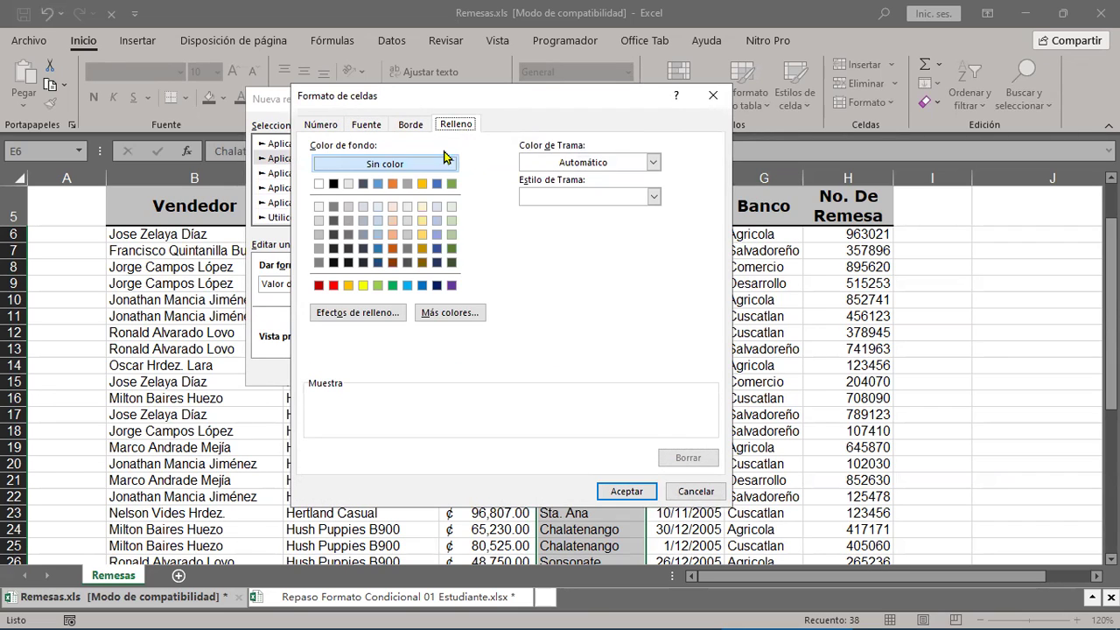
pyautogui.click(363, 289)
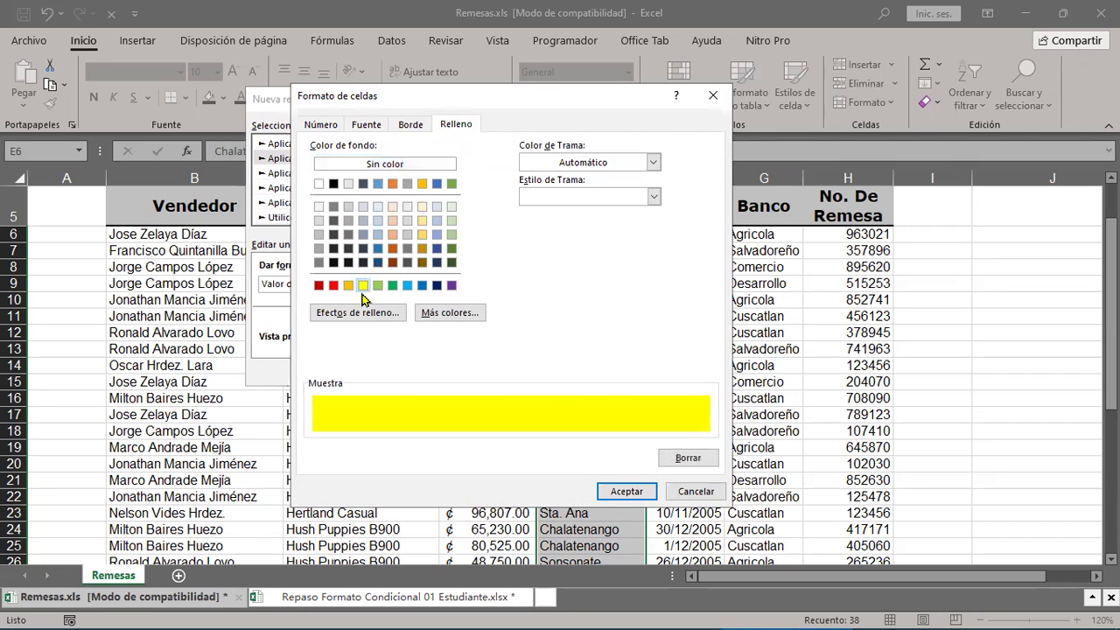
pyautogui.click(625, 492)
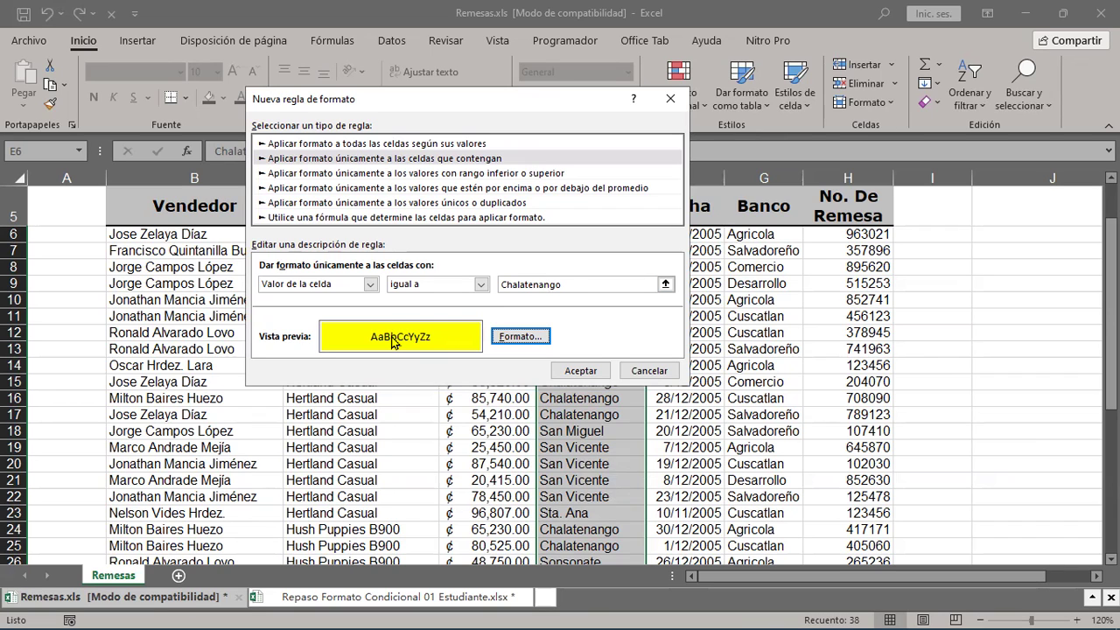
pyautogui.click(577, 369)
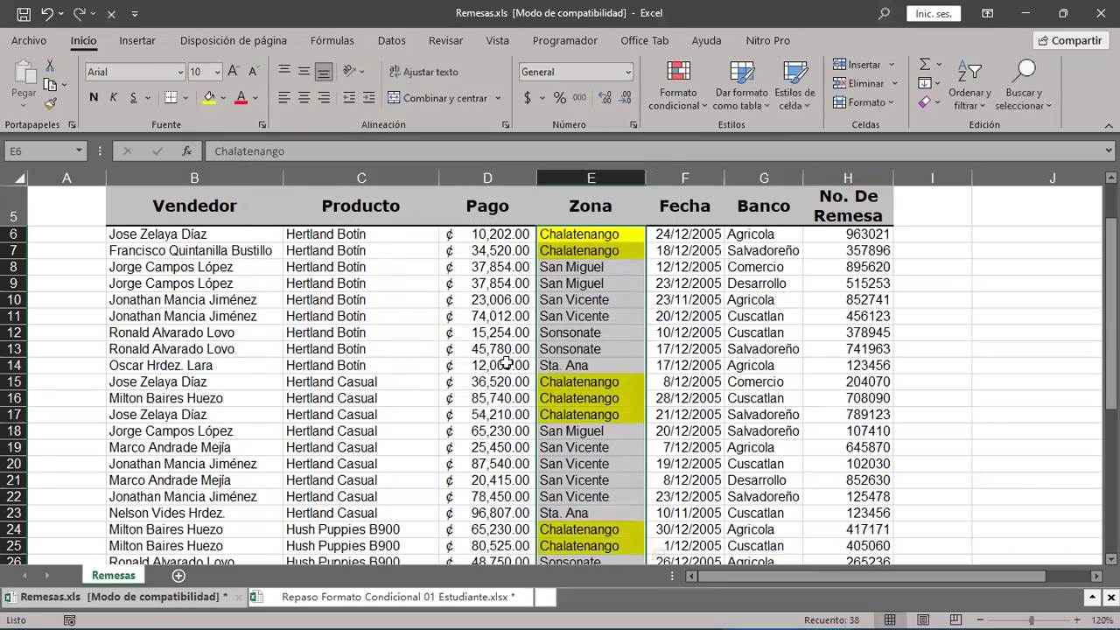
pyautogui.click(377, 333)
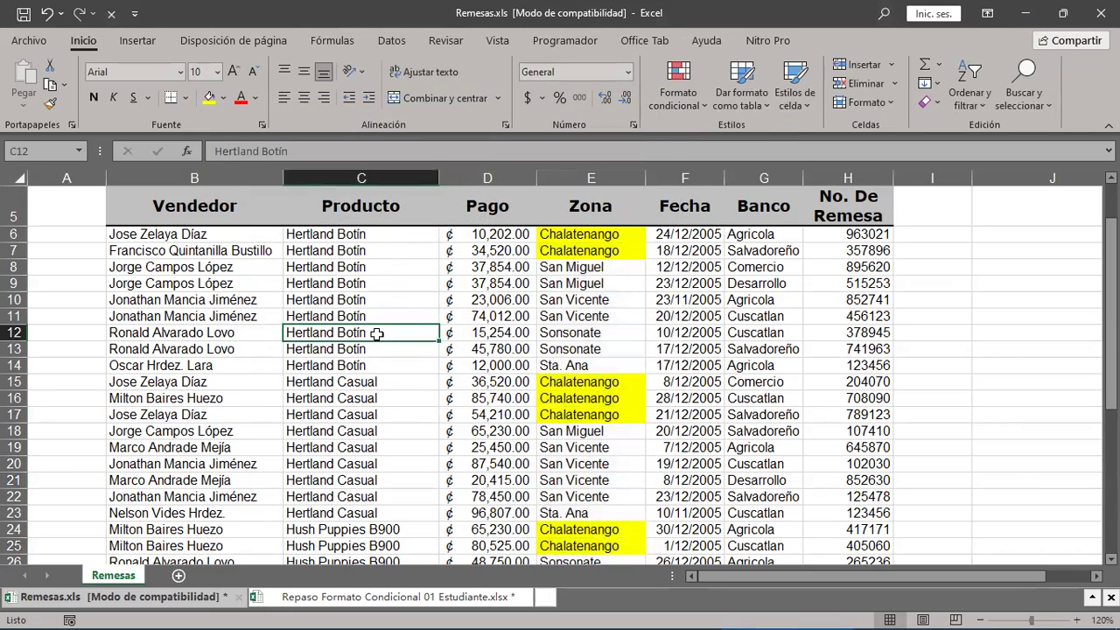
pyautogui.scroll(-2, 411, 332)
pyautogui.scroll(-1, 444, 332)
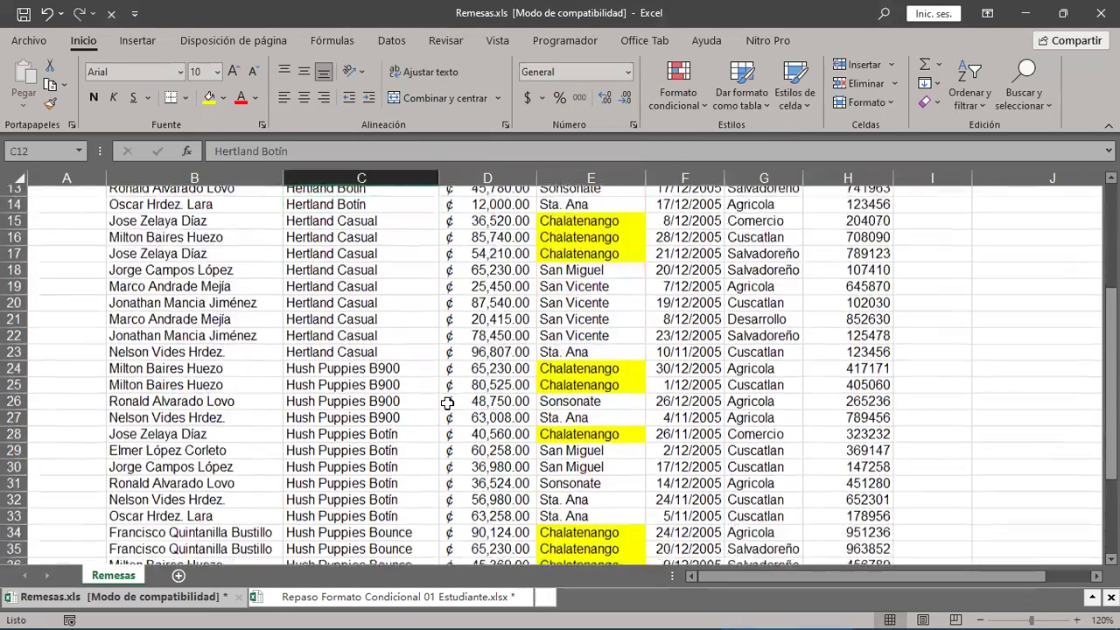
pyautogui.scroll(-3, 444, 368)
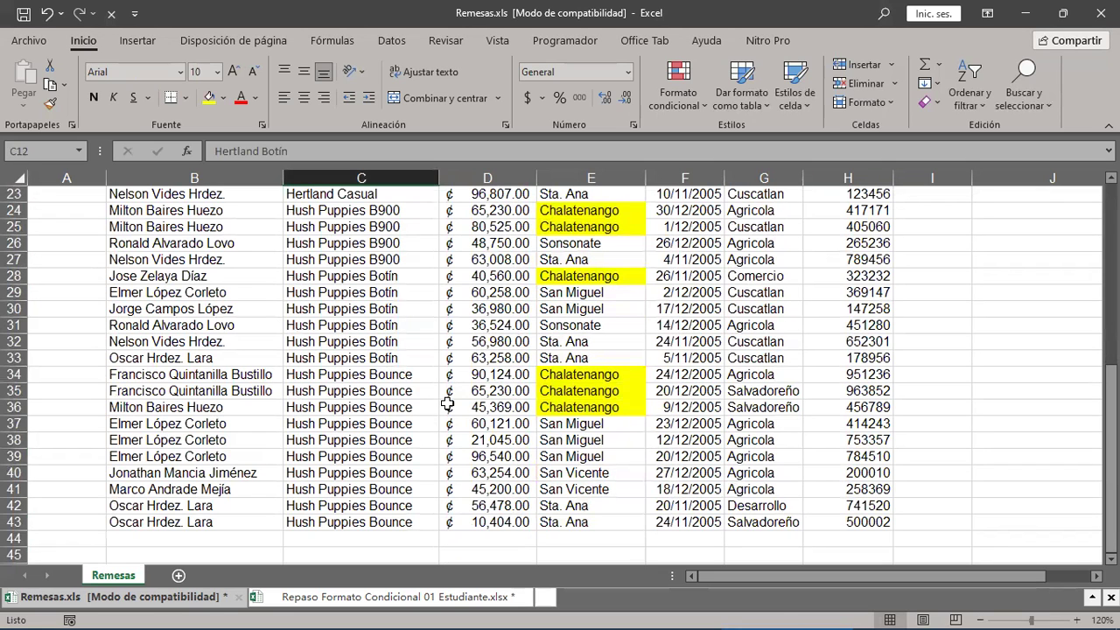
pyautogui.scroll(6, 447, 403)
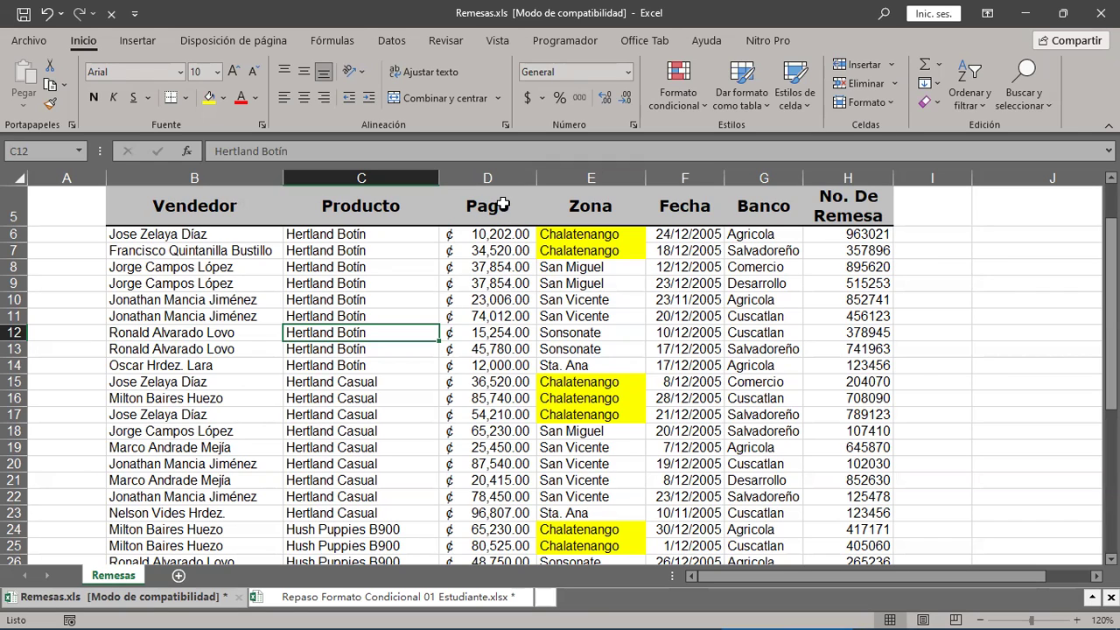
# Step: Select the Pago amounts D6:D43 and start a Nueva regla in Formato condicional
pyautogui.moveTo(495, 234)
pyautogui.mouseDown()
pyautogui.moveTo(494, 609)
pyautogui.moveTo(485, 523)
pyautogui.mouseUp()
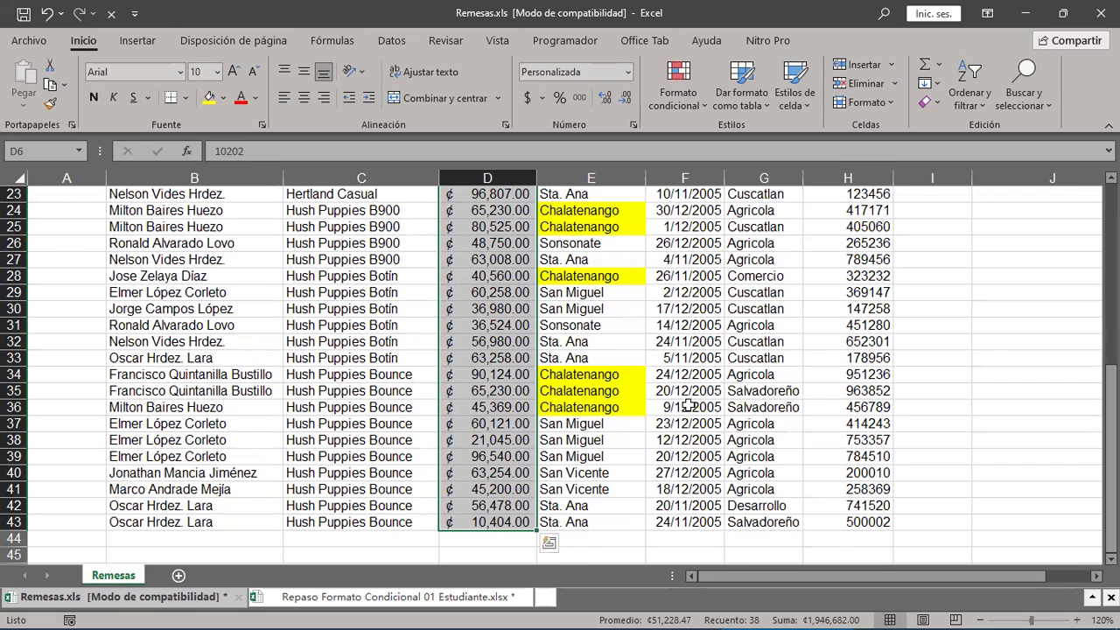
pyautogui.click(696, 107)
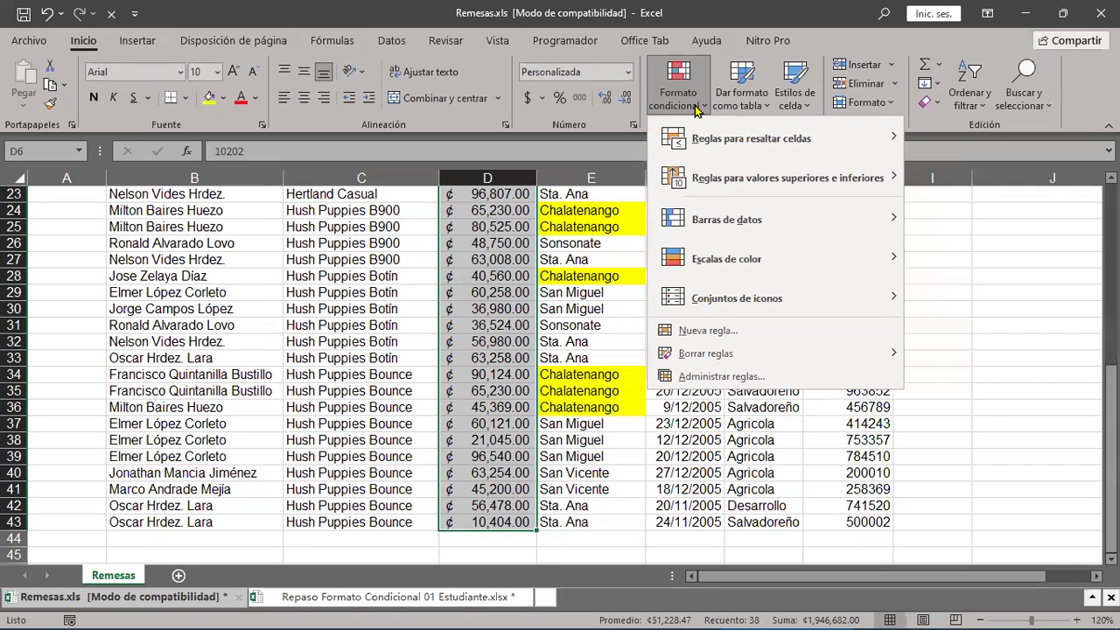
pyautogui.click(693, 332)
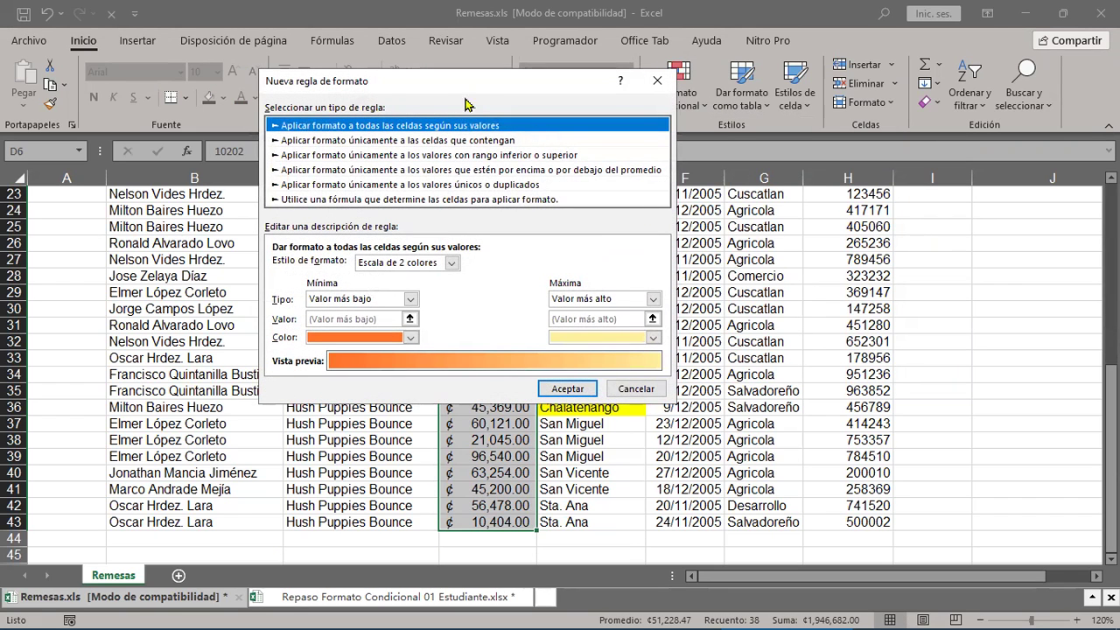
# Step: Make the rule format cells whose value is between 25000 and 75000
pyautogui.click(378, 143)
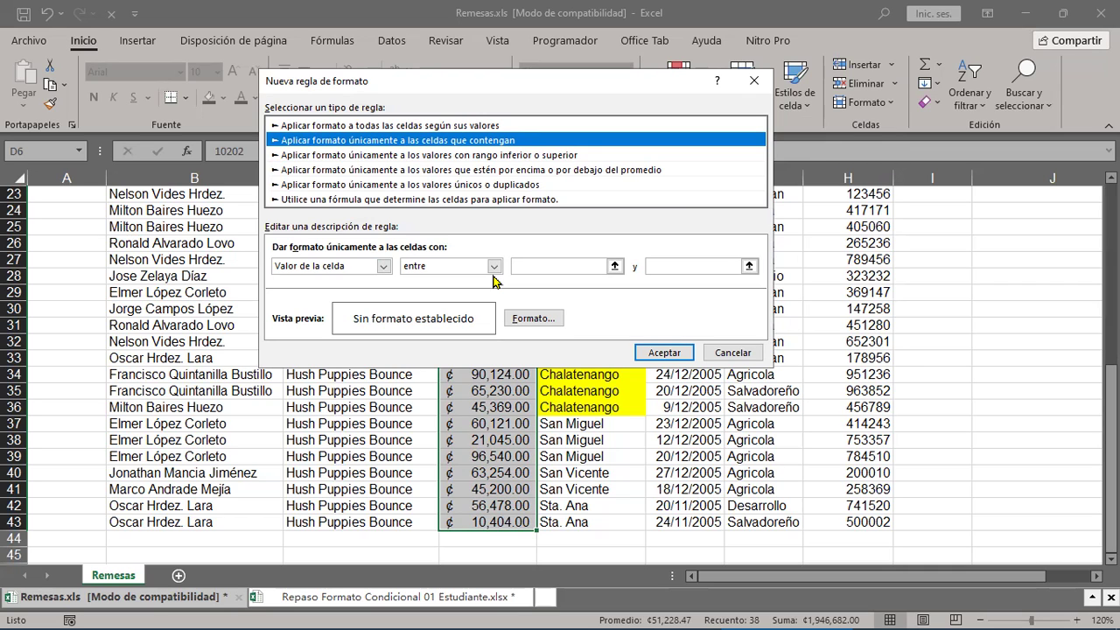
pyautogui.click(553, 265)
pyautogui.write('25000')
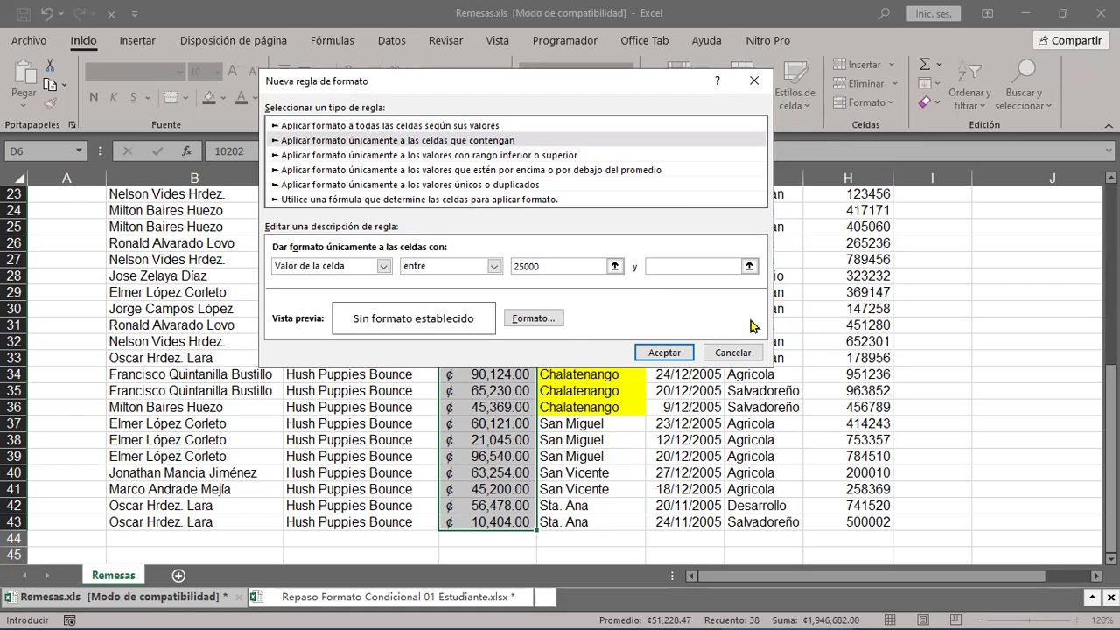
pyautogui.click(682, 265)
pyautogui.write('75000')
# Step: Give the 25000–75000 Pago rule a bold italic blue font, apply it, and deselect the column
pyautogui.click(536, 318)
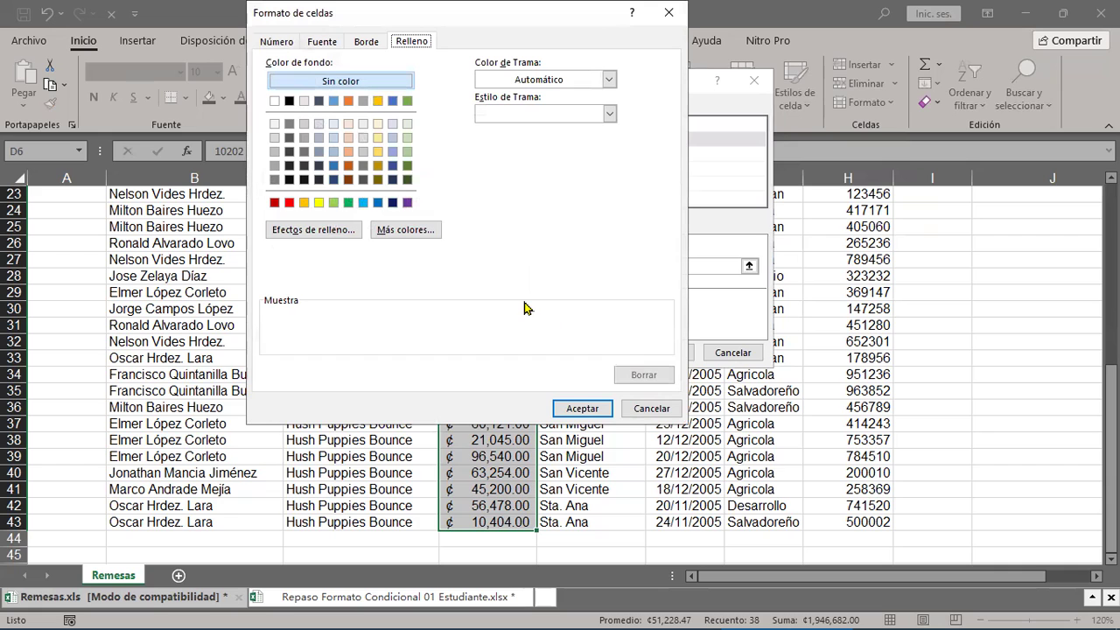
pyautogui.click(321, 44)
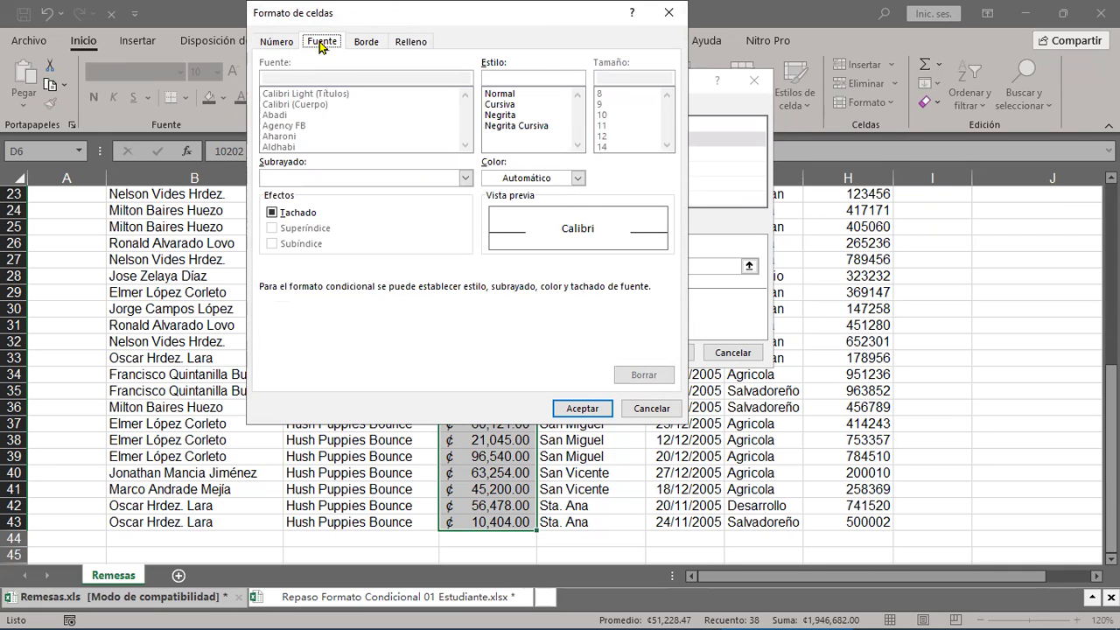
pyautogui.click(498, 126)
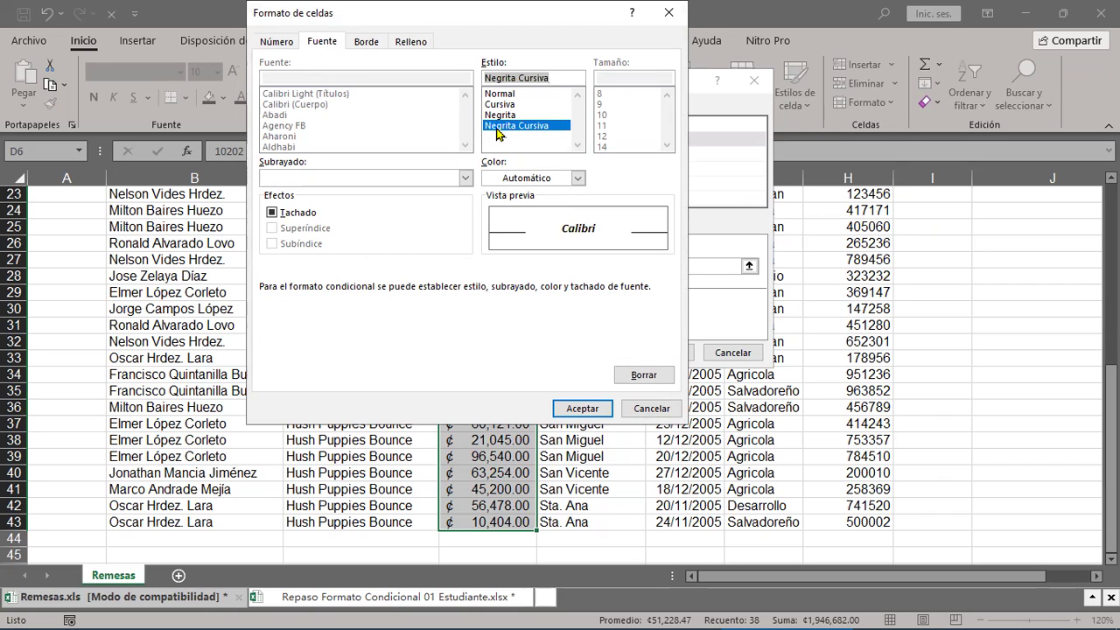
pyautogui.click(578, 179)
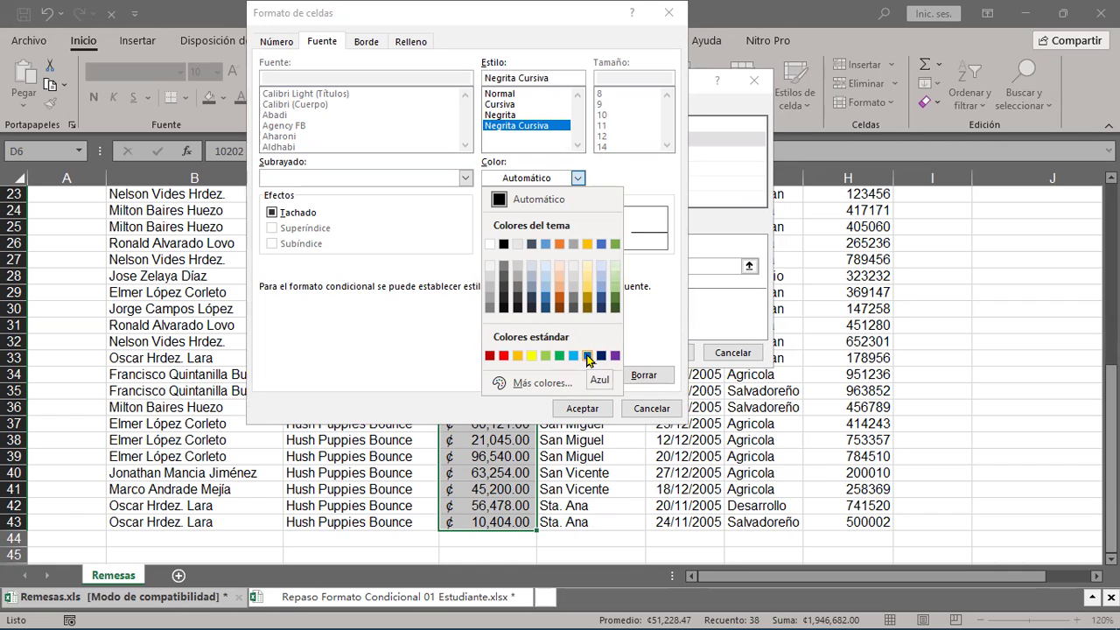
pyautogui.click(588, 356)
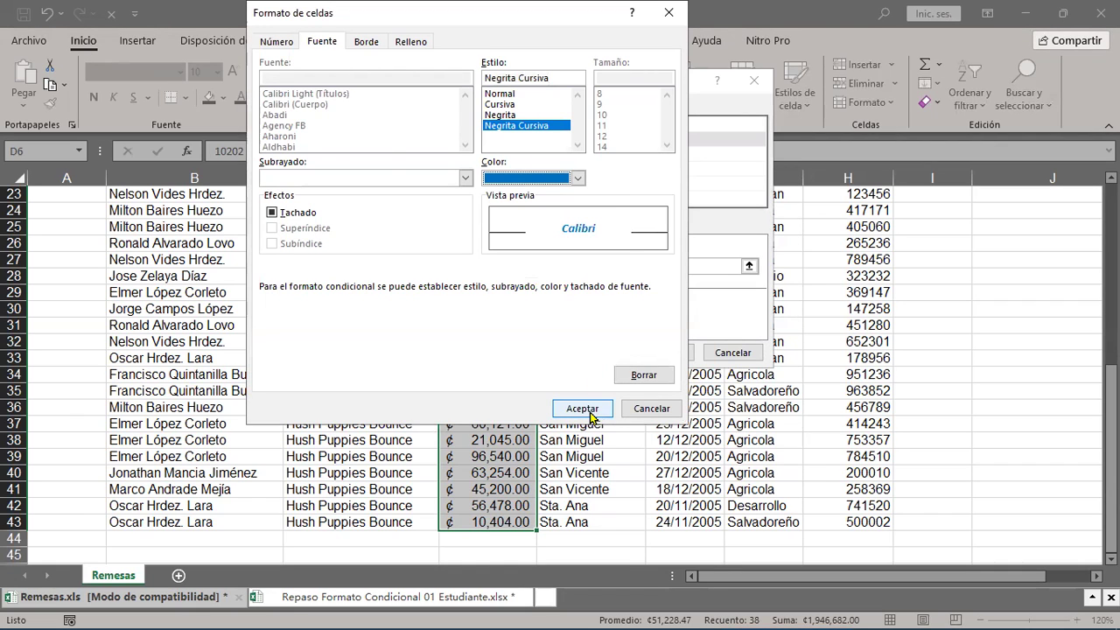
pyautogui.click(589, 411)
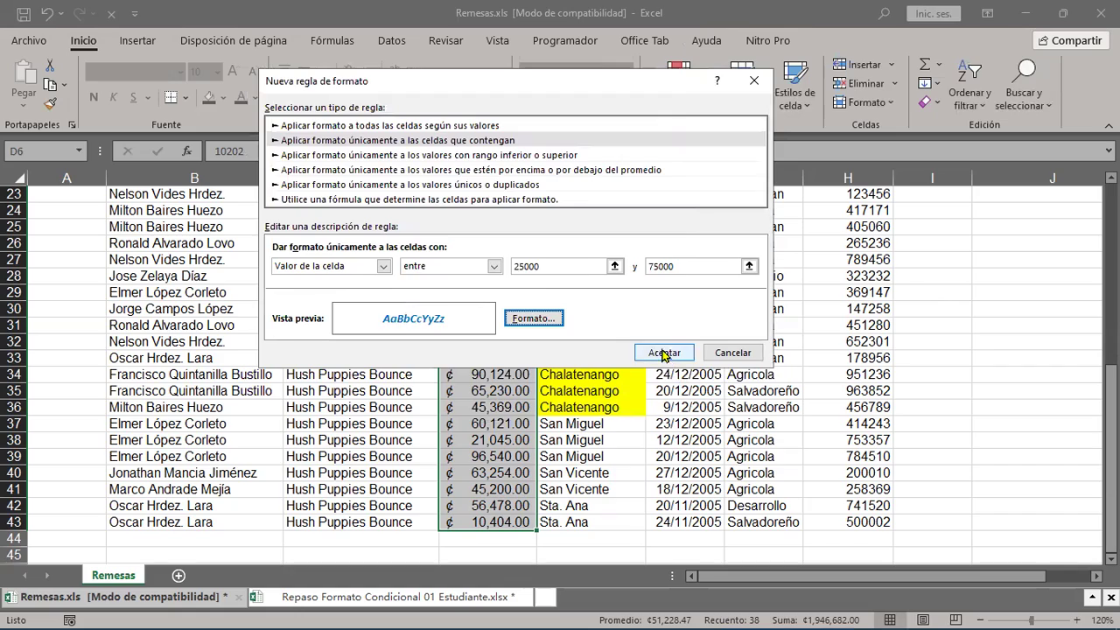
pyautogui.click(661, 351)
pyautogui.click(467, 358)
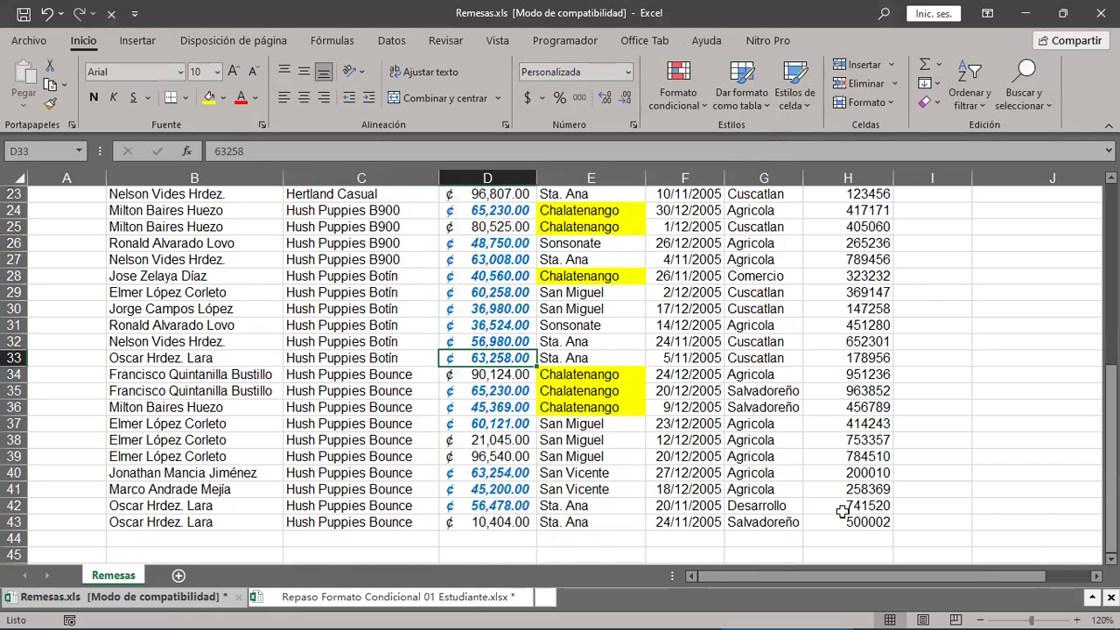
# Step: Check the blue formatted value in D9, then select the Zona cells E6:E43
pyautogui.scroll(3, 841, 511)
pyautogui.scroll(3, 842, 511)
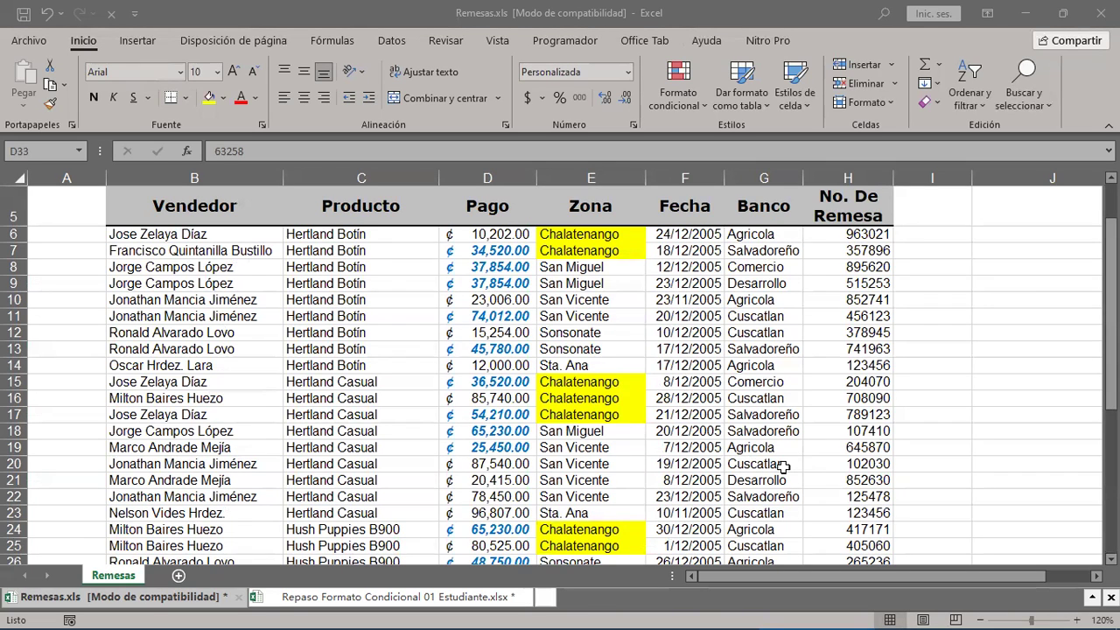
pyautogui.click(495, 284)
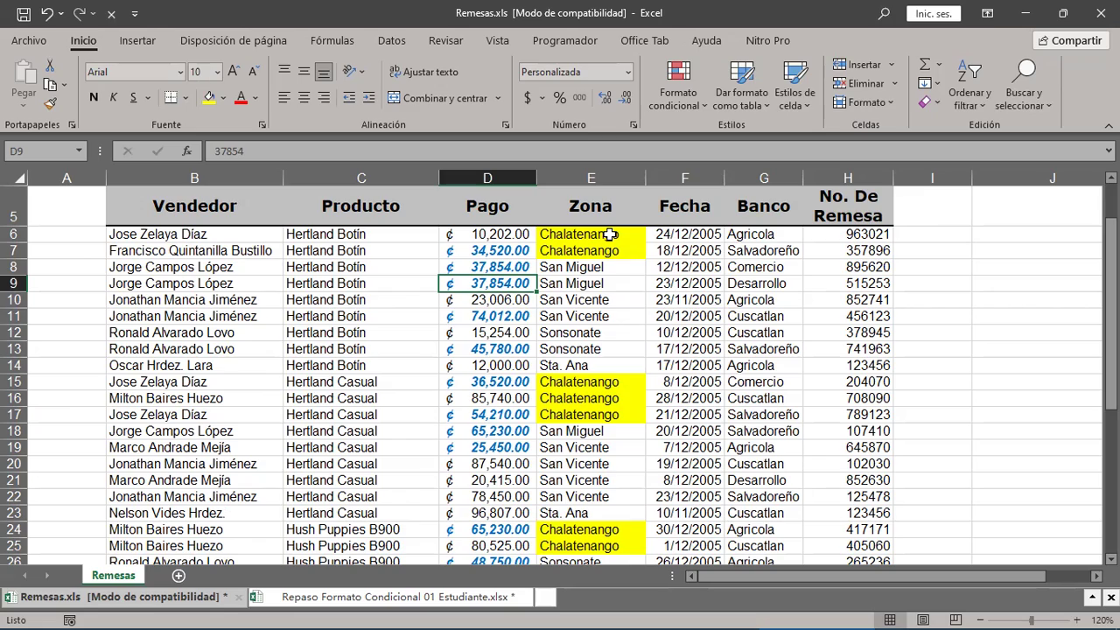
pyautogui.moveTo(610, 233)
pyautogui.mouseDown()
pyautogui.moveTo(589, 560)
pyautogui.moveTo(582, 522)
pyautogui.mouseUp()
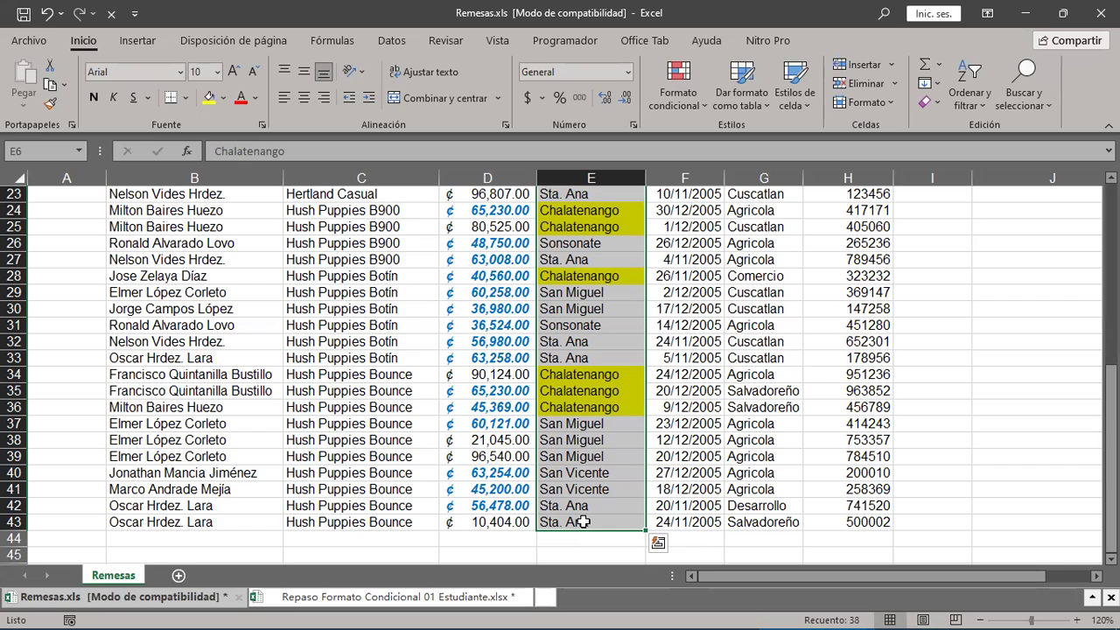
# Step: Clear the conditional formatting rules from the selected Zona cells in column E
pyautogui.click(691, 102)
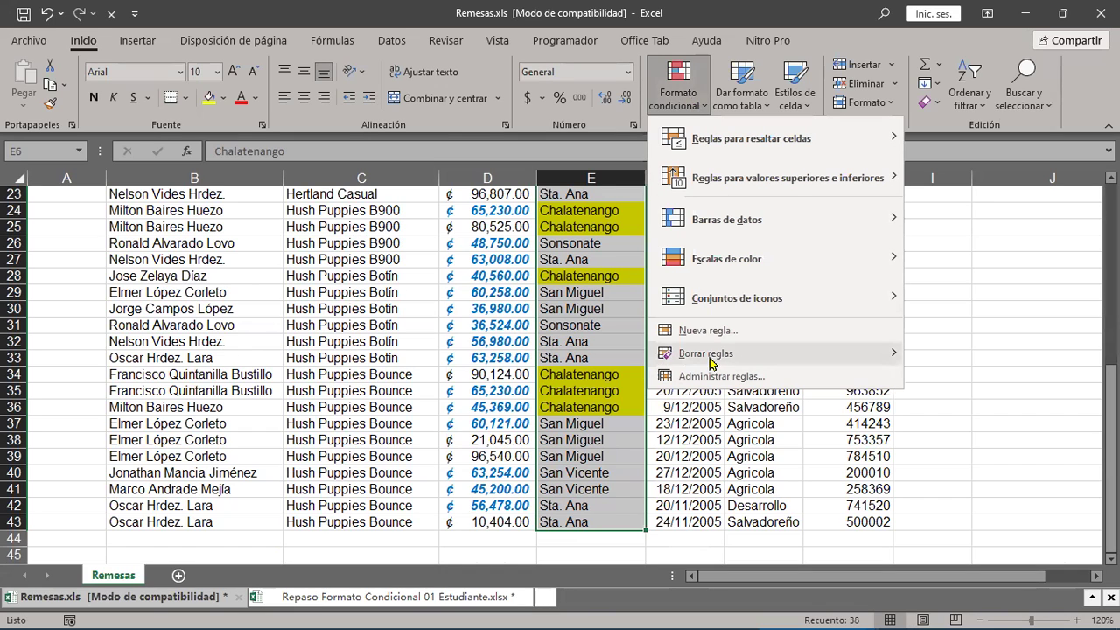
pyautogui.moveTo(711, 360)
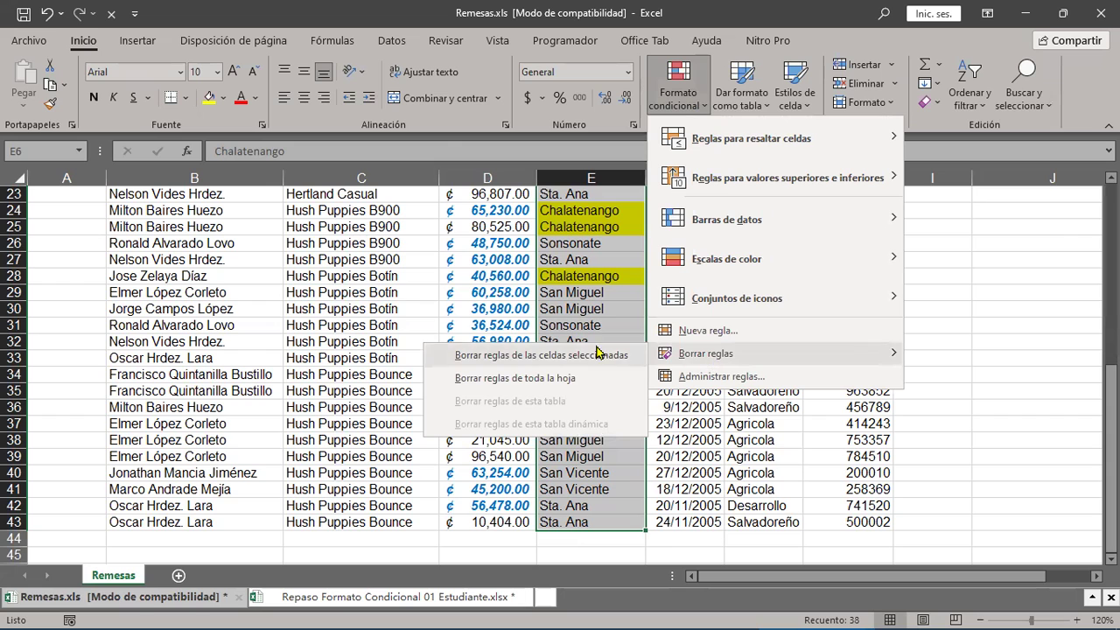
pyautogui.click(565, 359)
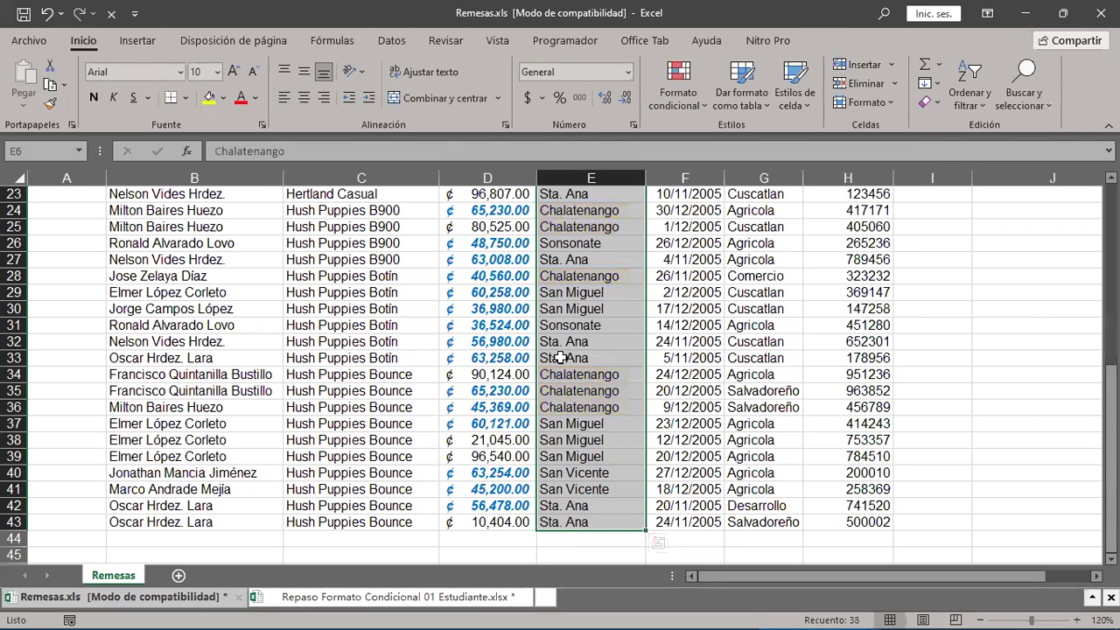
pyautogui.click(560, 358)
# Step: Select the Pago cells D6:D43
pyautogui.scroll(5, 560, 358)
pyautogui.scroll(3, 560, 358)
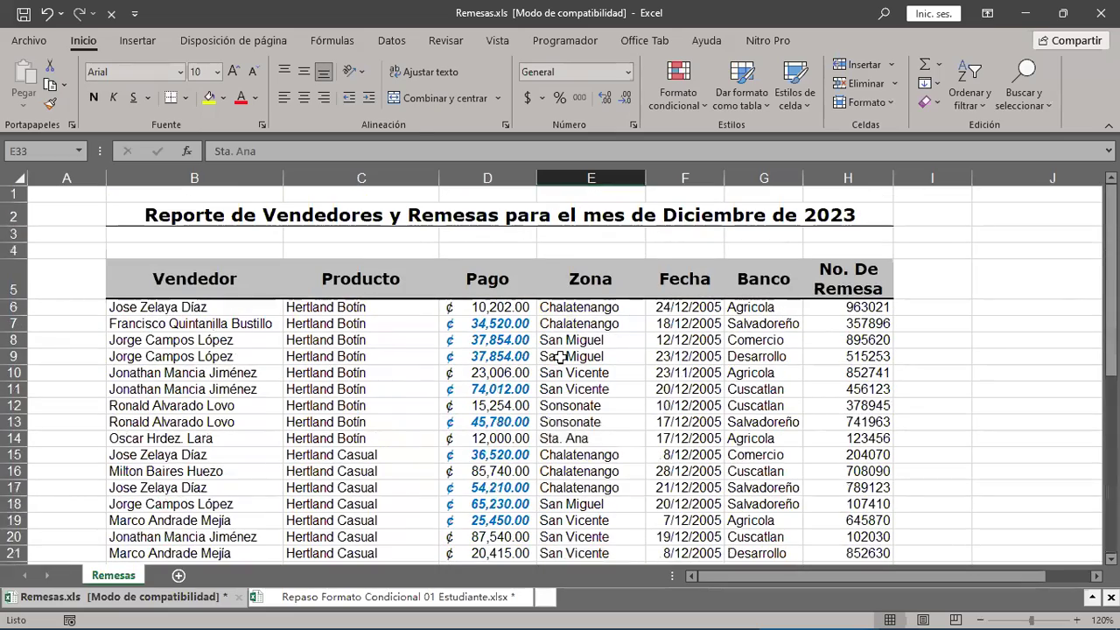
pyautogui.scroll(-1, 560, 357)
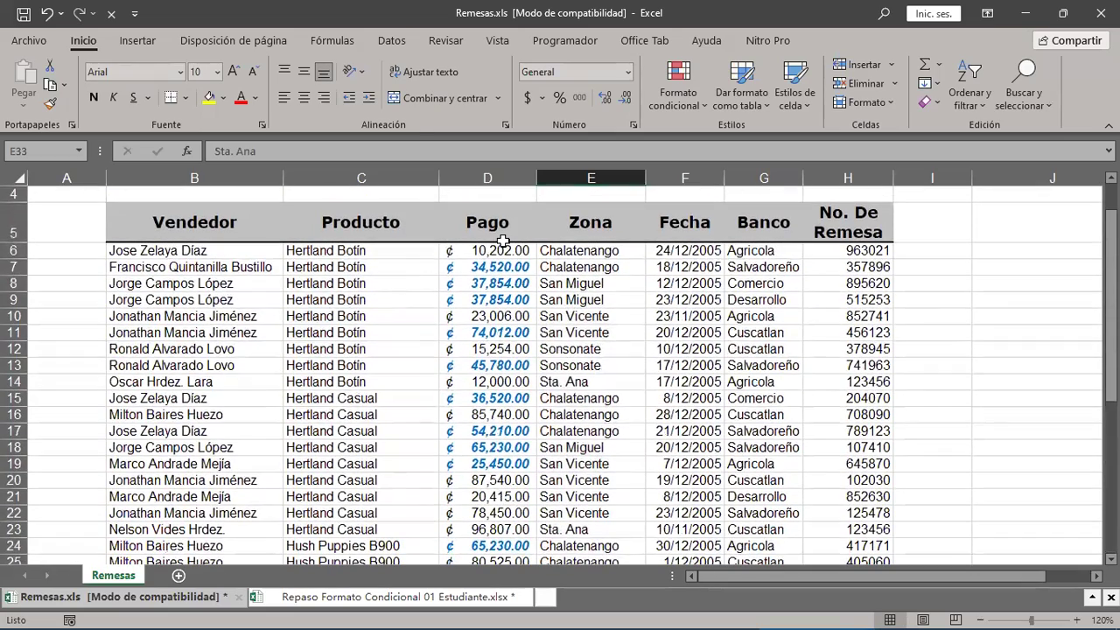
pyautogui.moveTo(500, 250)
pyautogui.mouseDown()
pyautogui.moveTo(485, 561)
pyautogui.moveTo(484, 523)
pyautogui.mouseUp()
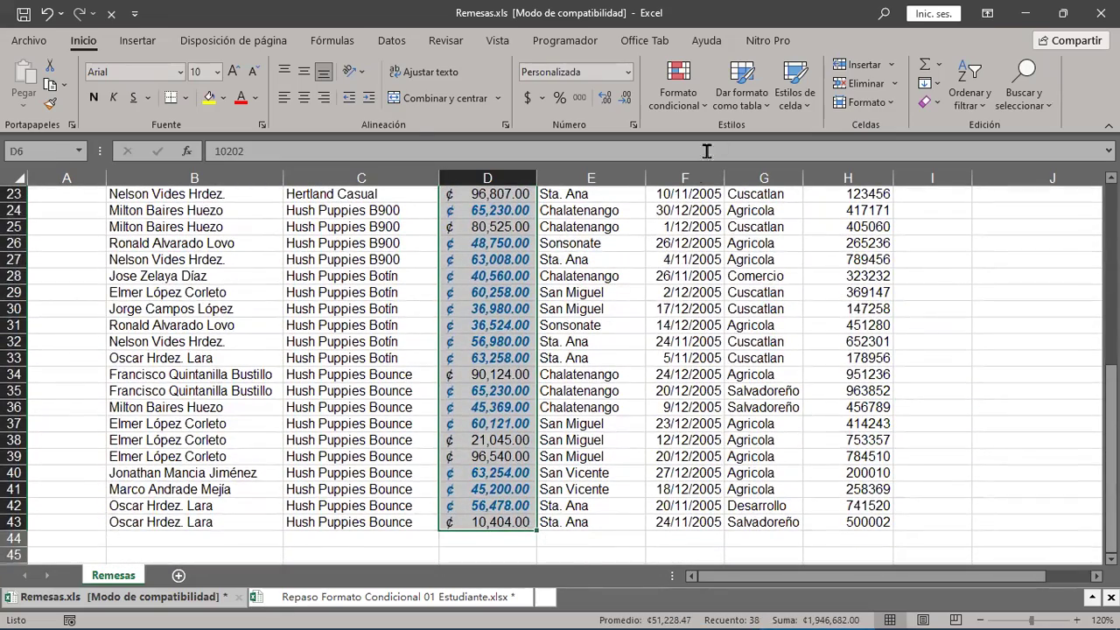
# Step: Clear the conditional formatting rules from the selected Pago cells in column D, then deselect
pyautogui.click(706, 104)
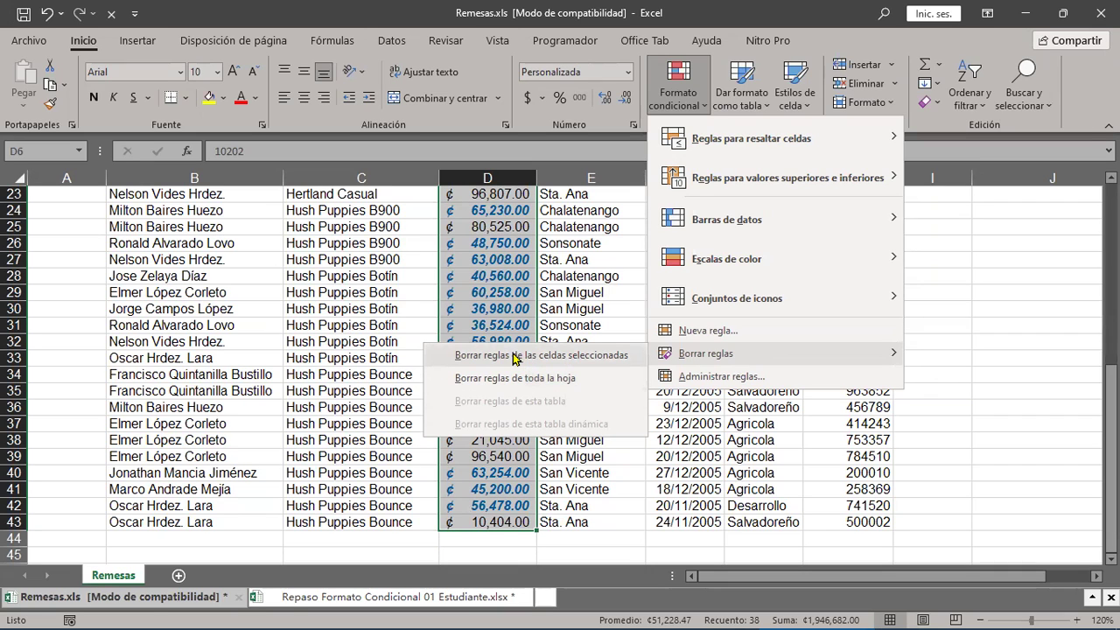
pyautogui.click(519, 360)
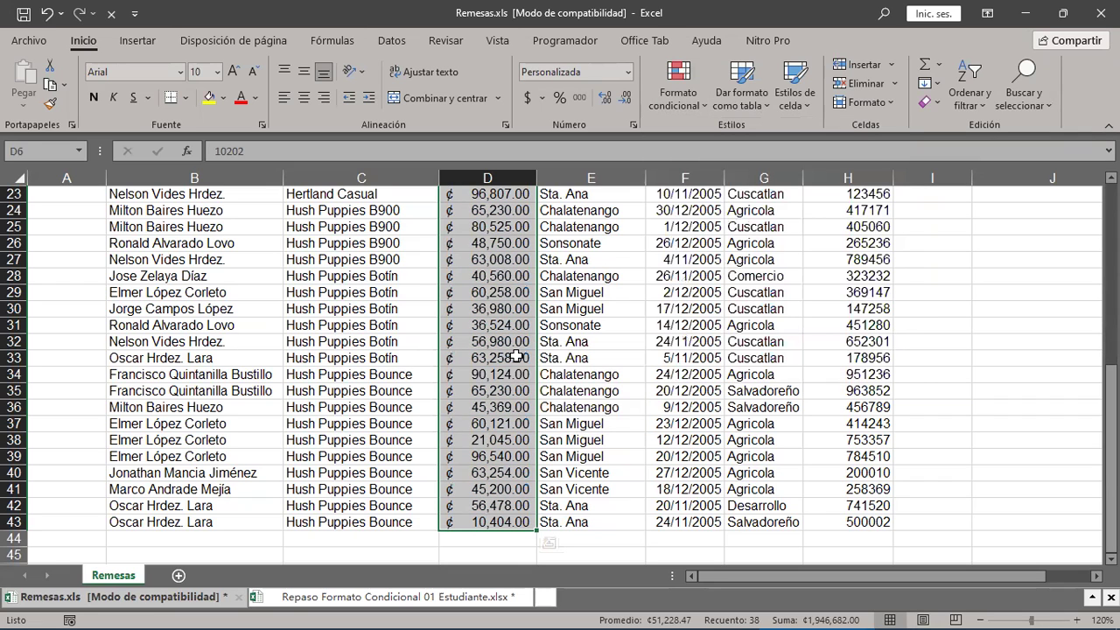
pyautogui.click(516, 357)
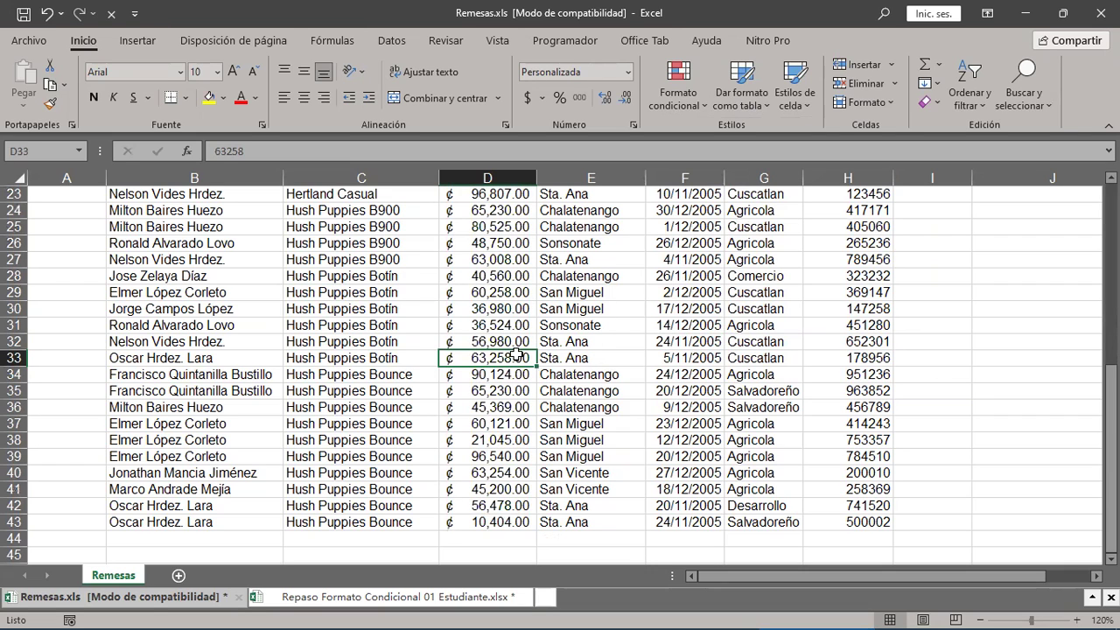
pyautogui.scroll(7, 516, 357)
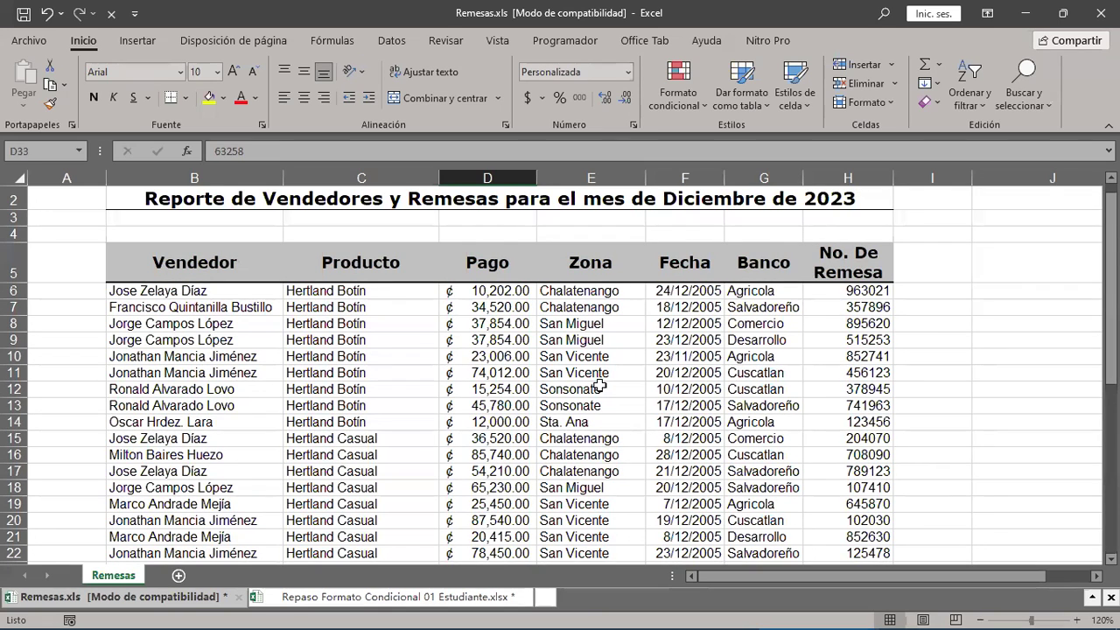
# Step: Switch to the Repaso Formato Condicional 01 Estudiante workbook and show its Pregunta 1 sheet
pyautogui.click(364, 598)
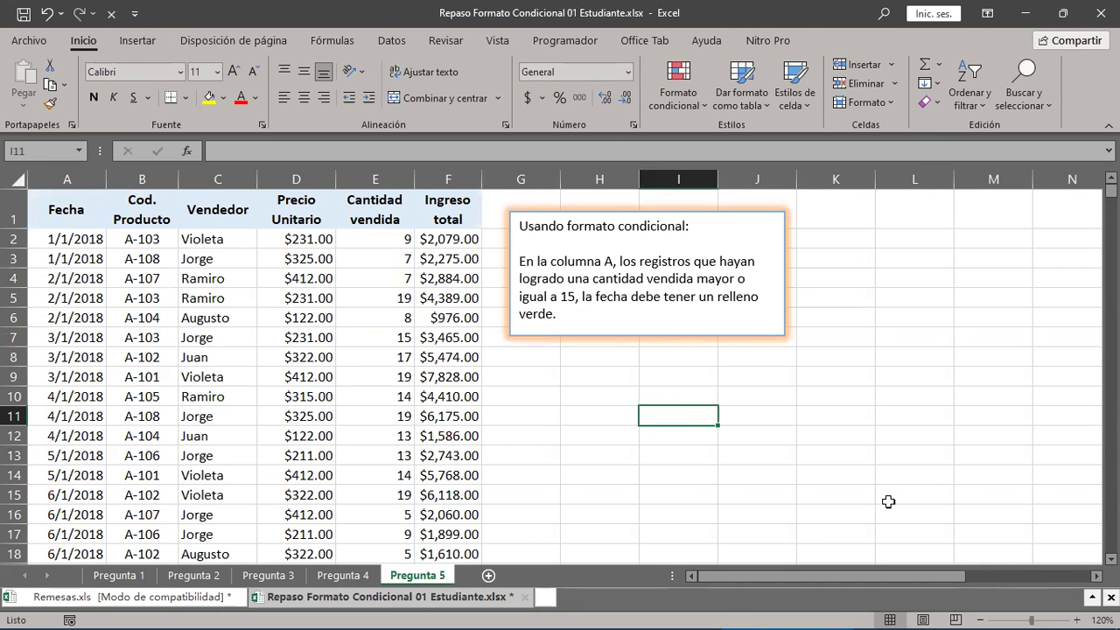
pyautogui.click(118, 575)
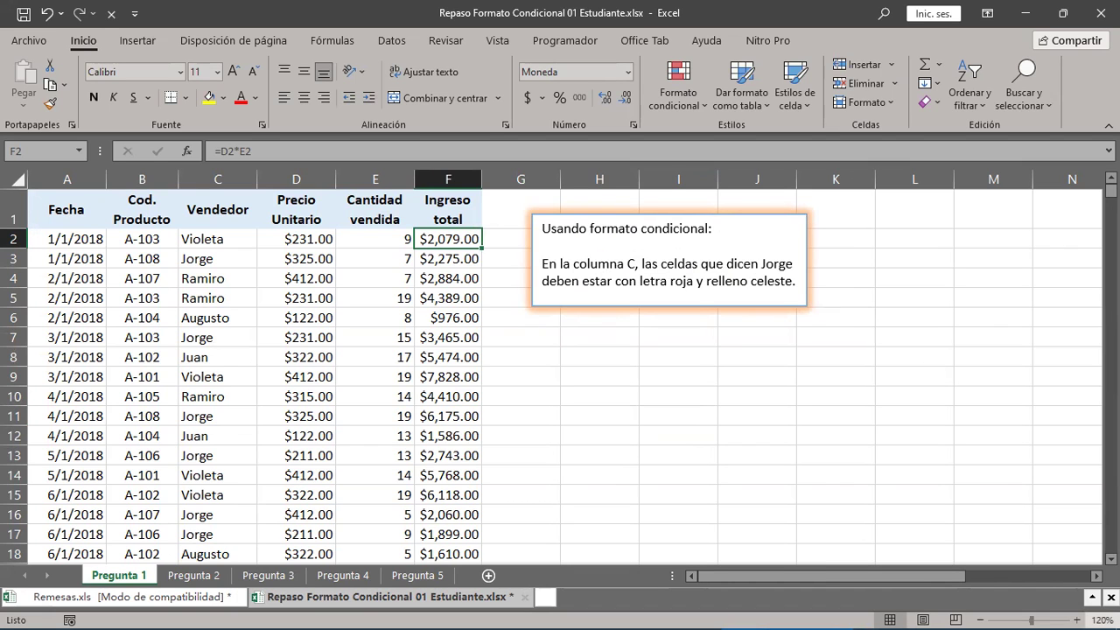
# Step: Zoom the Pregunta 1 sheet in to 130%
pyautogui.click(1109, 620)
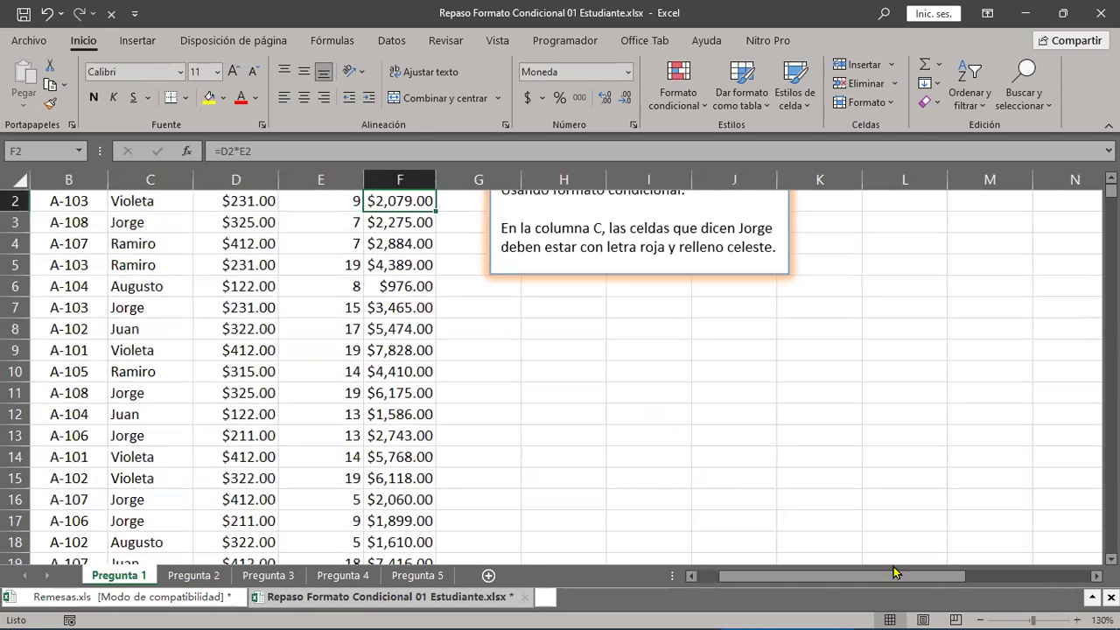
pyautogui.moveTo(891, 575); pyautogui.dragTo(865, 577)
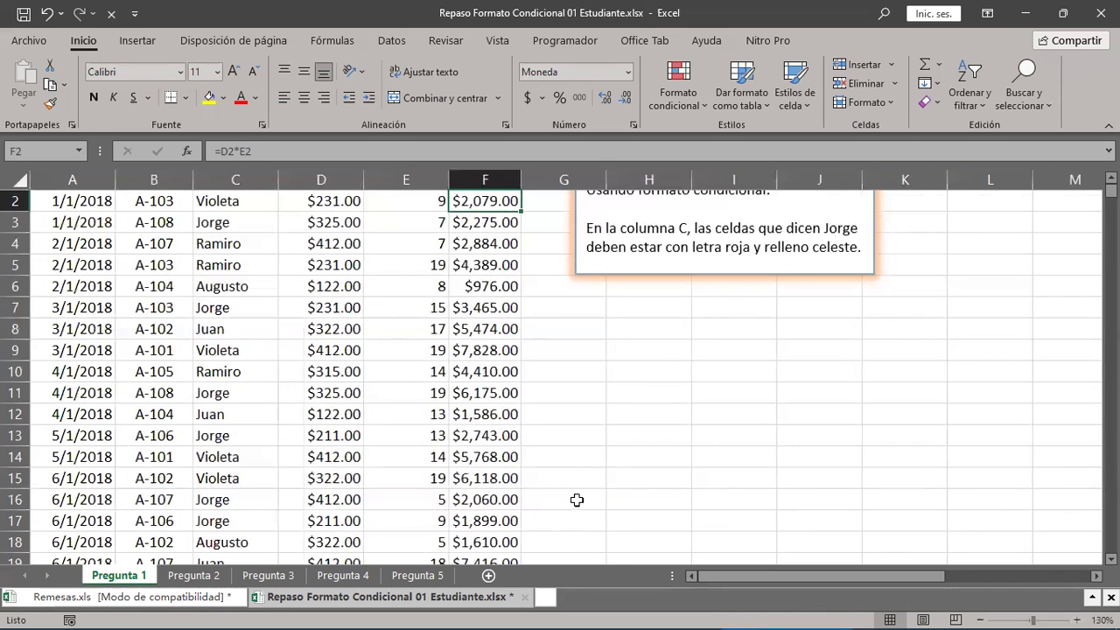
pyautogui.scroll(1, 576, 500)
# Step: Locate the Jorge entries in C3, C7 and C11, then select the Vendedor names from C2 down
pyautogui.click(237, 241)
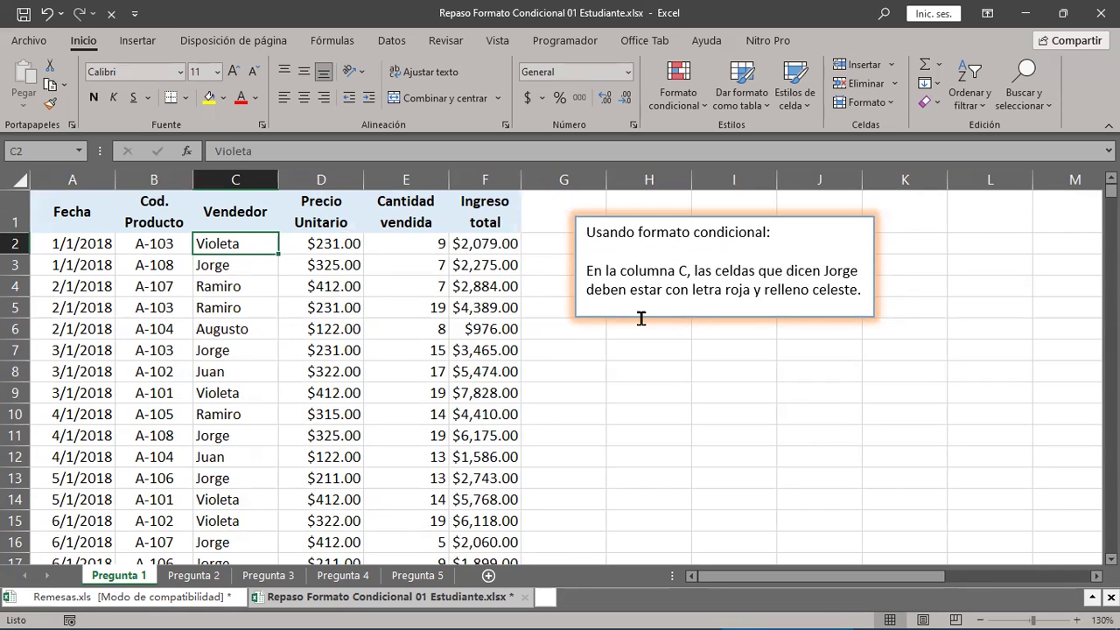
pyautogui.click(240, 268)
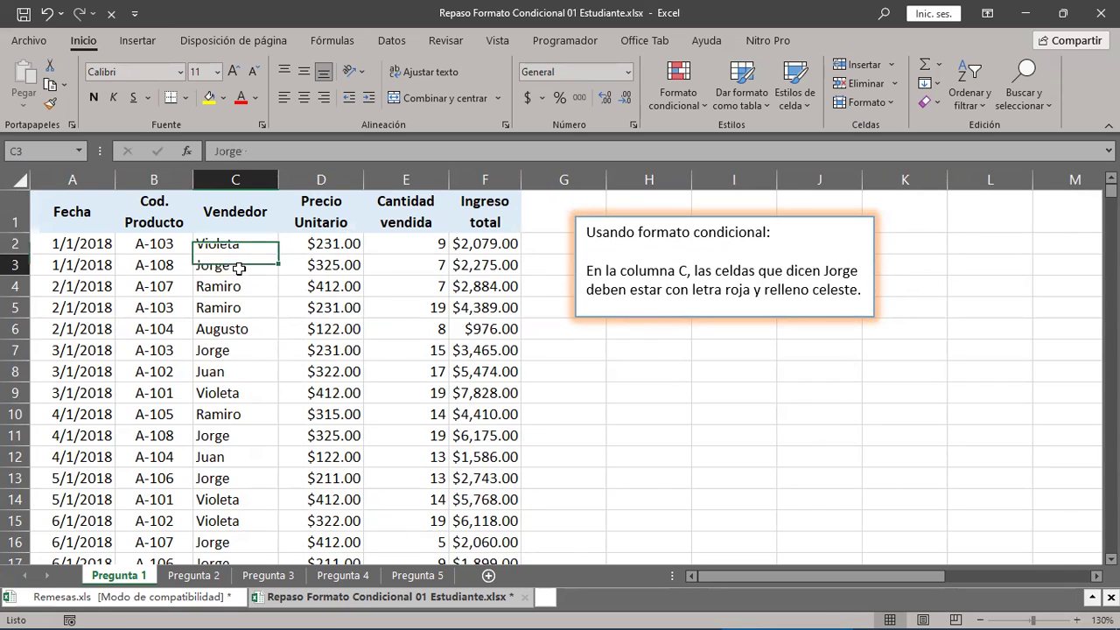
pyautogui.click(229, 353)
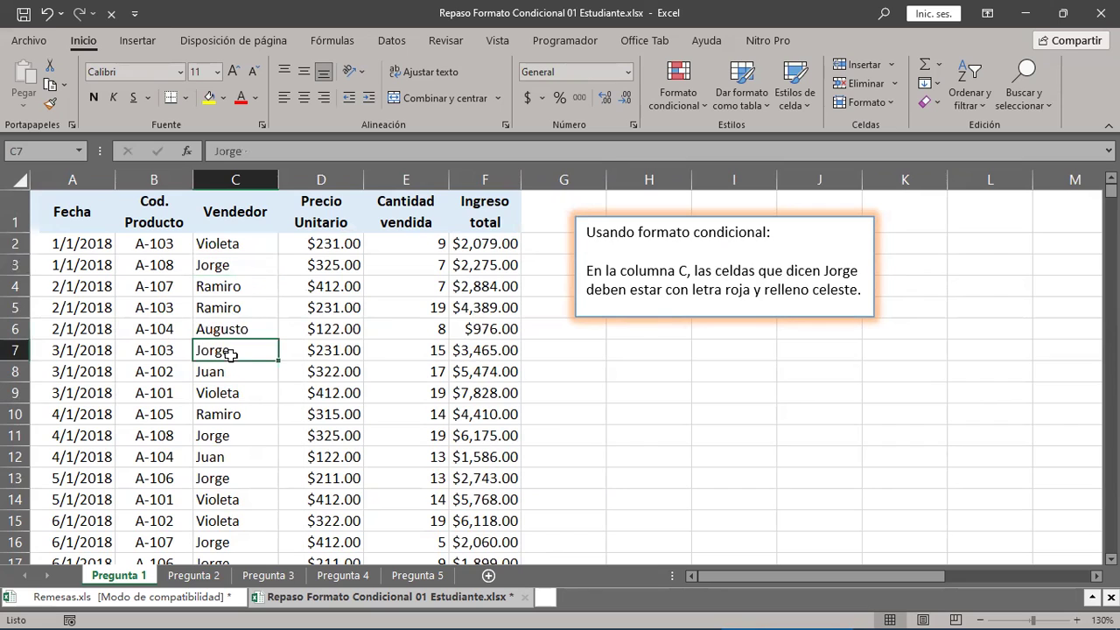
pyautogui.moveTo(231, 437); pyautogui.dragTo(233, 456)
pyautogui.click(259, 439)
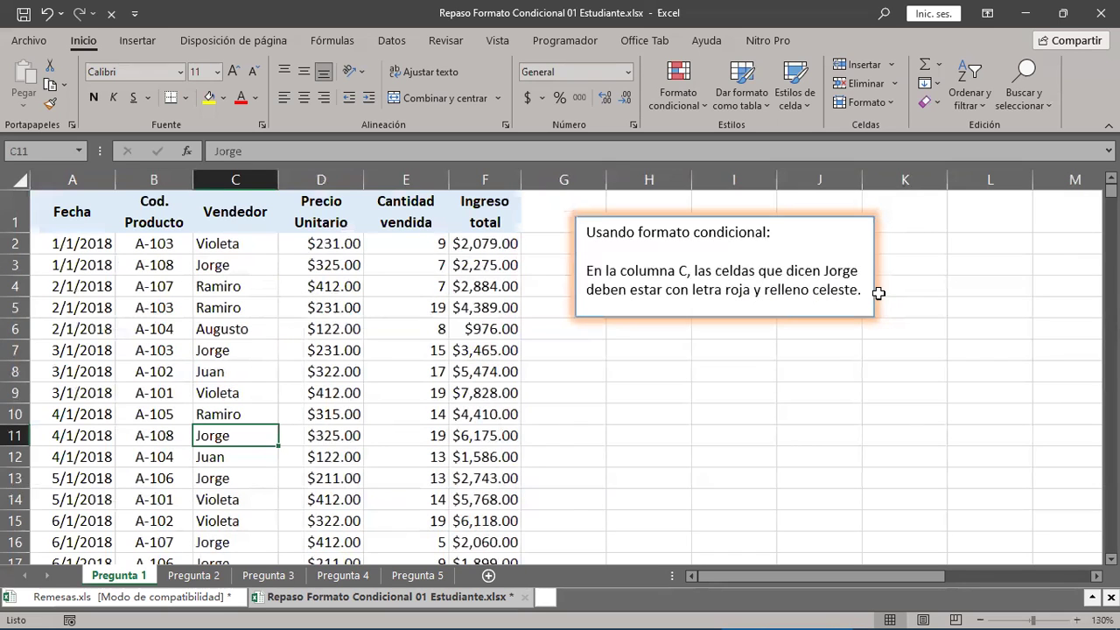
pyautogui.moveTo(223, 244); pyautogui.dragTo(217, 609)
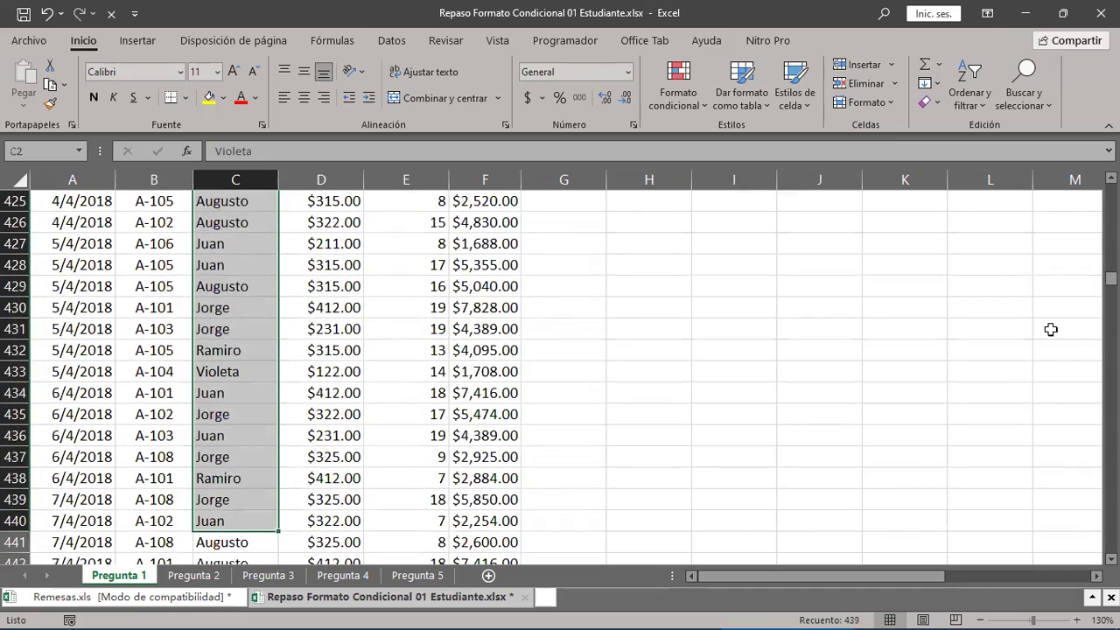
# Step: Select the vendor names C2:C1726 with Ctrl+Shift+Down and return to the top of the sheet
pyautogui.scroll(1, 1110, 278)
pyautogui.moveTo(1110, 278); pyautogui.dragTo(1110, 188)
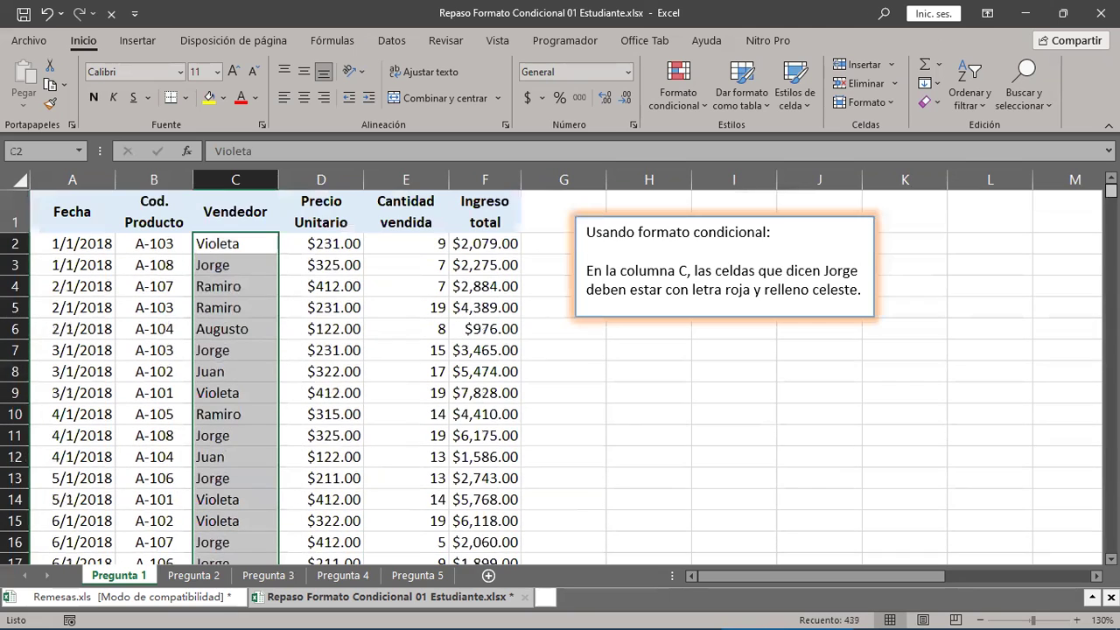
pyautogui.click(229, 239)
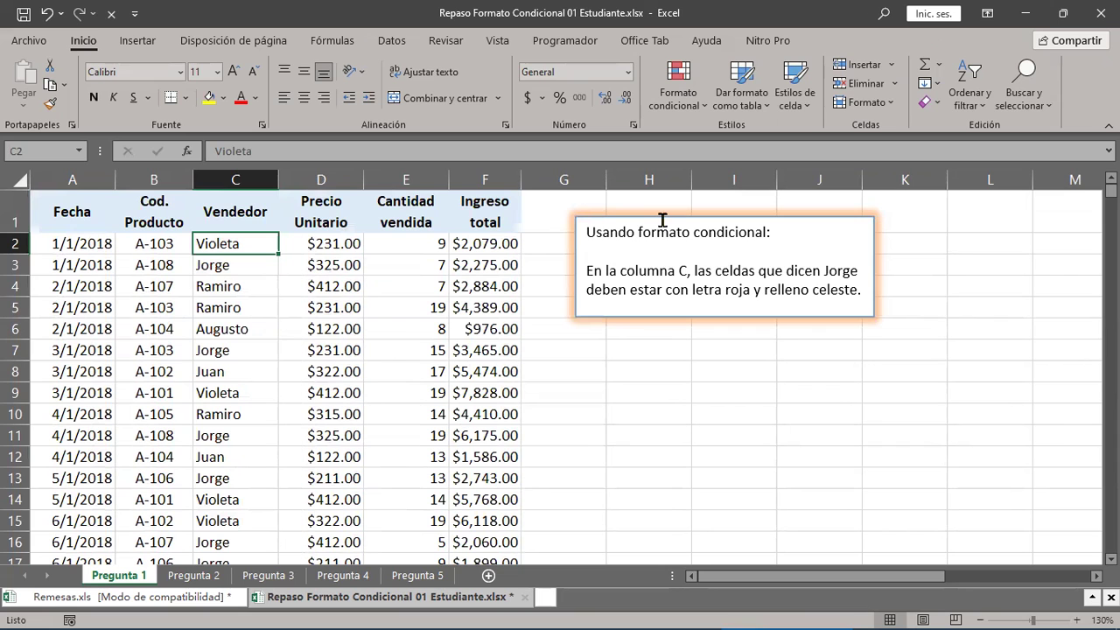
pyautogui.hotkey('ctrl', 'shift', 'Down')
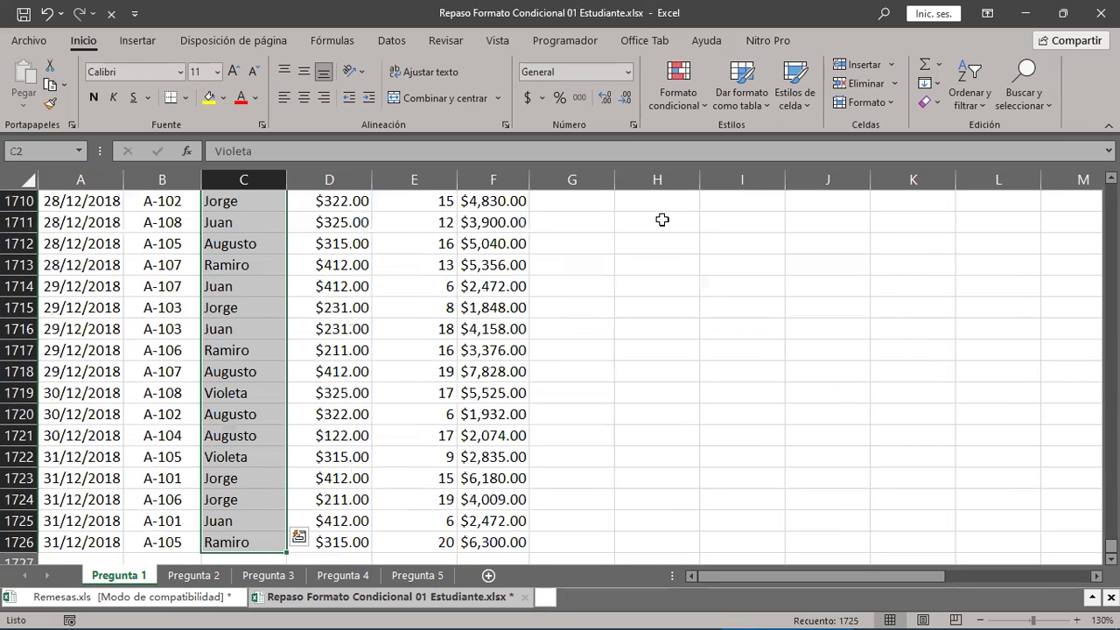
pyautogui.scroll(-3, 504, 329)
pyautogui.scroll(1, 505, 329)
pyautogui.scroll(3, 505, 329)
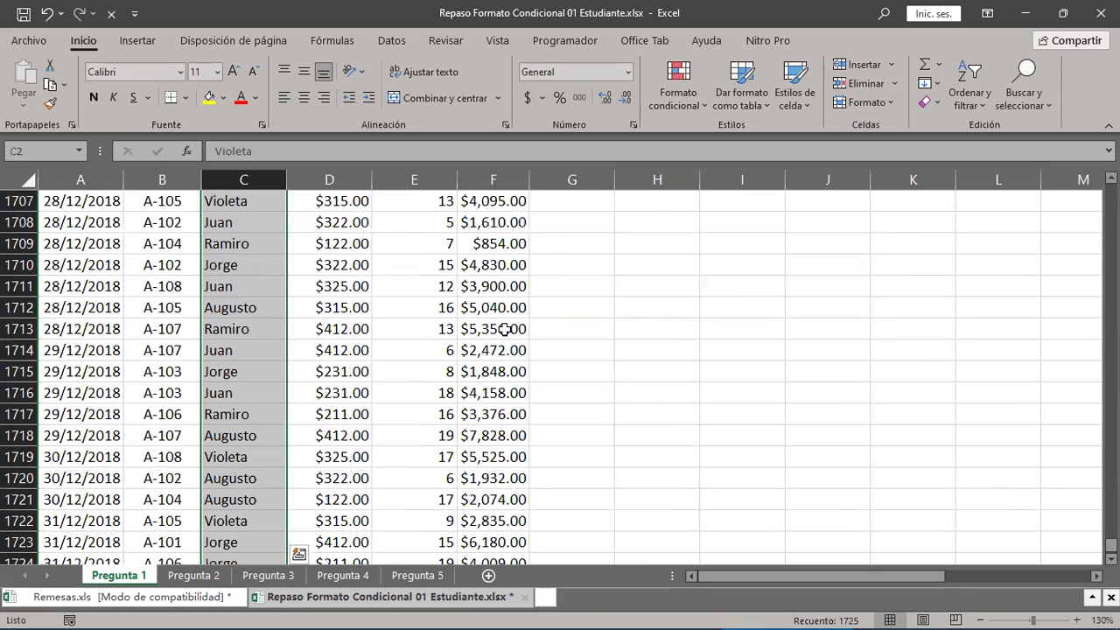
pyautogui.scroll(-4, 505, 328)
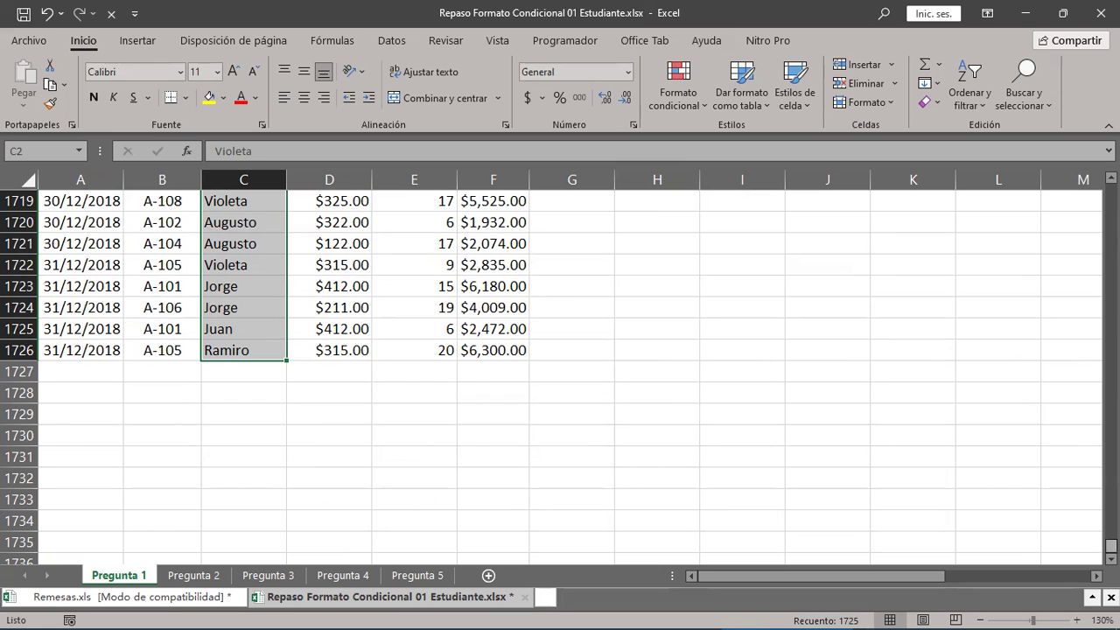
pyautogui.moveTo(1110, 545); pyautogui.dragTo(1110, 274)
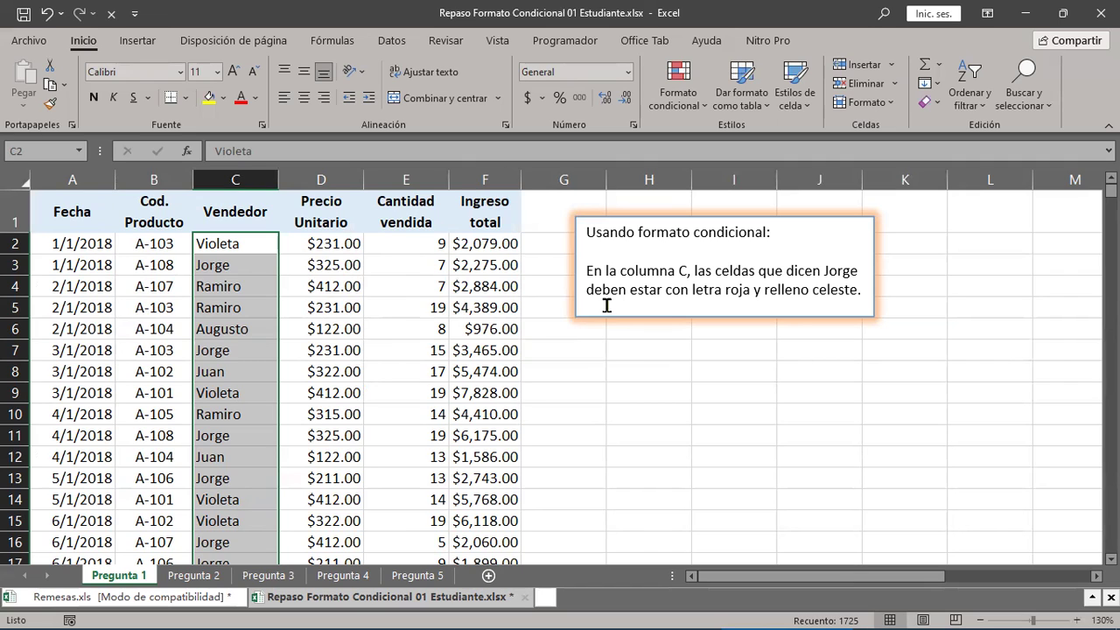
pyautogui.click(226, 245)
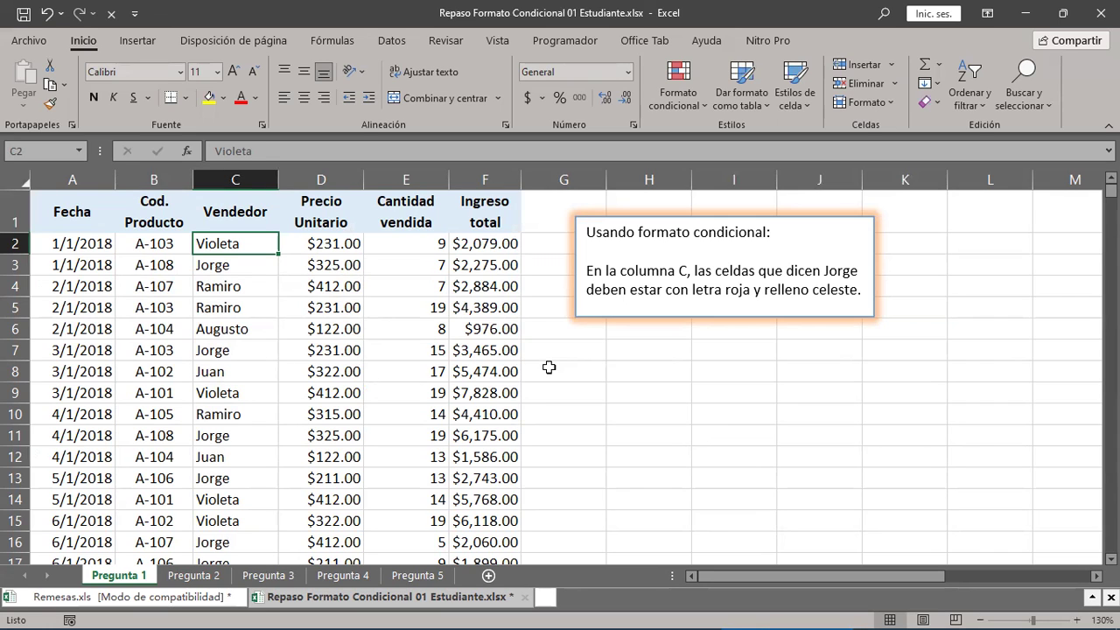
pyautogui.hotkey('ctrl', 'shift', 'Down')
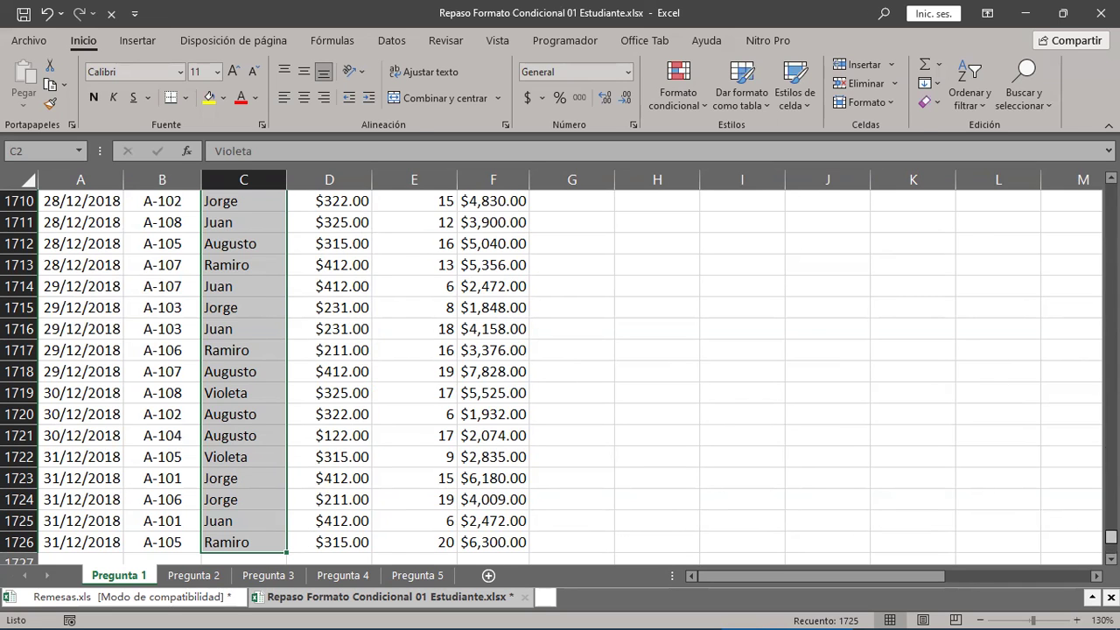
pyautogui.hotkey('ctrl', 'BackSpace')
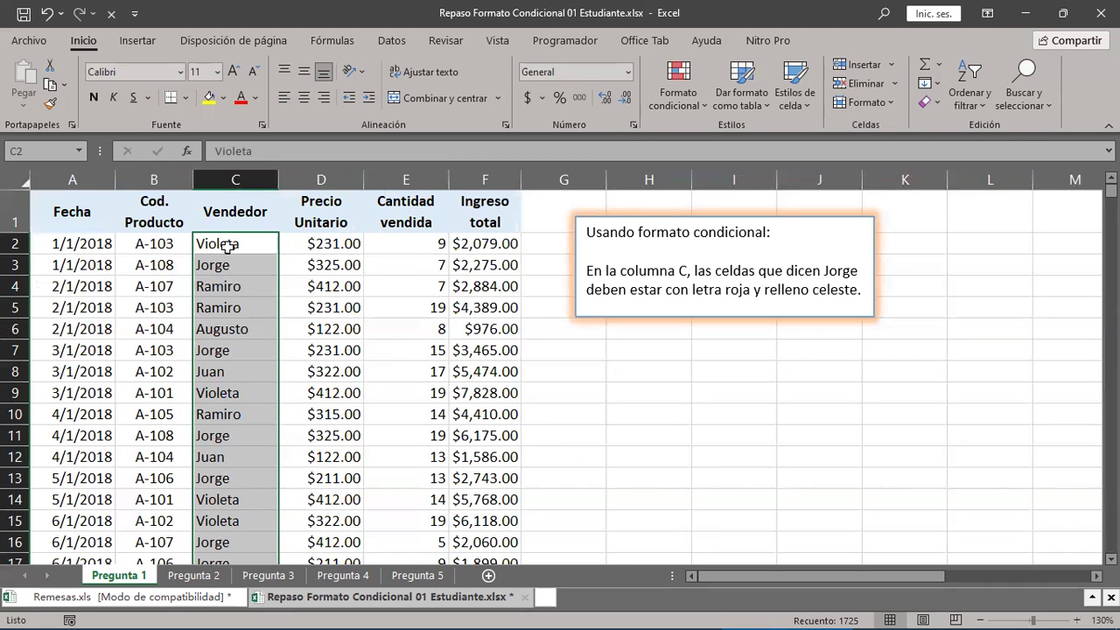
# Step: Start a new 'Format only cells that contain' rule for cell values equal to Jorge
pyautogui.click(706, 112)
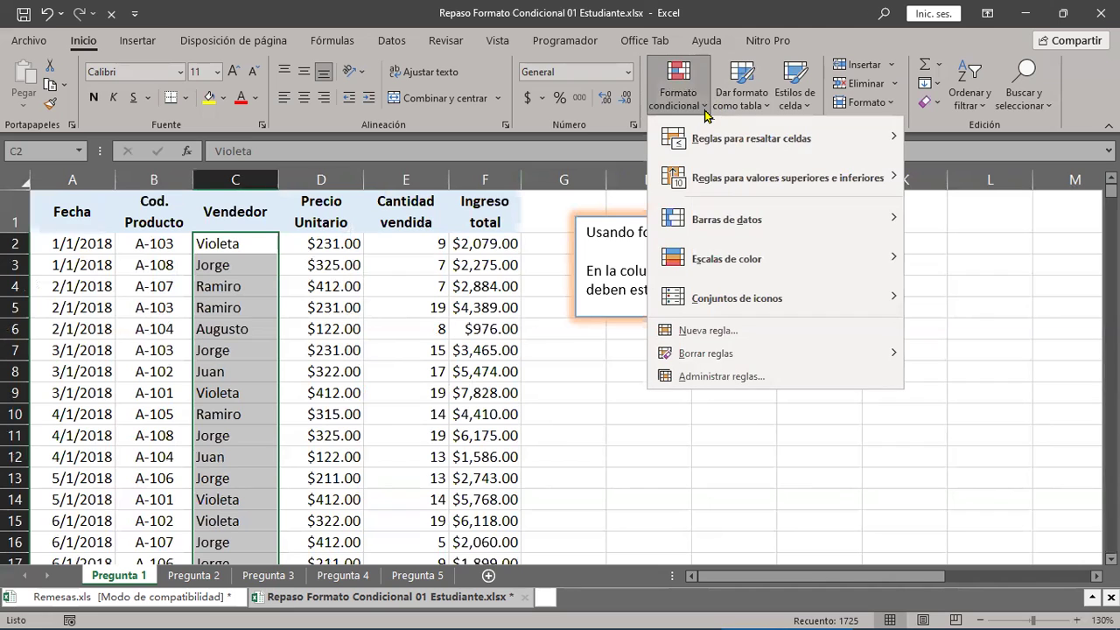
pyautogui.click(692, 332)
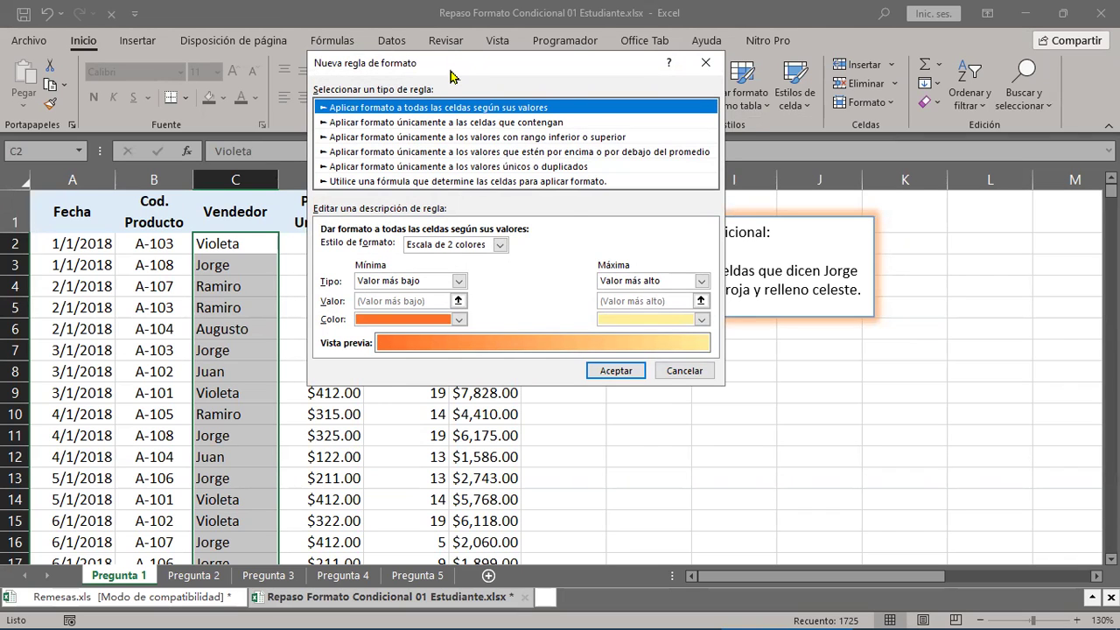
pyautogui.moveTo(451, 77); pyautogui.dragTo(475, 330)
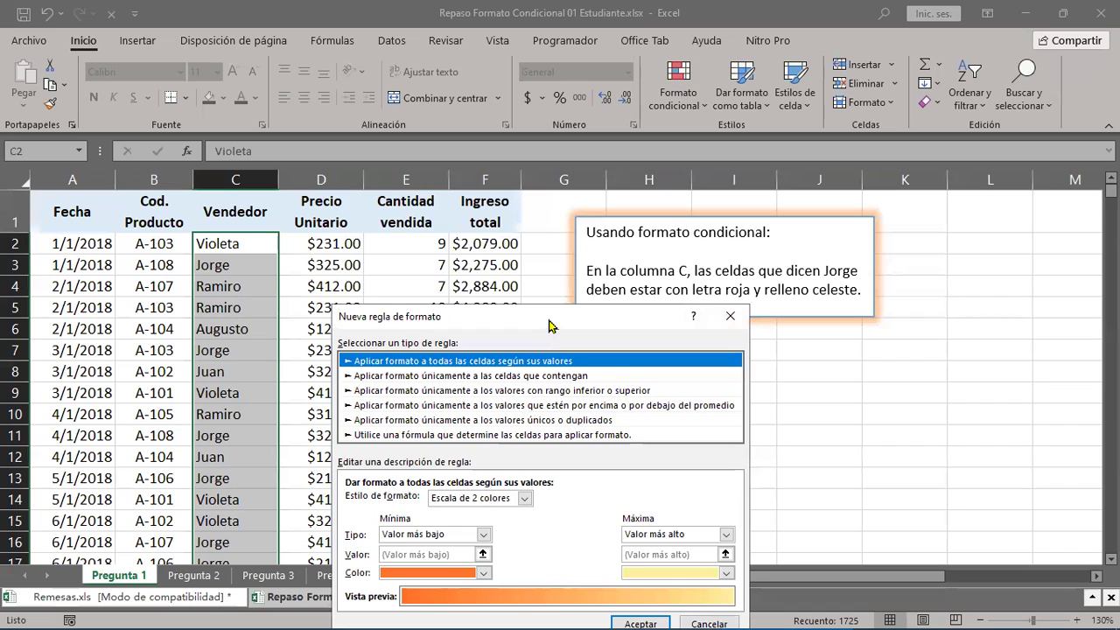
pyautogui.moveTo(549, 325); pyautogui.dragTo(518, 176)
pyautogui.click(369, 229)
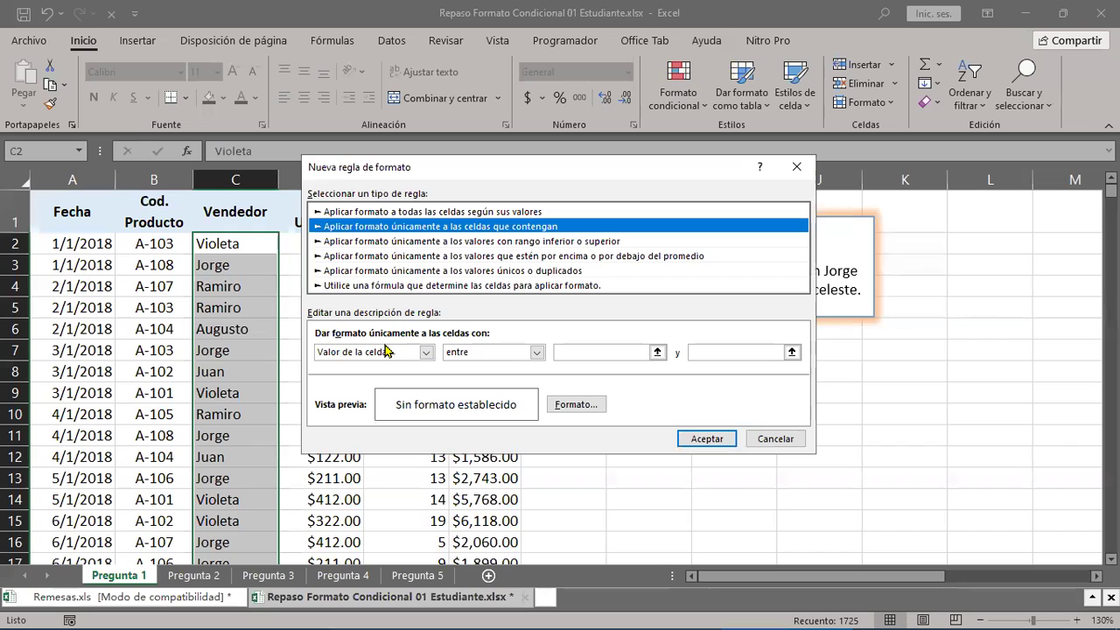
pyautogui.click(528, 359)
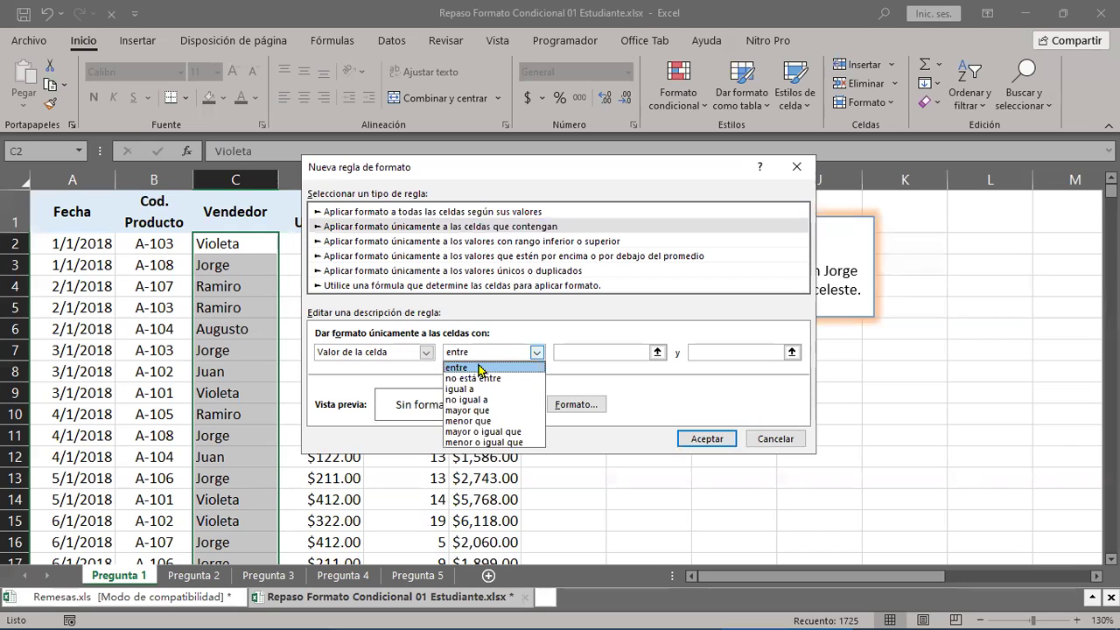
pyautogui.click(467, 391)
pyautogui.click(710, 352)
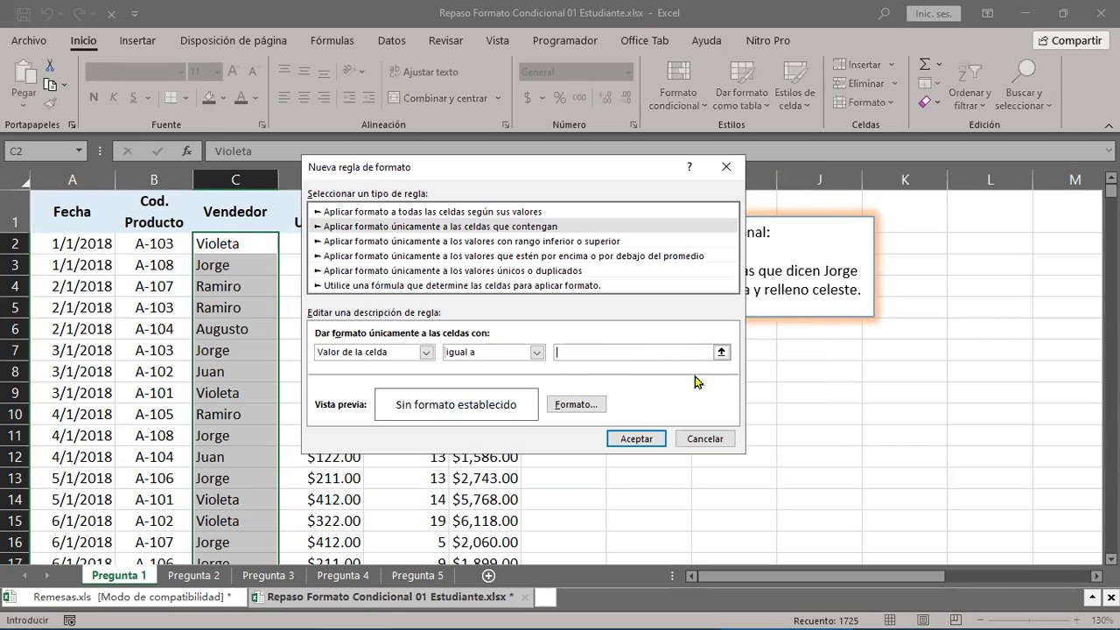
pyautogui.write('Jorge')
pyautogui.moveTo(590, 177); pyautogui.dragTo(358, 165)
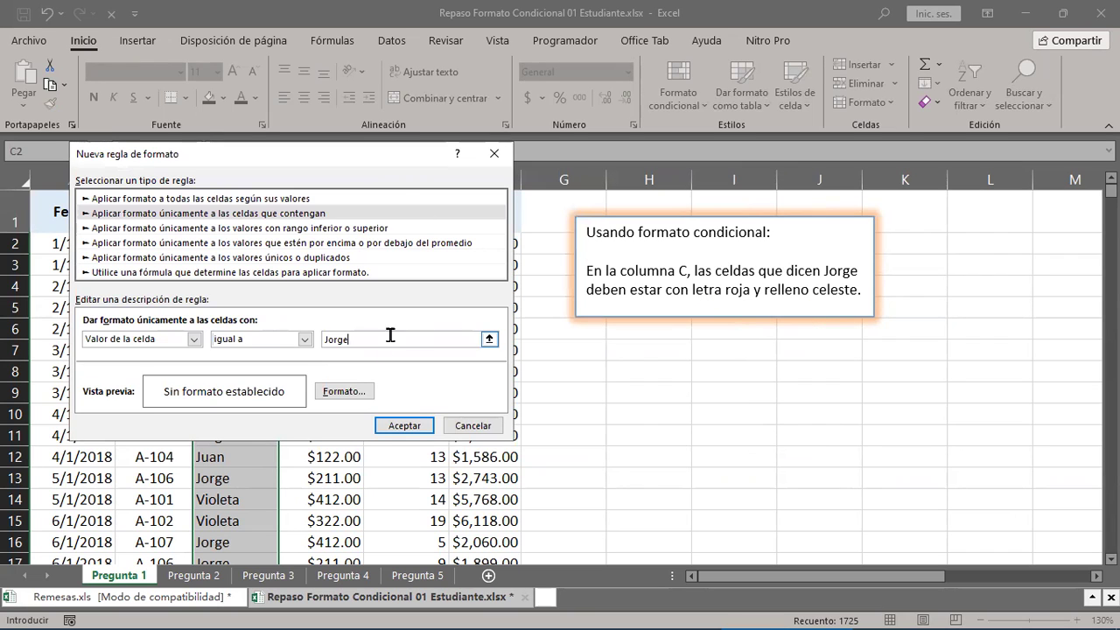
# Step: Format the matching cells with red text and a light blue fill, and save the rule
pyautogui.click(340, 394)
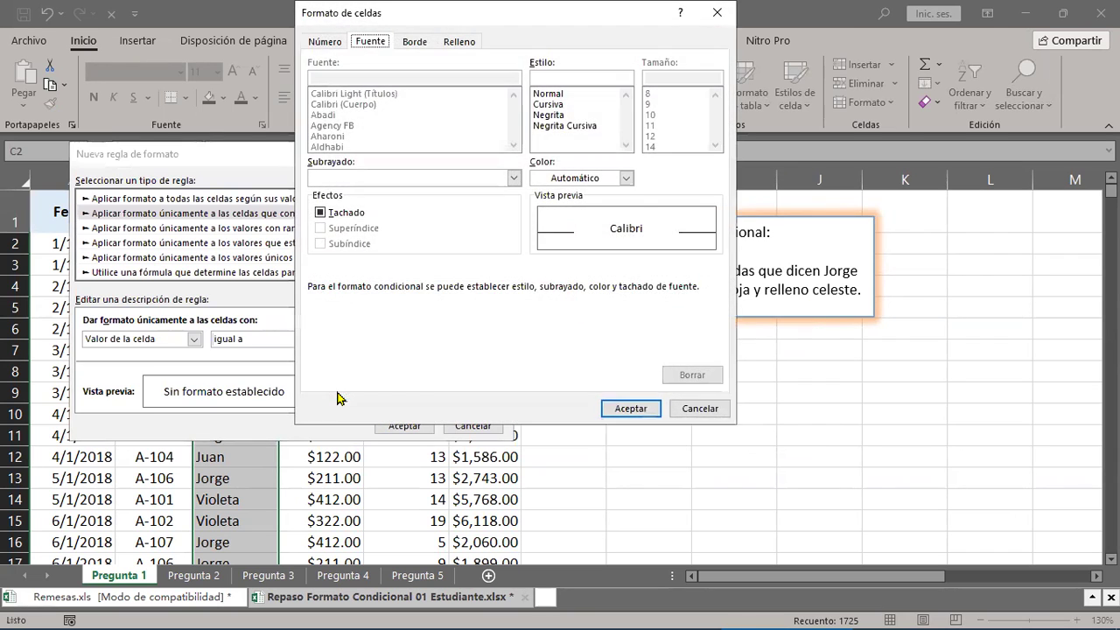
pyautogui.moveTo(490, 13); pyautogui.dragTo(259, 105)
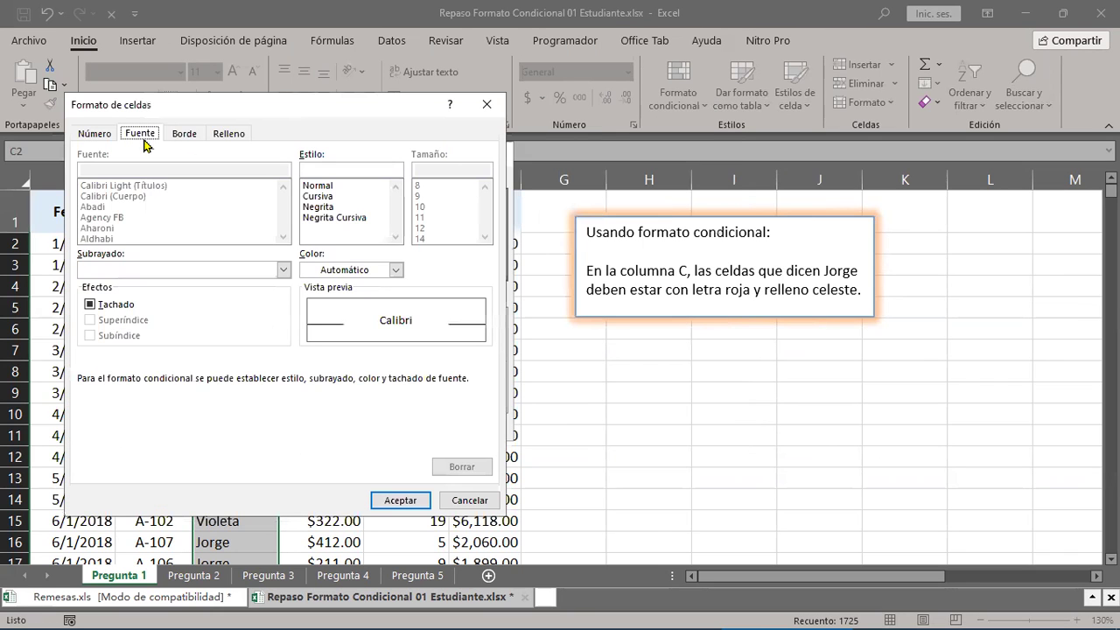
pyautogui.click(396, 270)
pyautogui.click(321, 447)
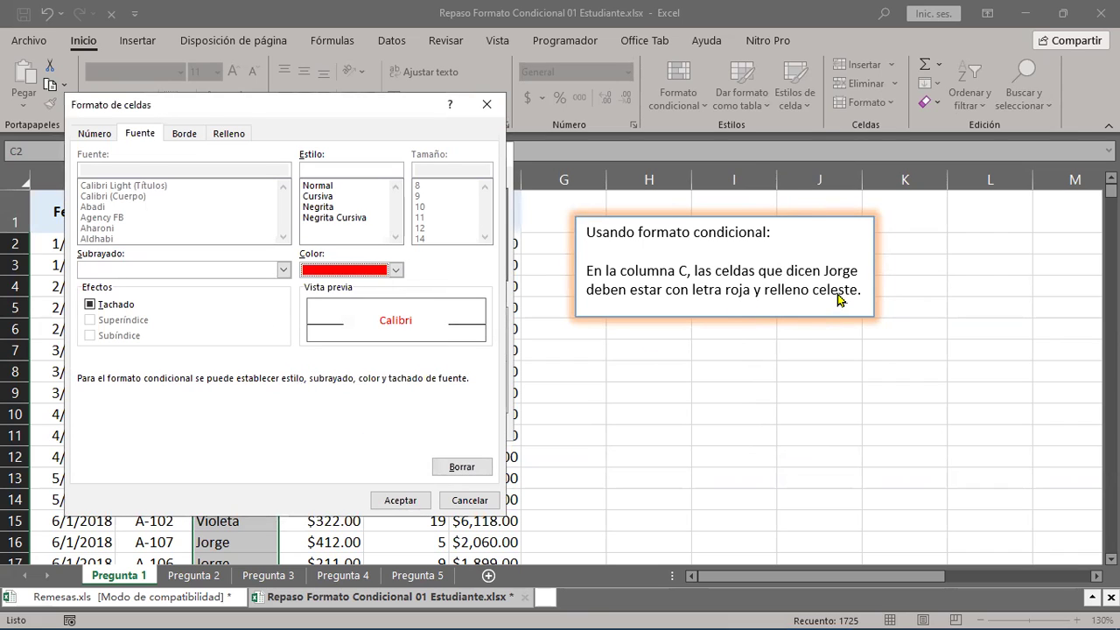
pyautogui.click(229, 134)
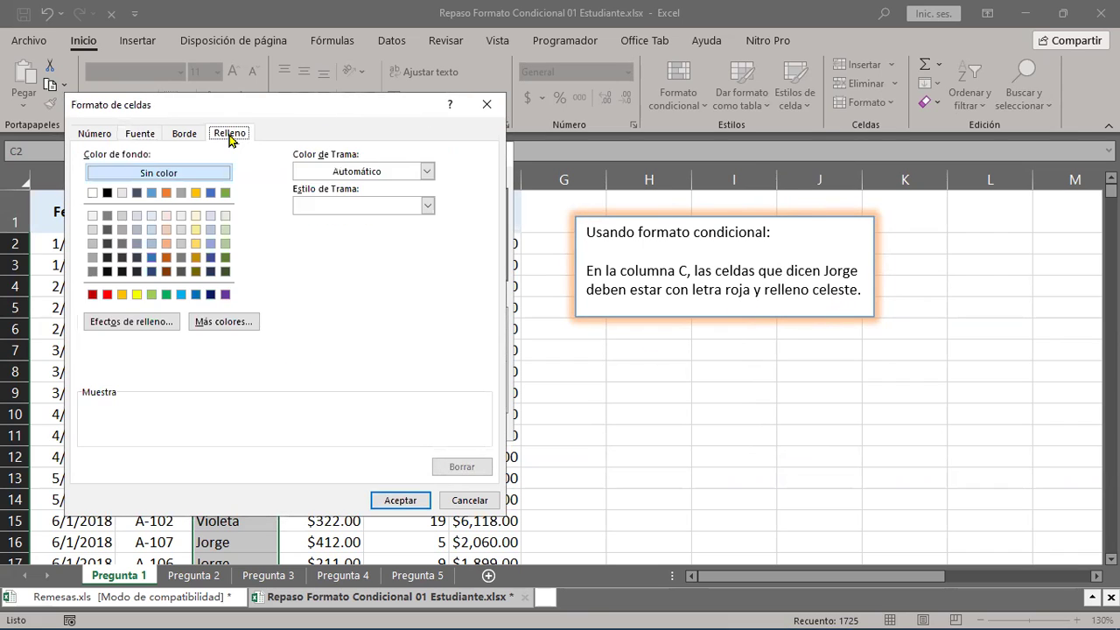
pyautogui.click(181, 295)
pyautogui.click(400, 501)
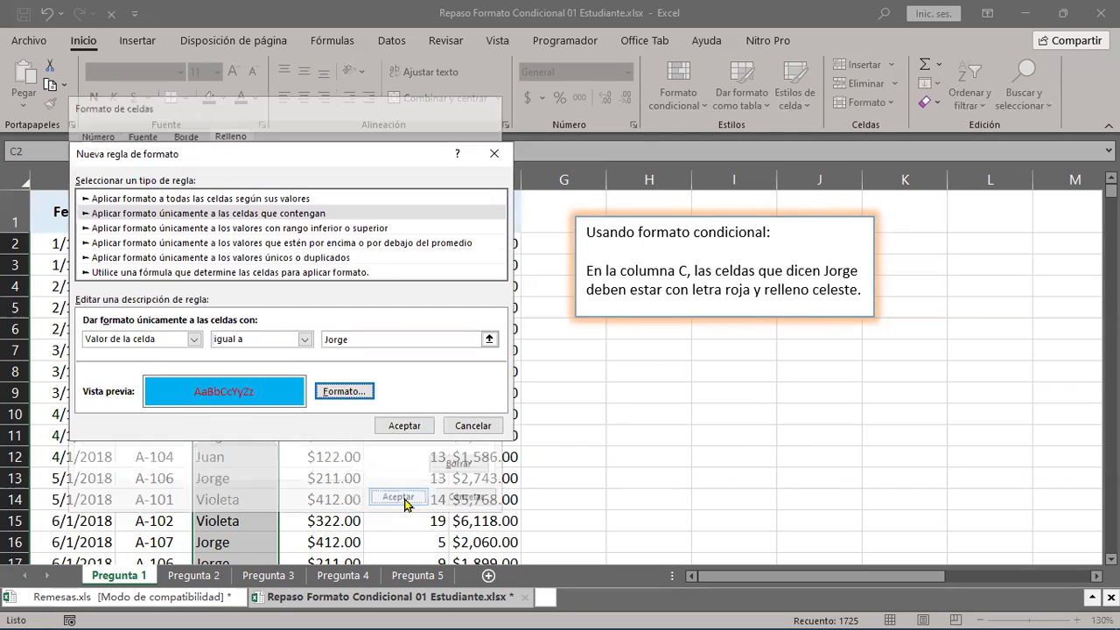
pyautogui.click(400, 425)
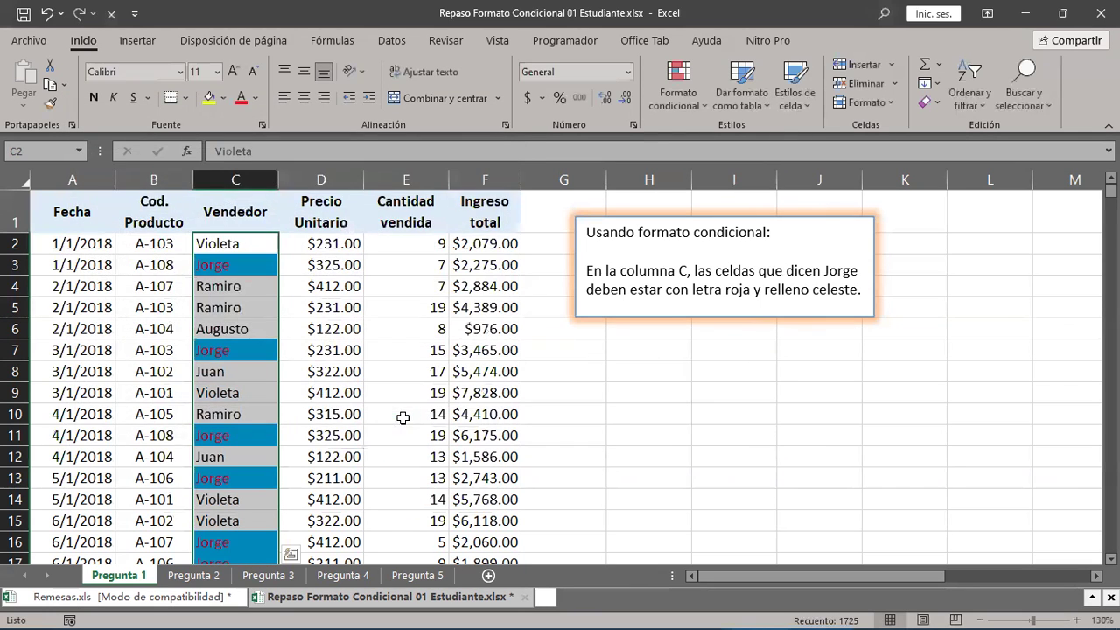
pyautogui.click(232, 371)
pyautogui.scroll(-6, 367, 484)
pyautogui.scroll(-7, 368, 483)
pyautogui.scroll(-6, 368, 484)
pyautogui.scroll(-6, 370, 484)
pyautogui.scroll(-12, 370, 484)
pyautogui.scroll(-7, 371, 484)
pyautogui.scroll(-6, 373, 485)
pyautogui.scroll(-6, 376, 486)
pyautogui.scroll(-12, 377, 486)
pyautogui.scroll(-6, 378, 486)
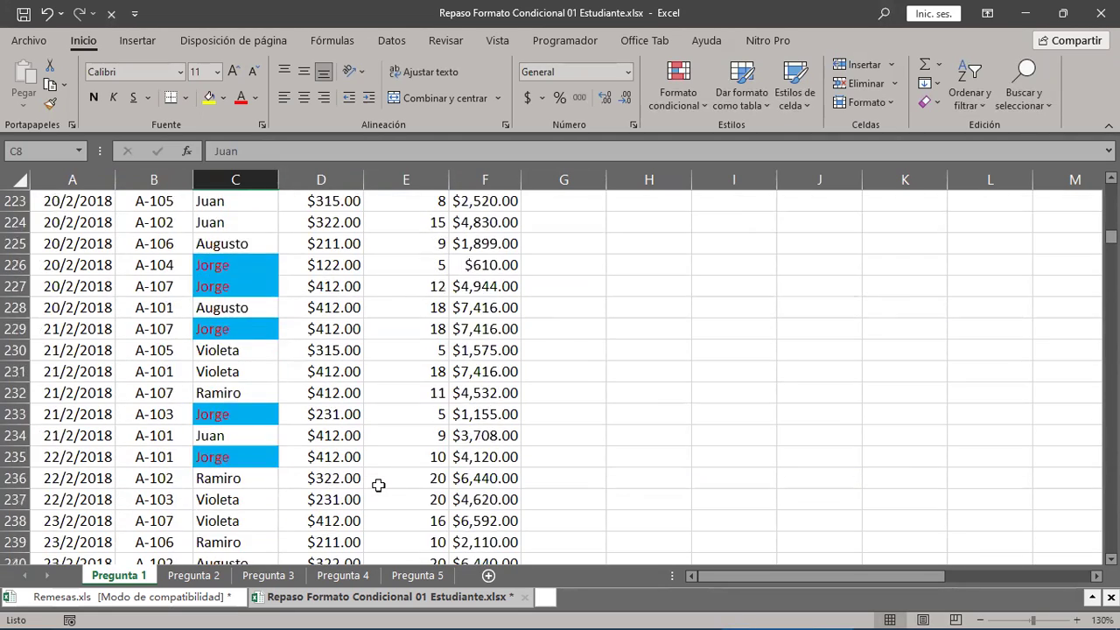
pyautogui.scroll(-7, 377, 486)
pyautogui.scroll(-6, 378, 485)
pyautogui.scroll(-6, 378, 485)
pyautogui.scroll(-6, 378, 484)
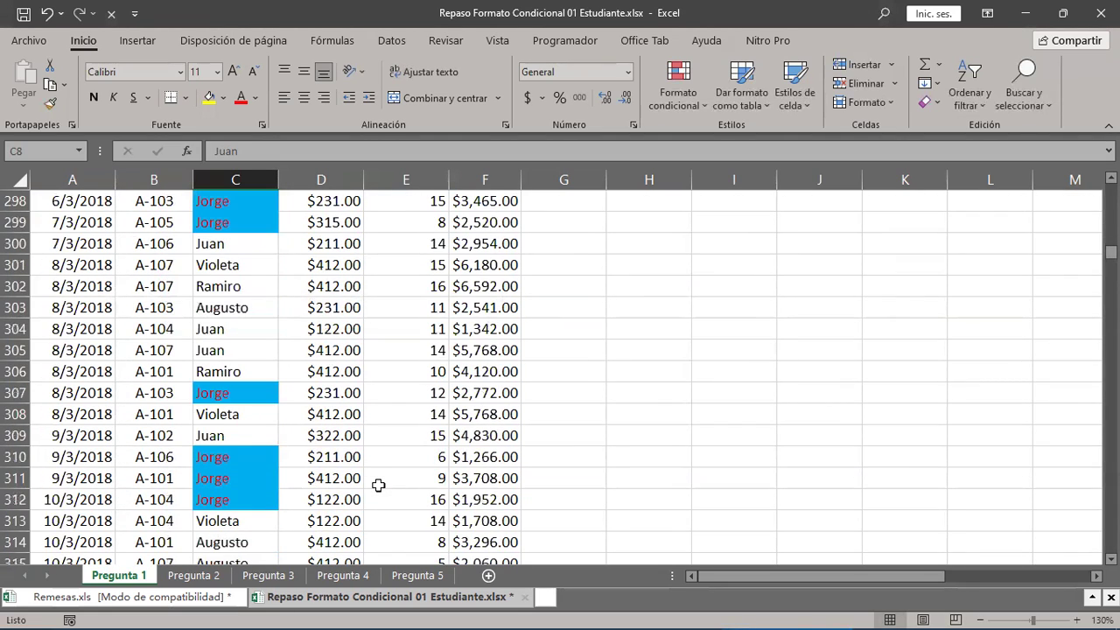
pyautogui.moveTo(1110, 252); pyautogui.dragTo(1110, 544)
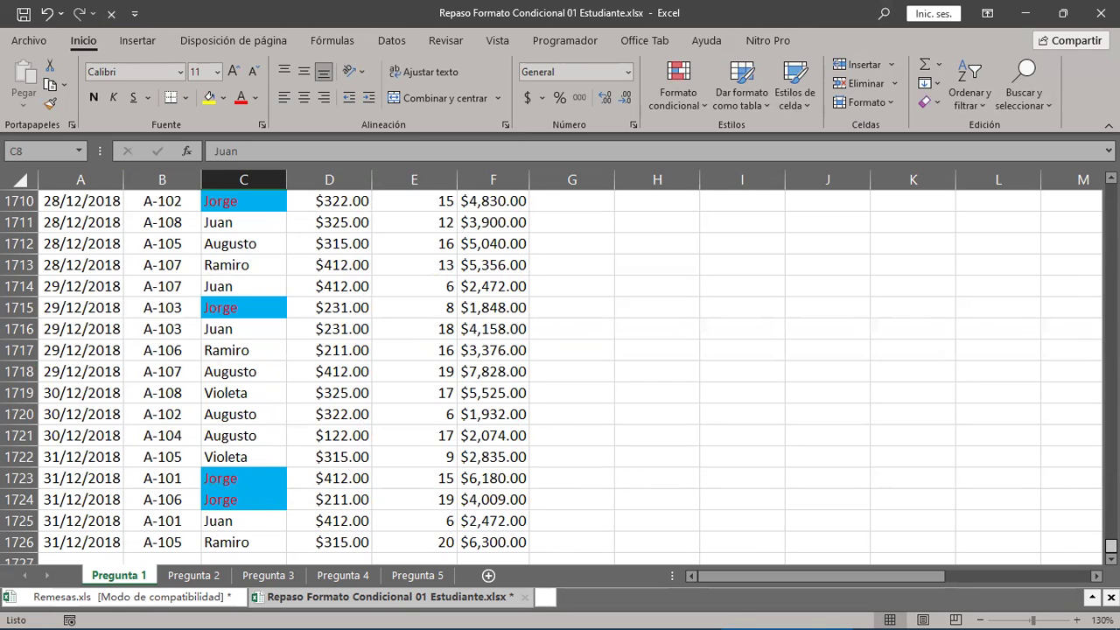
pyautogui.moveTo(1110, 544); pyautogui.dragTo(1110, 189)
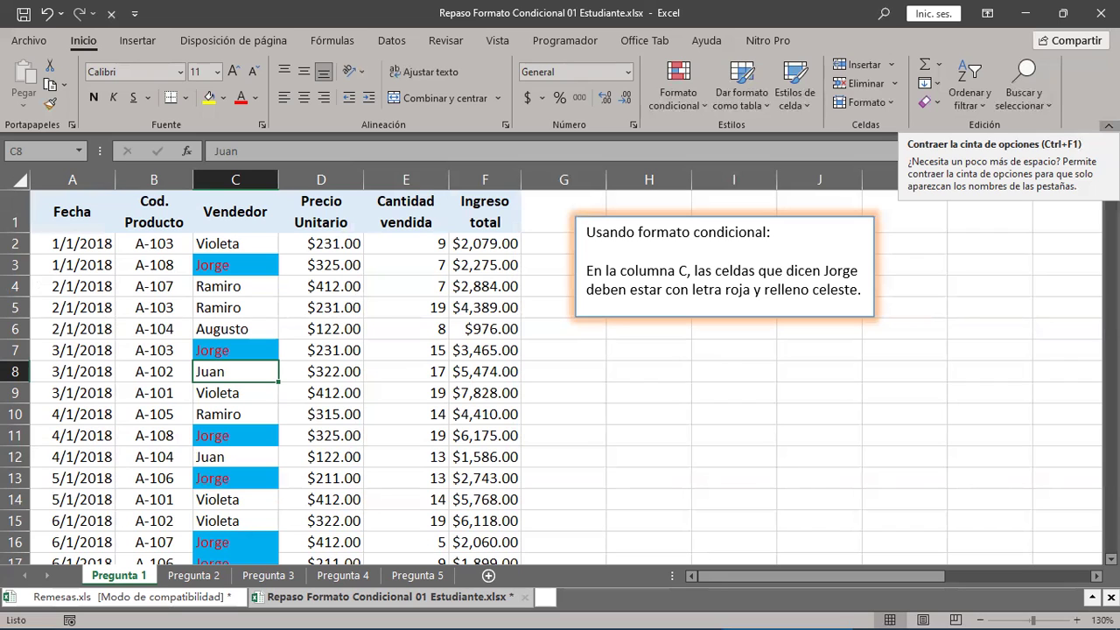
pyautogui.click(247, 243)
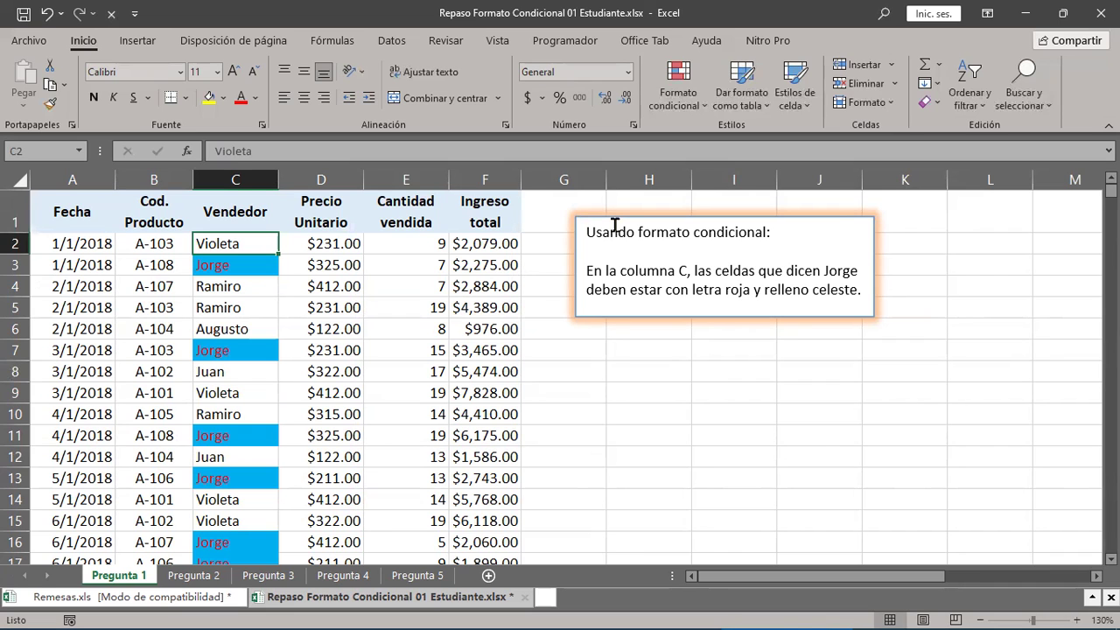
pyautogui.hotkey('ctrl', 'shift', 'Down')
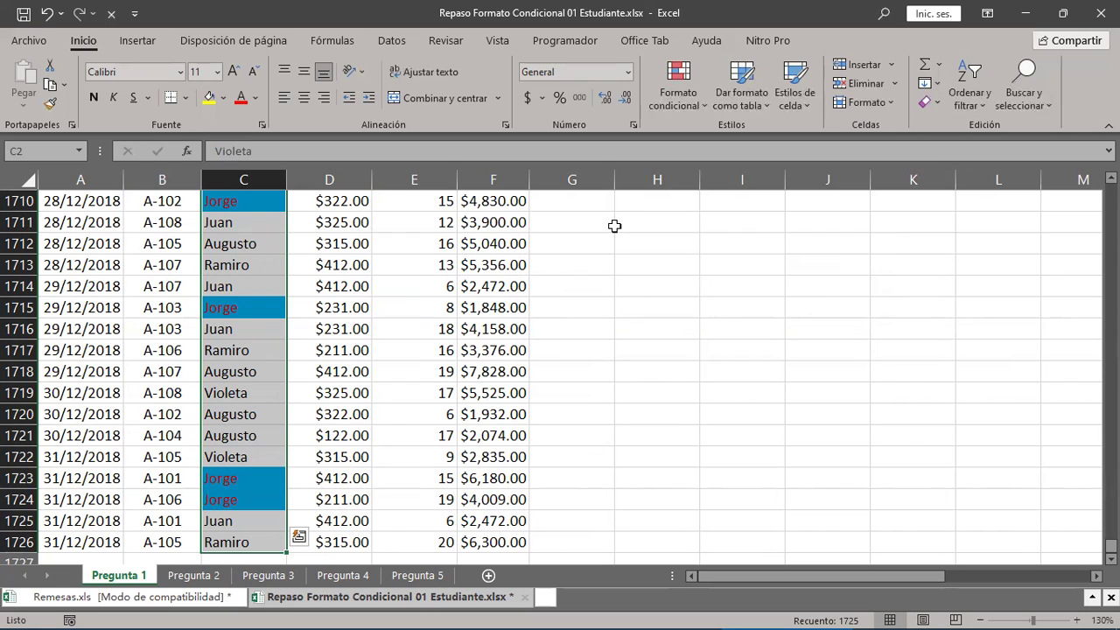
# Step: Open Manage Rules, select the Jorge rule on $C$2:$C$1726, and cancel a new rule
pyautogui.click(705, 108)
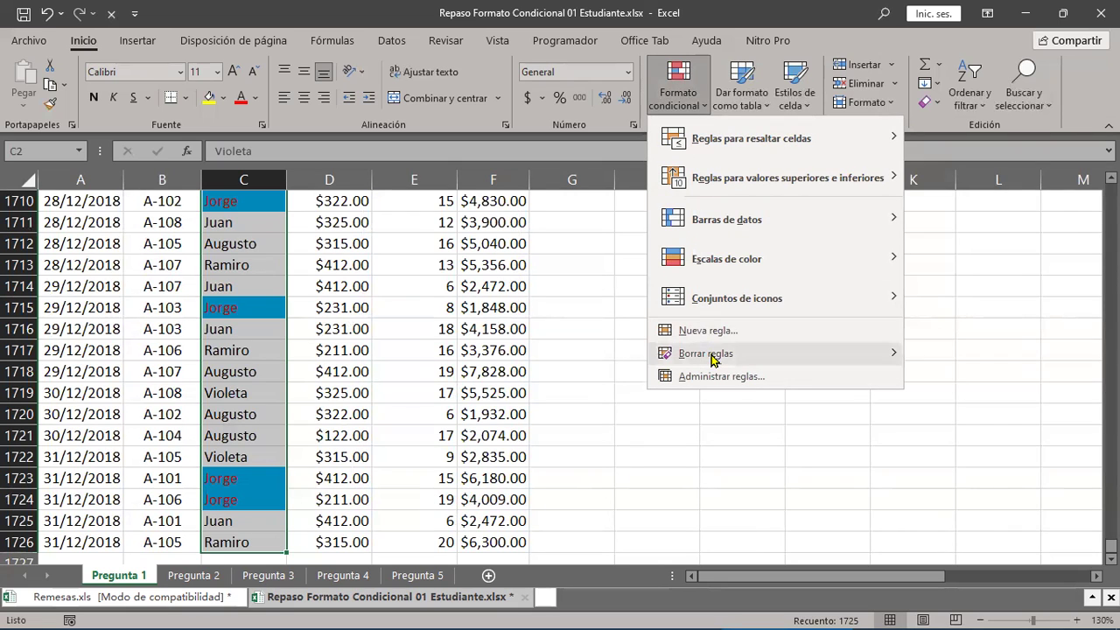
pyautogui.moveTo(713, 359)
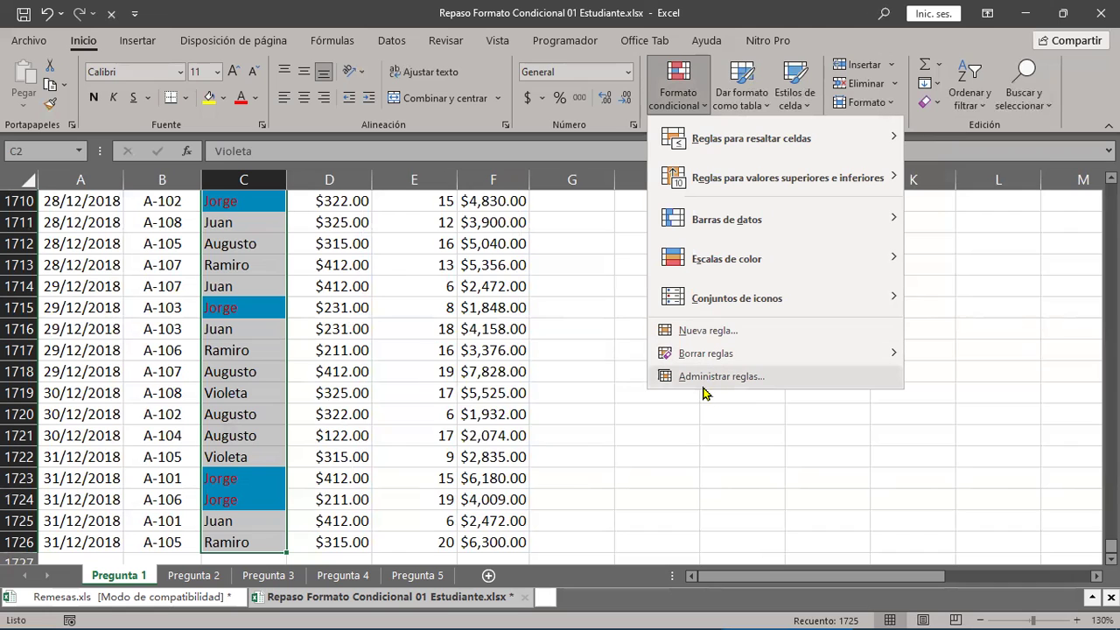
pyautogui.click(721, 383)
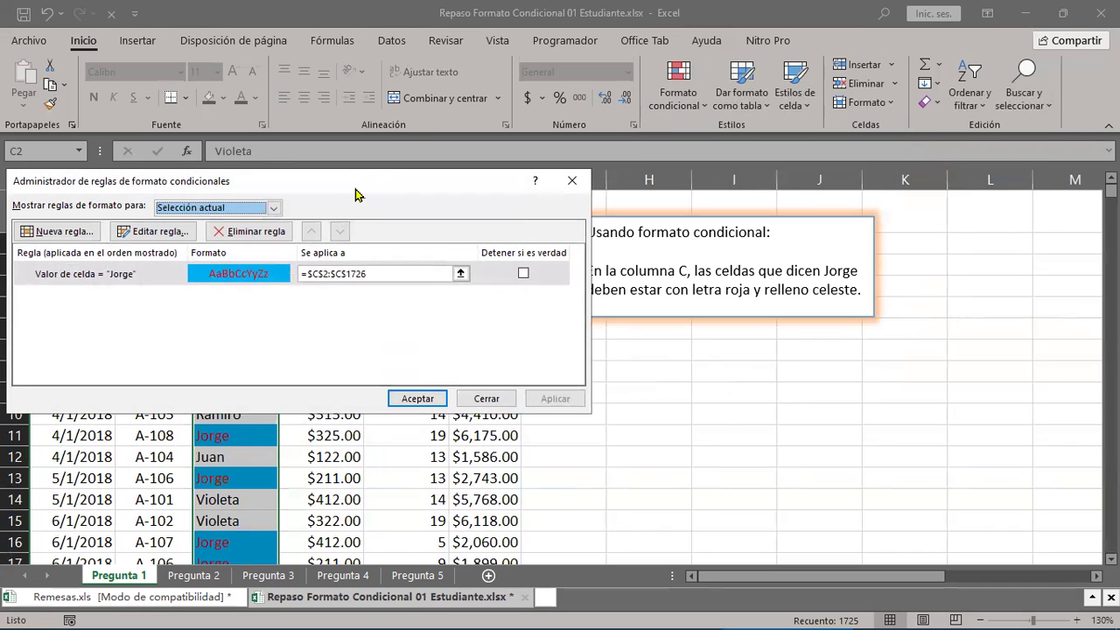
pyautogui.moveTo(355, 185); pyautogui.dragTo(784, 52)
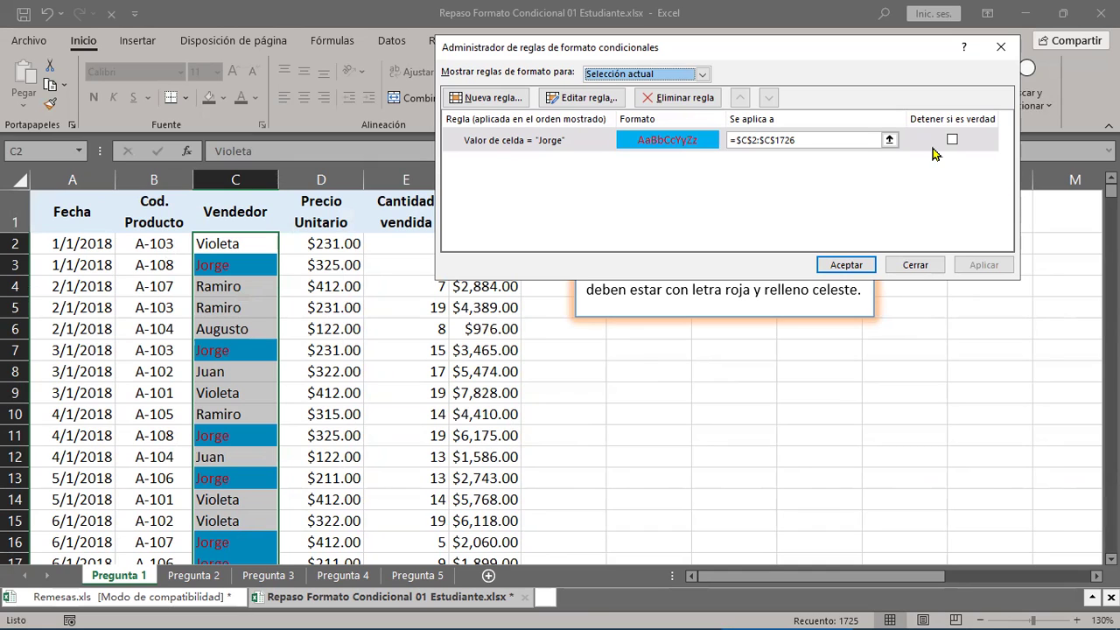
pyautogui.moveTo(776, 52); pyautogui.dragTo(724, 245)
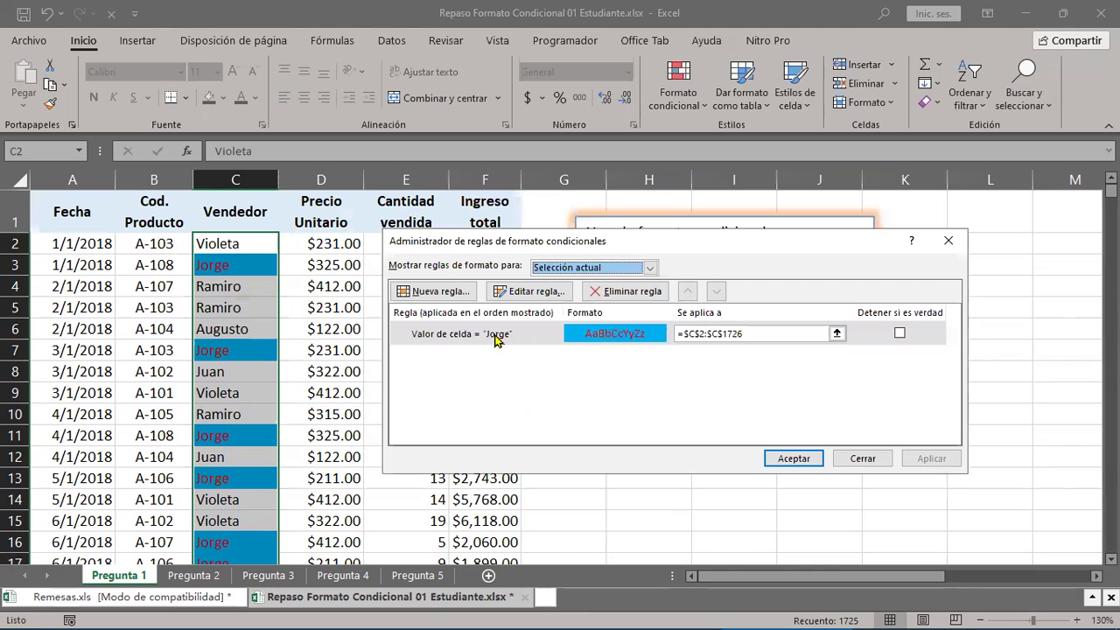
pyautogui.click(495, 338)
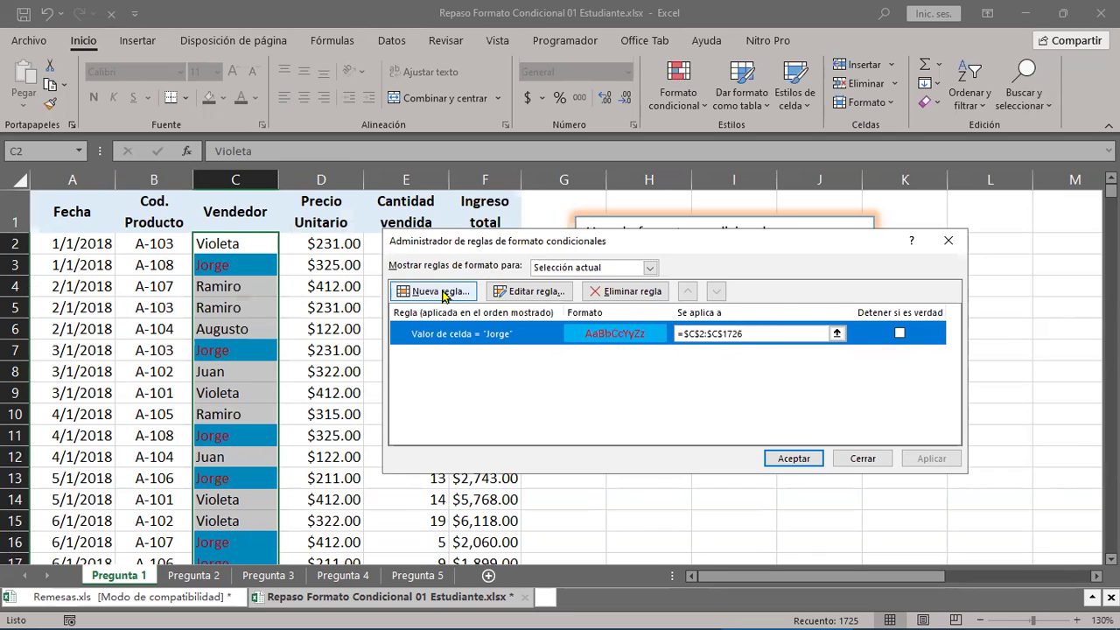
pyautogui.click(442, 294)
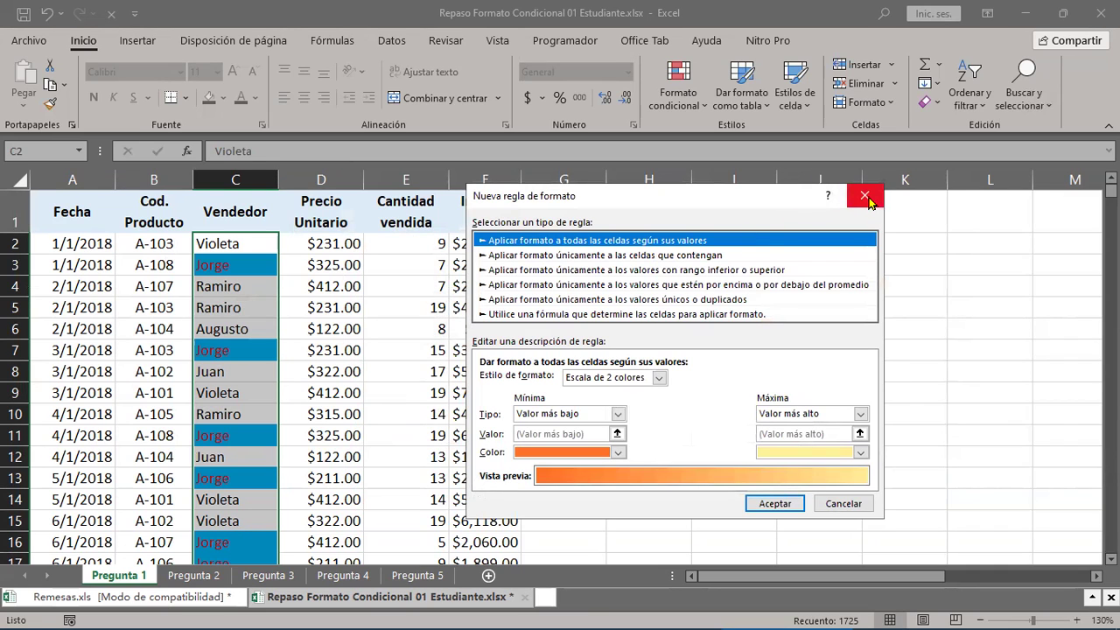
pyautogui.click(869, 200)
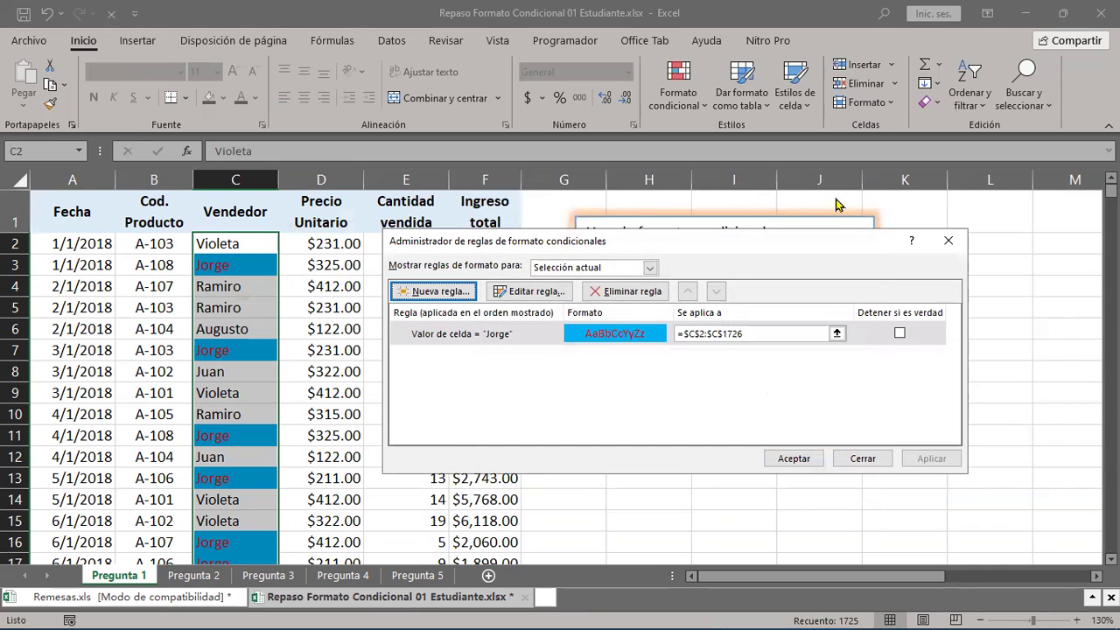
# Step: Review the Jorge rule without changing it, then close the Conditional Formatting Rules Manager
pyautogui.click(507, 335)
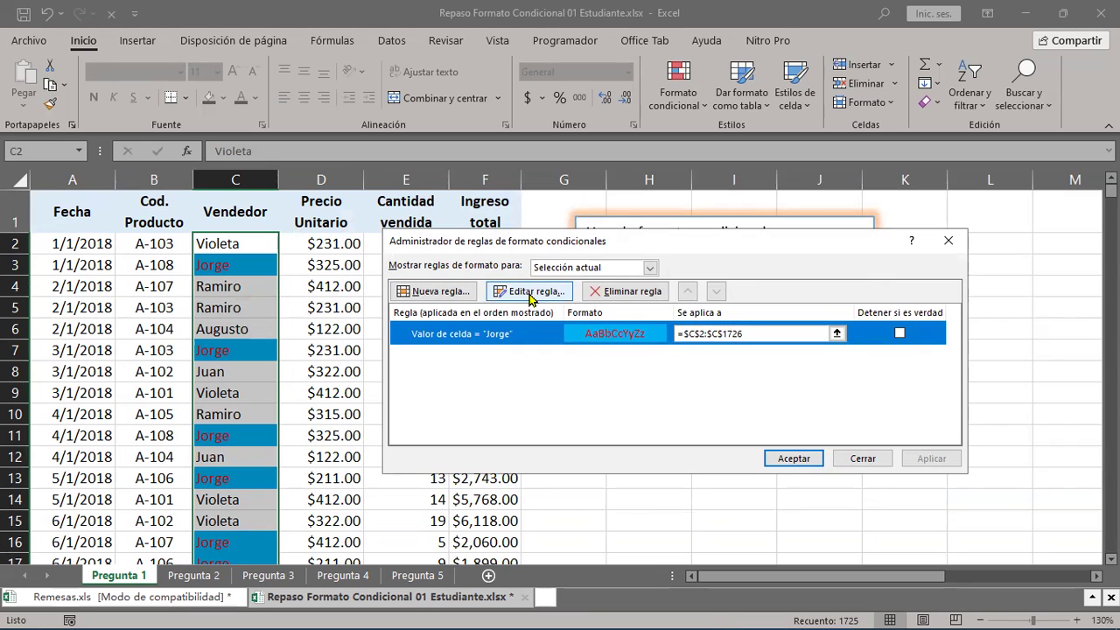
pyautogui.click(530, 294)
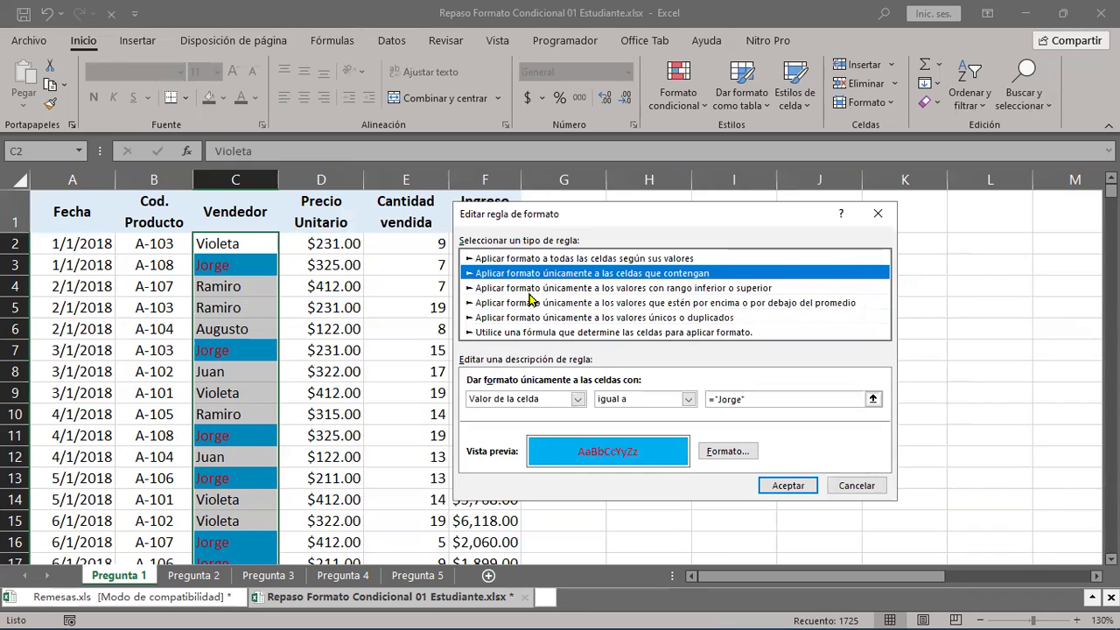
pyautogui.click(878, 214)
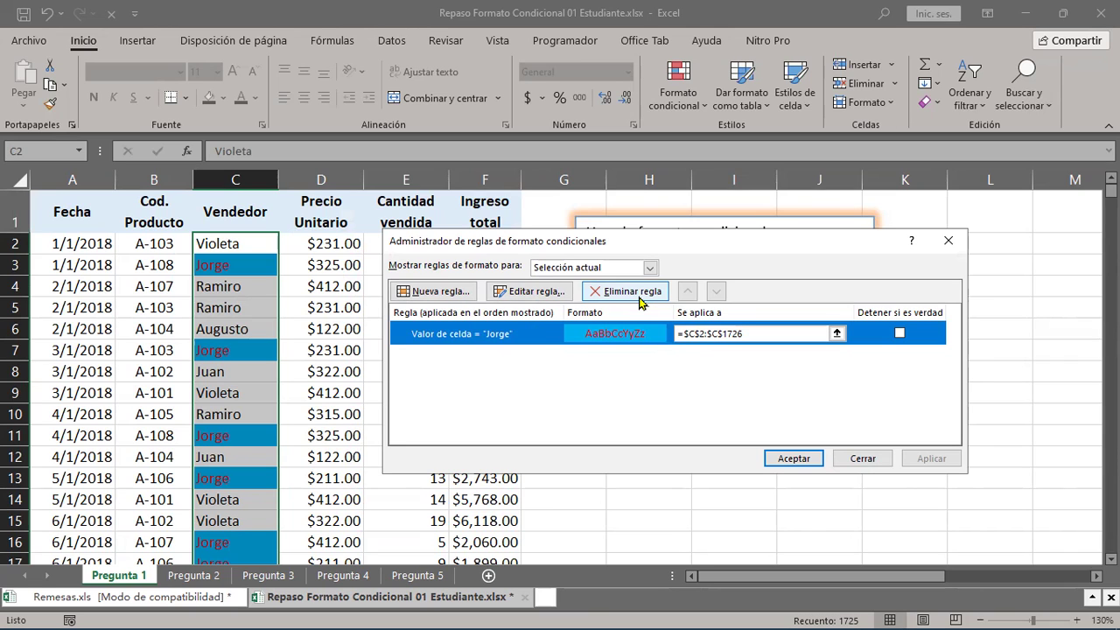
pyautogui.click(941, 245)
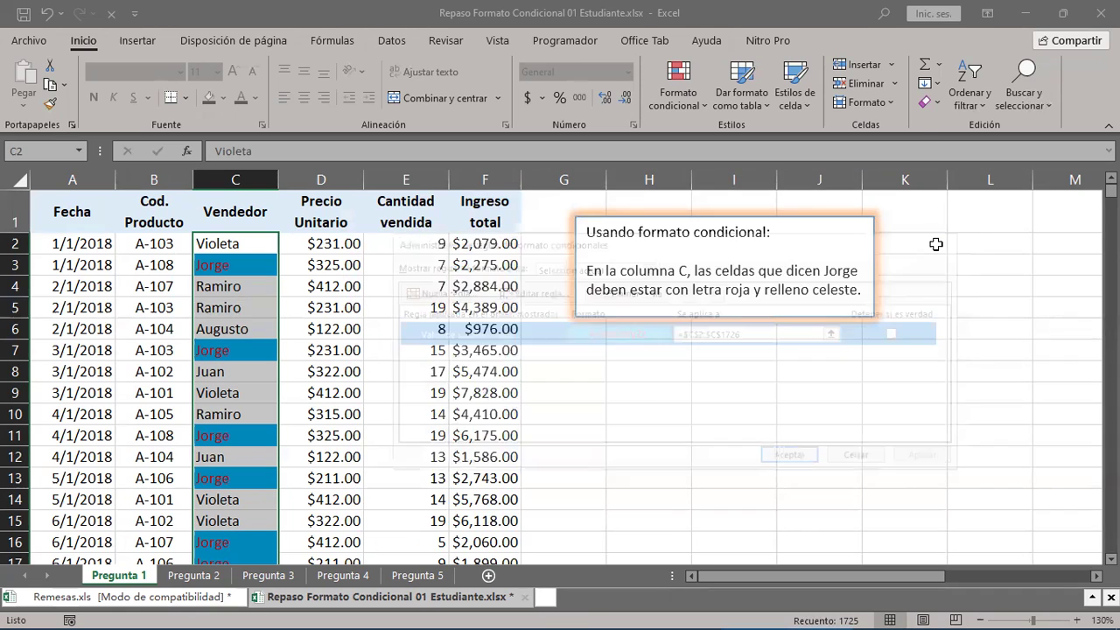
# Step: Switch to the Pregunta 2 sheet and highlight the first line of its instruction box
pyautogui.click(191, 573)
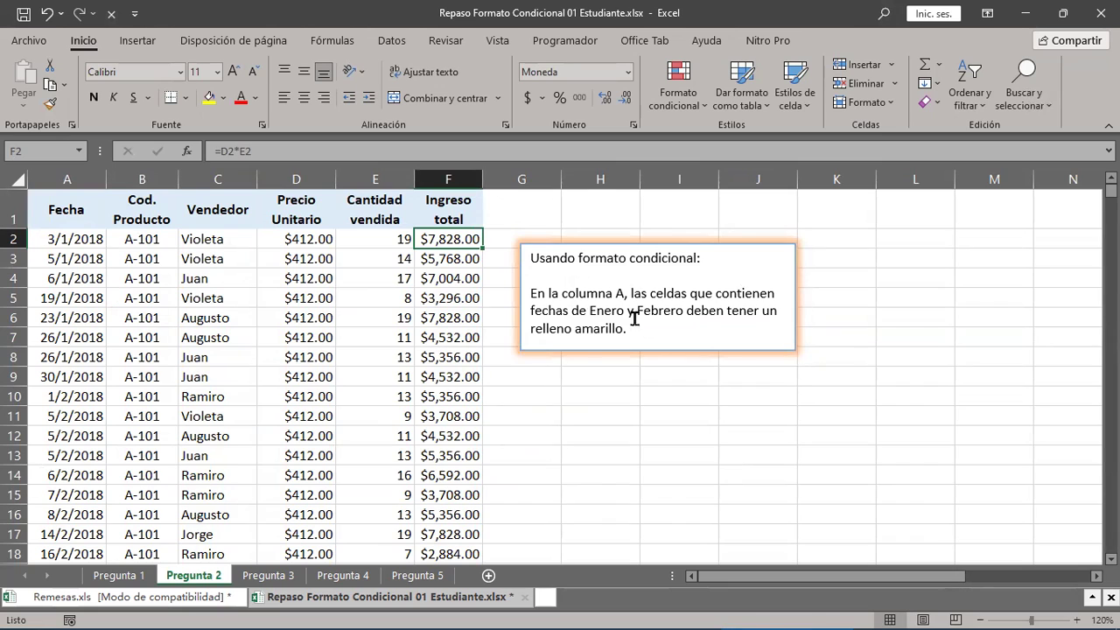
pyautogui.click(571, 292)
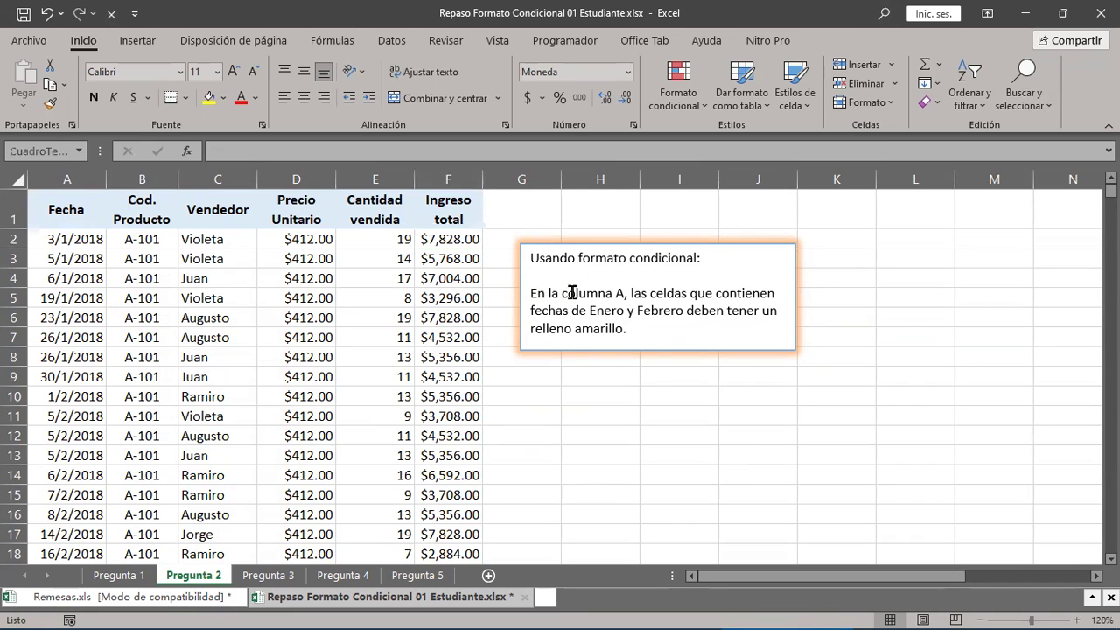
pyautogui.moveTo(530, 293)
pyautogui.mouseDown()
pyautogui.moveTo(758, 288)
pyautogui.moveTo(695, 317)
pyautogui.moveTo(630, 325)
pyautogui.mouseUp()
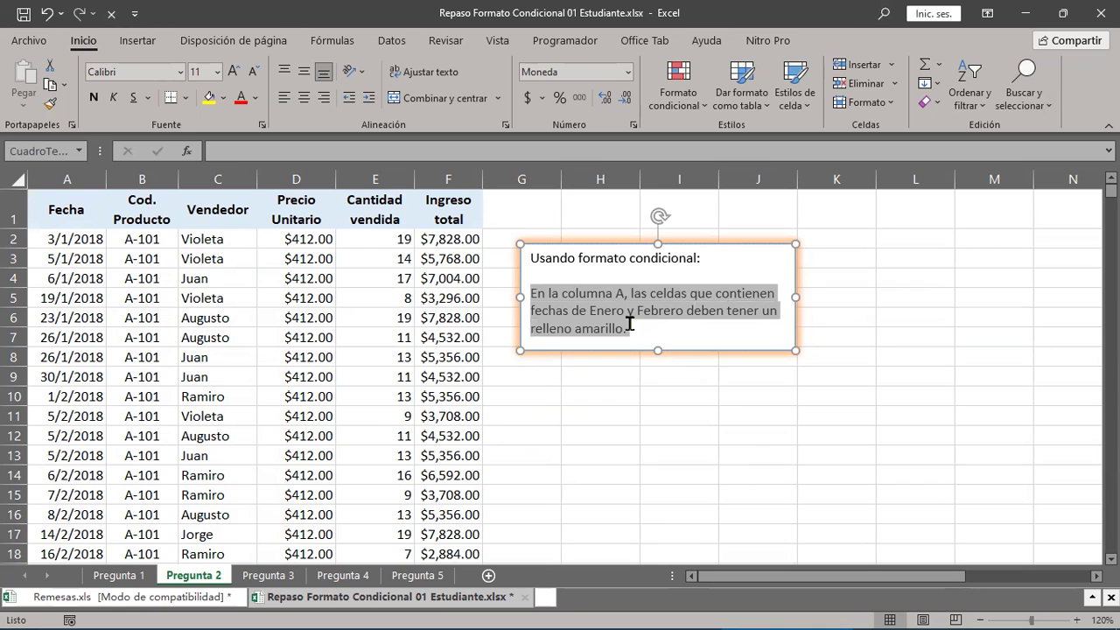
# Step: Select January–February dates in column A, including the A228–A266 block further down
pyautogui.moveTo(40, 239); pyautogui.dragTo(39, 376)
pyautogui.scroll(-2, 73, 416)
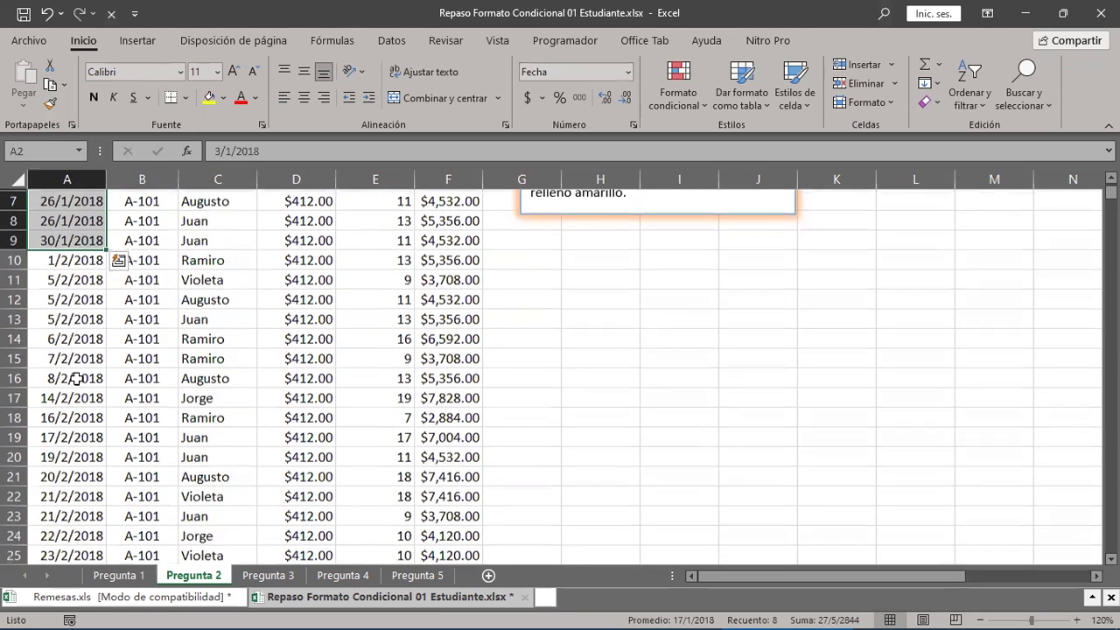
pyautogui.scroll(-1, 93, 455)
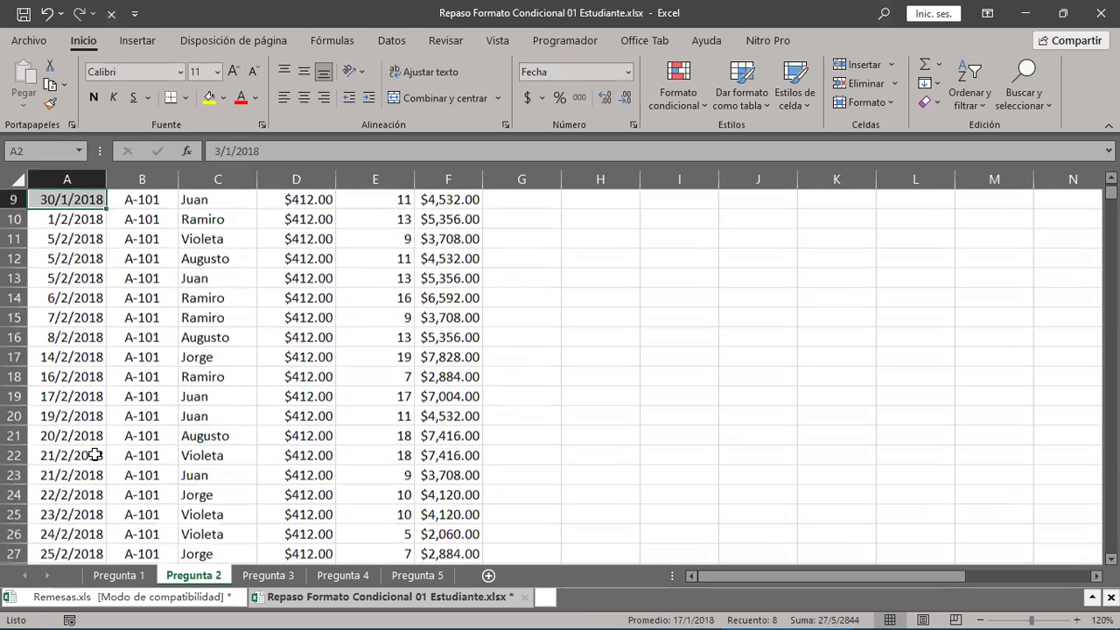
pyautogui.scroll(-2, 95, 455)
pyautogui.keyDown('shift'); pyautogui.click(81, 436); pyautogui.keyUp('shift')
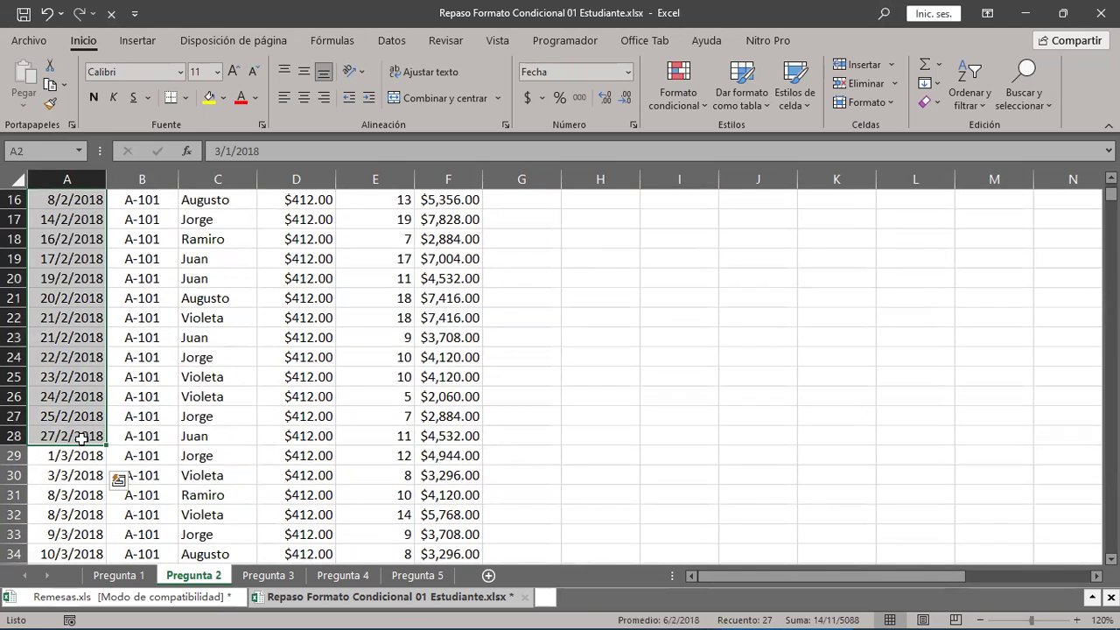
pyautogui.scroll(-3, 81, 436)
pyautogui.scroll(-4, 81, 436)
pyautogui.scroll(-4, 82, 438)
pyautogui.scroll(-4, 81, 439)
pyautogui.scroll(-6, 81, 440)
pyautogui.scroll(-5, 81, 440)
pyautogui.scroll(-9, 81, 439)
pyautogui.scroll(-6, 81, 439)
pyautogui.scroll(-6, 81, 439)
pyautogui.scroll(-6, 82, 439)
pyautogui.scroll(-8, 81, 440)
pyautogui.scroll(-4, 82, 439)
pyautogui.scroll(-3, 81, 439)
pyautogui.scroll(-1, 81, 439)
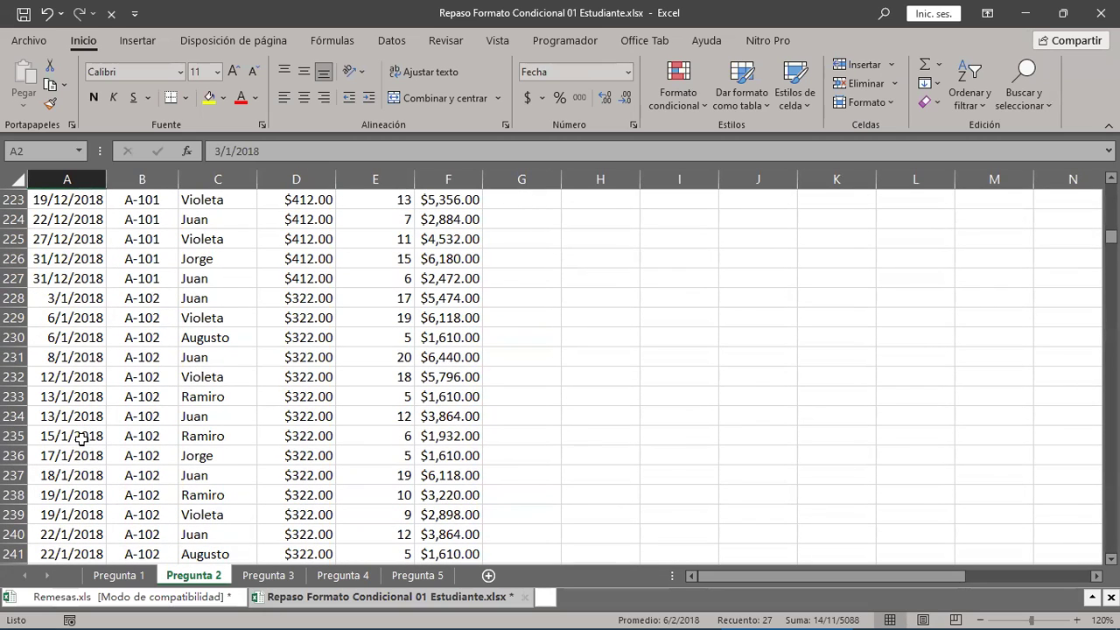
pyautogui.click(65, 295)
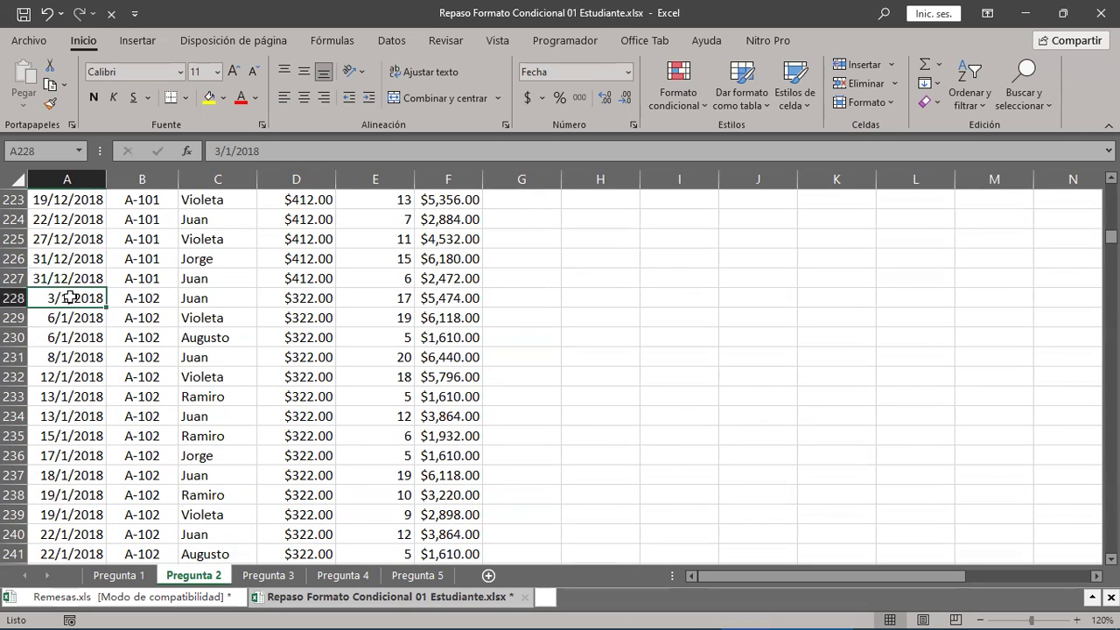
pyautogui.scroll(-3, 119, 332)
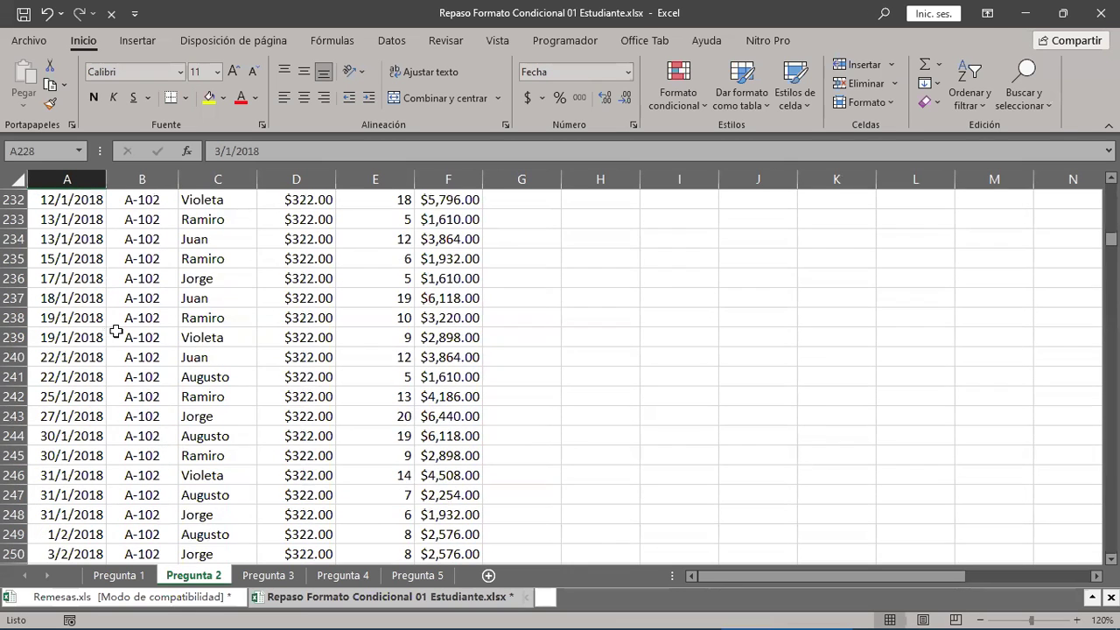
pyautogui.scroll(-3, 116, 331)
pyautogui.scroll(-3, 116, 331)
pyautogui.scroll(-3, 115, 331)
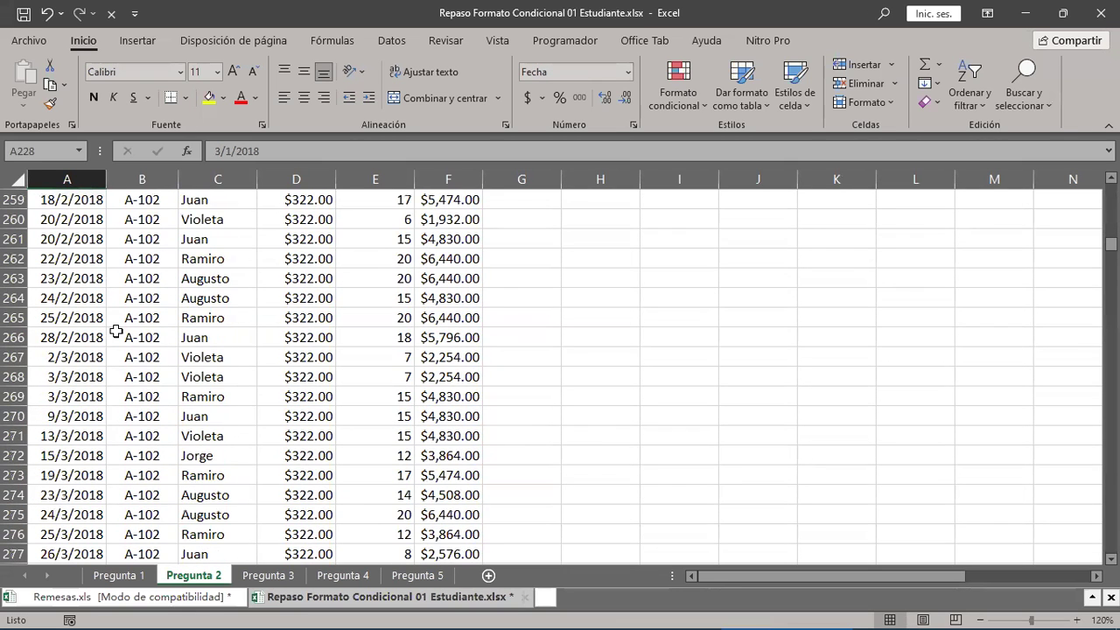
pyautogui.keyDown('shift'); pyautogui.click(64, 335); pyautogui.keyUp('shift')
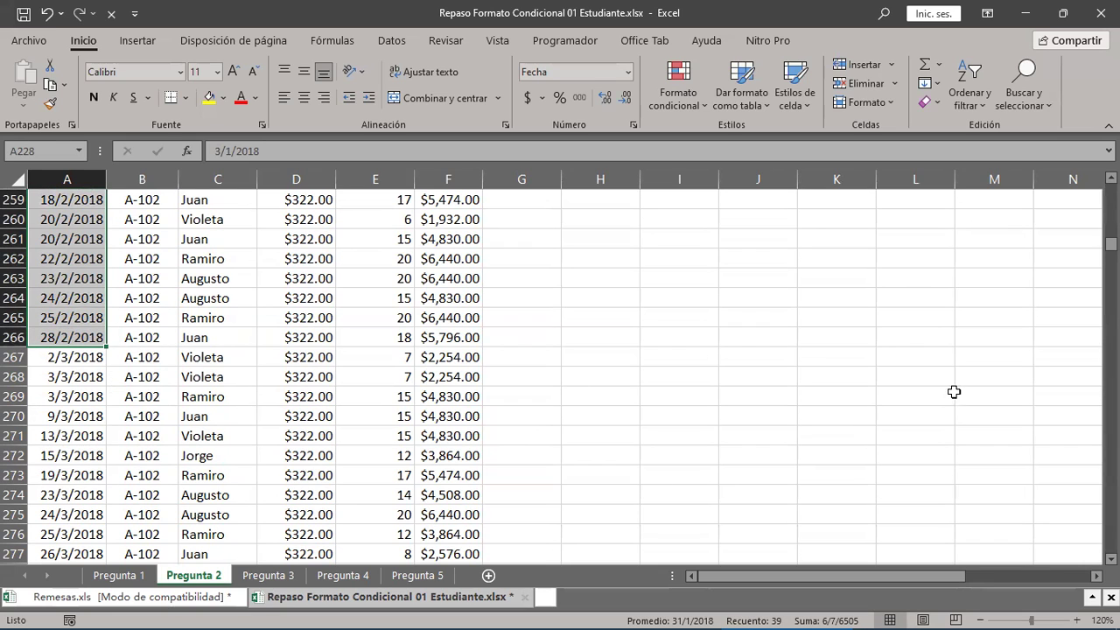
pyautogui.scroll(-4, 462, 411)
pyautogui.scroll(-6, 455, 412)
pyautogui.scroll(-6, 455, 412)
pyautogui.scroll(-6, 455, 412)
pyautogui.scroll(-7, 455, 412)
pyautogui.scroll(-6, 456, 412)
pyautogui.scroll(-6, 456, 412)
pyautogui.scroll(-6, 456, 413)
pyautogui.scroll(-4, 455, 412)
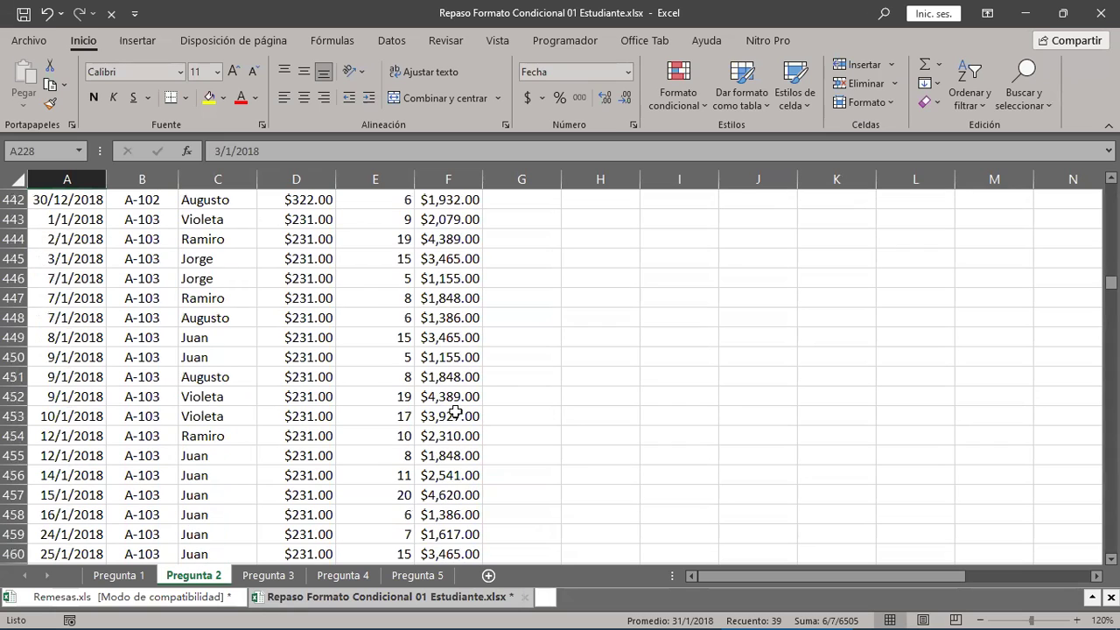
pyautogui.scroll(20, 456, 412)
pyautogui.scroll(15, 456, 412)
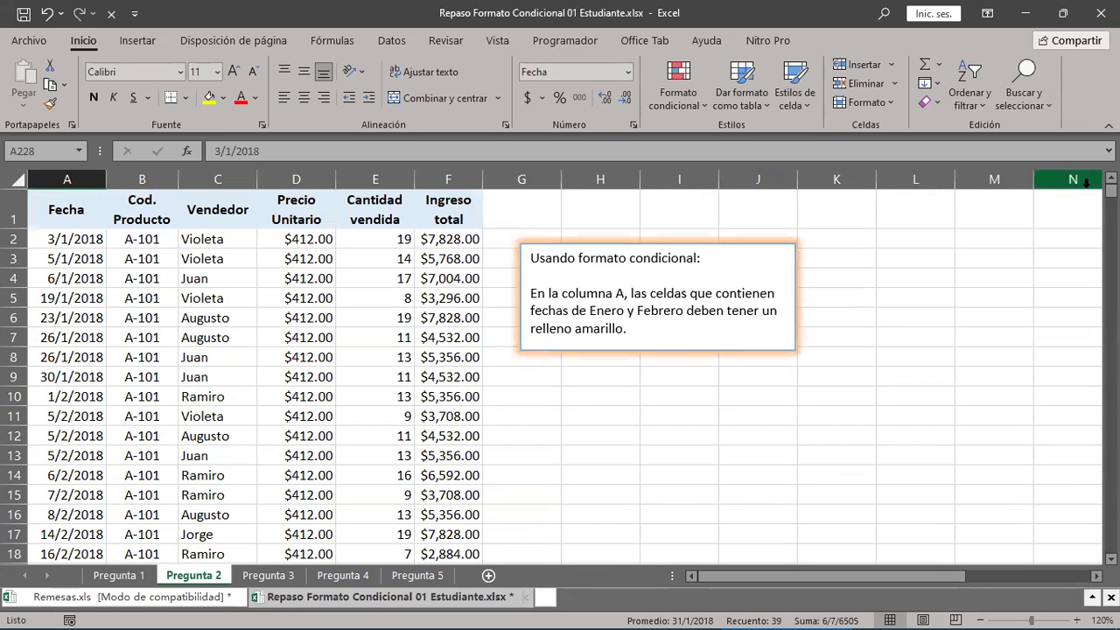
# Step: Highlight 'Enero' and 'Febrero' in the instructions, then return to cell A2
pyautogui.click(593, 313)
pyautogui.moveTo(600, 315); pyautogui.dragTo(684, 311)
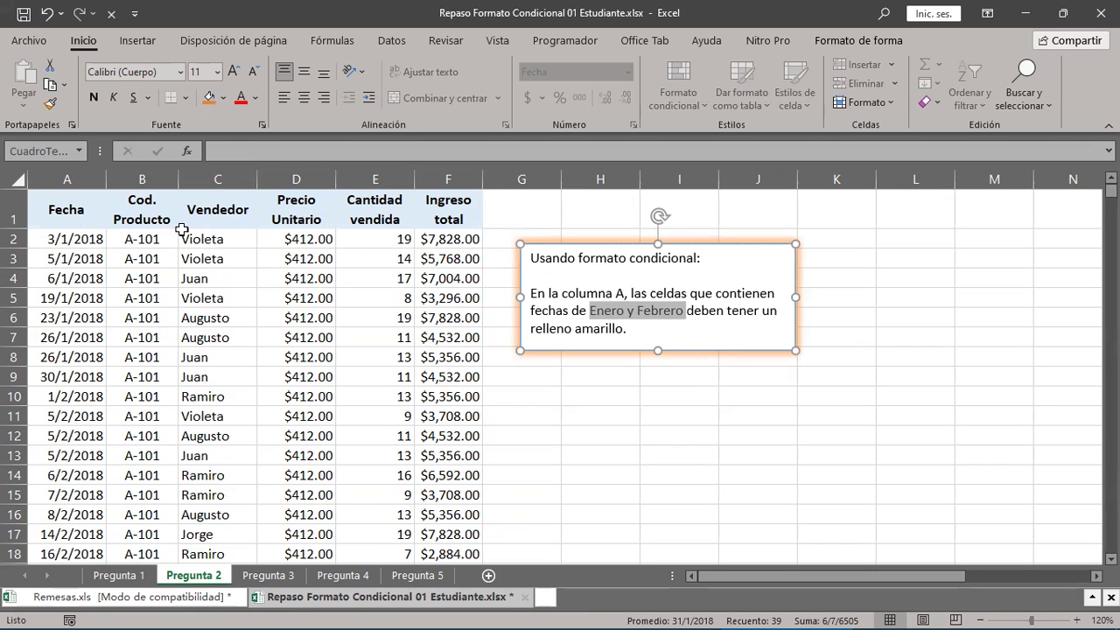
pyautogui.click(72, 236)
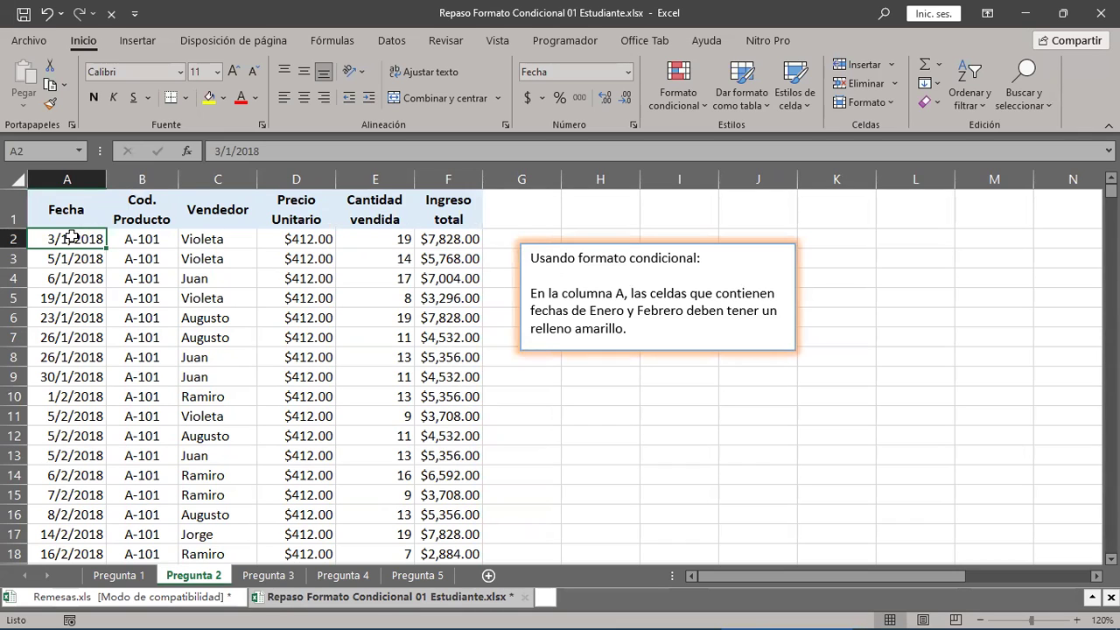
pyautogui.moveTo(72, 237); pyautogui.dragTo(52, 418)
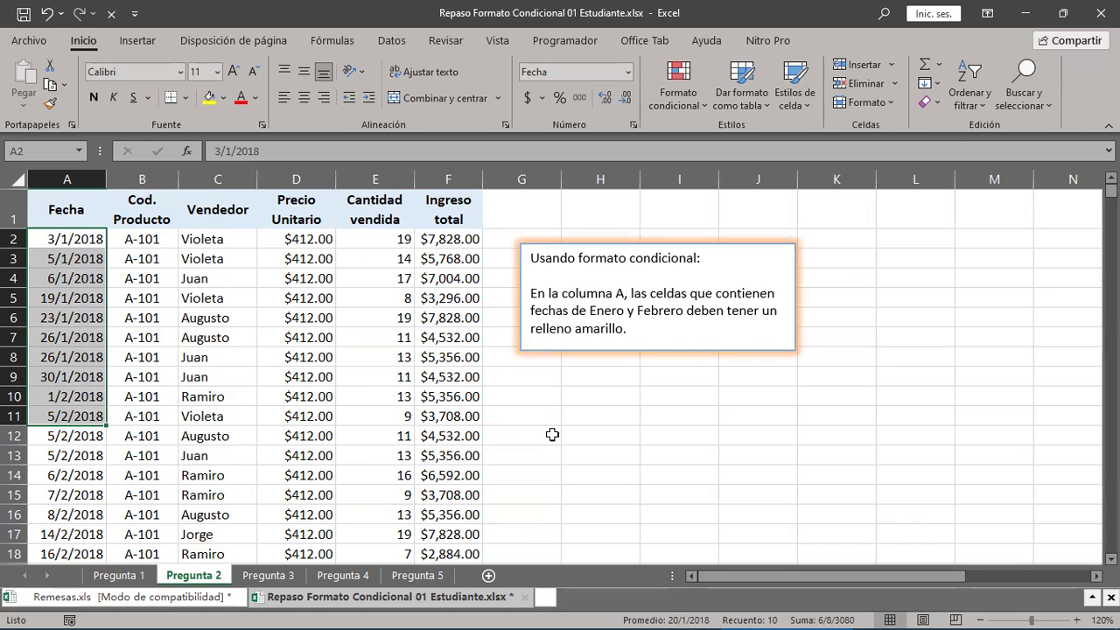
pyautogui.doubleClick(606, 311)
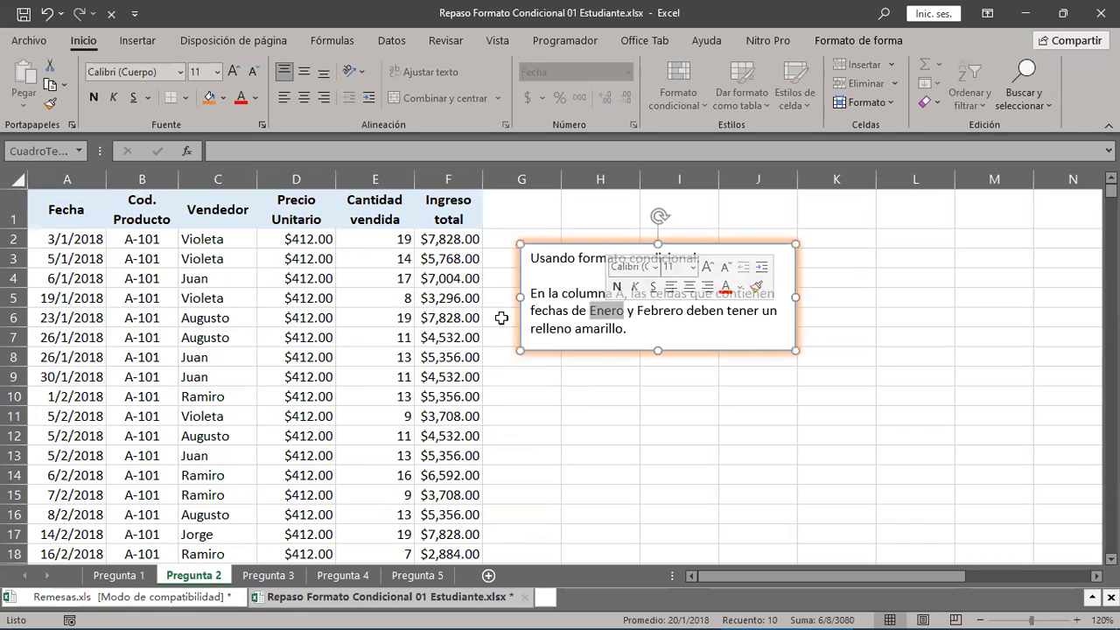
pyautogui.click(79, 295)
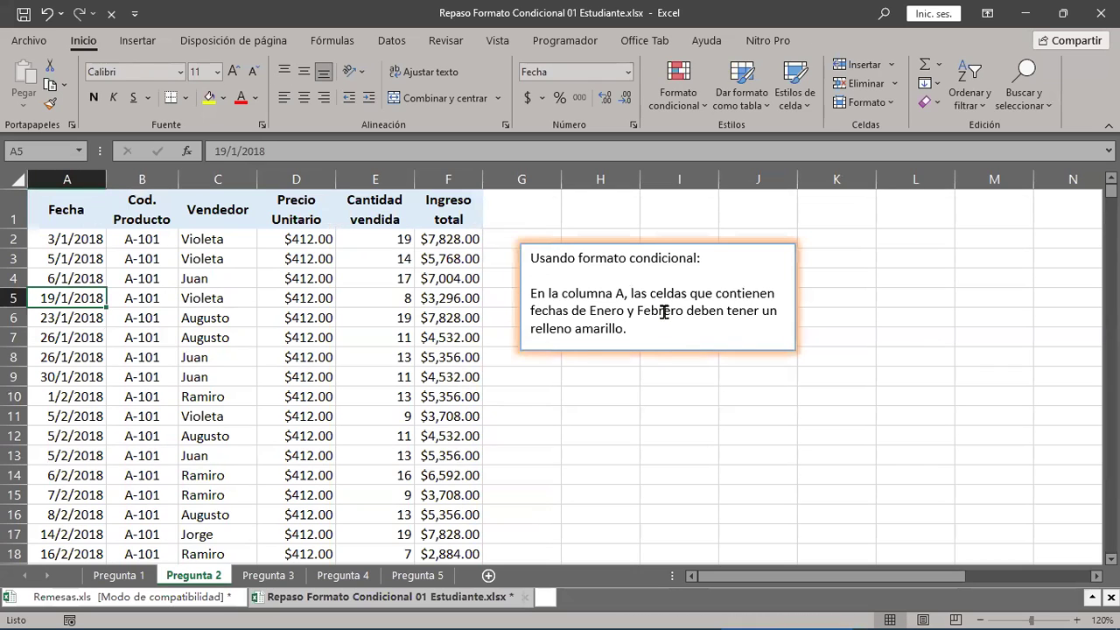
pyautogui.doubleClick(660, 311)
pyautogui.click(88, 297)
pyautogui.click(63, 239)
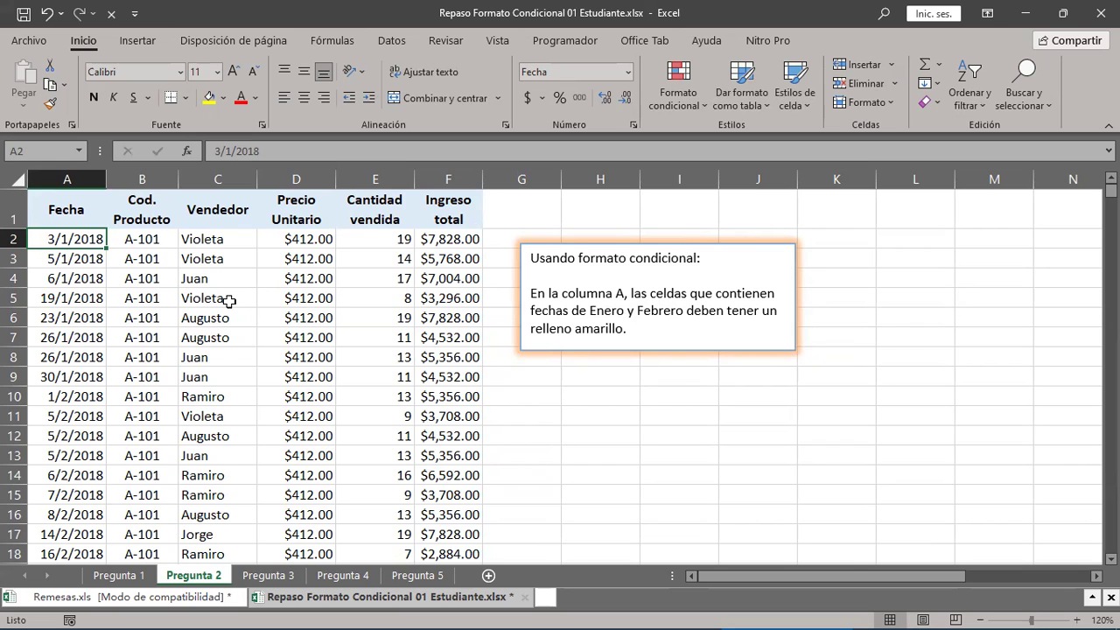
# Step: Select all dates A2:A1726, then bring up the Formato condicional menu
pyautogui.hotkey('ctrl', 'shift', 'Down')
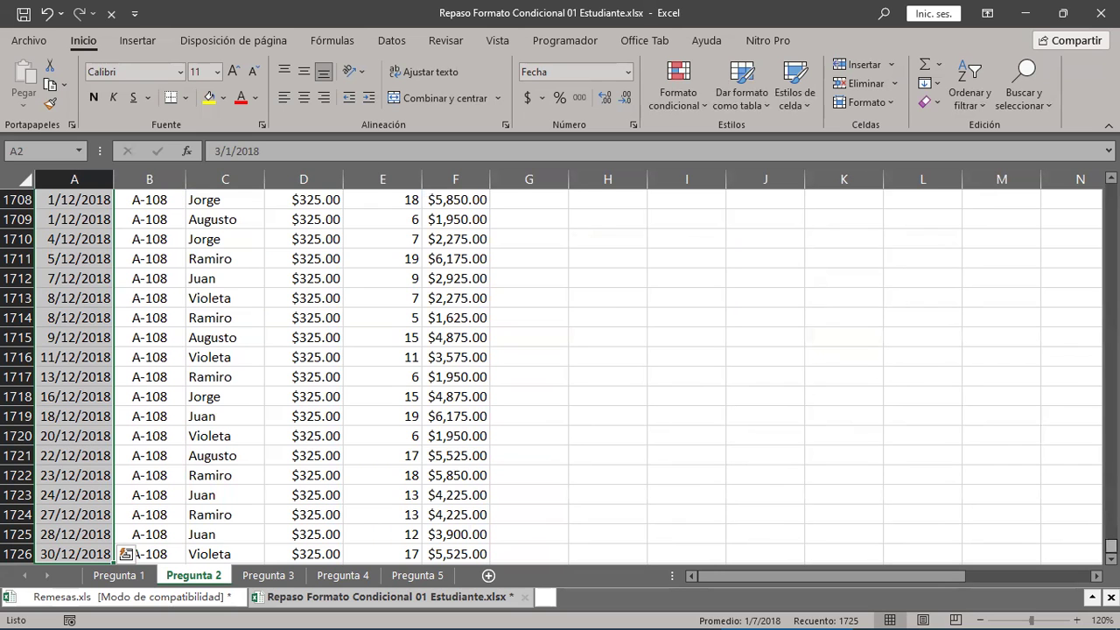
pyautogui.moveTo(1110, 545); pyautogui.dragTo(1110, 191)
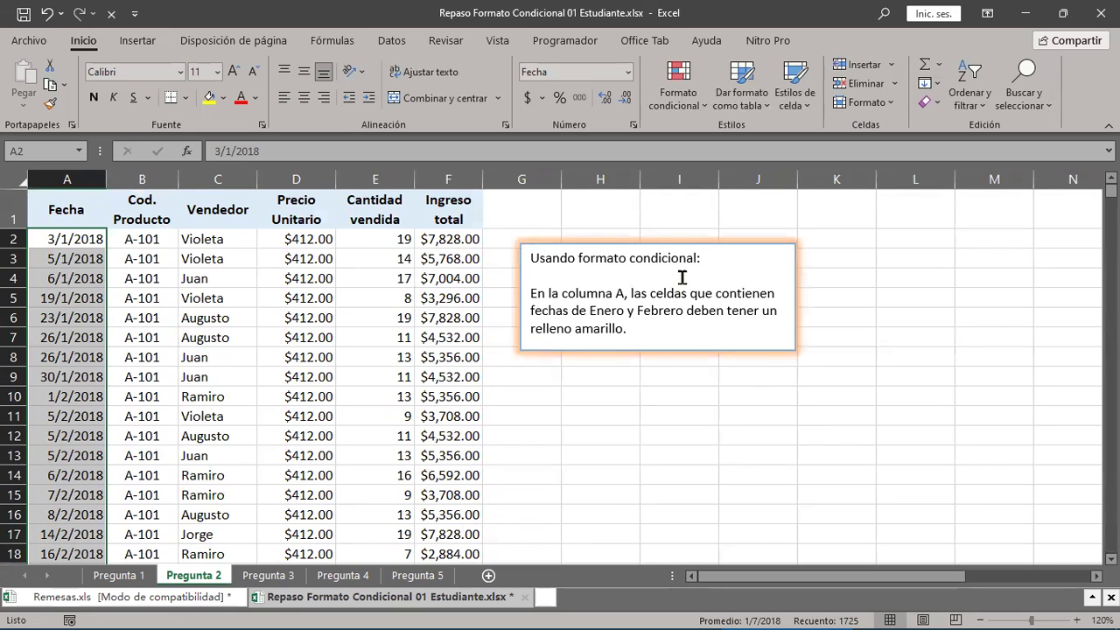
pyautogui.click(703, 110)
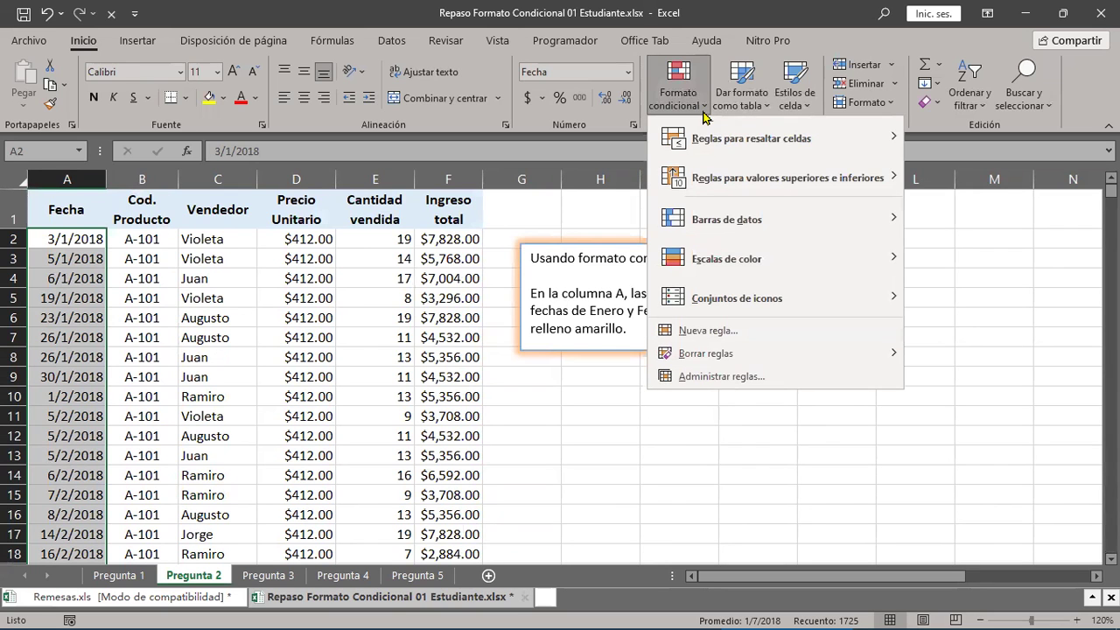
# Step: Create a Nueva regla using 'Aplicar formato únicamente a las celdas que contengan', Valor de la celda entre
pyautogui.click(699, 330)
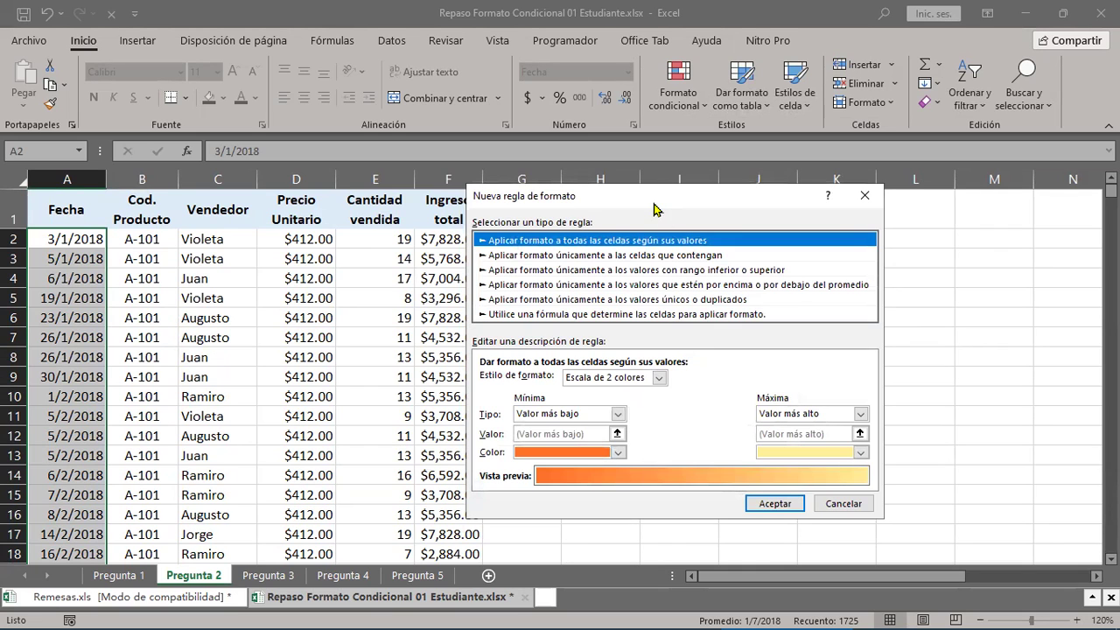
pyautogui.moveTo(654, 208); pyautogui.dragTo(382, 225)
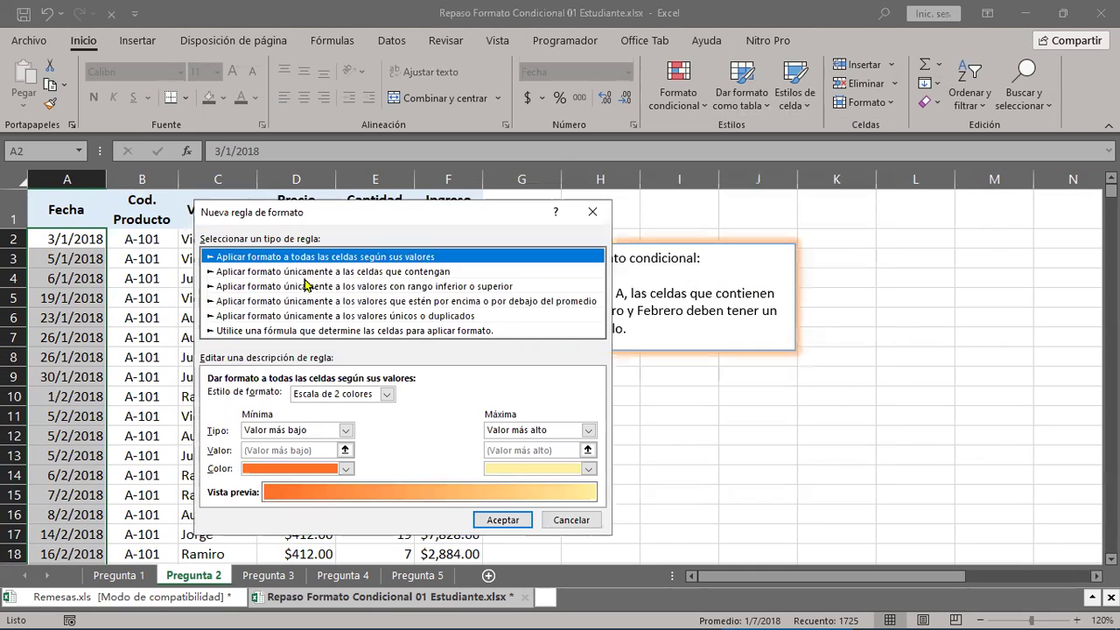
pyautogui.click(287, 272)
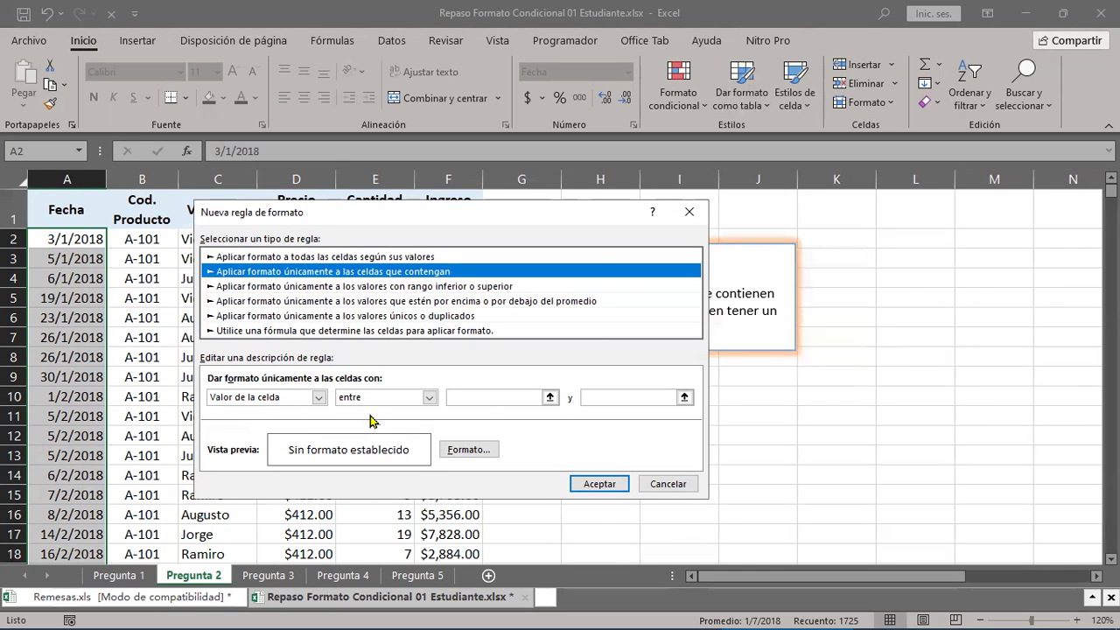
pyautogui.moveTo(452, 218); pyautogui.dragTo(447, 220)
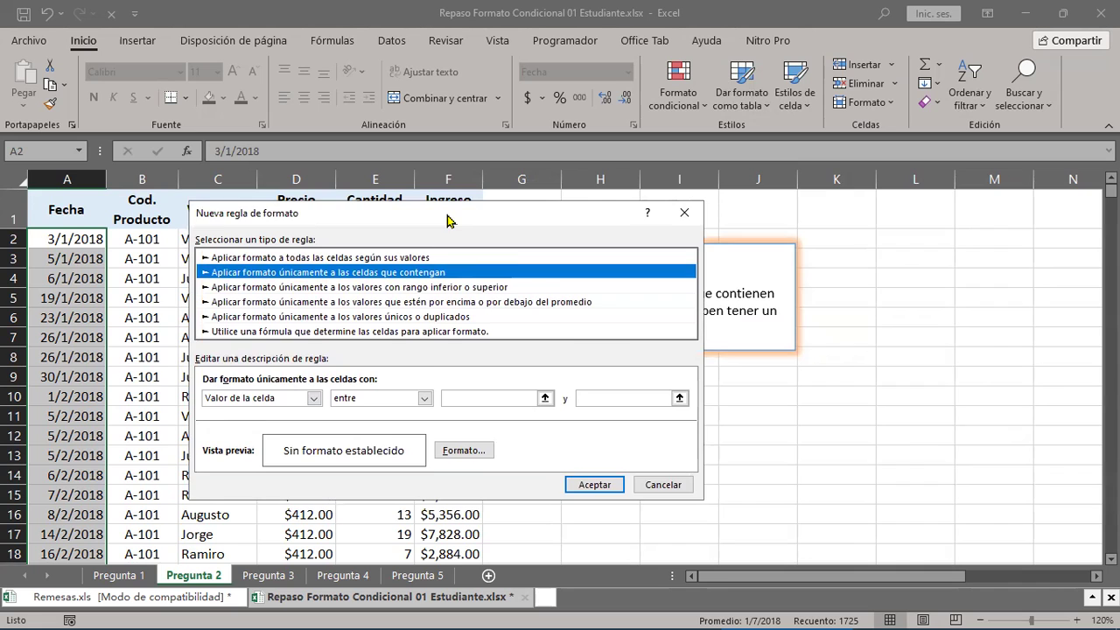
pyautogui.moveTo(447, 219); pyautogui.dragTo(811, 268)
pyautogui.click(836, 447)
# Step: Enter 01/01/2018 and 28/02/2018 as the rule's between limits
pyautogui.write('01/')
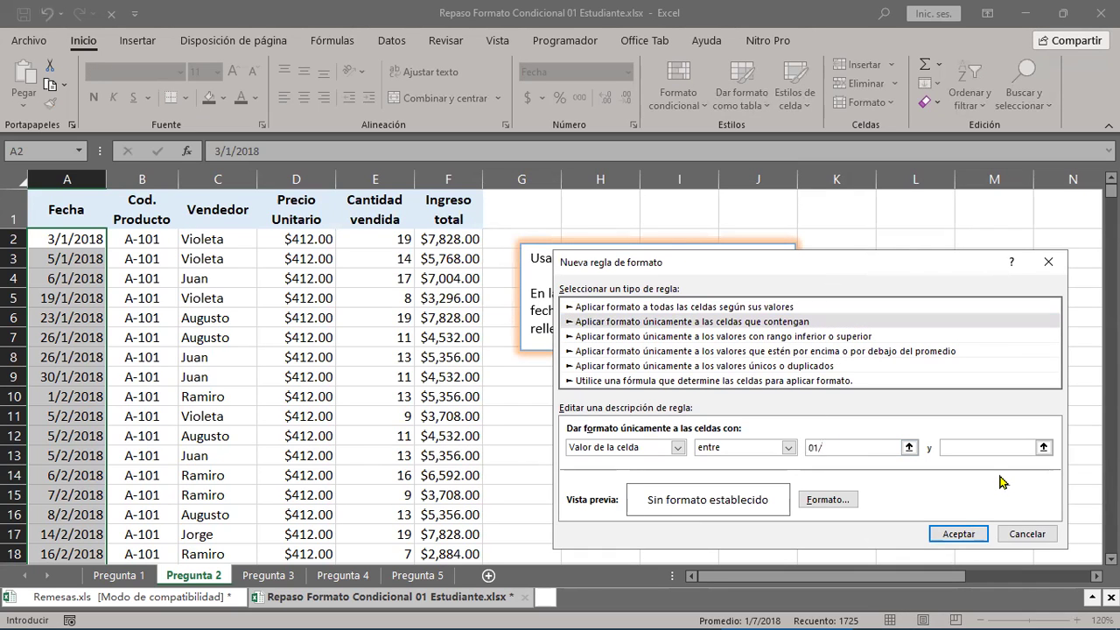
pyautogui.write('01')
pyautogui.write('/2018')
pyautogui.moveTo(892, 263)
pyautogui.mouseDown()
pyautogui.moveTo(859, 449)
pyautogui.moveTo(800, 277)
pyautogui.mouseUp()
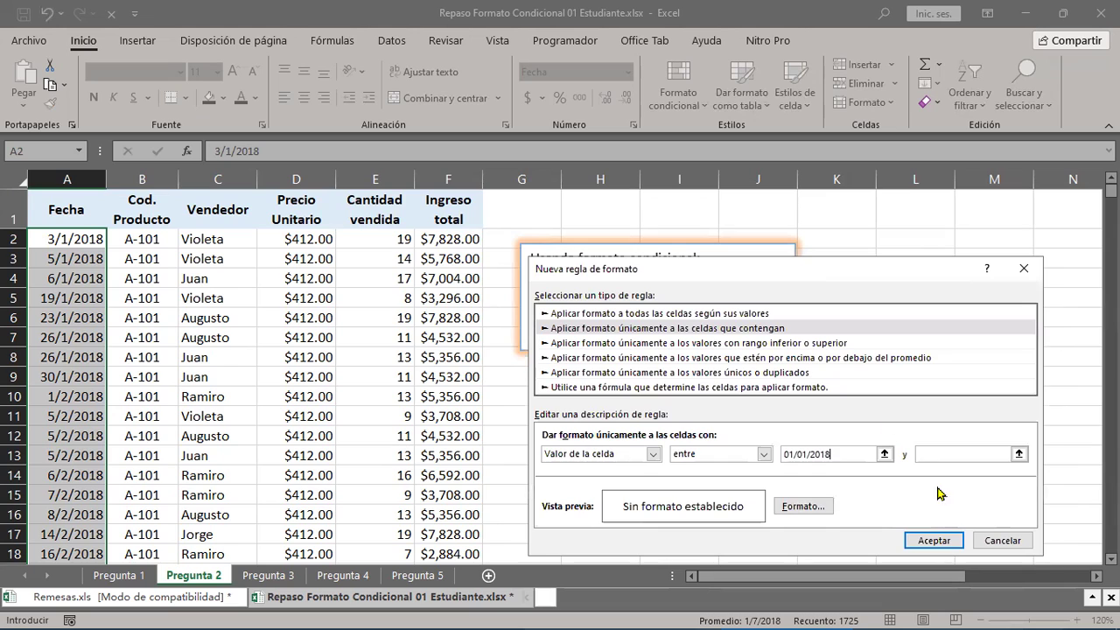
pyautogui.click(929, 455)
pyautogui.write('28/')
pyautogui.write('02')
pyautogui.write('/')
pyautogui.write('2018')
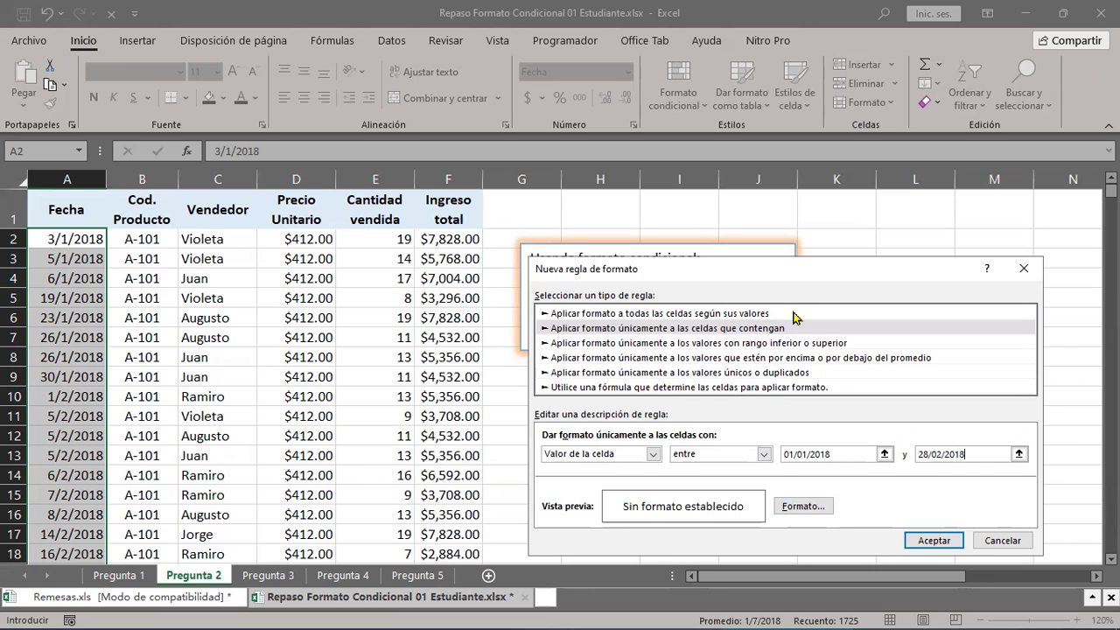
pyautogui.moveTo(832, 274); pyautogui.dragTo(812, 280)
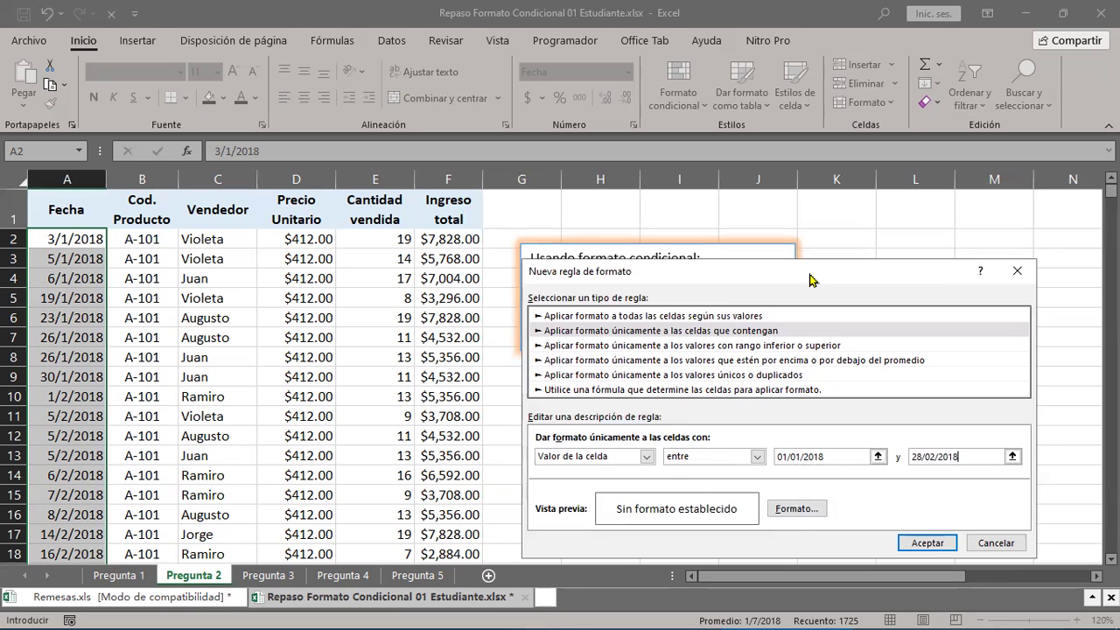
# Step: Choose a yellow Relleno under Formato... and confirm the rule with Aceptar
pyautogui.moveTo(809, 278); pyautogui.dragTo(372, 242)
pyautogui.click(359, 472)
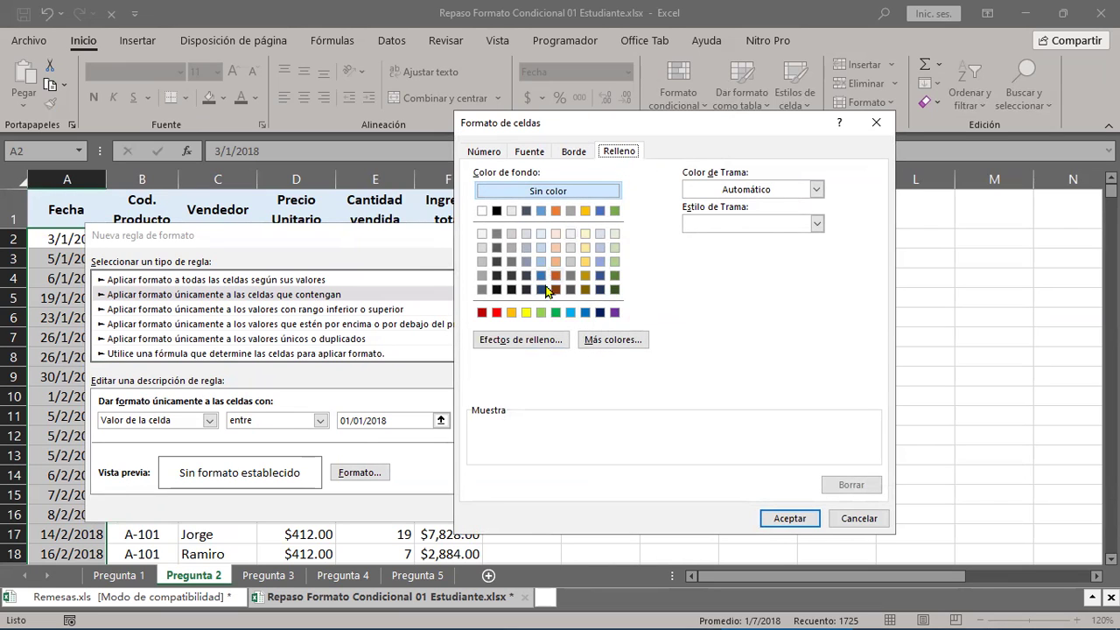
pyautogui.click(525, 313)
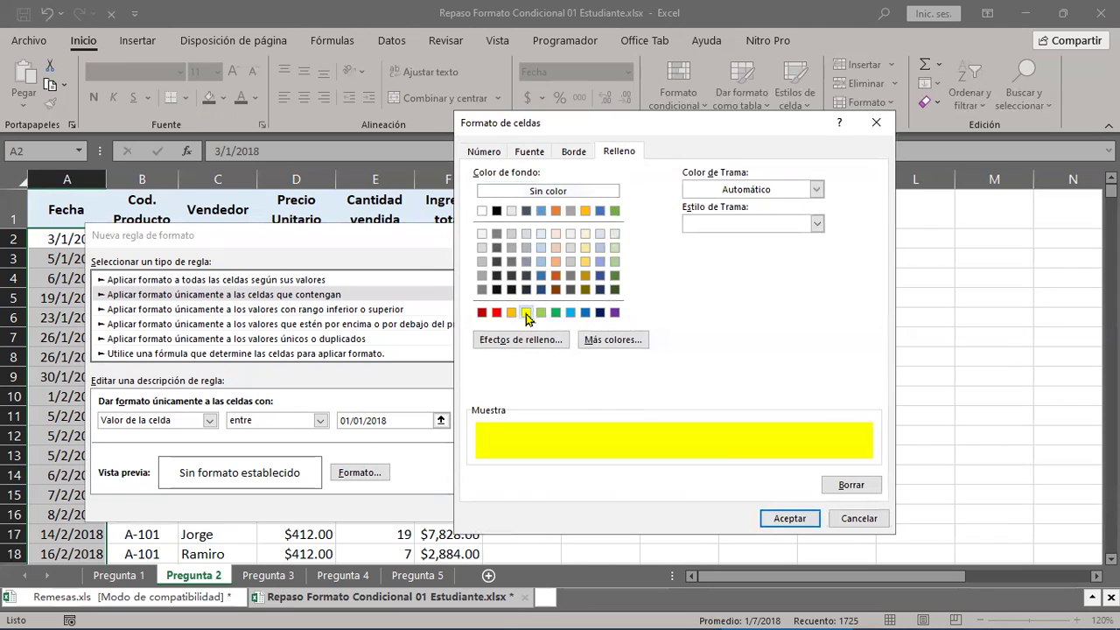
pyautogui.click(788, 518)
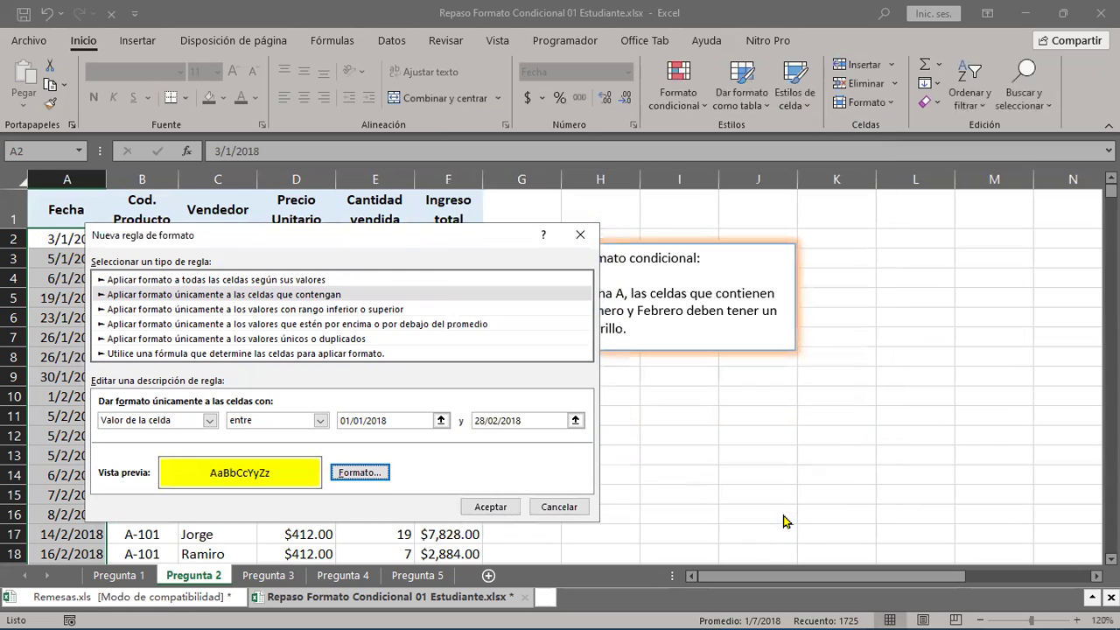
pyautogui.click(482, 506)
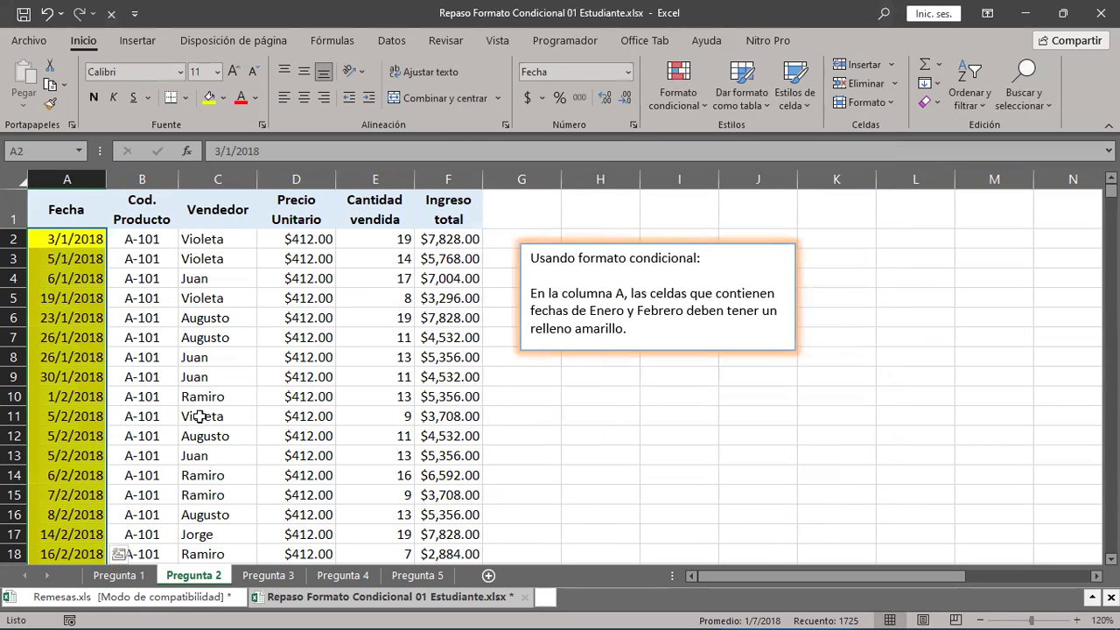
pyautogui.scroll(-4, 137, 362)
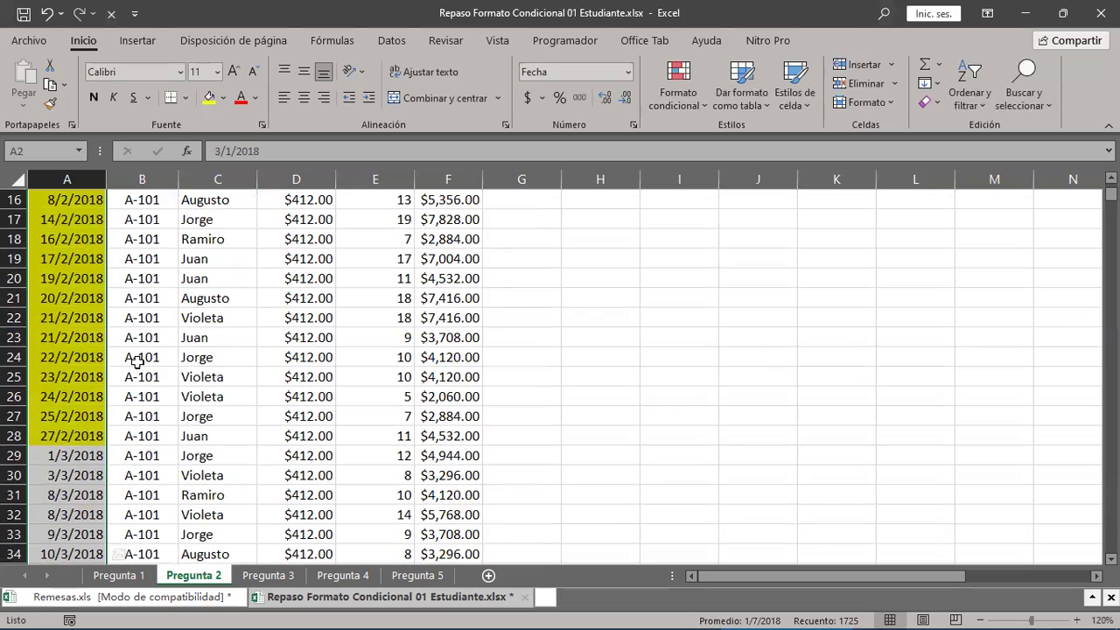
pyautogui.scroll(4, 138, 362)
pyautogui.scroll(-4, 137, 362)
pyautogui.scroll(-4, 138, 362)
pyautogui.scroll(-1, 140, 360)
pyautogui.click(142, 361)
pyautogui.scroll(-3, 145, 364)
pyautogui.scroll(-6, 153, 377)
pyautogui.scroll(-4, 159, 385)
pyautogui.scroll(-4, 159, 385)
pyautogui.scroll(-10, 158, 385)
pyautogui.scroll(-3, 159, 385)
pyautogui.scroll(-4, 158, 384)
pyautogui.scroll(-4, 158, 384)
pyautogui.scroll(-3, 158, 385)
pyautogui.scroll(-4, 158, 385)
pyautogui.scroll(-4, 158, 385)
pyautogui.scroll(-7, 158, 385)
pyautogui.scroll(-6, 158, 385)
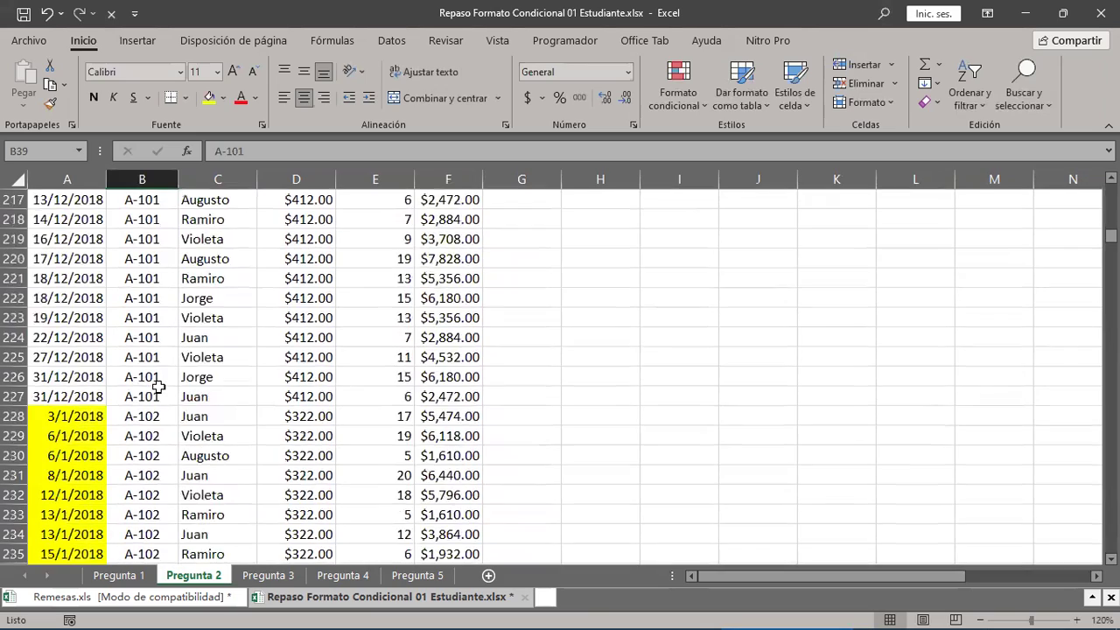
pyautogui.scroll(-3, 159, 385)
pyautogui.scroll(-1, 158, 385)
pyautogui.scroll(-4, 158, 385)
pyautogui.scroll(-5, 158, 385)
pyautogui.scroll(-5, 158, 385)
pyautogui.scroll(-6, 158, 385)
pyautogui.scroll(-9, 158, 385)
pyautogui.scroll(-6, 158, 385)
pyautogui.scroll(-10, 158, 388)
pyautogui.scroll(-6, 158, 387)
pyautogui.scroll(-6, 158, 387)
pyautogui.scroll(-11, 159, 388)
pyautogui.scroll(-3, 158, 387)
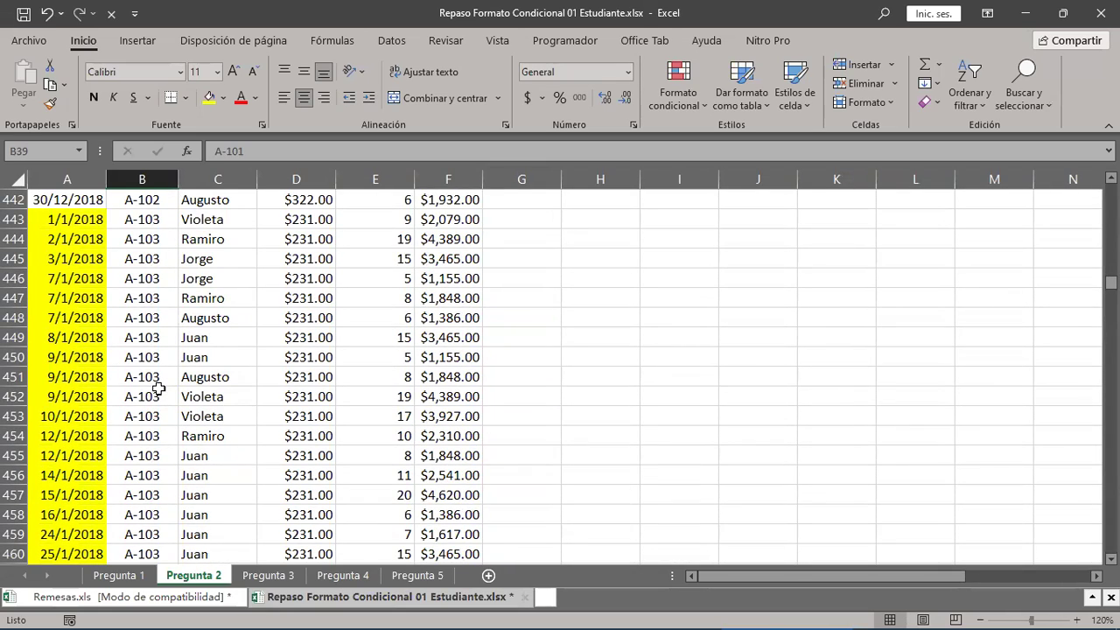
pyautogui.scroll(-5, 158, 388)
pyautogui.scroll(-5, 158, 388)
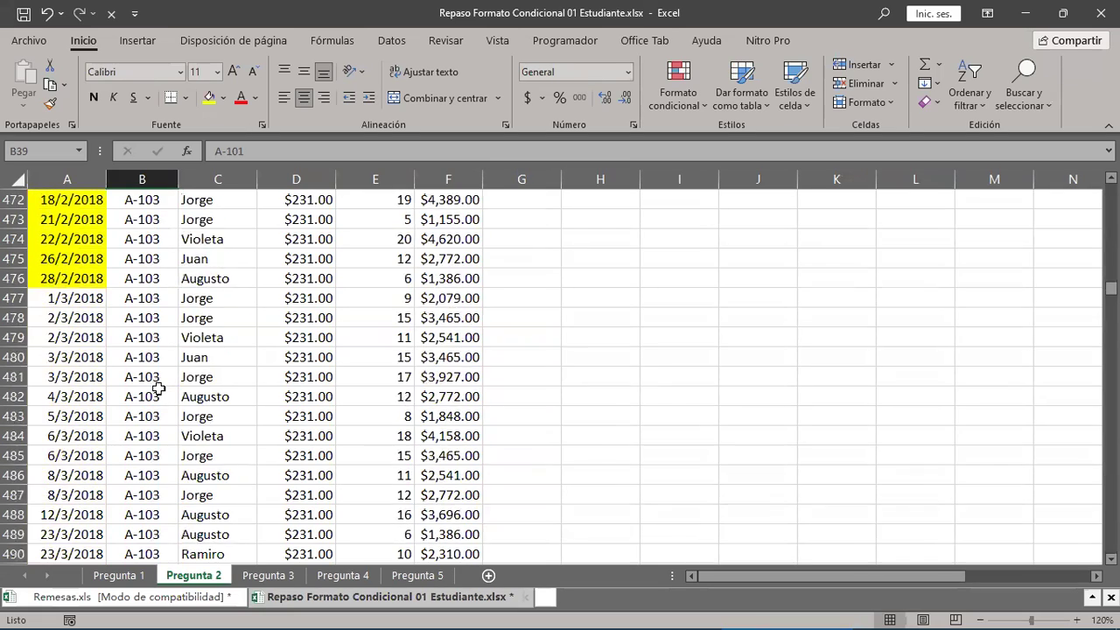
pyautogui.scroll(-5, 159, 387)
pyautogui.scroll(-5, 158, 387)
pyautogui.scroll(-12, 159, 388)
pyautogui.scroll(-6, 159, 387)
pyautogui.scroll(-6, 158, 387)
pyautogui.scroll(-6, 158, 387)
pyautogui.scroll(-12, 158, 388)
pyautogui.scroll(-6, 158, 387)
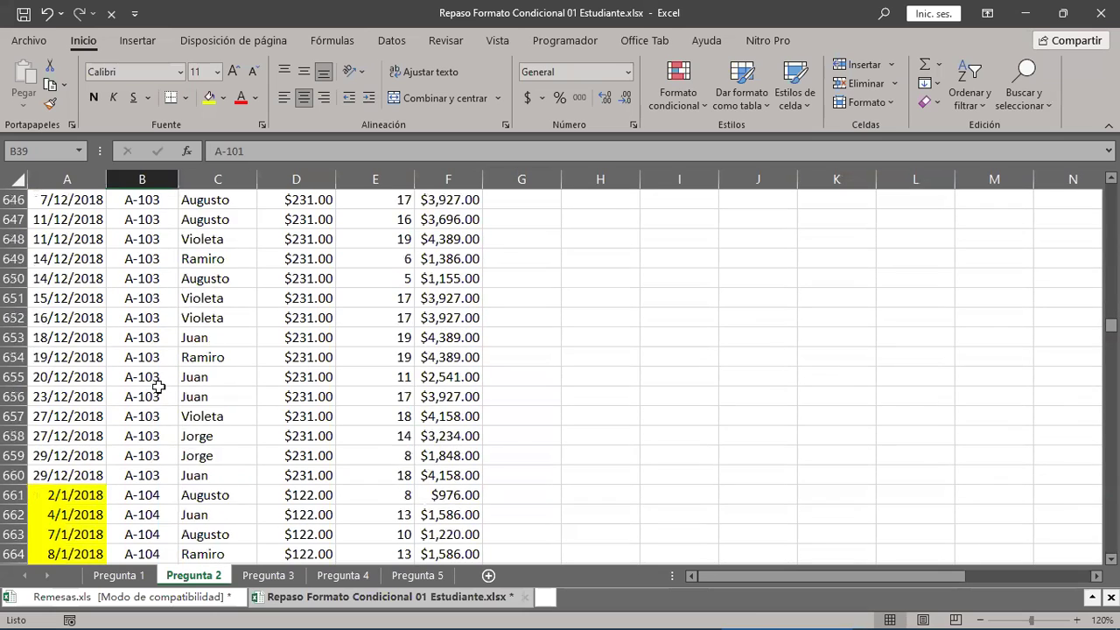
pyautogui.scroll(-5, 158, 387)
pyautogui.scroll(3, 158, 387)
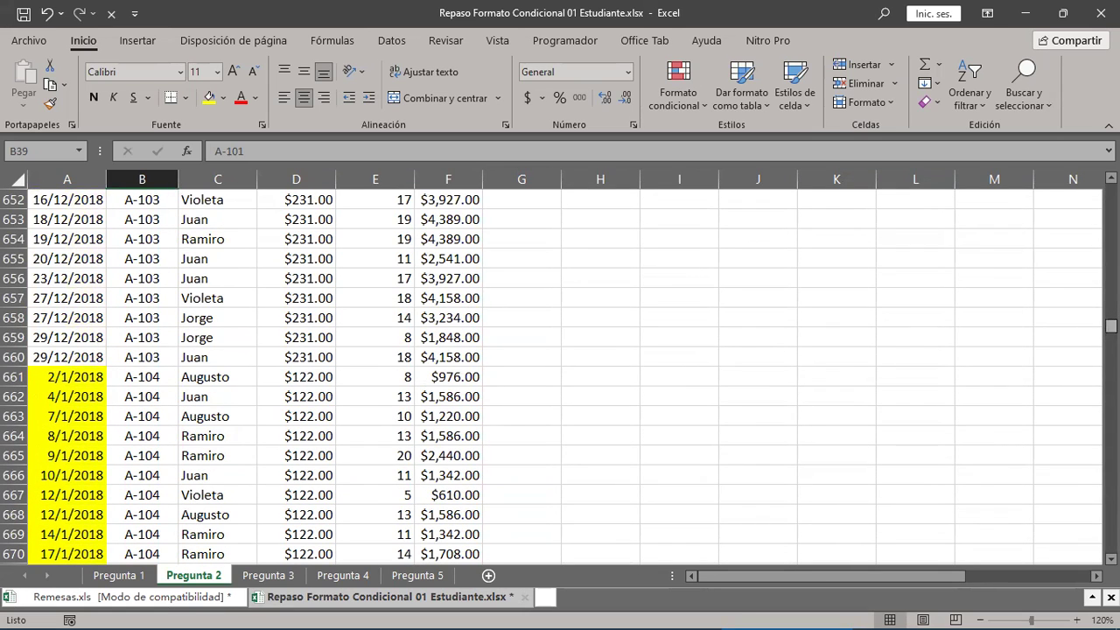
pyautogui.moveTo(1110, 325); pyautogui.dragTo(1110, 189)
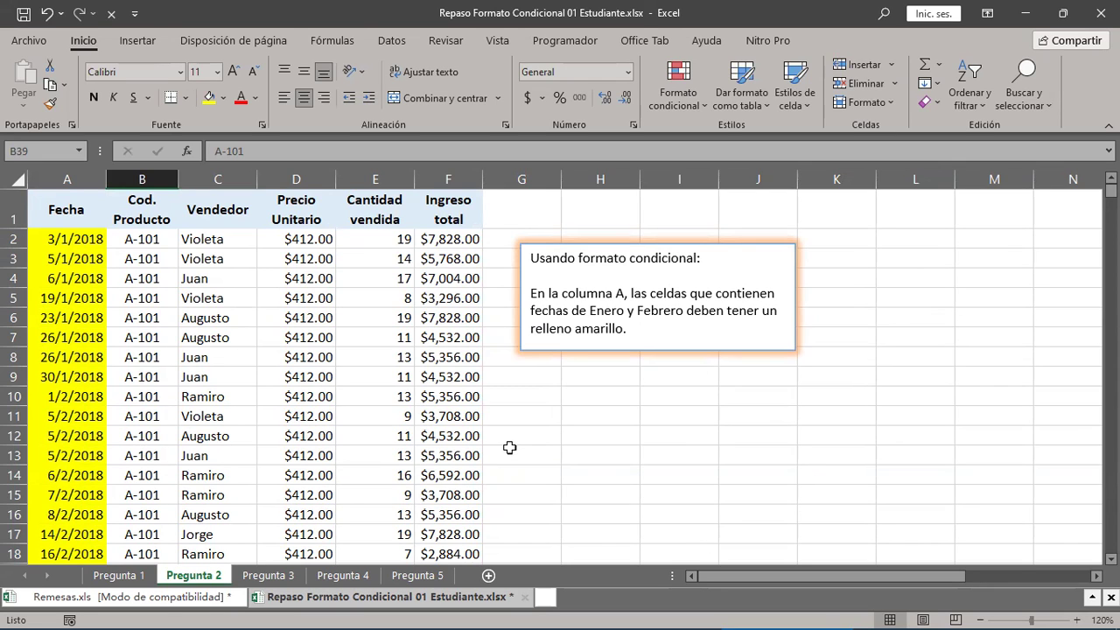
# Step: Select the date range A2:A1726, starting from the first date in column A
pyautogui.click(77, 241)
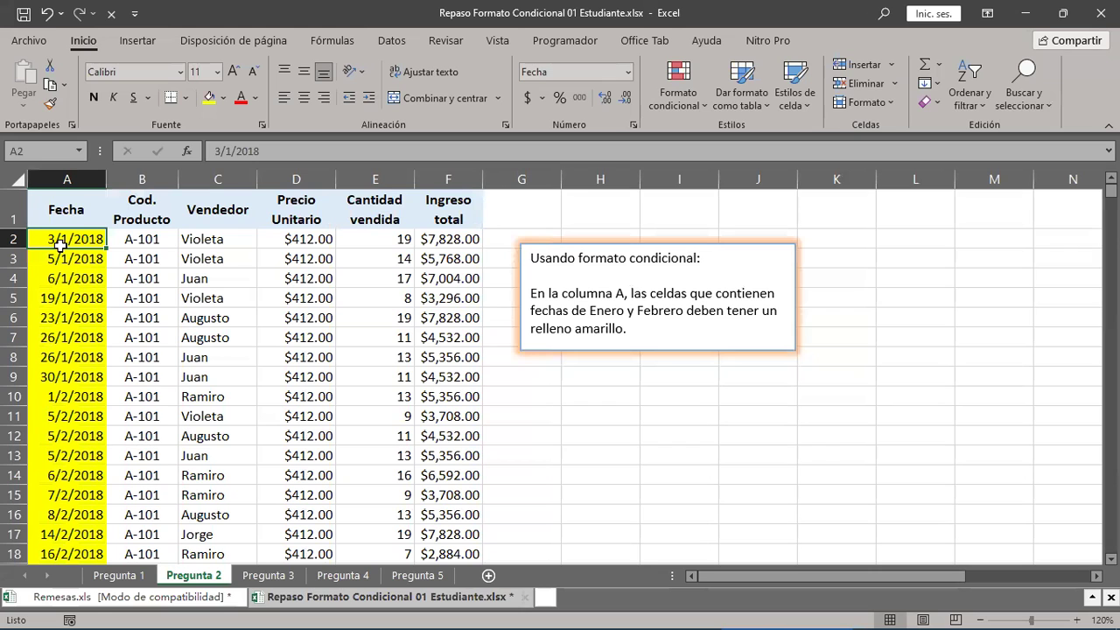
pyautogui.scroll(-4, 81, 403)
pyautogui.scroll(-1, 80, 402)
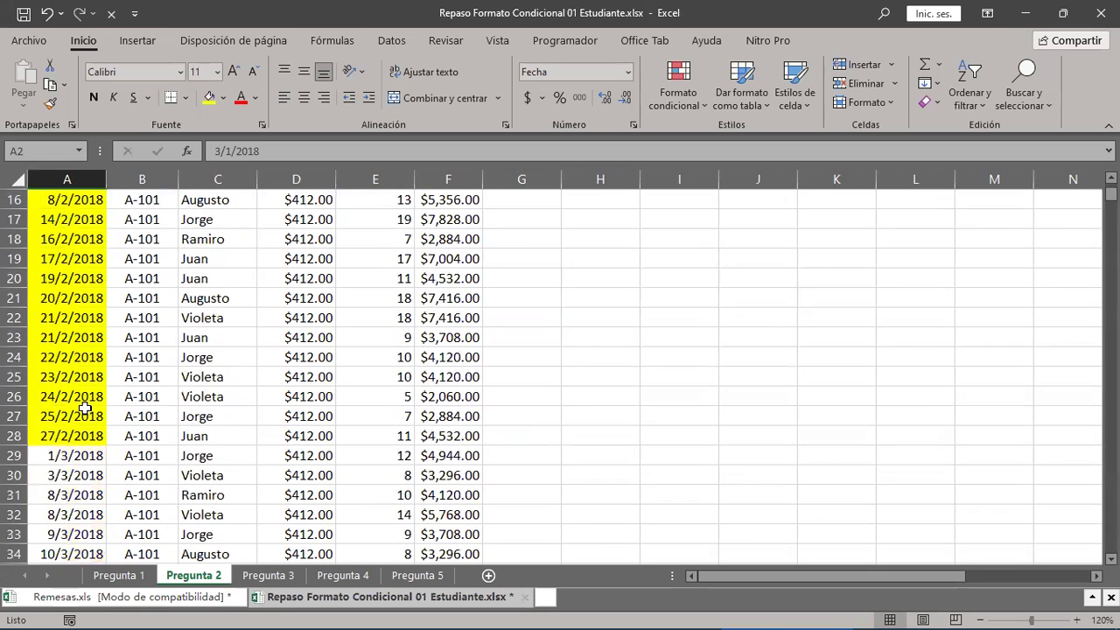
pyautogui.scroll(5, 85, 409)
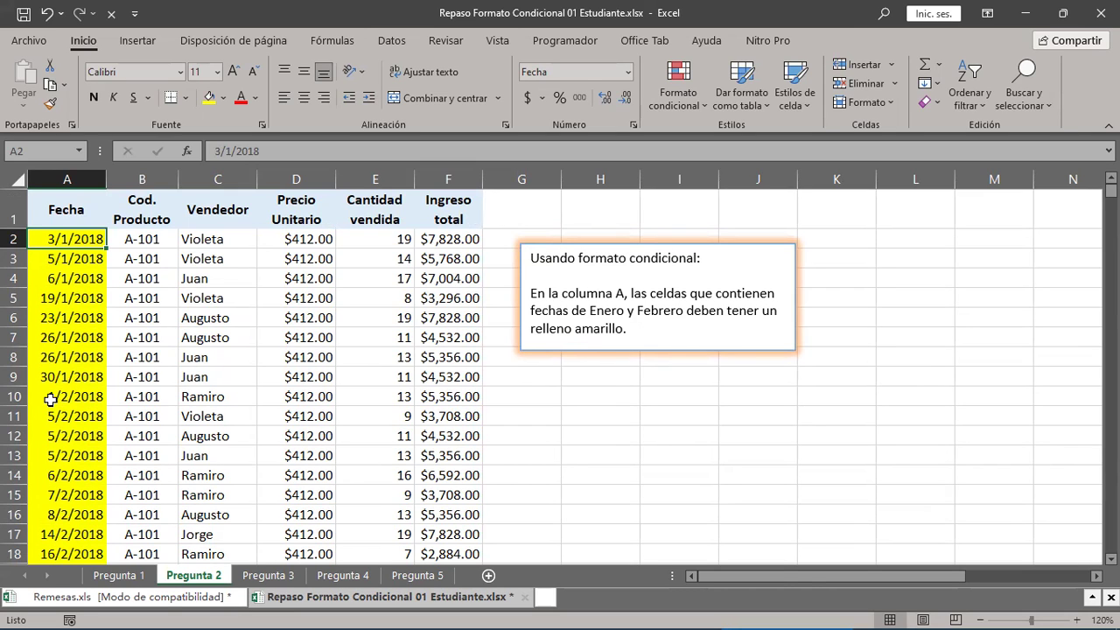
pyautogui.hotkey('ctrl', 'shift', 'Down')
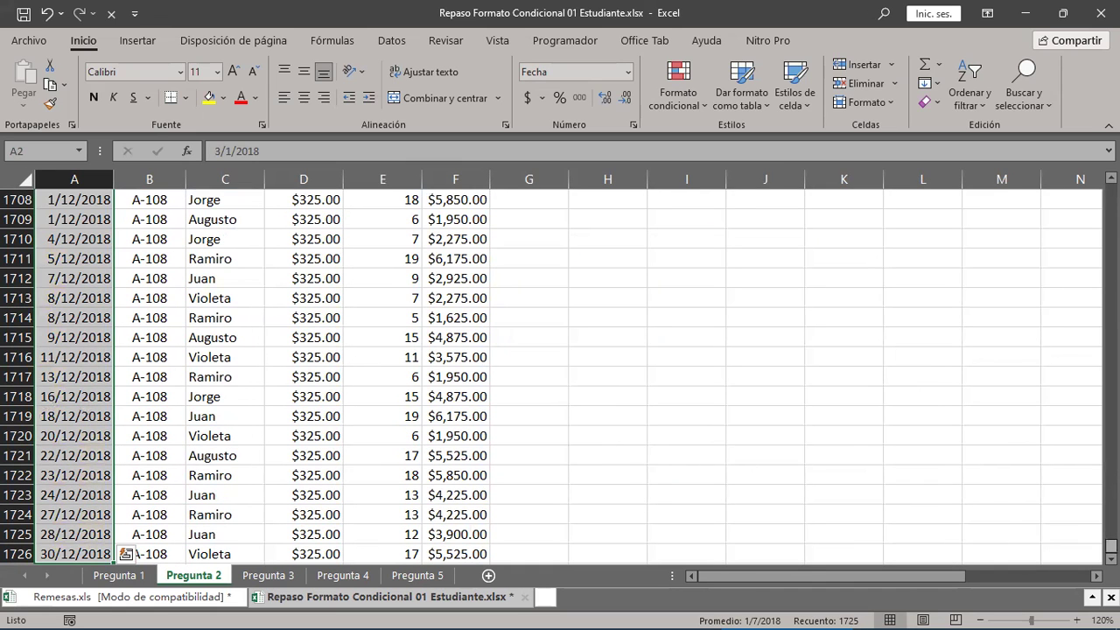
# Step: Edit the yellow date rule from Administrar reglas, revealing bounds 43101 and 43159
pyautogui.moveTo(1111, 545); pyautogui.dragTo(1111, 192)
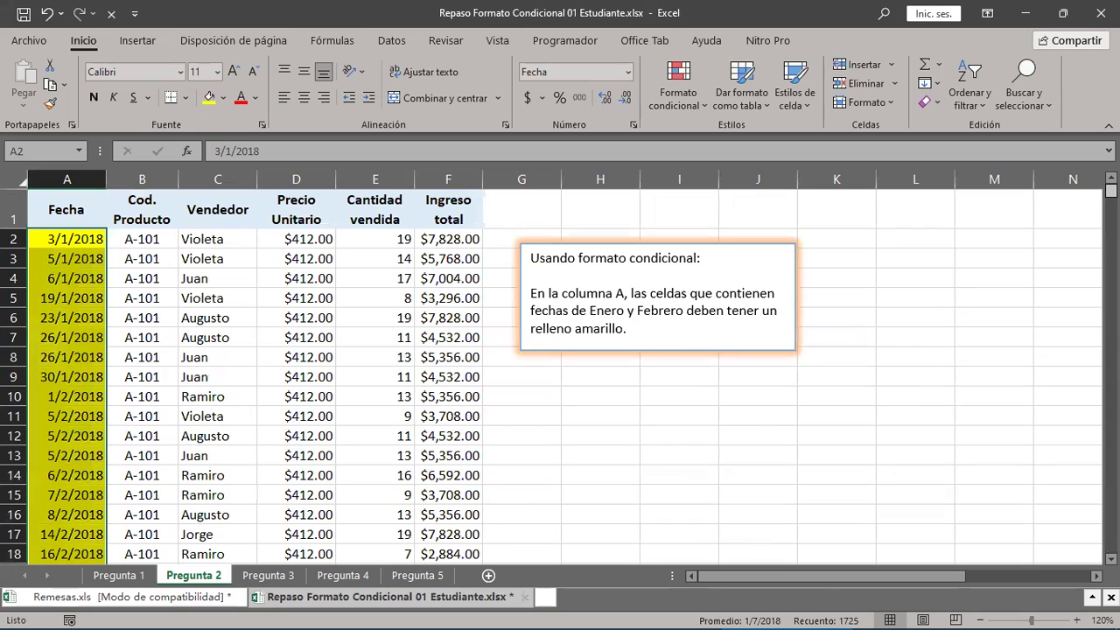
pyautogui.click(709, 107)
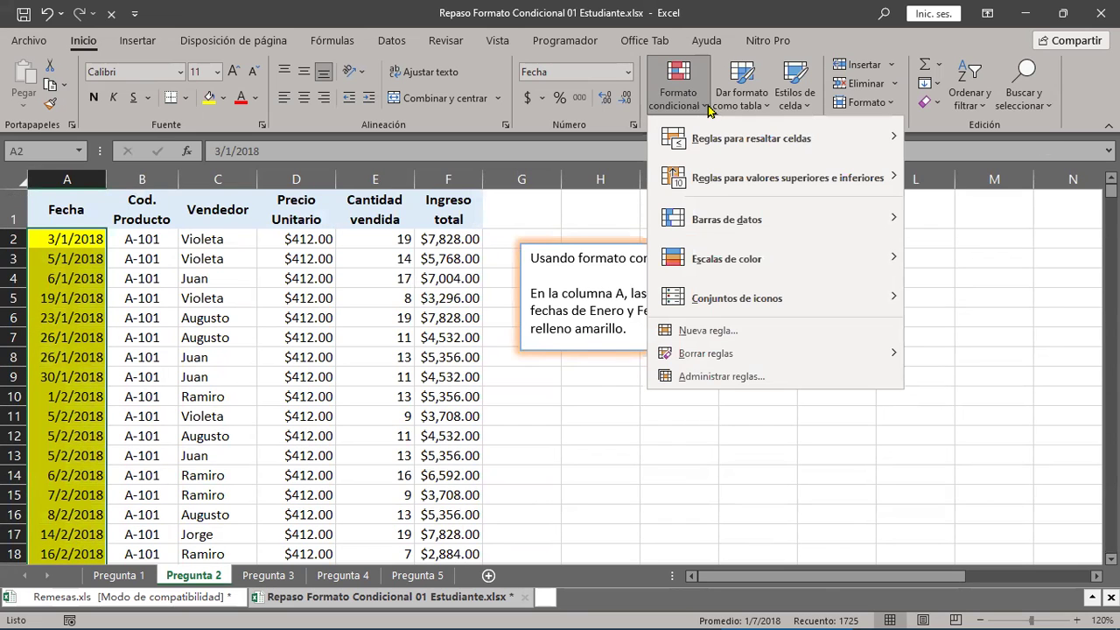
pyautogui.click(718, 376)
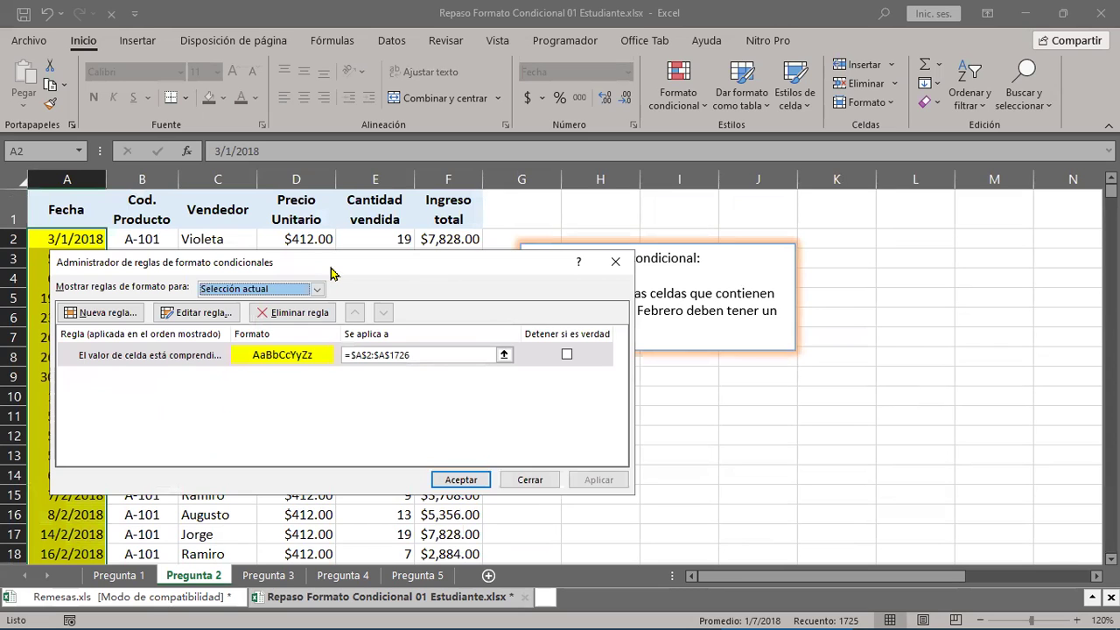
pyautogui.moveTo(331, 273); pyautogui.dragTo(612, 327)
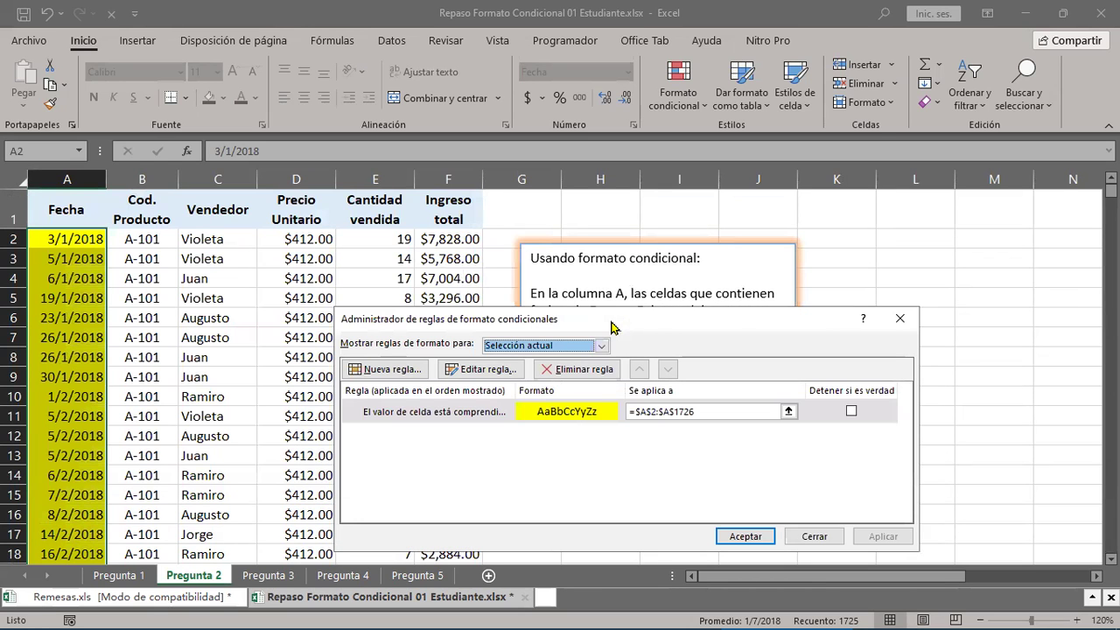
pyautogui.click(457, 415)
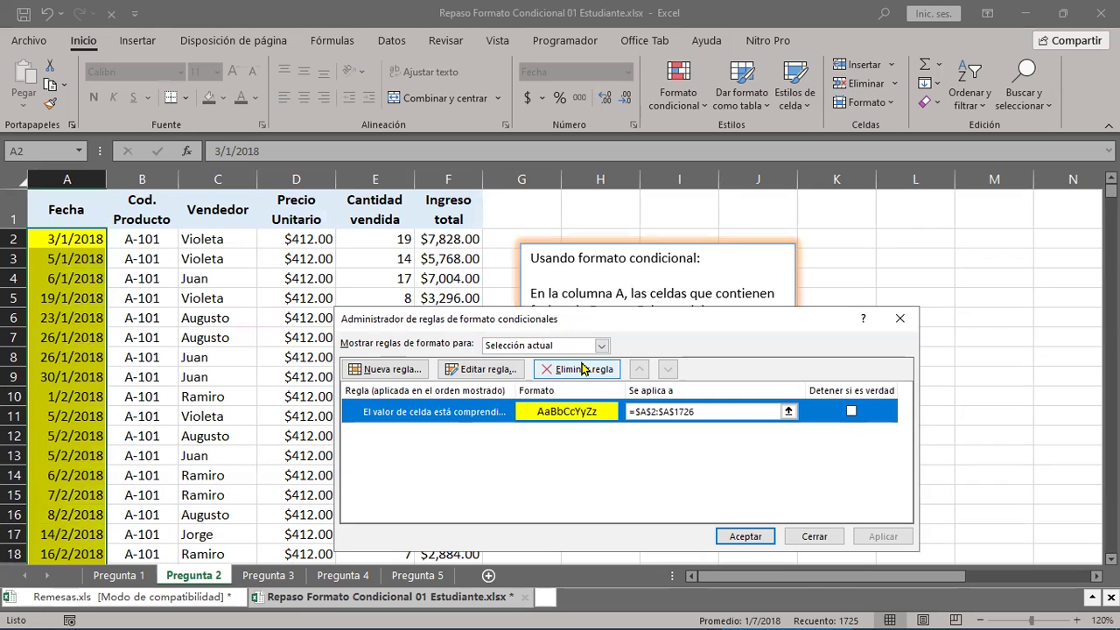
pyautogui.click(482, 368)
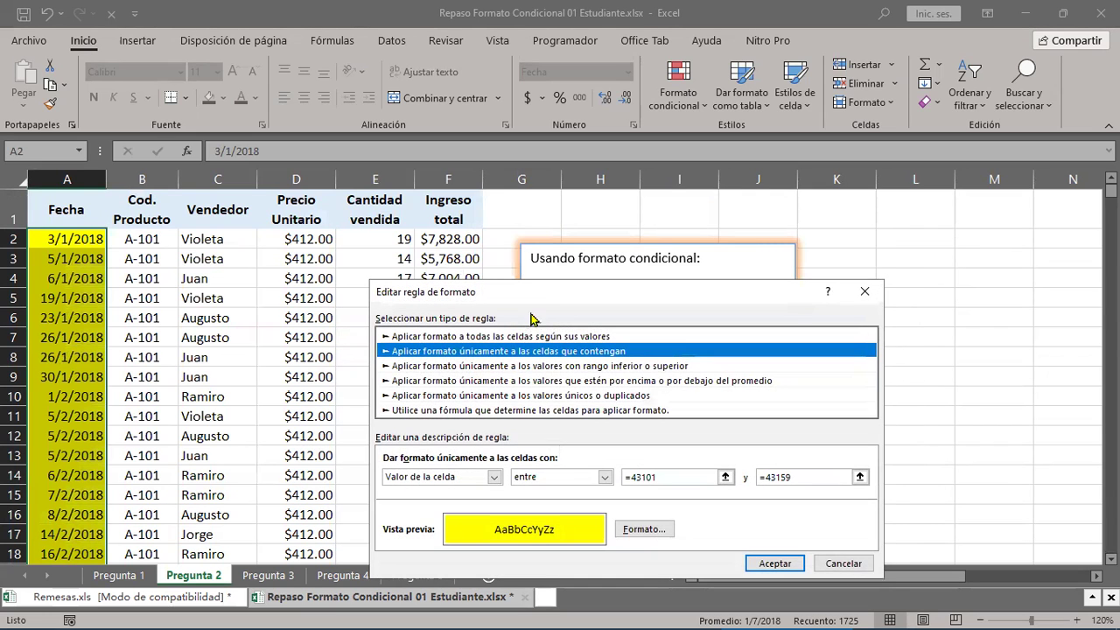
pyautogui.moveTo(540, 291); pyautogui.dragTo(450, 128)
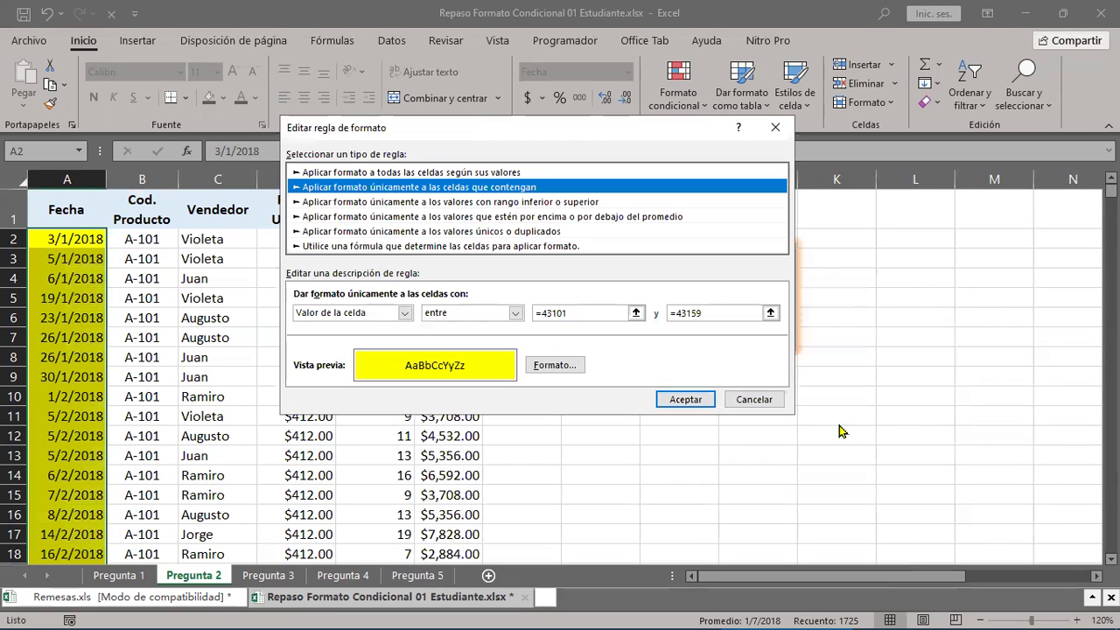
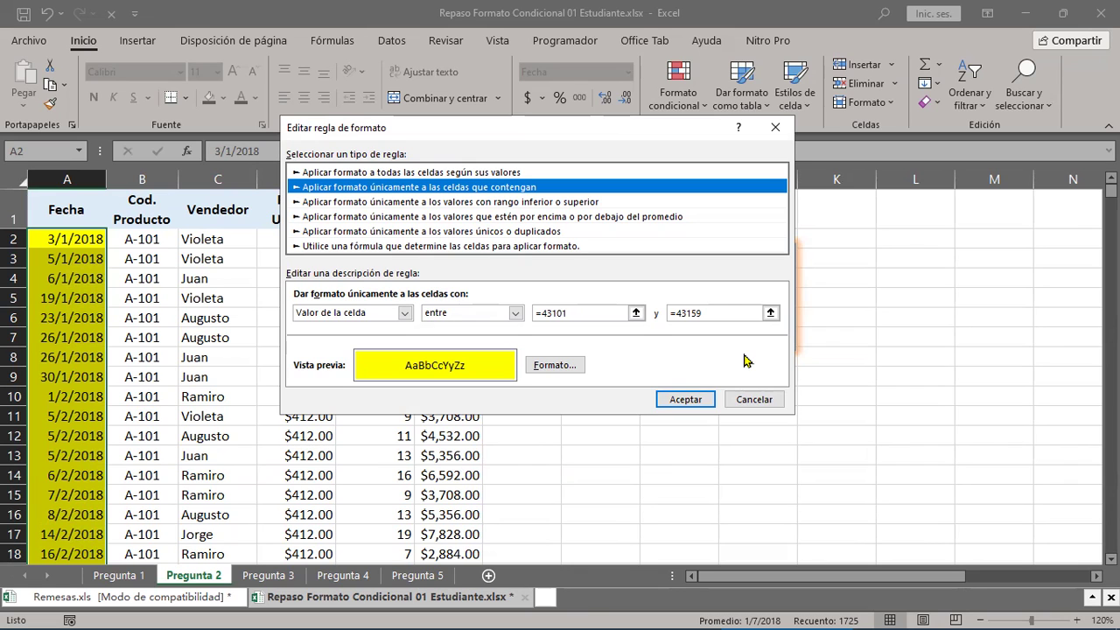
# Step: Confirm the edited yellow-fill rule, close the rules manager, and select an empty cell
pyautogui.press('Return')
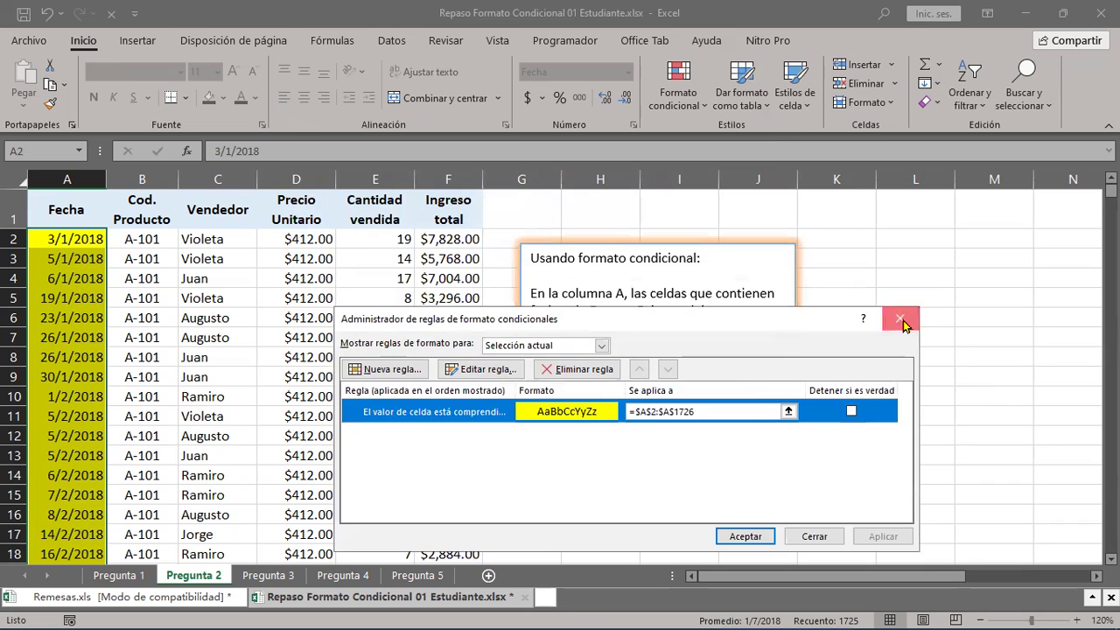
pyautogui.click(899, 318)
pyautogui.click(593, 396)
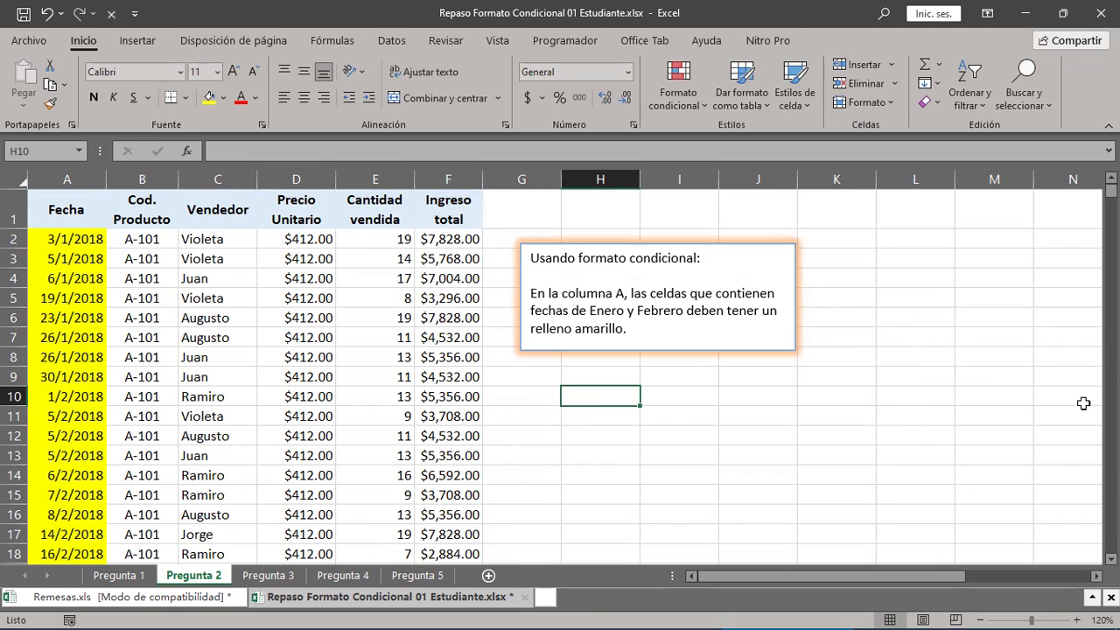
# Step: Enter 1 in H10 and format it as Fecha corta so it shows 1/1/1900
pyautogui.write('1')
pyautogui.press('Return')
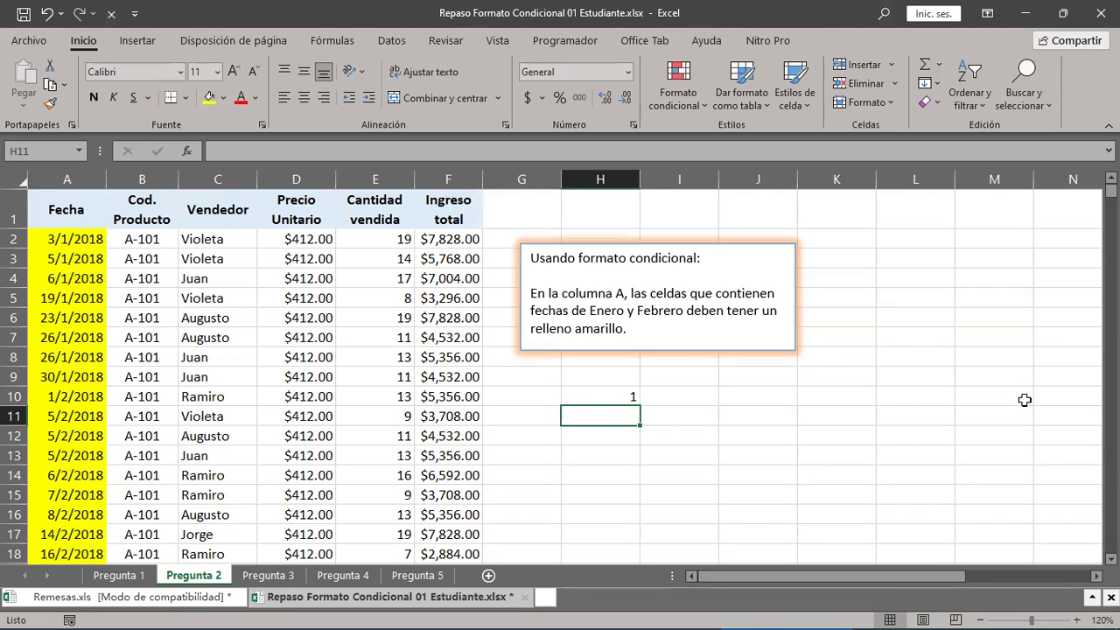
pyautogui.click(581, 397)
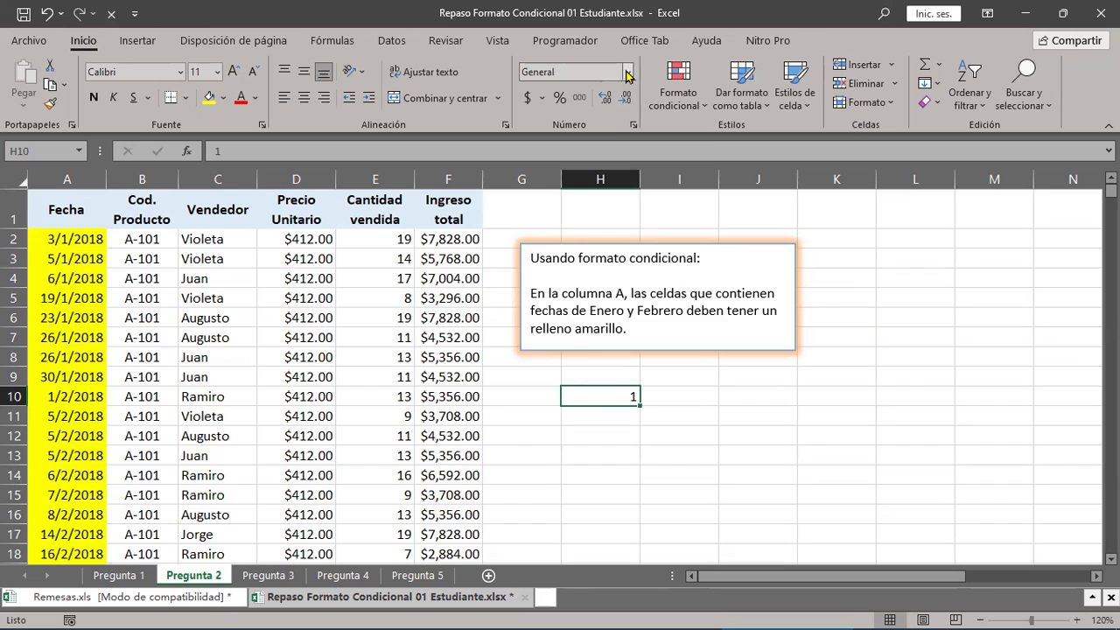
pyautogui.click(627, 72)
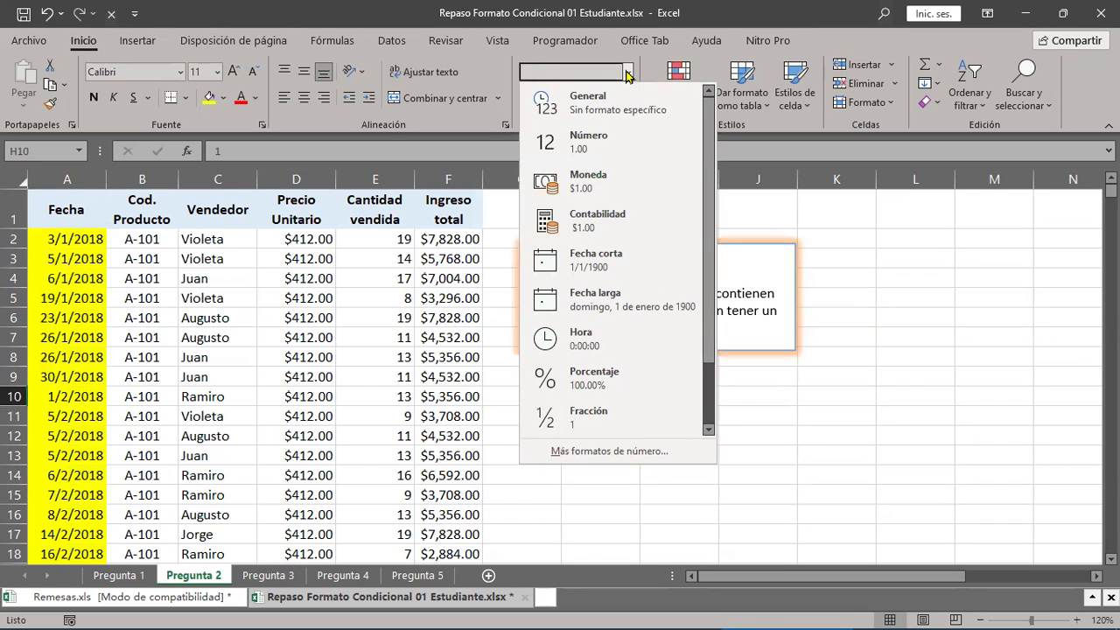
pyautogui.click(595, 272)
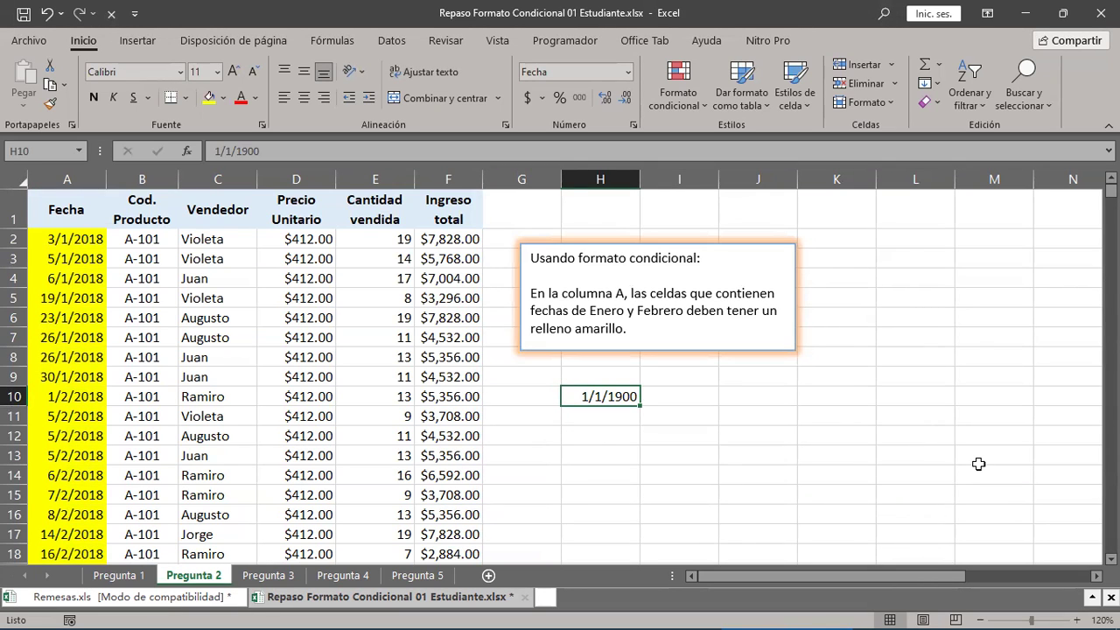
pyautogui.click(590, 420)
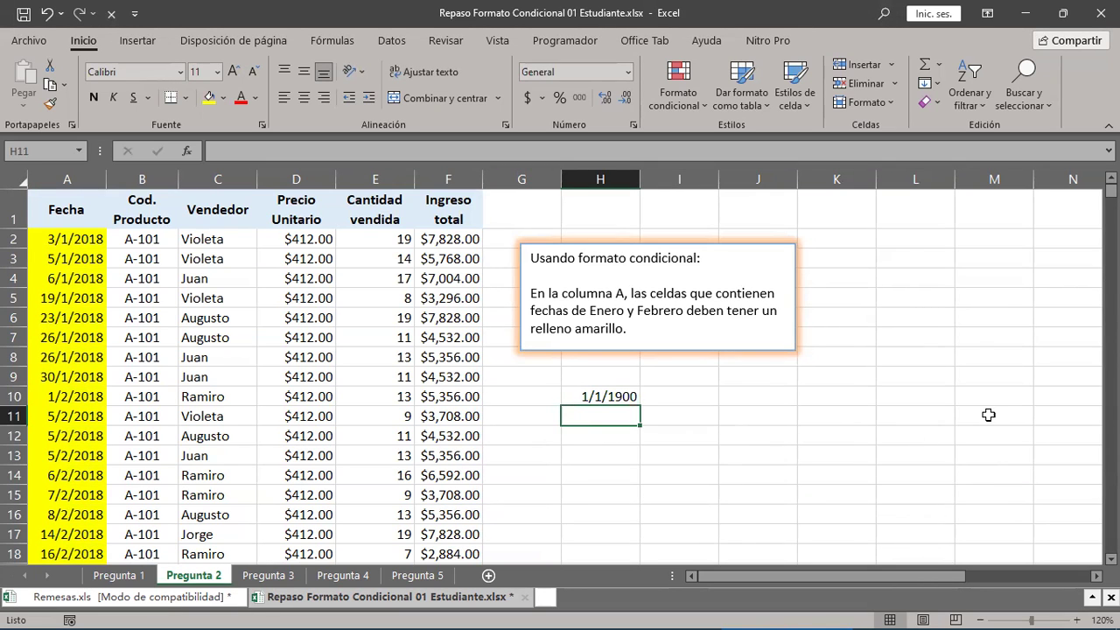
# Step: Enter 25899 in H11 as Fecha corta (27/11/1970), then type 25/07/1899 into H13
pyautogui.write('25')
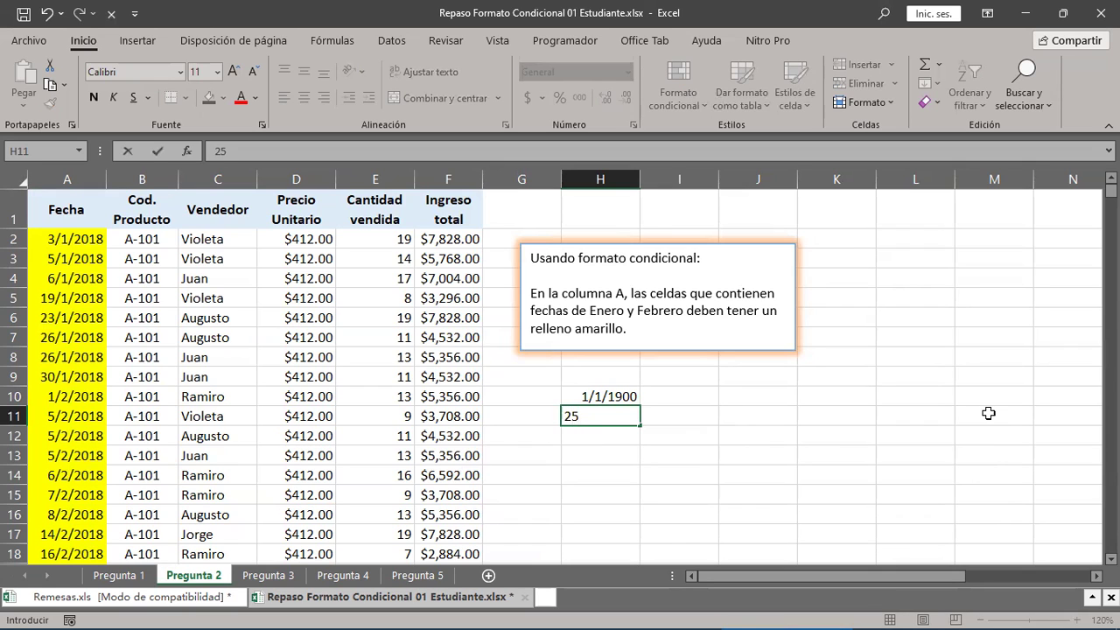
pyautogui.write('899')
pyautogui.press('Return')
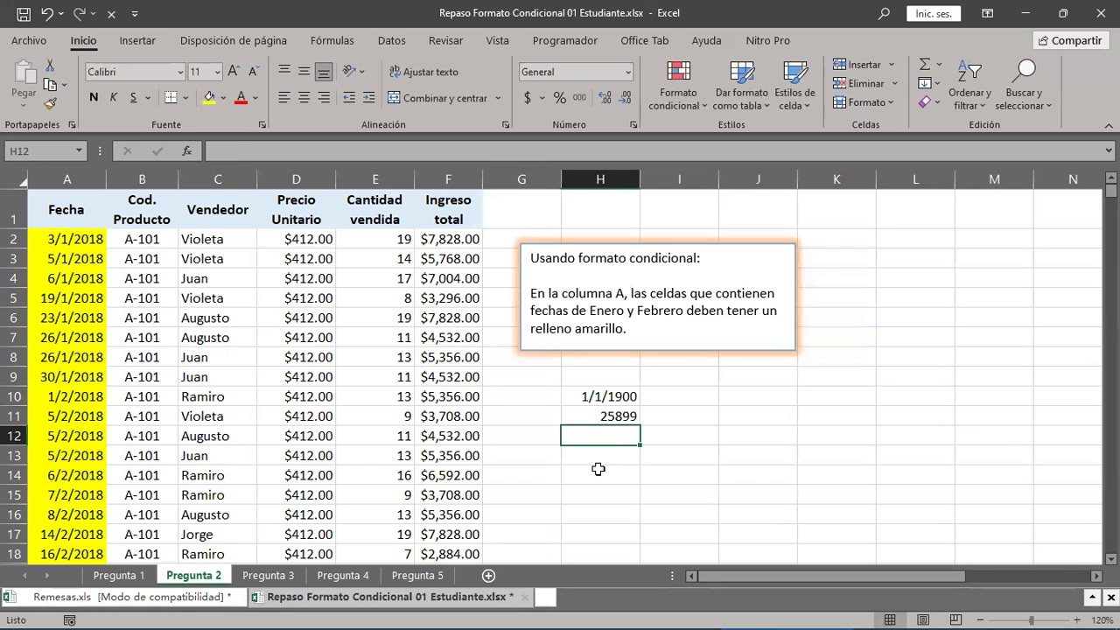
pyautogui.click(589, 419)
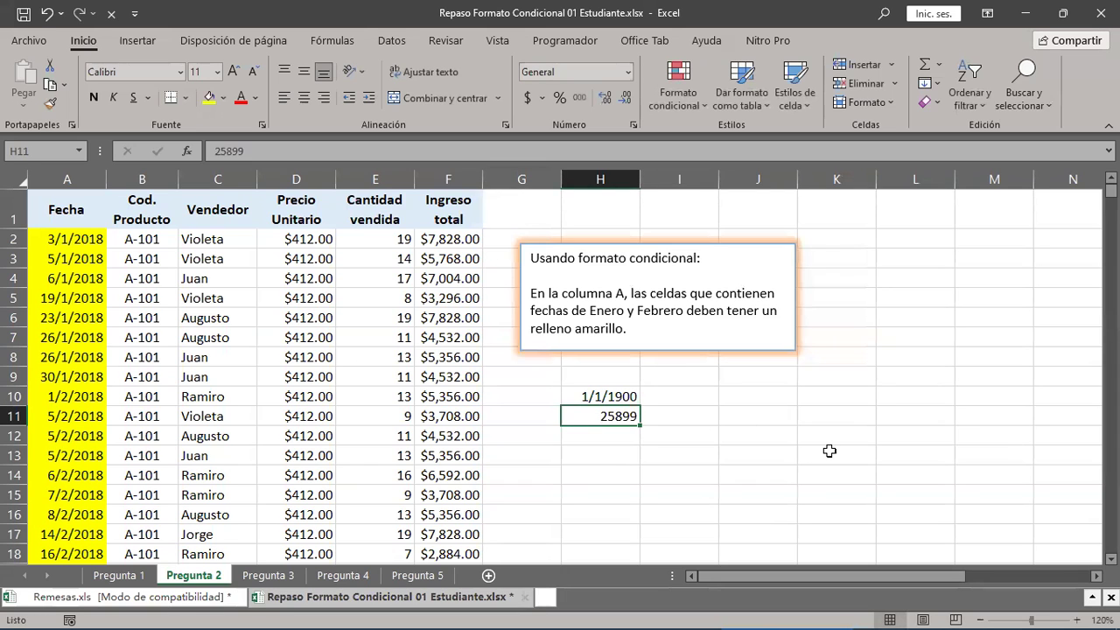
pyautogui.click(627, 72)
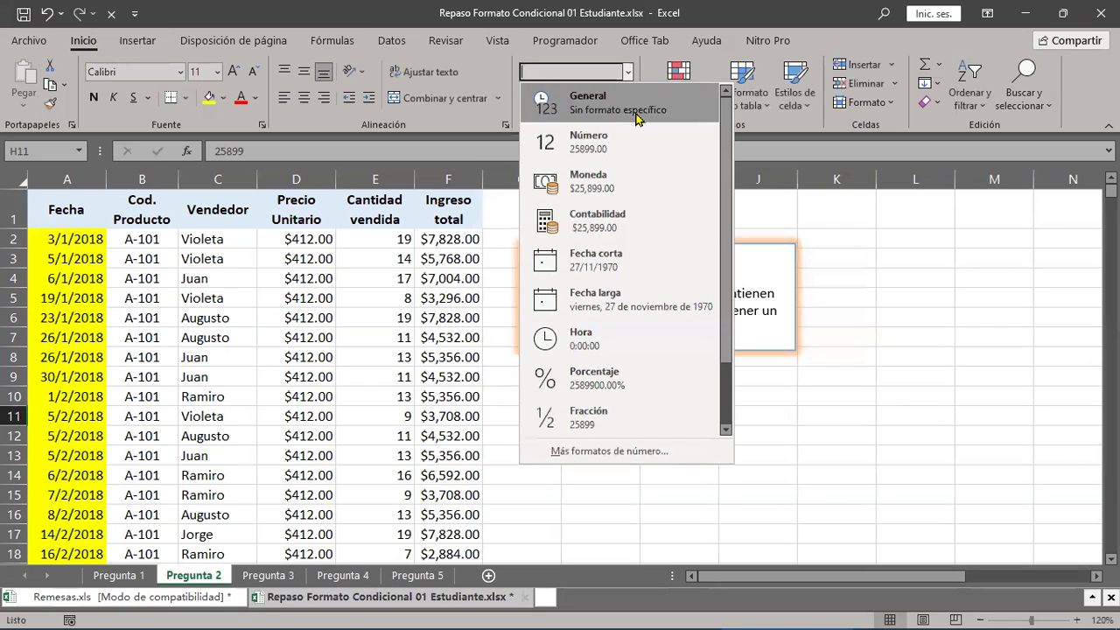
pyautogui.click(607, 268)
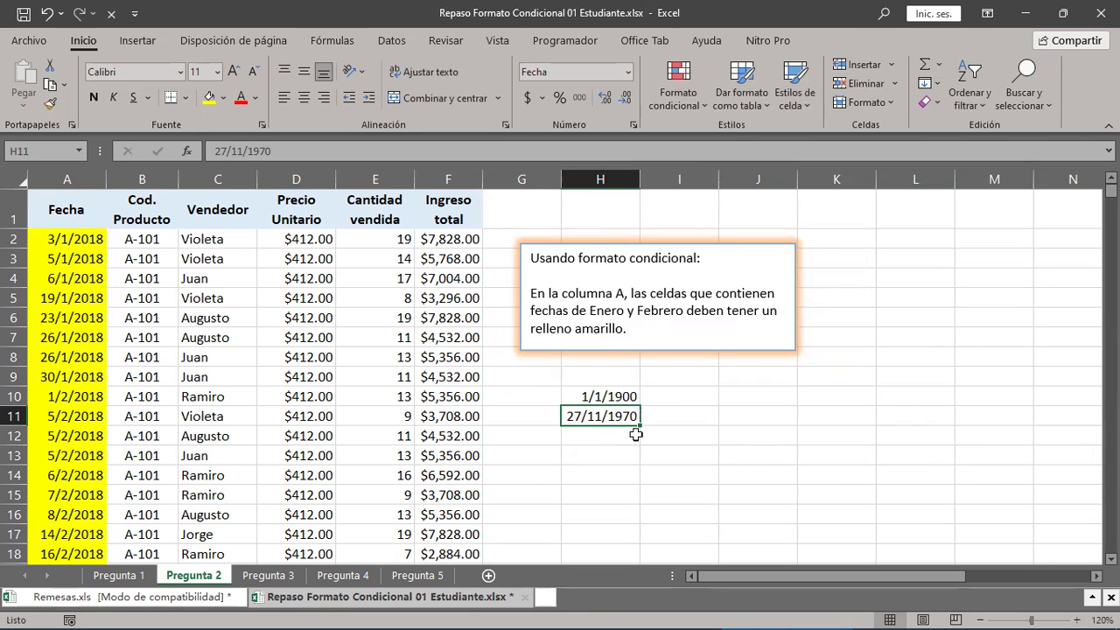
pyautogui.click(602, 455)
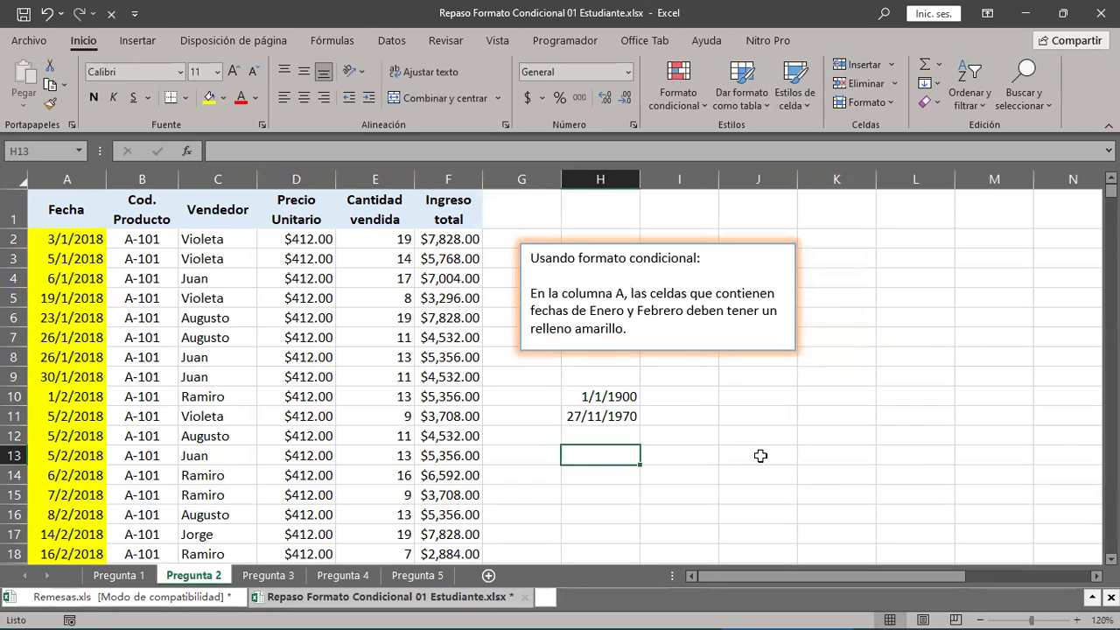
pyautogui.write('25/07/')
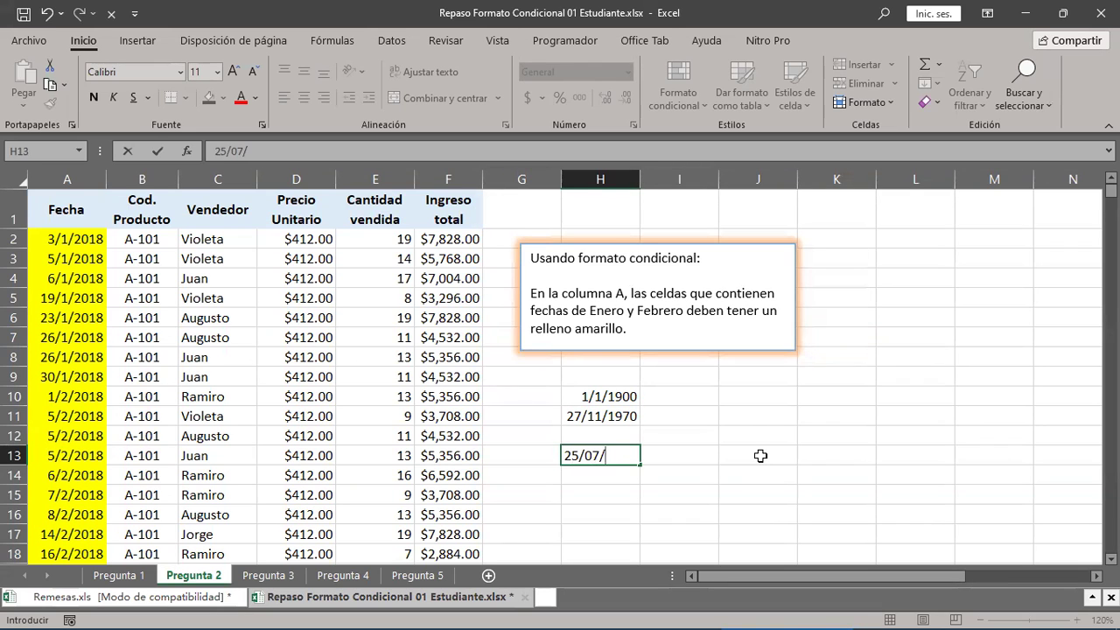
pyautogui.write('1')
pyautogui.write('899')
# Step: Commit 25/07/1899 in H13 and confirm its number format remains General
pyautogui.hotkey('ctrl', 'Return')
pyautogui.press('Return')
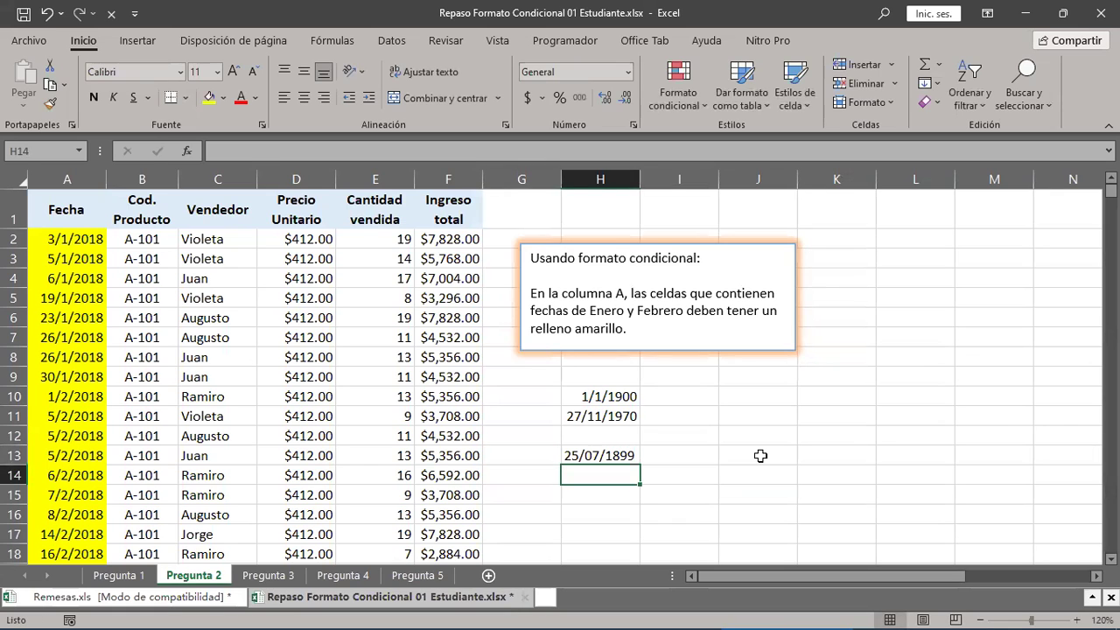
pyautogui.click(596, 457)
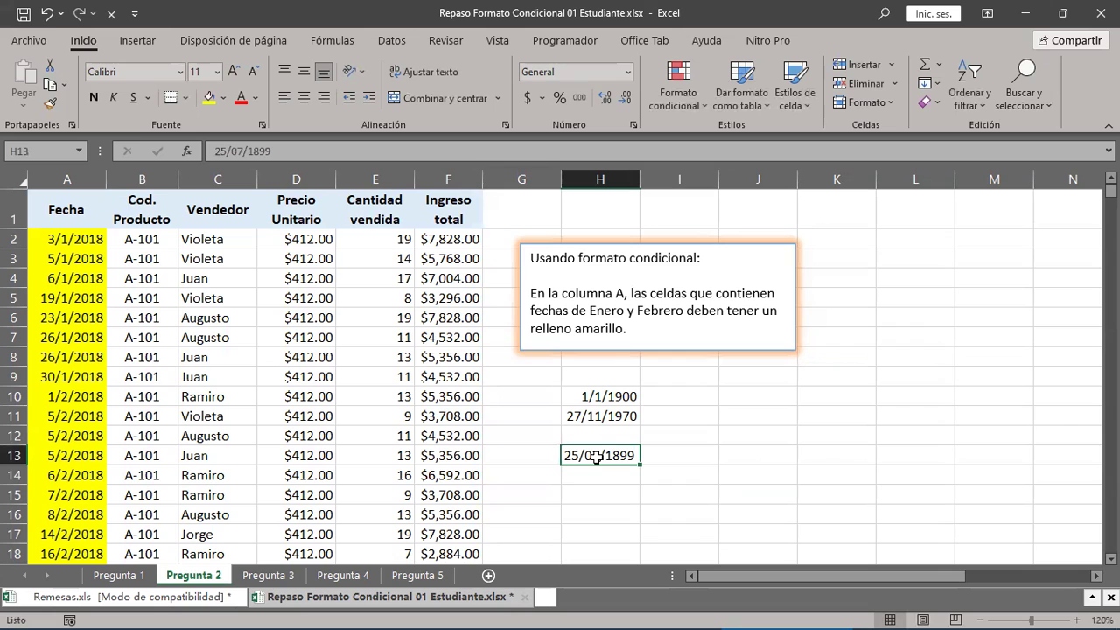
pyautogui.click(629, 73)
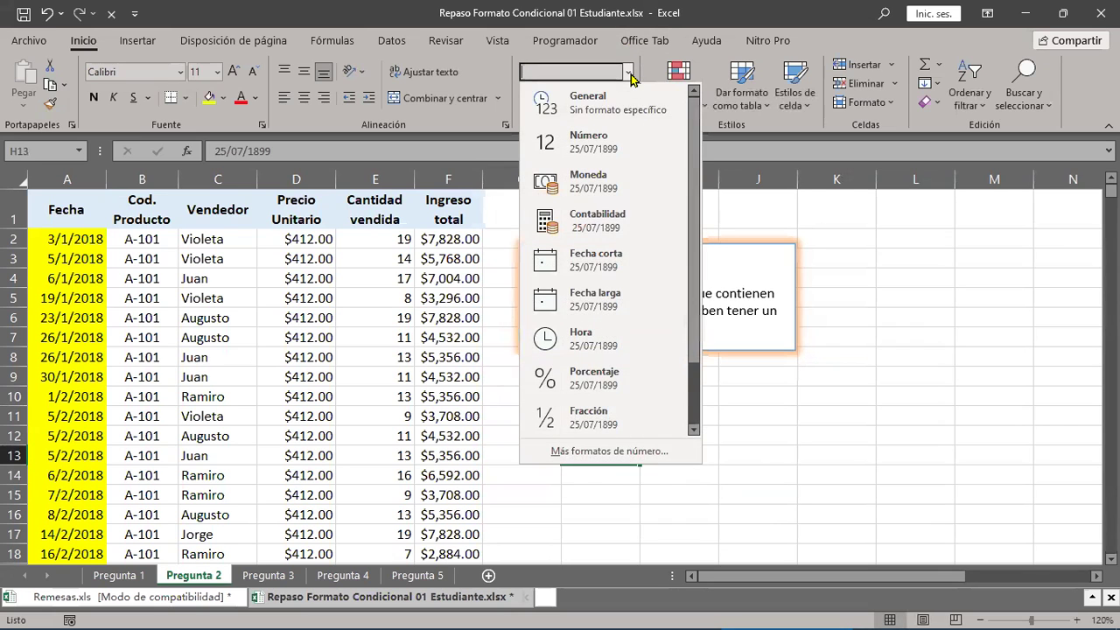
pyautogui.click(613, 117)
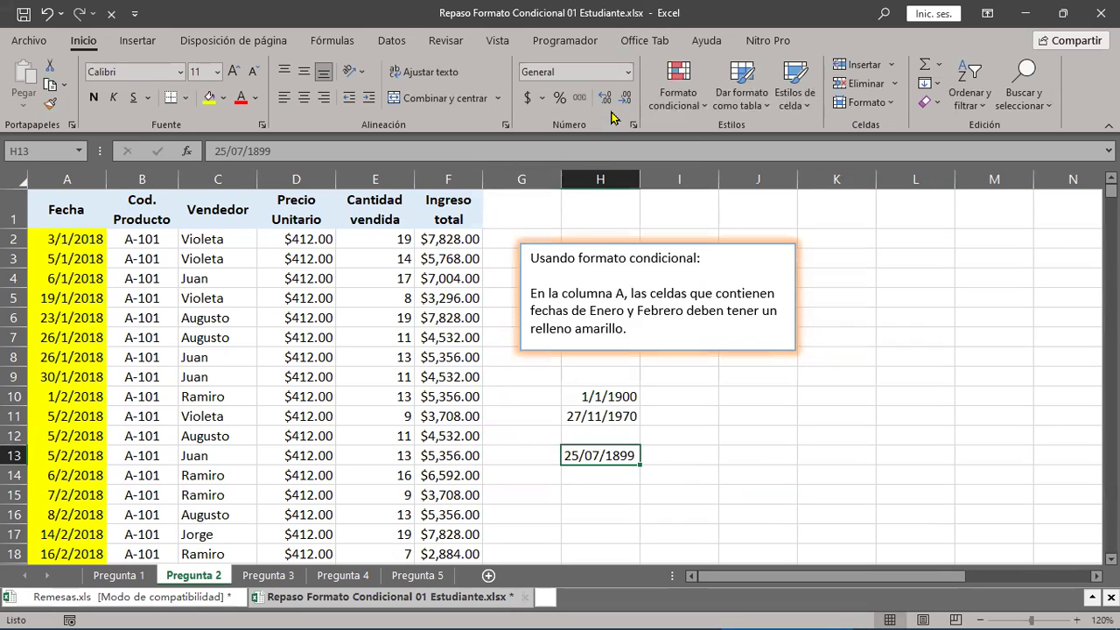
# Step: Widen column H and compare the real dates in H10:H11 with the text in H13
pyautogui.moveTo(639, 180); pyautogui.dragTo(735, 181)
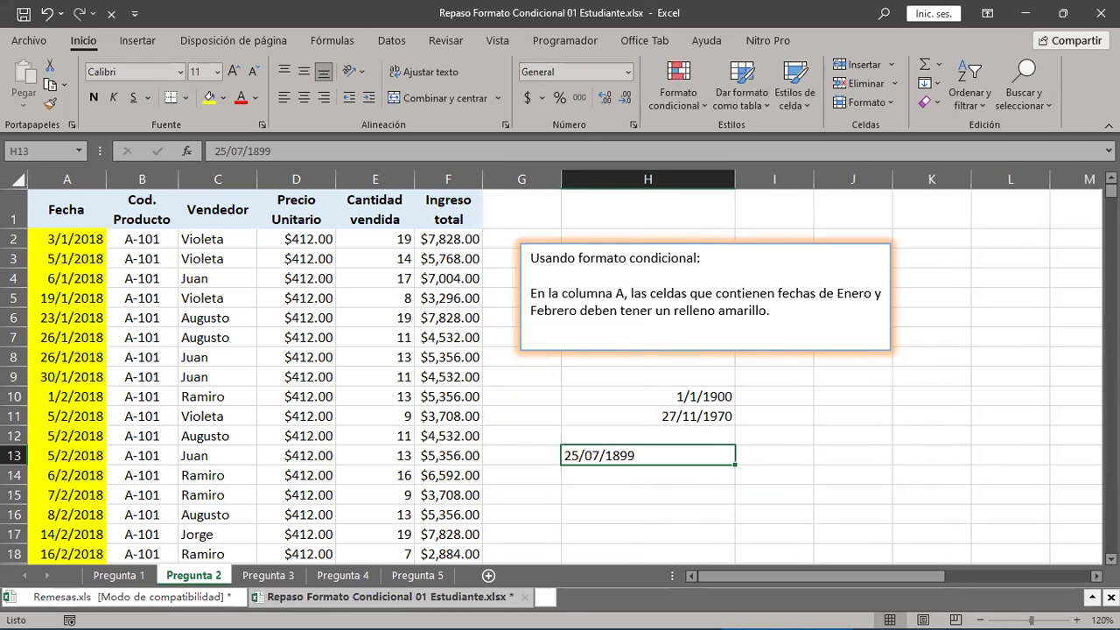
pyautogui.moveTo(653, 396); pyautogui.dragTo(632, 419)
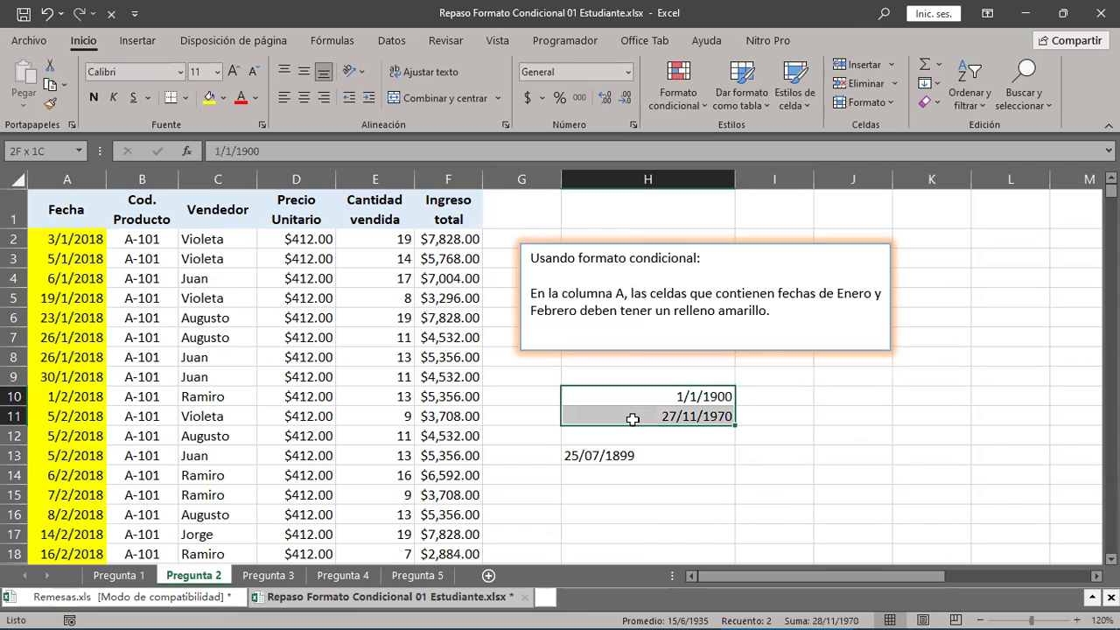
pyautogui.click(615, 462)
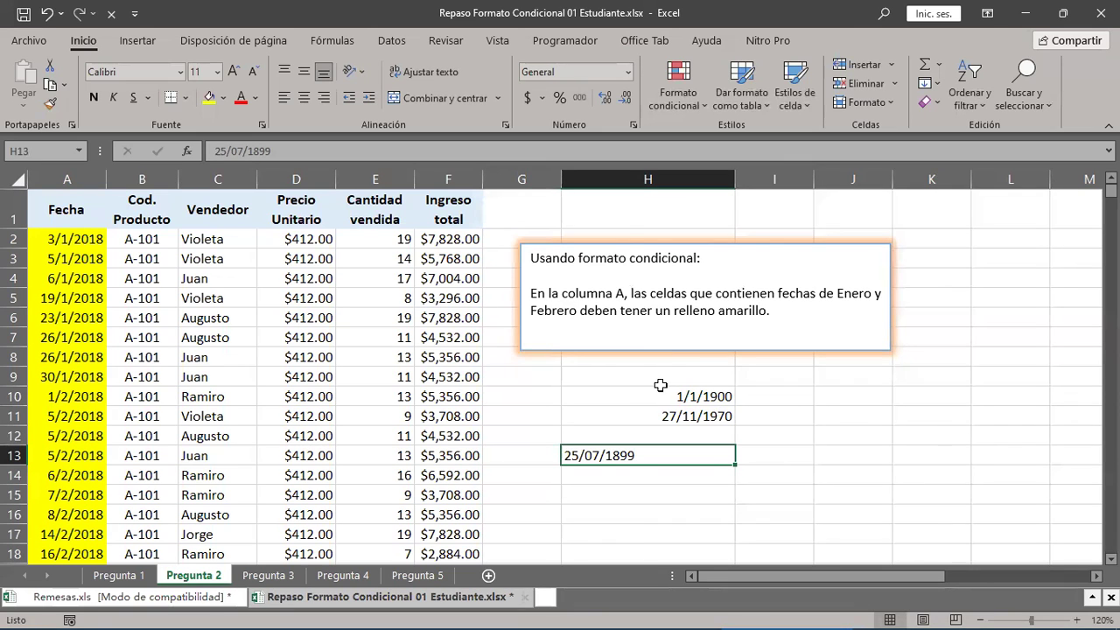
pyautogui.moveTo(656, 389); pyautogui.dragTo(656, 424)
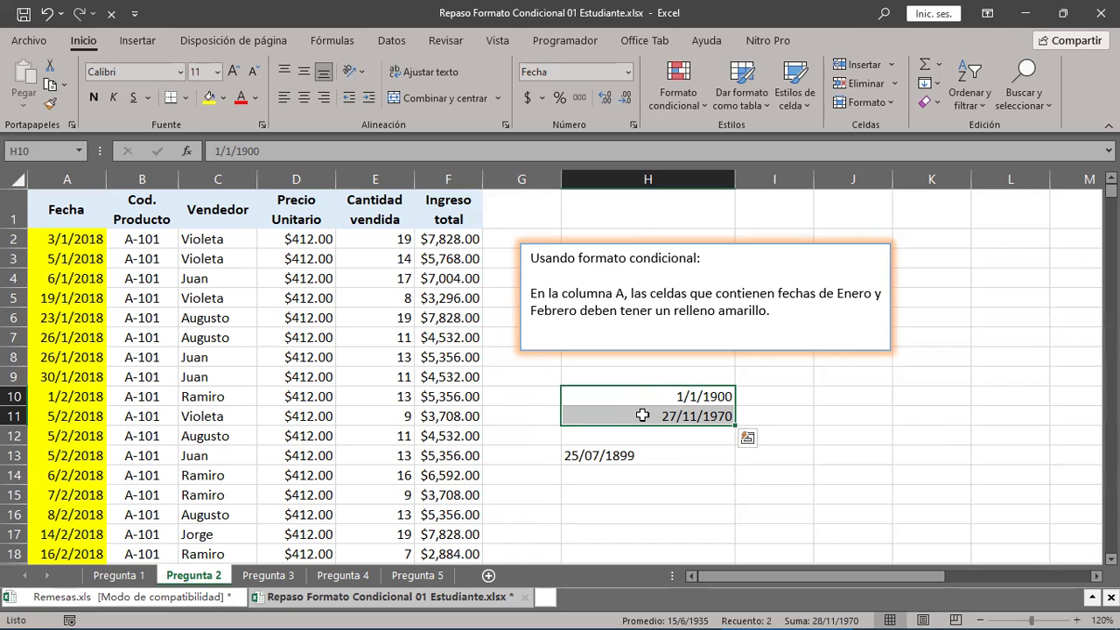
pyautogui.click(597, 456)
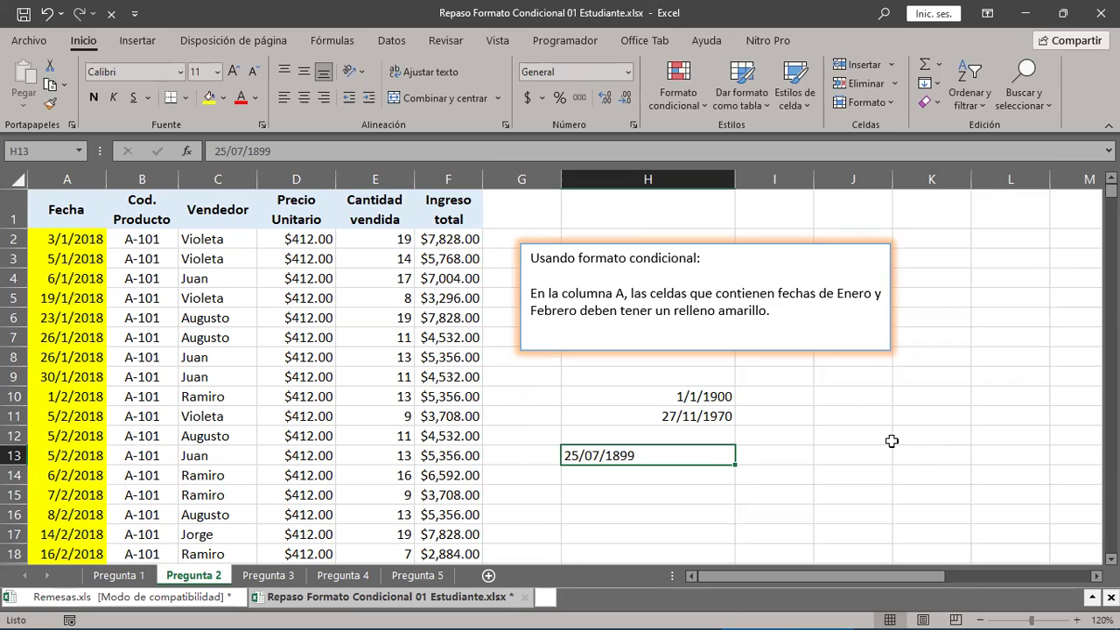
# Step: Enter 2 in J10 and h in J11, then inspect both cells
pyautogui.click(849, 394)
pyautogui.write('2')
pyautogui.press('Return')
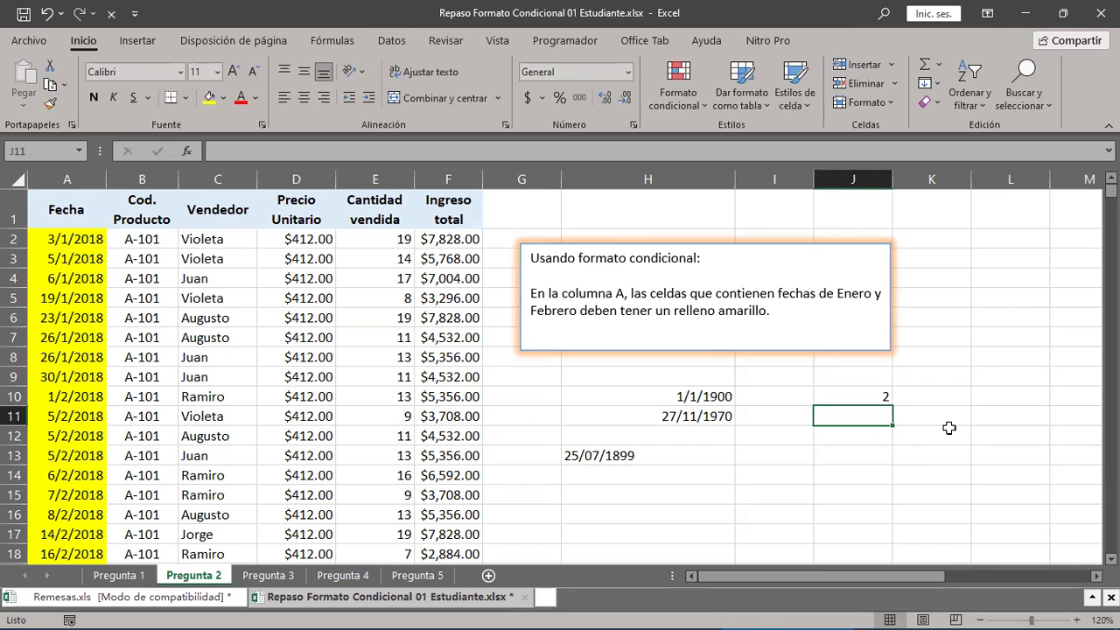
pyautogui.write('h')
pyautogui.press('Return')
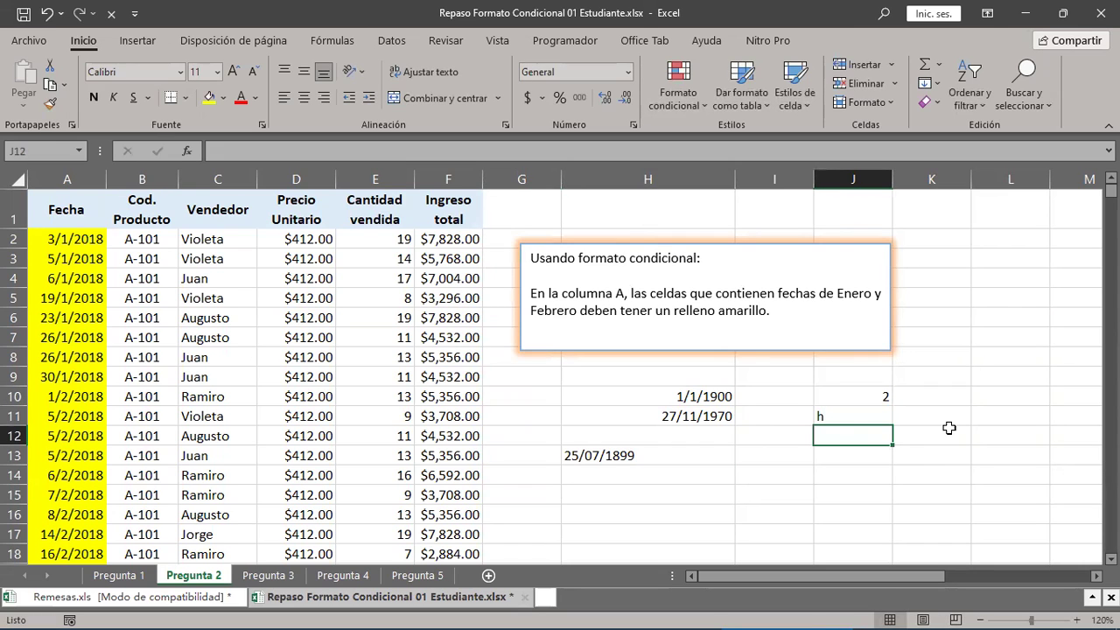
pyautogui.click(851, 396)
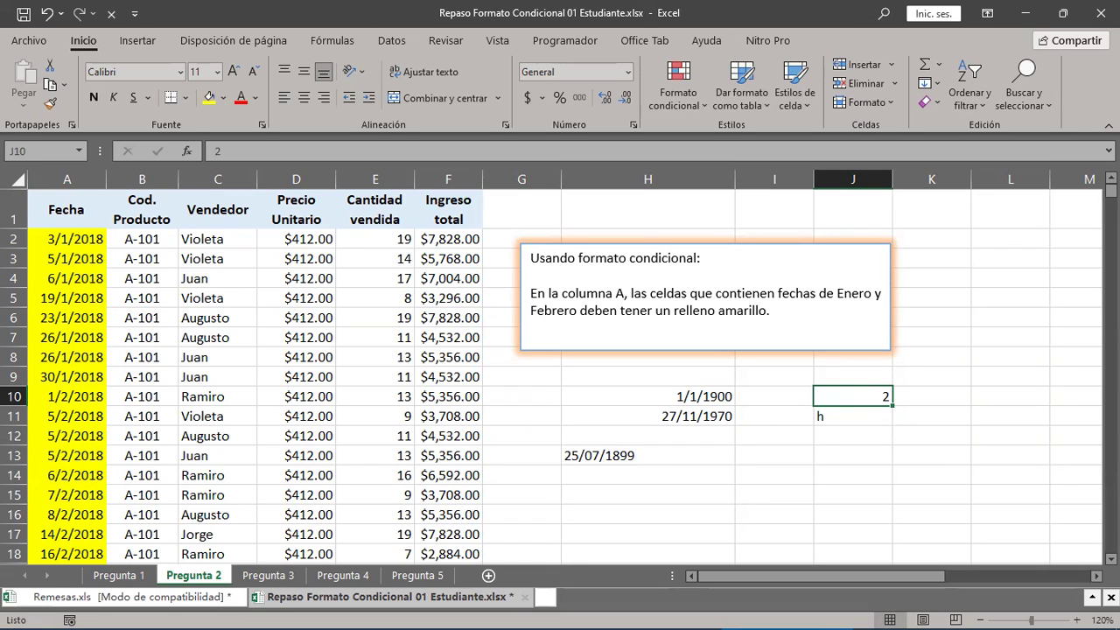
pyautogui.click(854, 416)
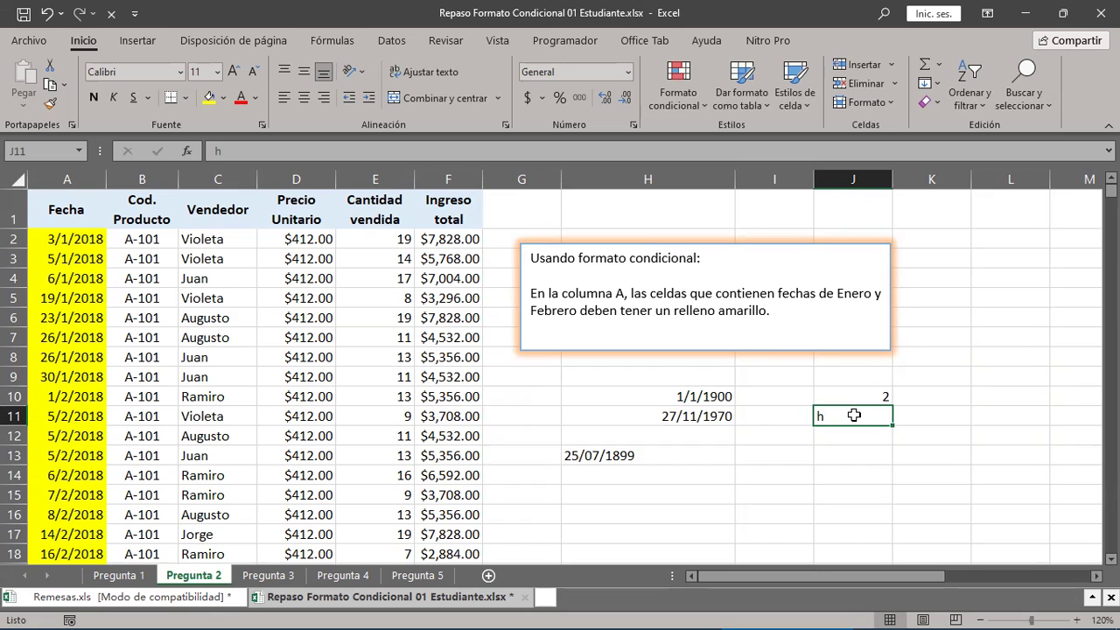
pyautogui.click(858, 394)
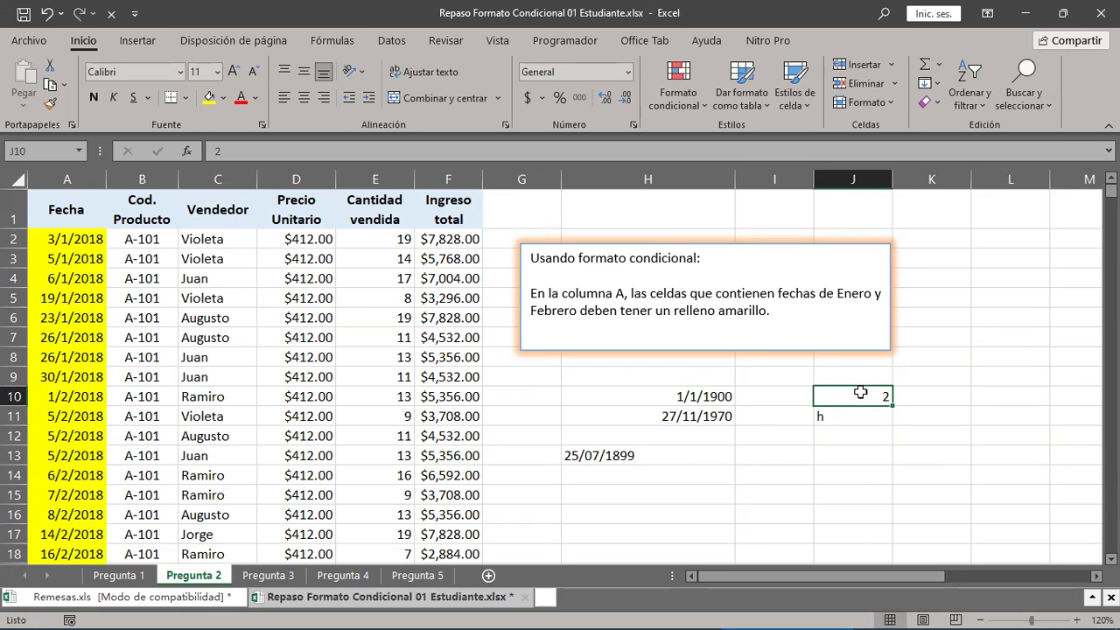
pyautogui.click(847, 418)
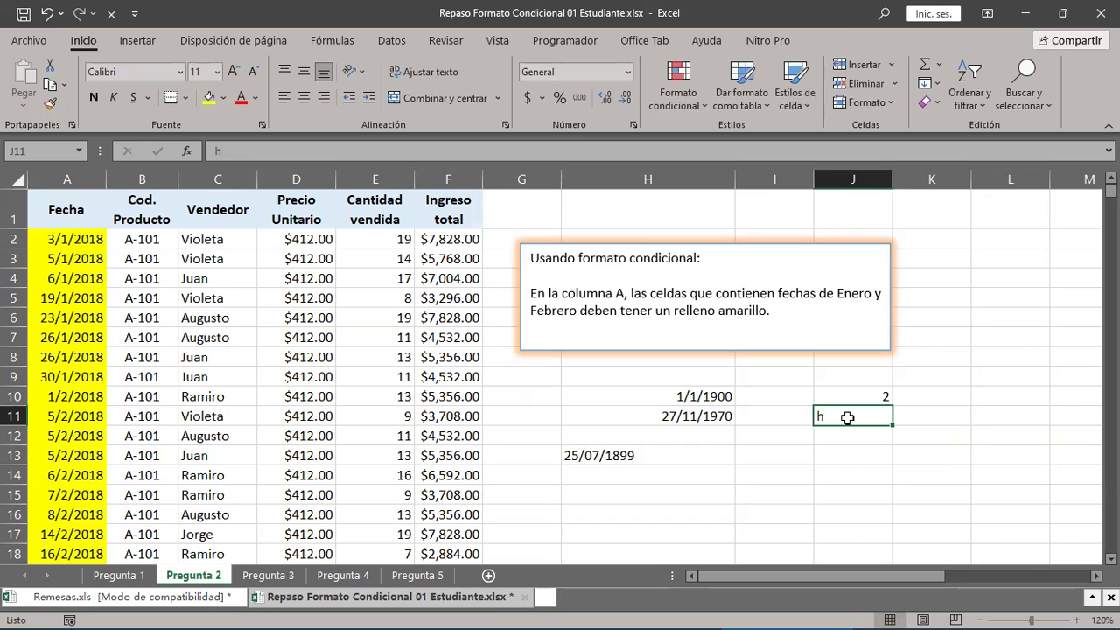
# Step: Reselect the dates in H10:H11, then bring up the number format list for H13
pyautogui.moveTo(691, 396); pyautogui.dragTo(691, 416)
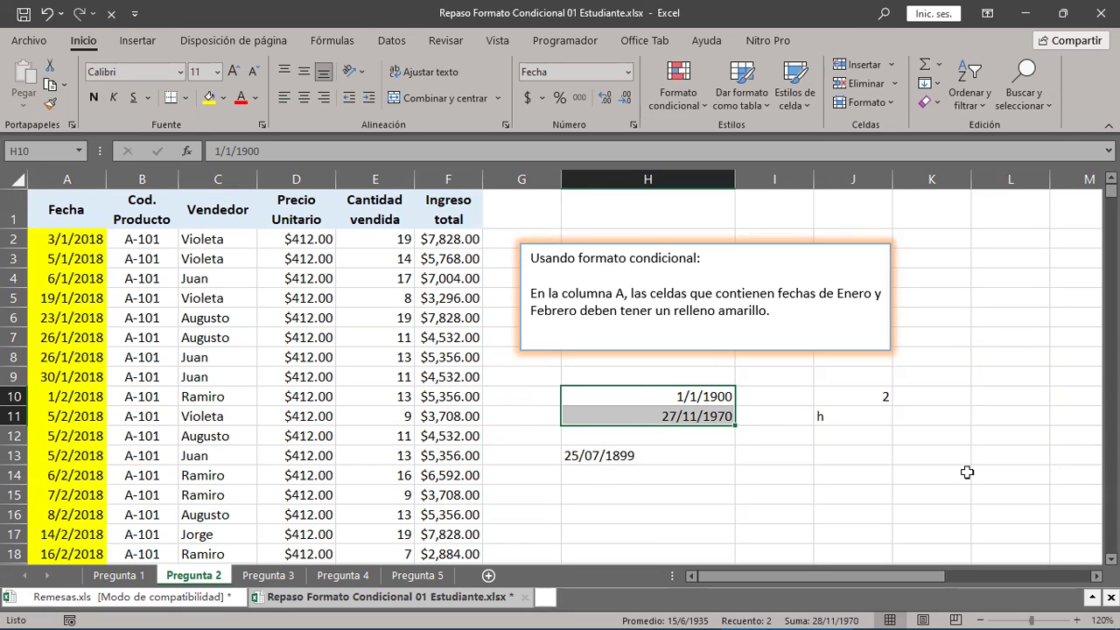
pyautogui.moveTo(687, 396); pyautogui.dragTo(670, 417)
pyautogui.click(613, 454)
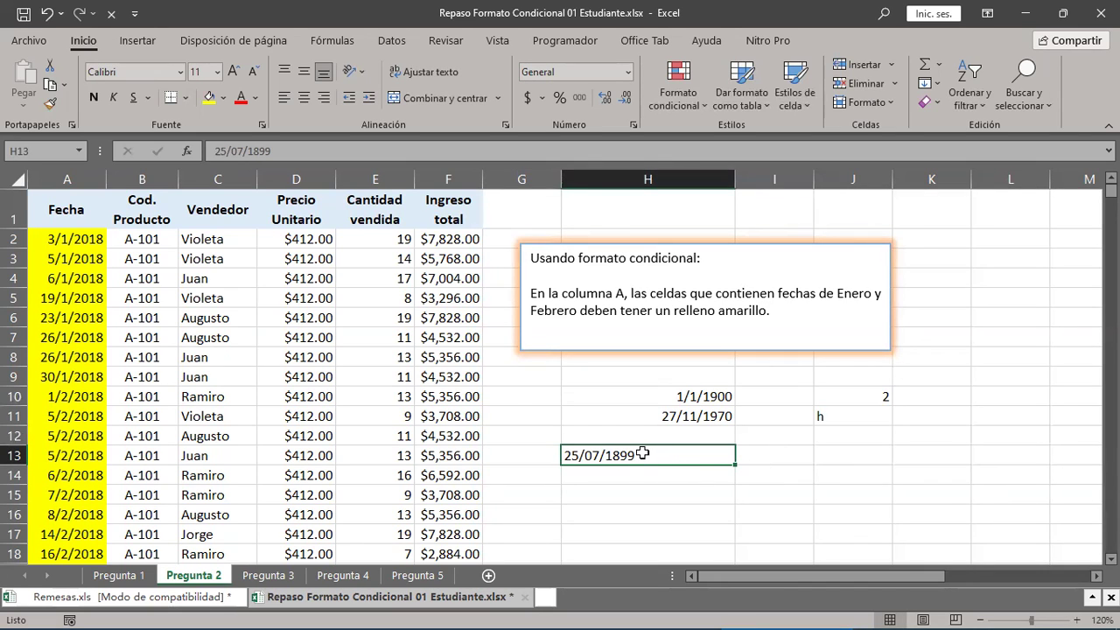
pyautogui.click(627, 73)
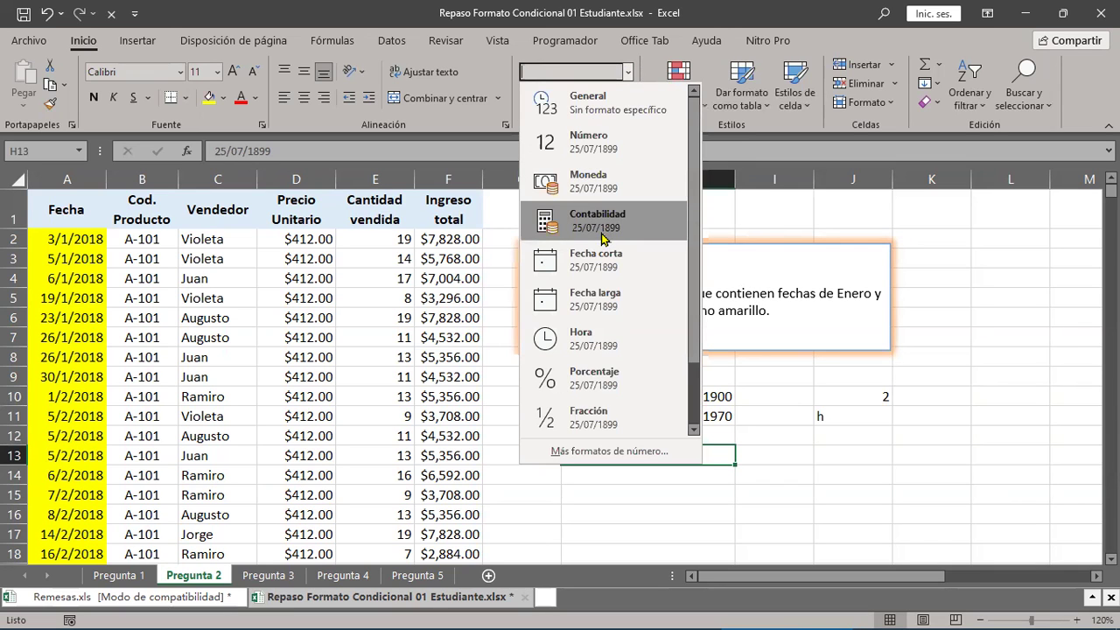
# Step: Apply Fecha corta to H13, leaving 25/07/1899 unchanged, then select H10
pyautogui.click(593, 260)
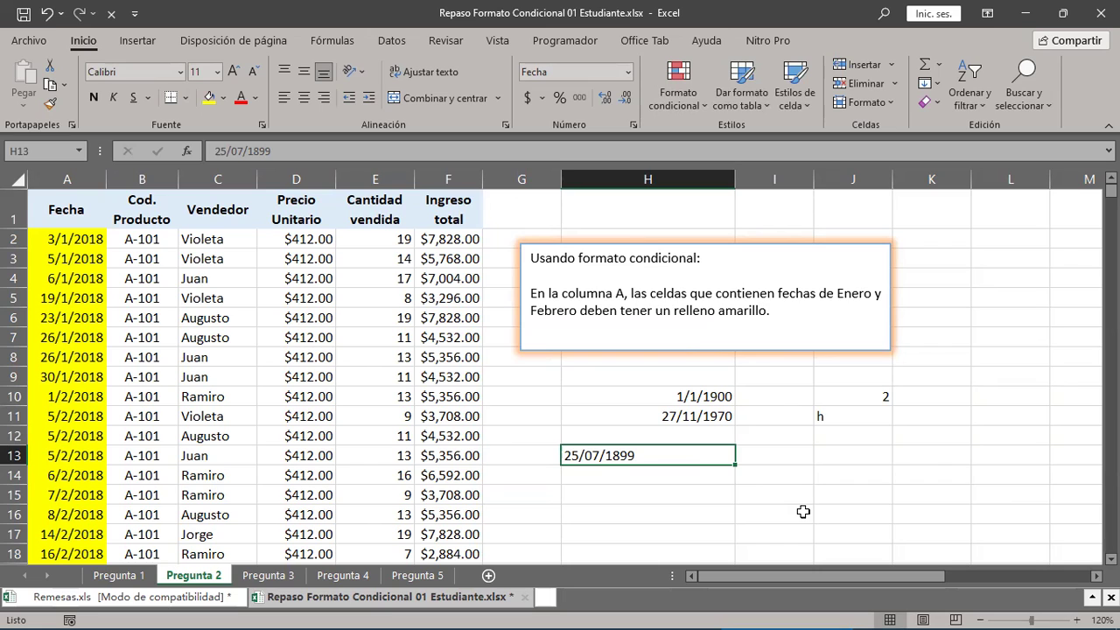
pyautogui.click(688, 400)
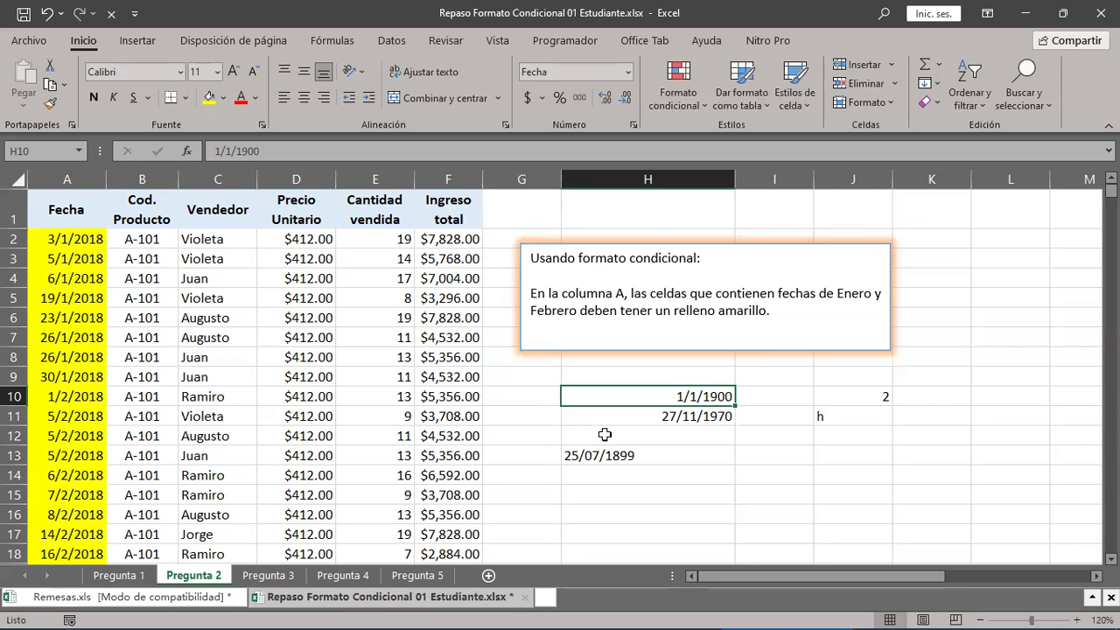
# Step: Enter -1 in H15 and format it as Fecha corta, which displays hash marks
pyautogui.click(687, 496)
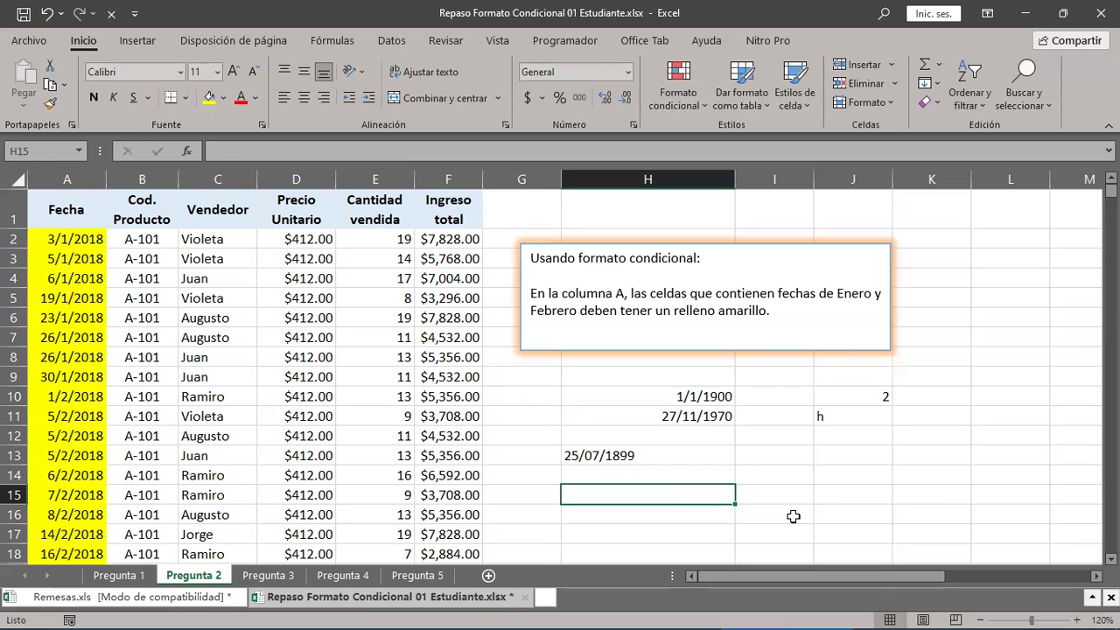
pyautogui.write('-1')
pyautogui.press('Return')
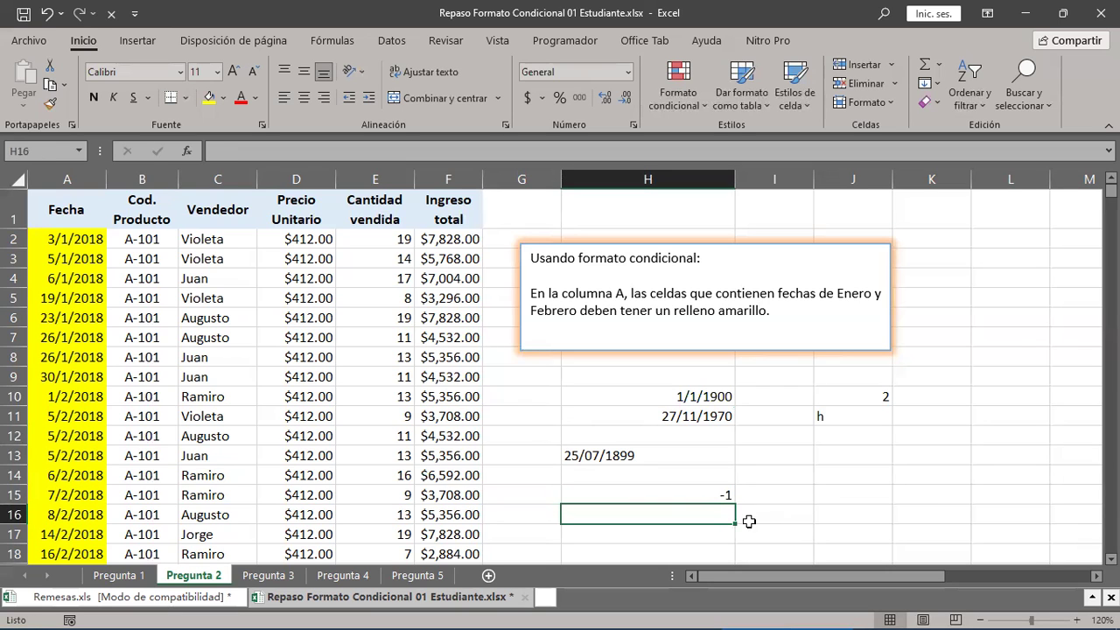
pyautogui.click(660, 495)
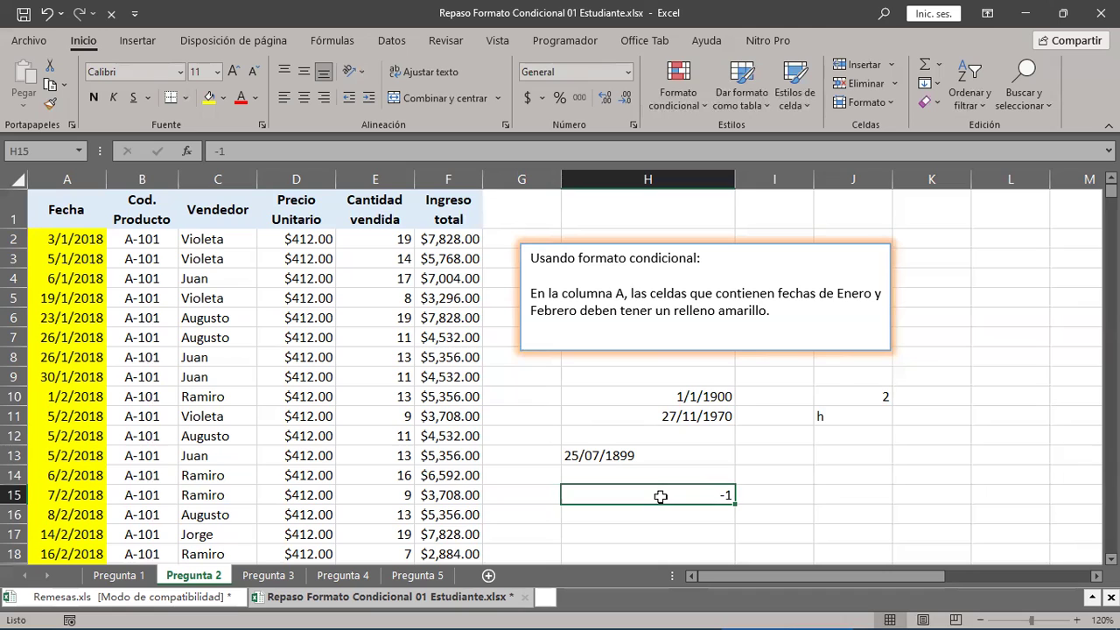
pyautogui.click(629, 72)
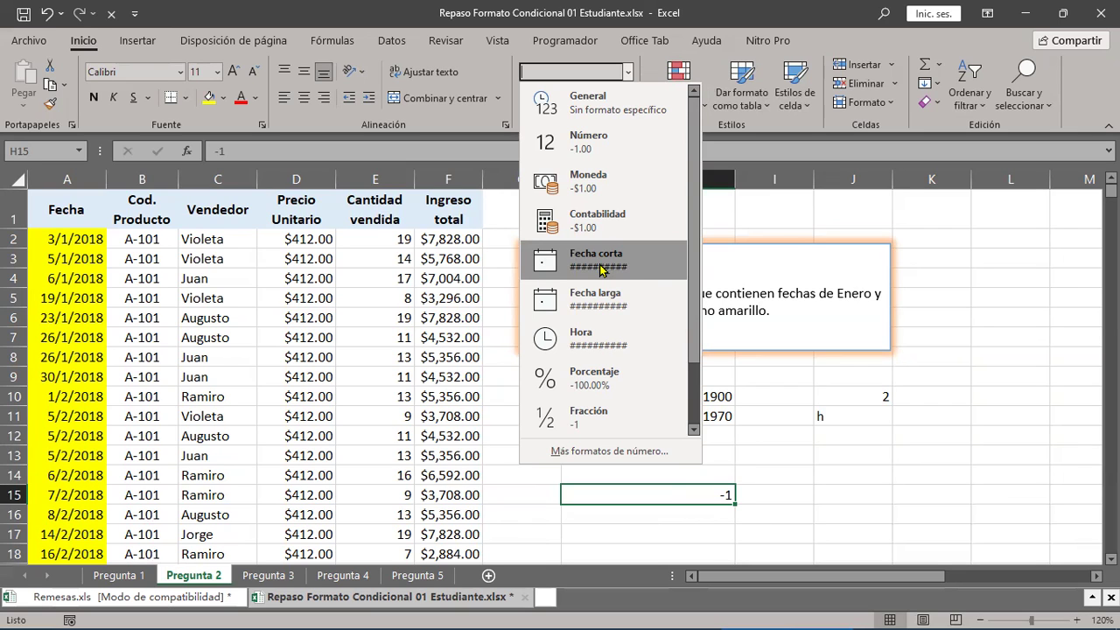
pyautogui.click(602, 270)
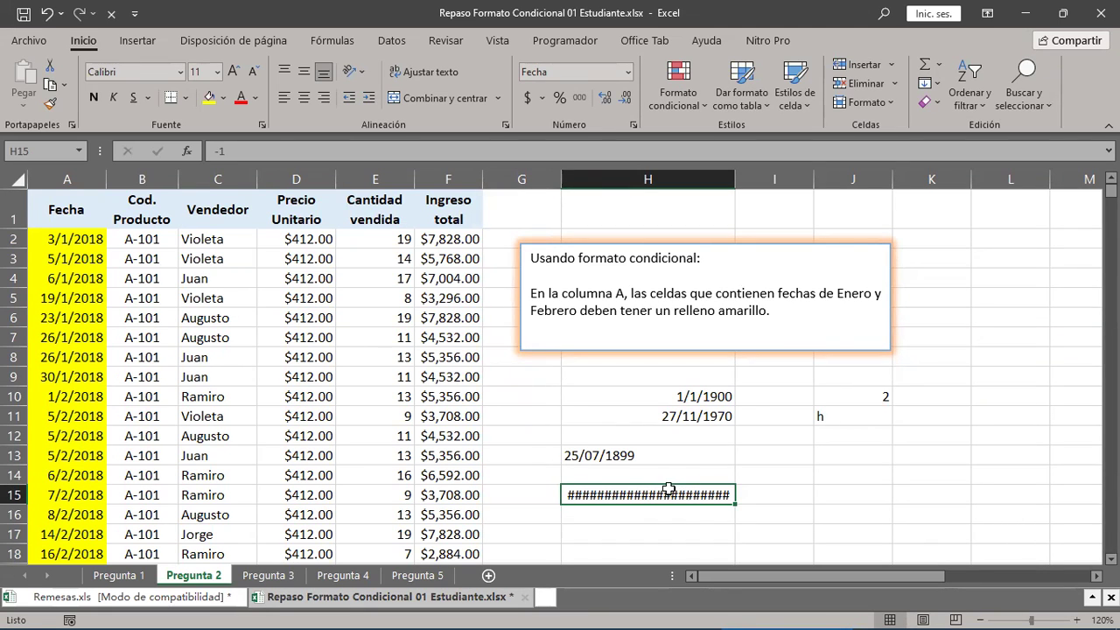
pyautogui.moveTo(668, 489)
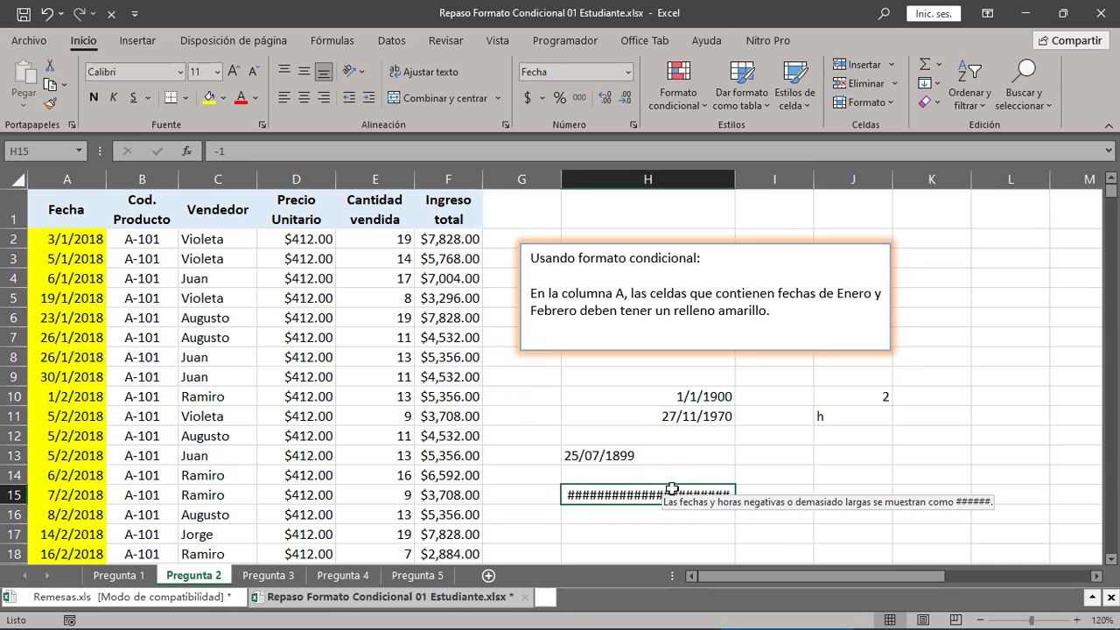
# Step: Widen column H, then undo three times to restore its width and H15's General format
pyautogui.moveTo(735, 179); pyautogui.dragTo(914, 182)
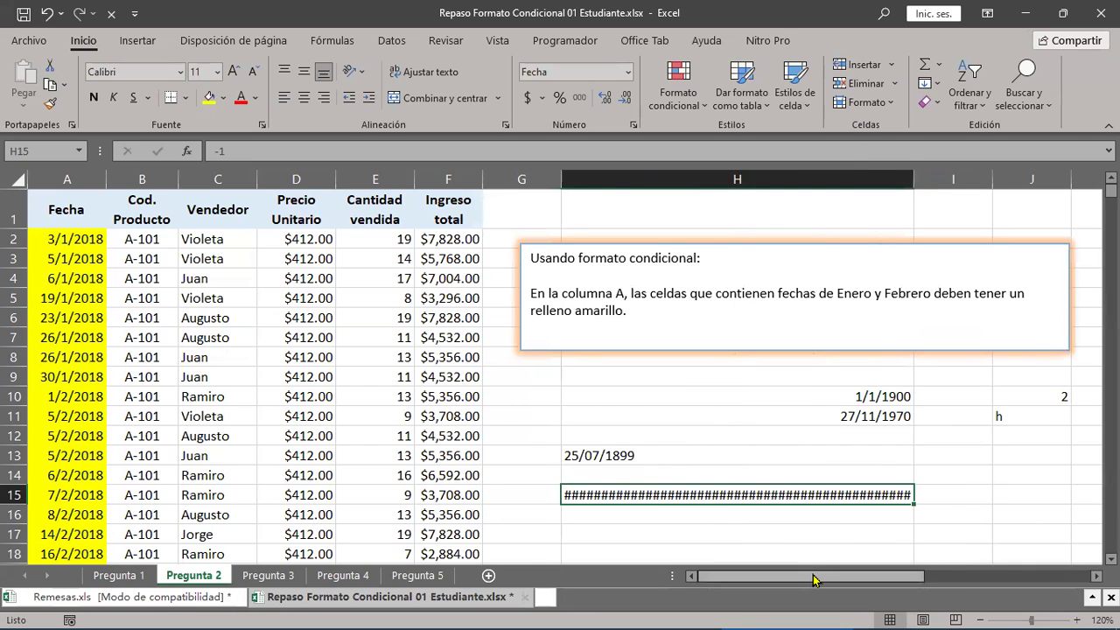
pyautogui.moveTo(817, 576); pyautogui.dragTo(898, 602)
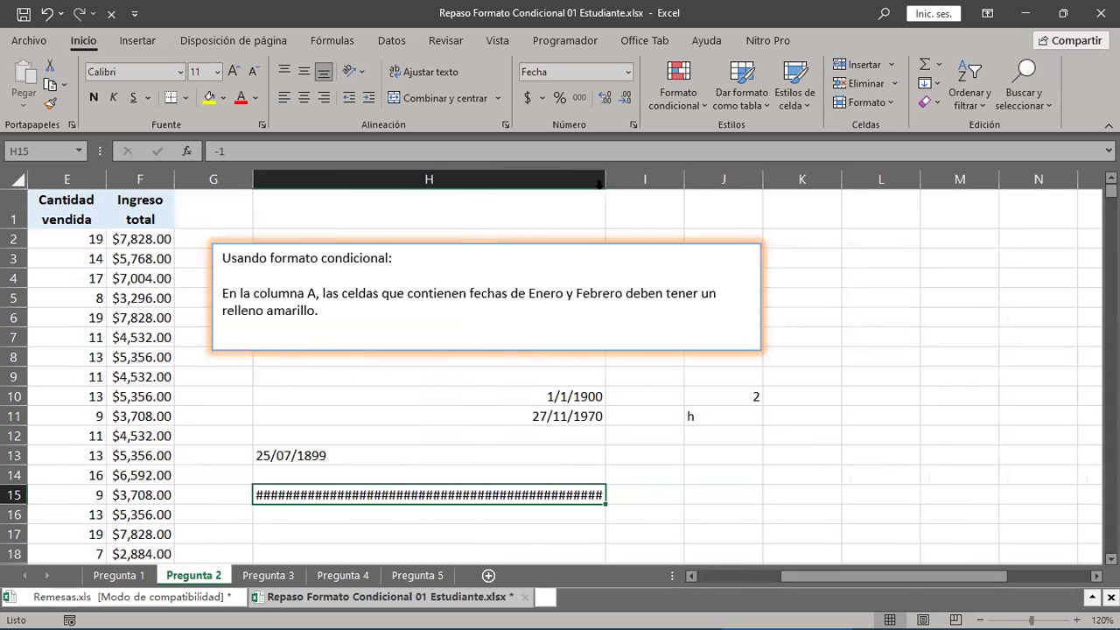
pyautogui.moveTo(608, 178); pyautogui.dragTo(945, 194)
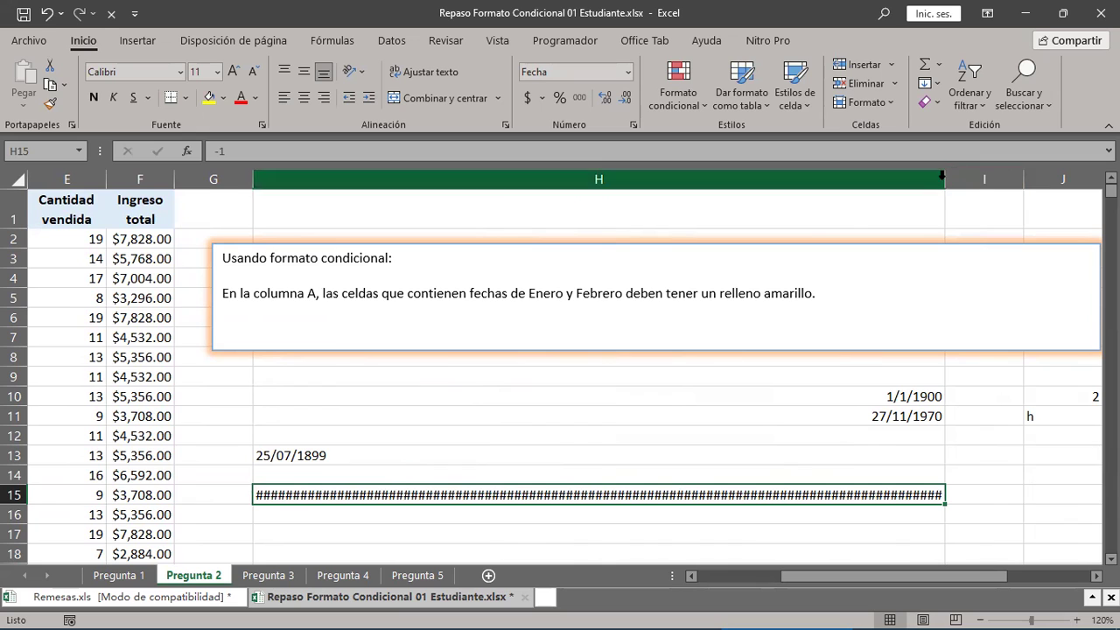
pyautogui.click(47, 15)
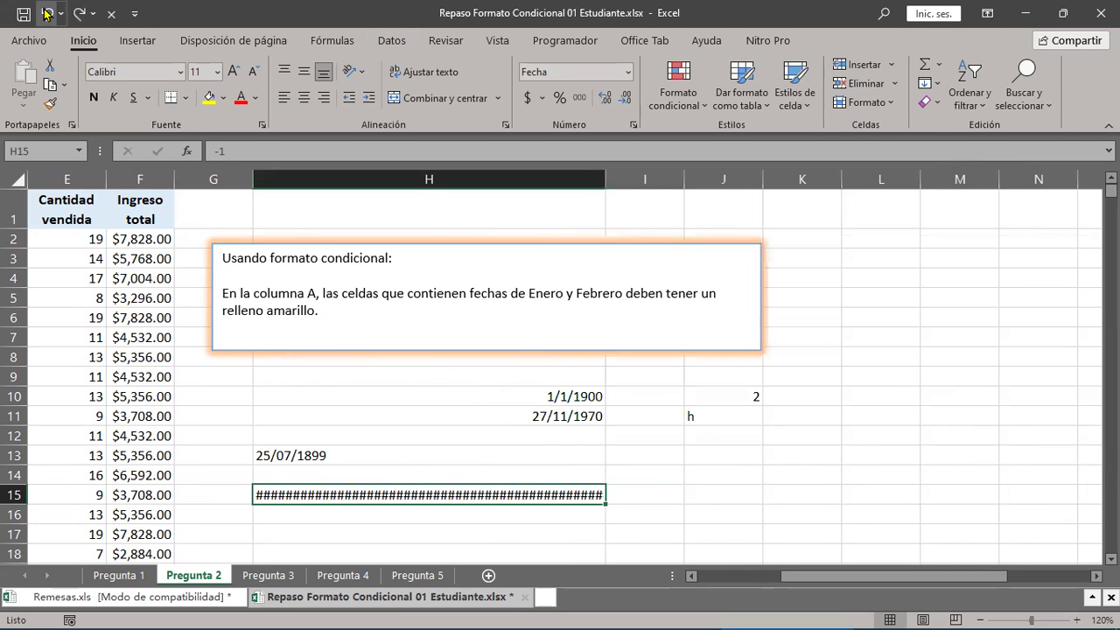
pyautogui.click(47, 15)
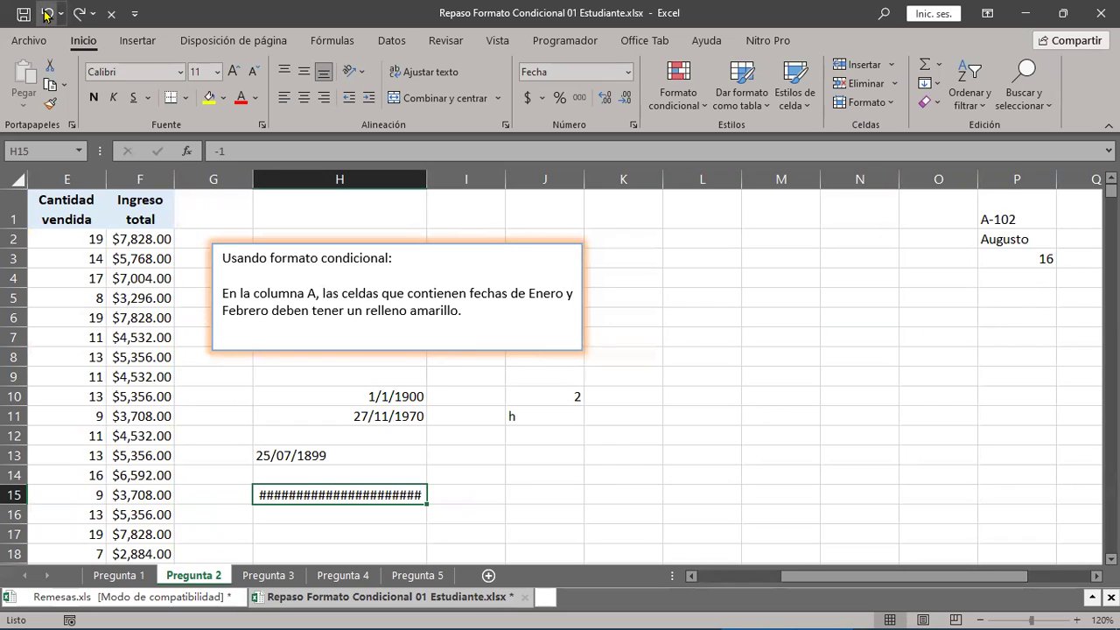
pyautogui.click(47, 14)
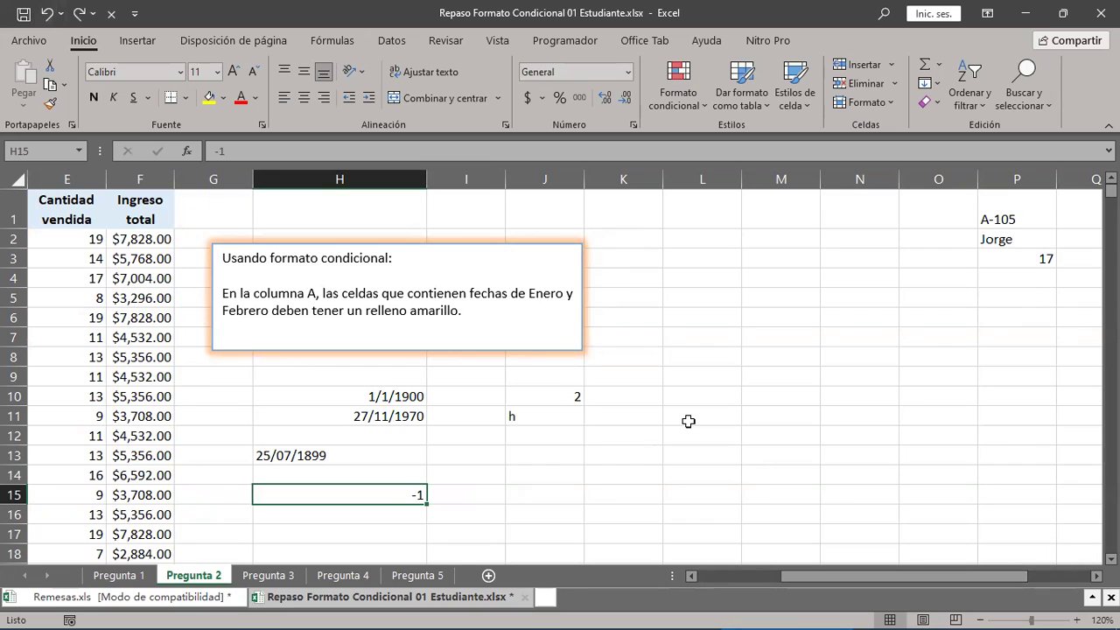
# Step: Move off H15 to J13 and select the column A dates in A2:A10
pyautogui.click(522, 457)
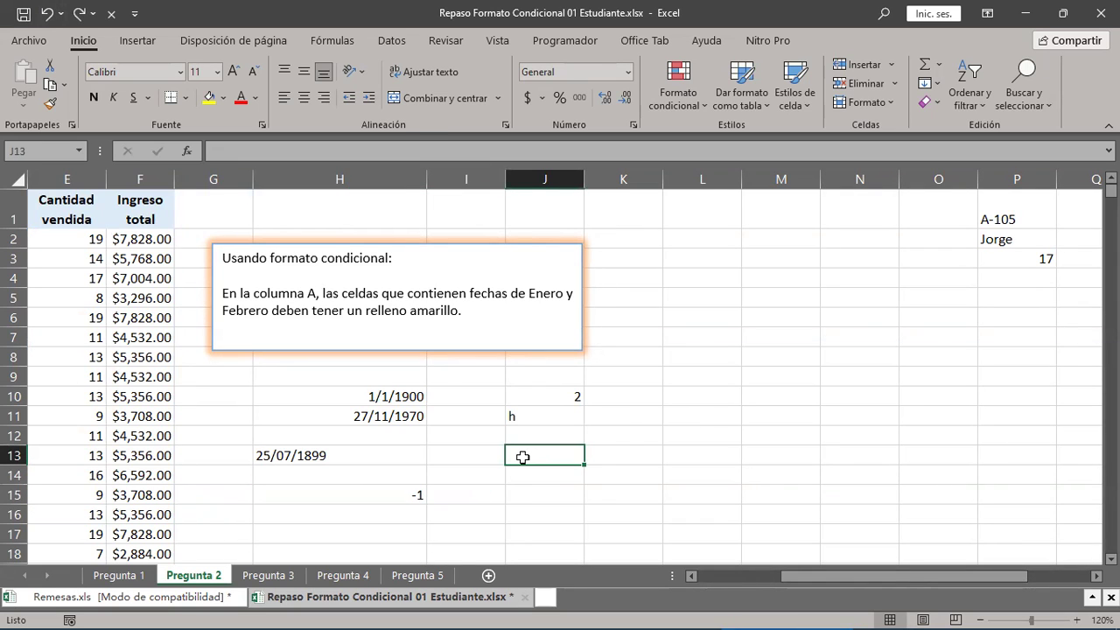
pyautogui.moveTo(843, 578); pyautogui.dragTo(748, 576)
pyautogui.moveTo(55, 241); pyautogui.dragTo(55, 396)
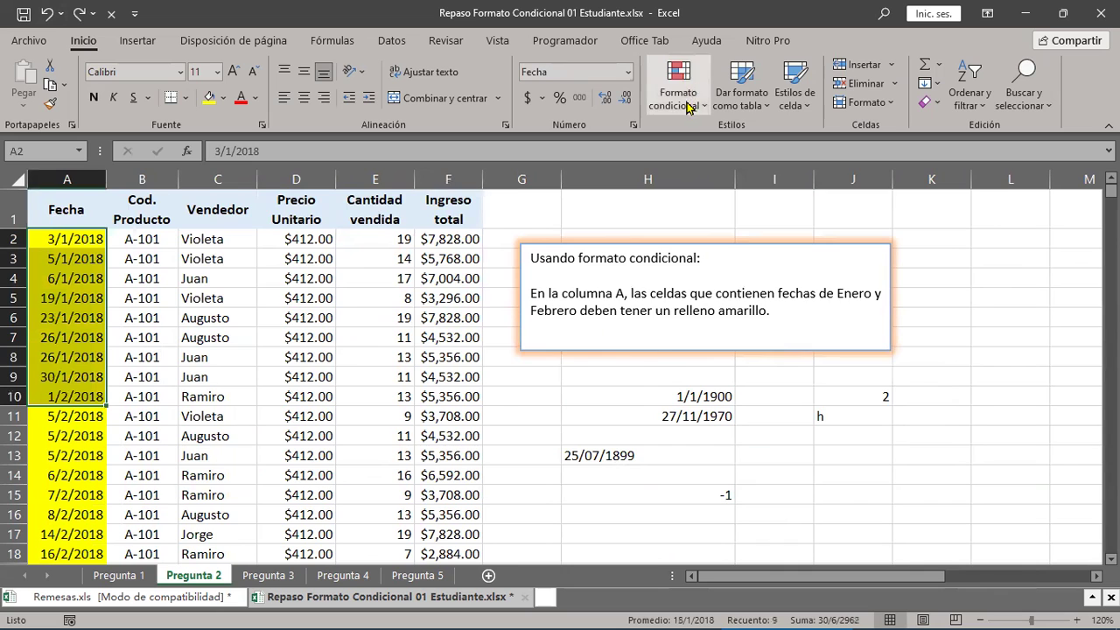
# Step: Review the yellow-fill rule for dates between 43101 and 43159, closing it without changes
pyautogui.click(681, 107)
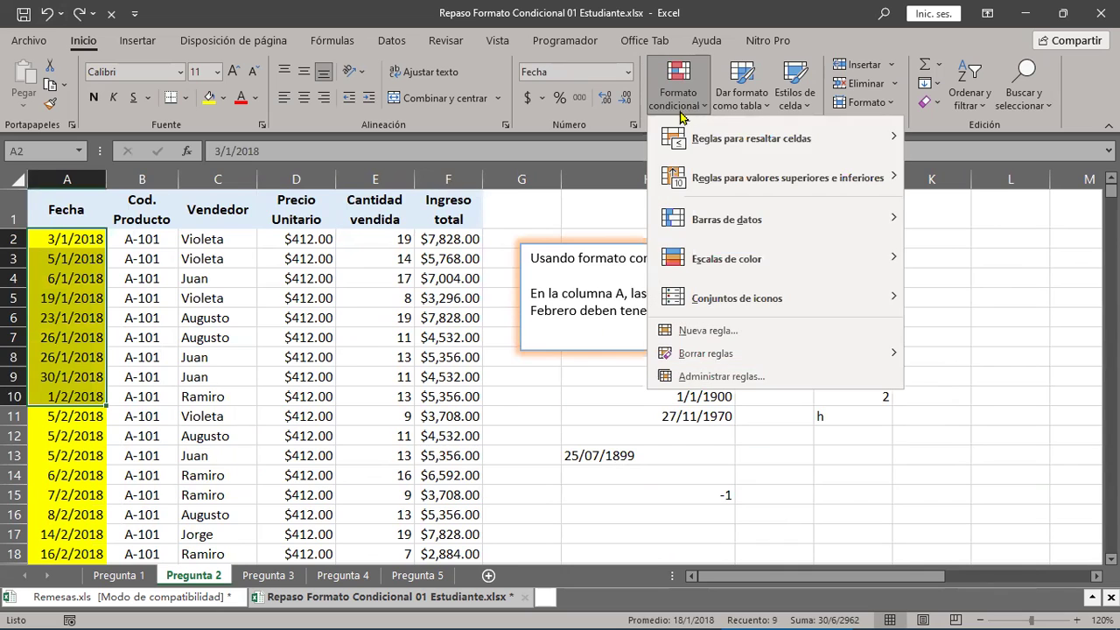
pyautogui.click(719, 378)
pyautogui.click(506, 413)
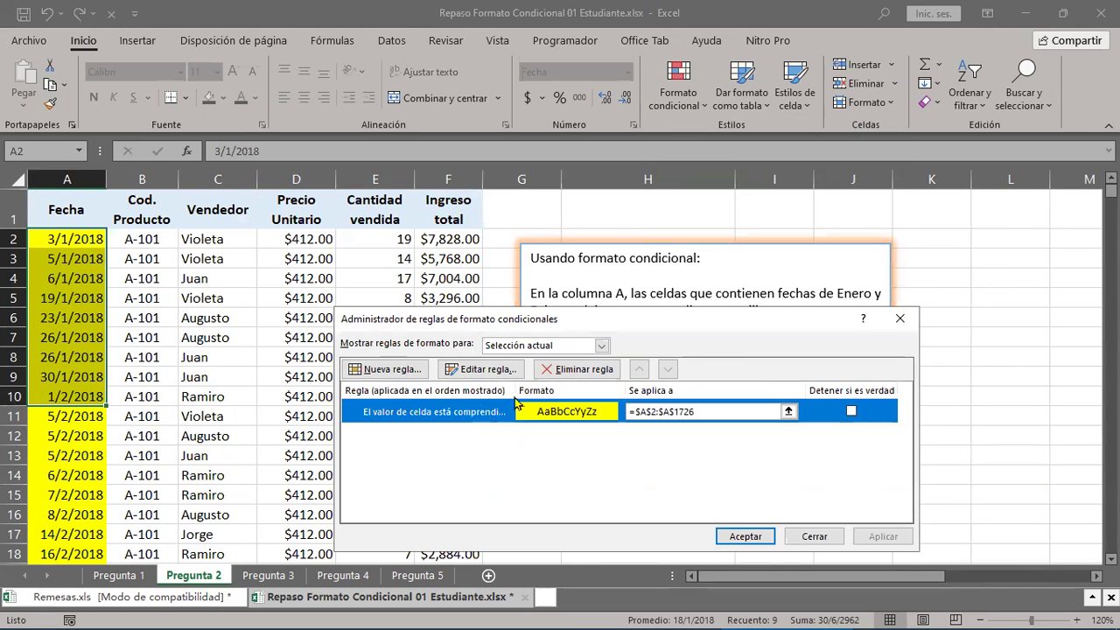
pyautogui.click(481, 369)
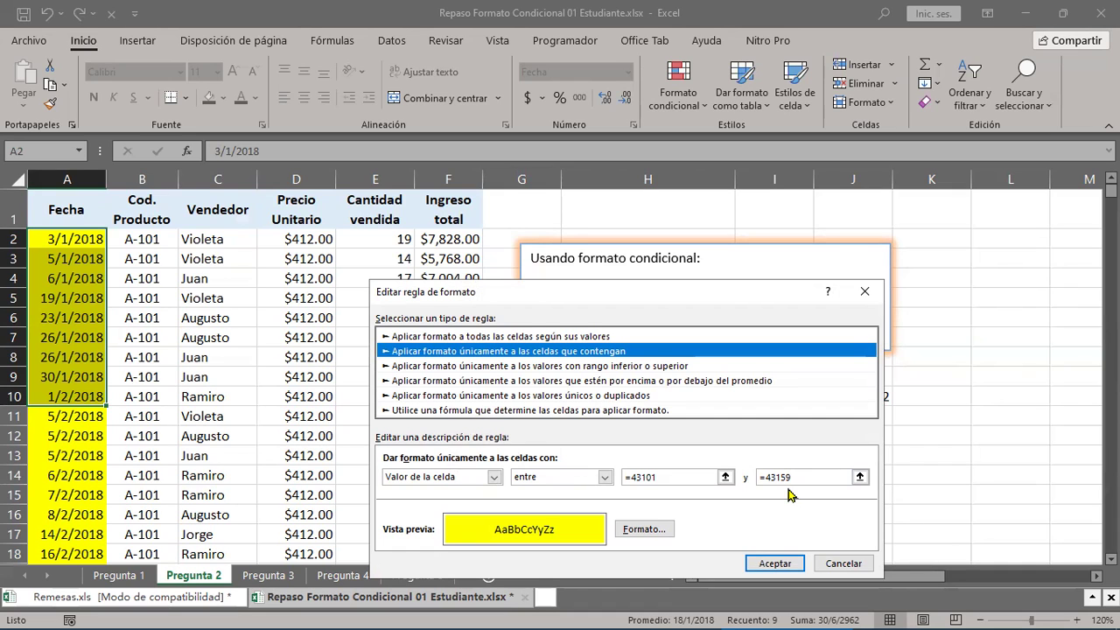
pyautogui.click(864, 291)
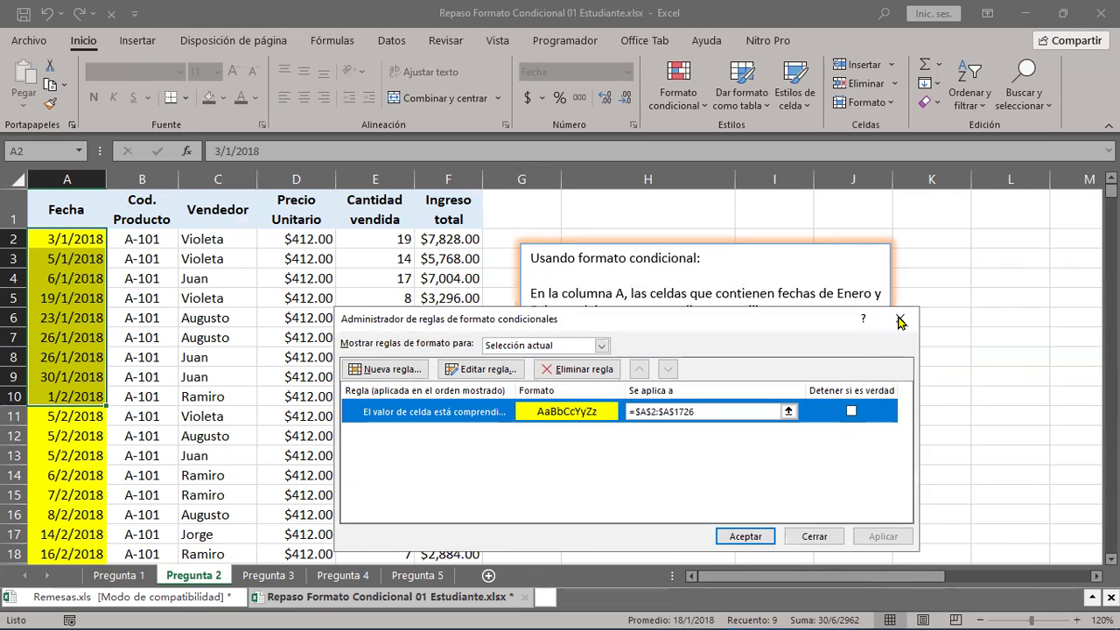
pyautogui.click(900, 318)
pyautogui.scroll(-1, 683, 438)
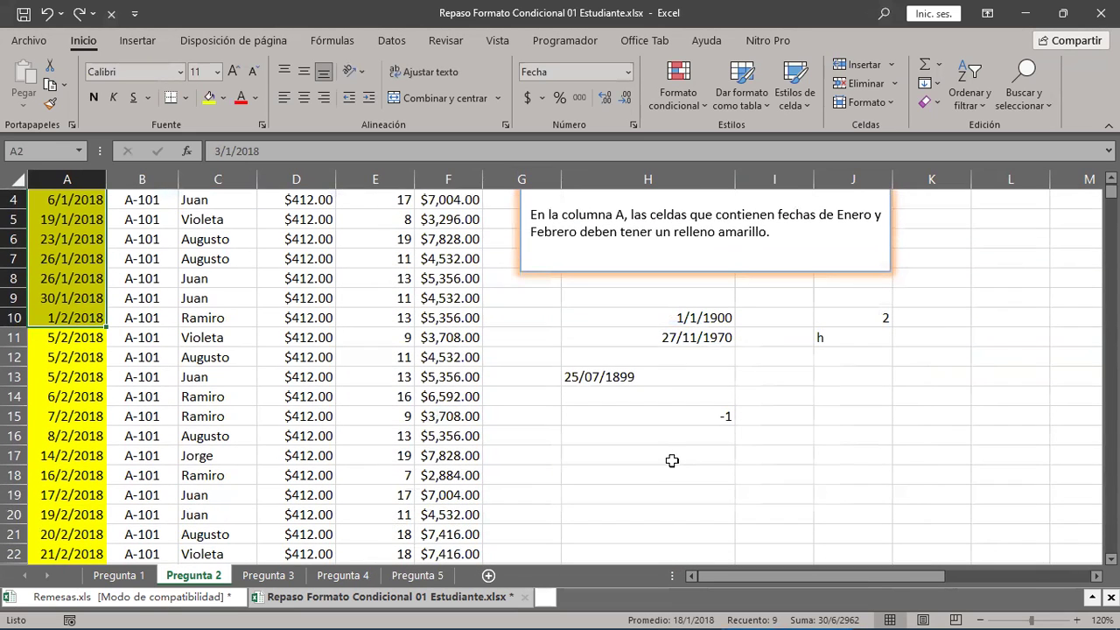
# Step: Enter the serial number 43101 in cell H17, correcting the initial 23101 typo
pyautogui.click(709, 448)
pyautogui.write('23101')
pyautogui.press('Return')
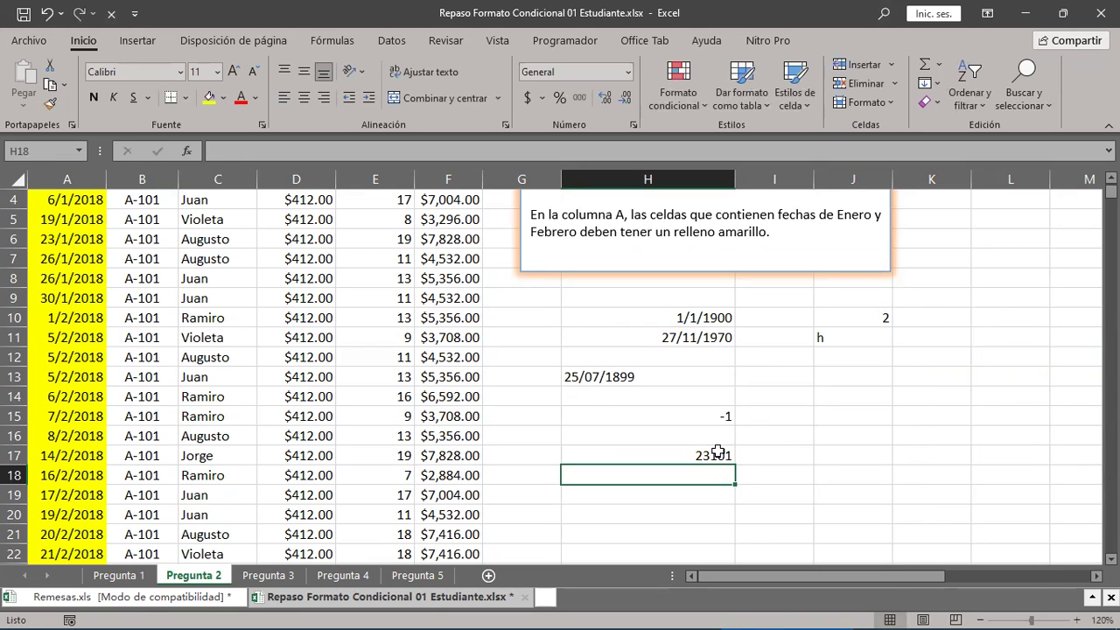
pyautogui.click(661, 455)
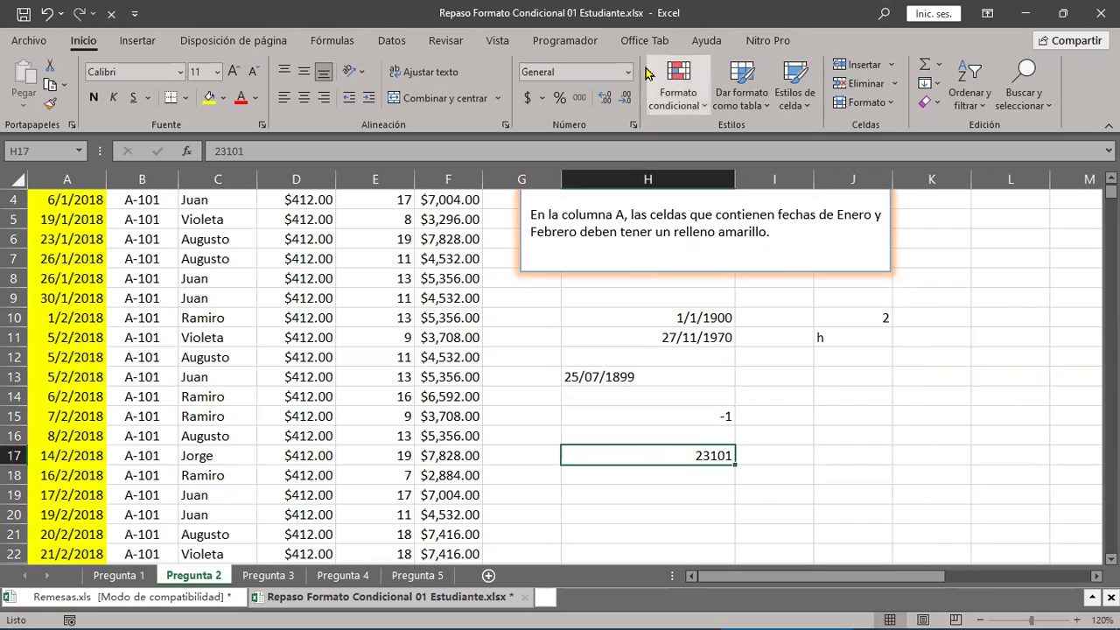
pyautogui.doubleClick(696, 455)
pyautogui.press('Delete')
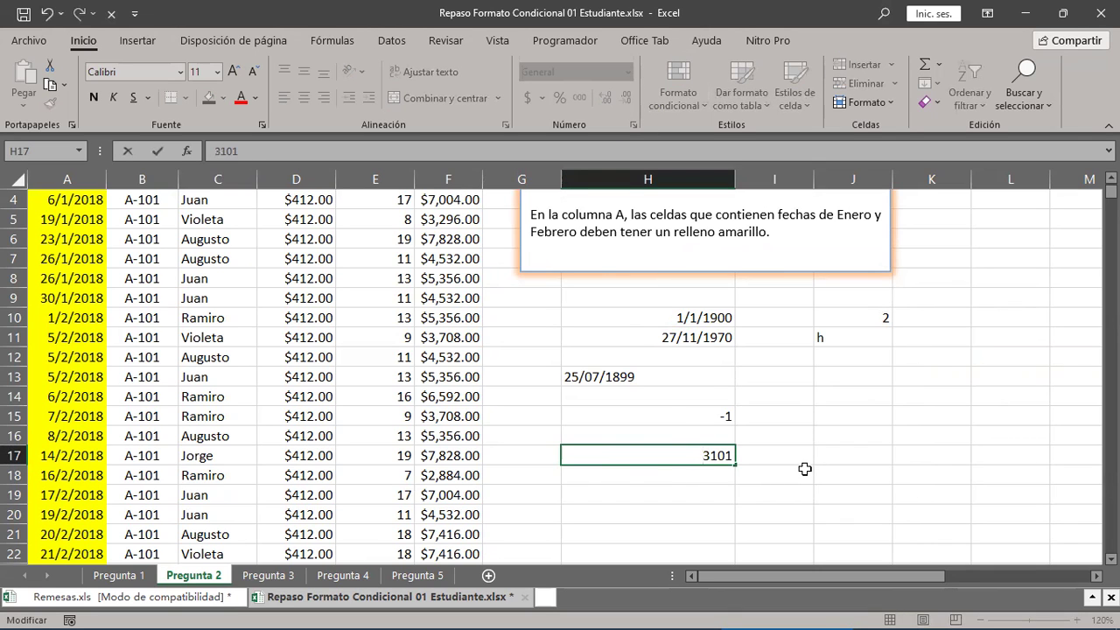
pyautogui.write('5')
pyautogui.press('BackSpace')
pyautogui.write('4')
pyautogui.press('Return')
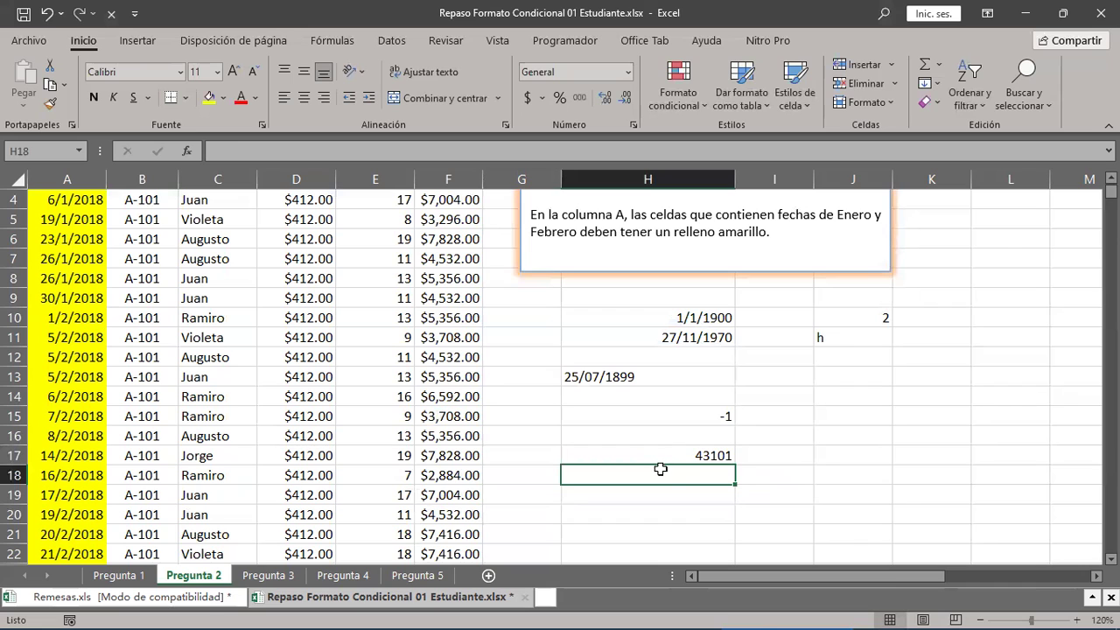
# Step: Format H17 as Fecha corta so it displays 1/1/2018
pyautogui.click(672, 451)
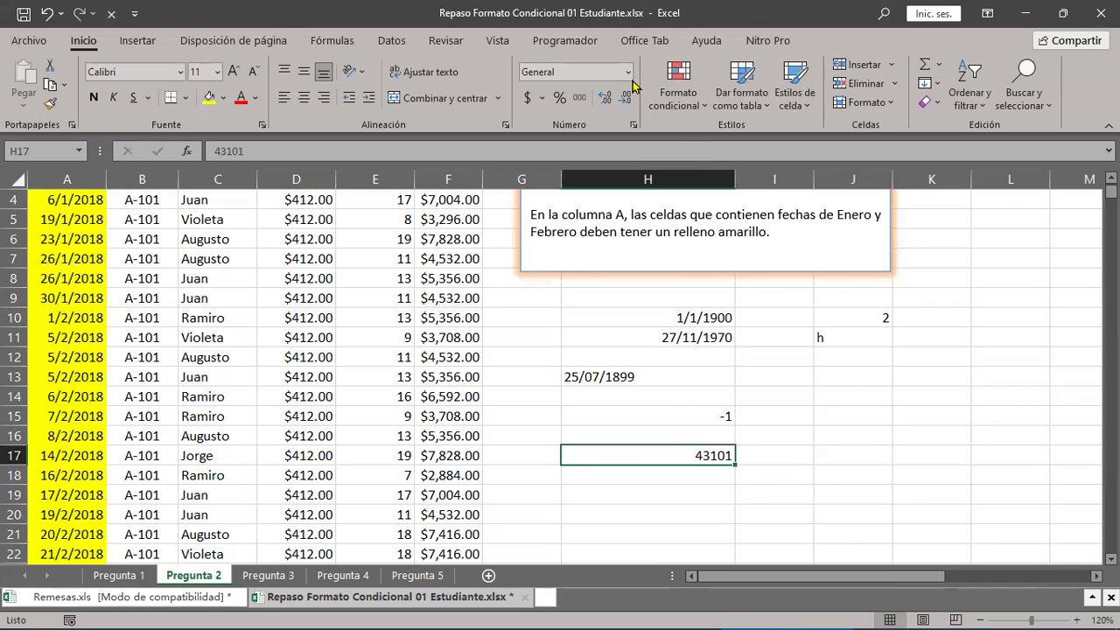
pyautogui.click(627, 71)
pyautogui.click(593, 278)
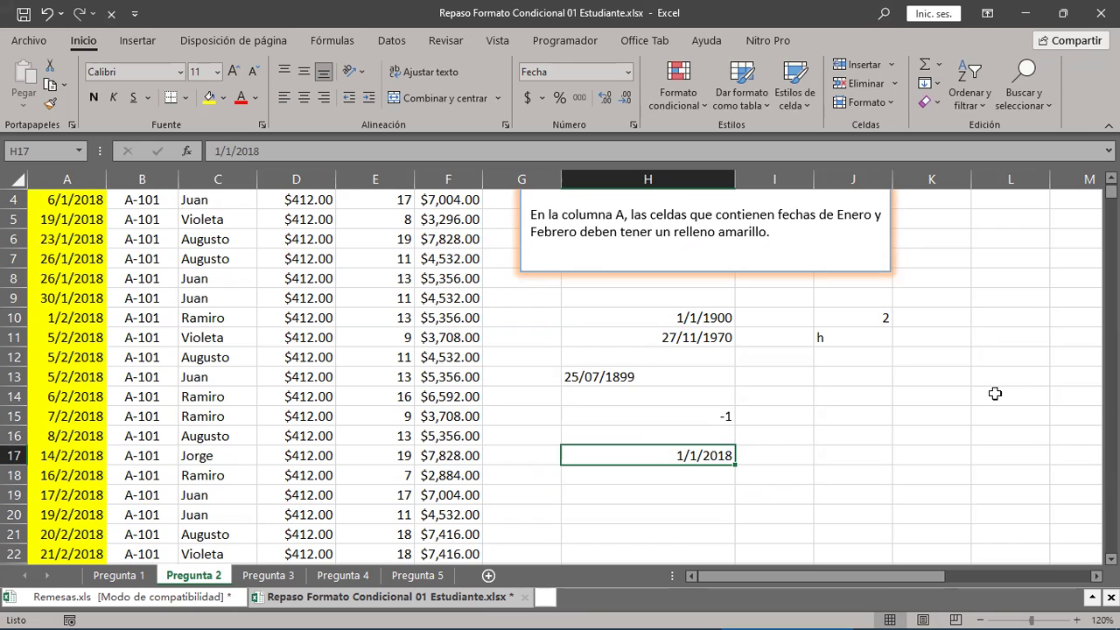
# Step: Open the conditional formatting rules manager for the column A date cell A10
pyautogui.click(679, 98)
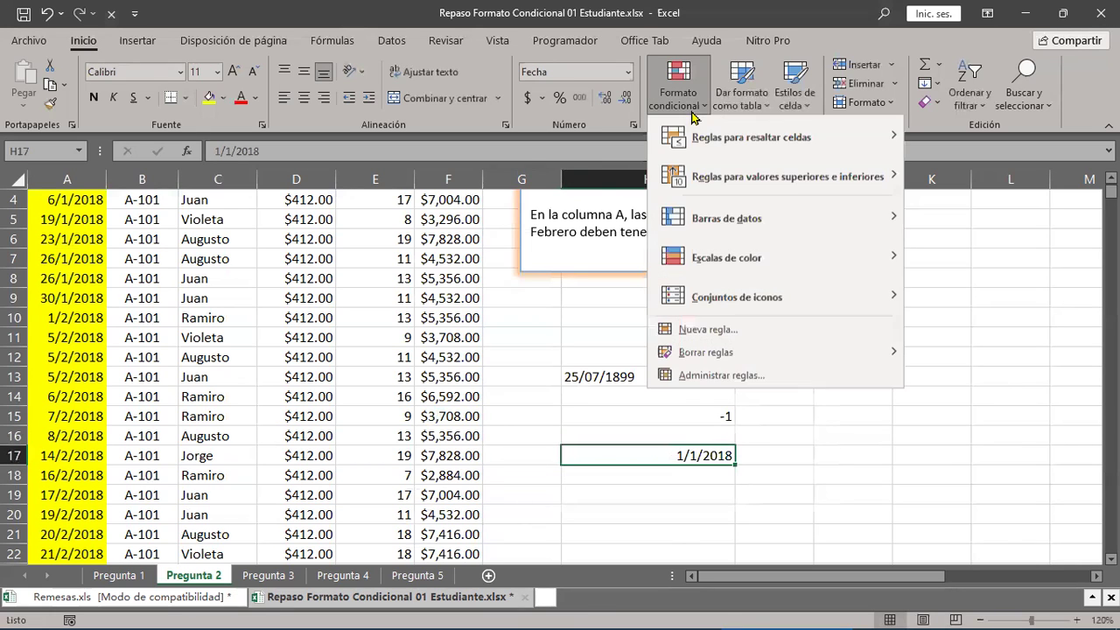
pyautogui.click(703, 378)
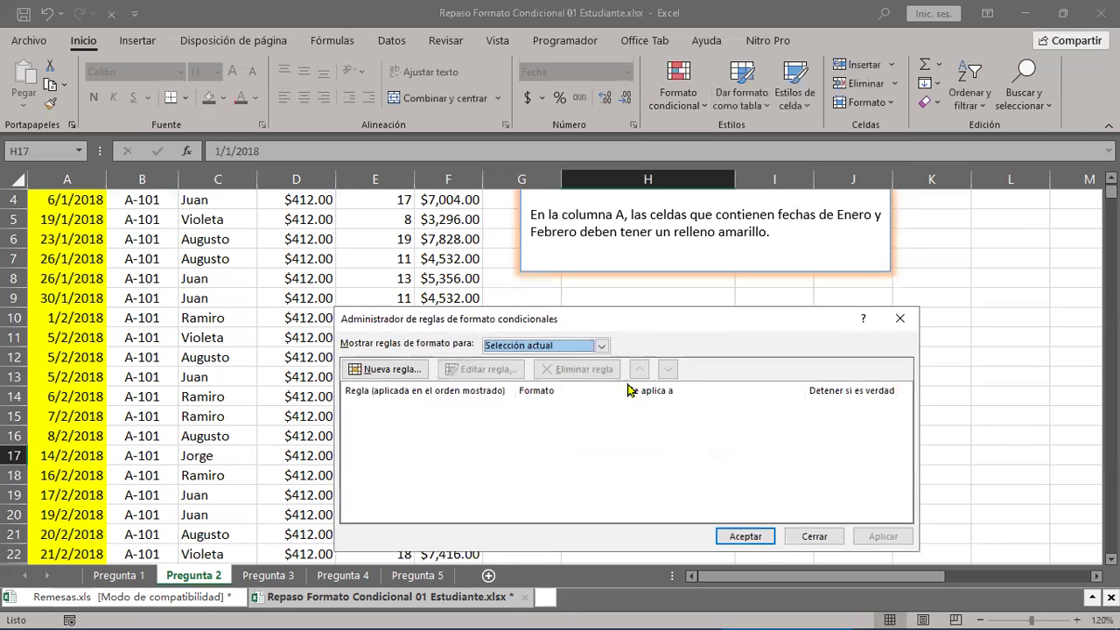
pyautogui.click(906, 329)
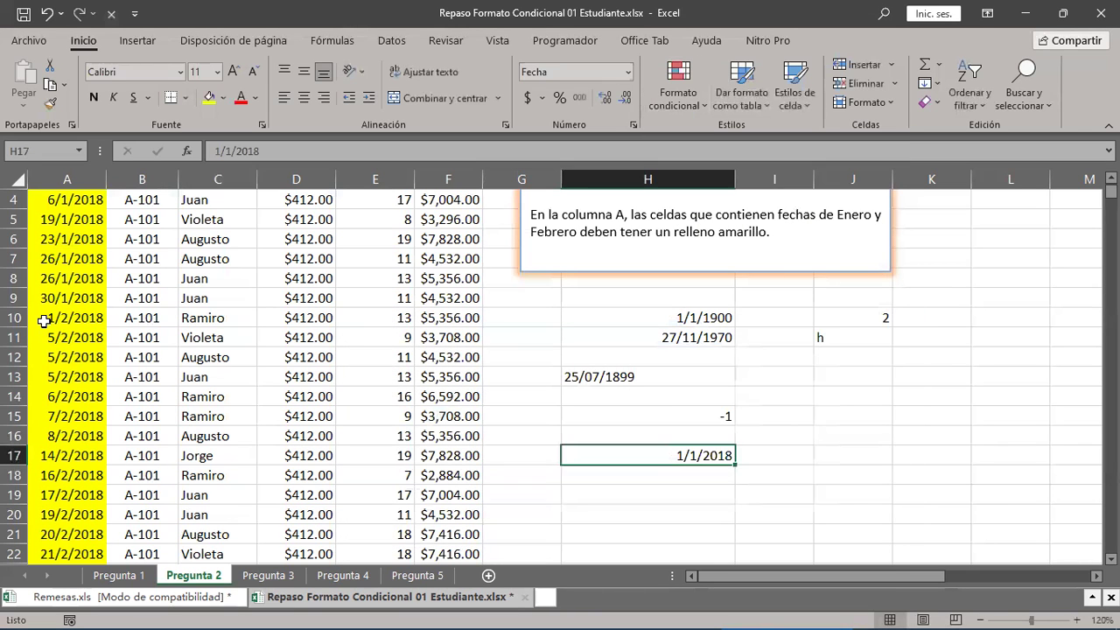
pyautogui.click(42, 320)
pyautogui.click(677, 98)
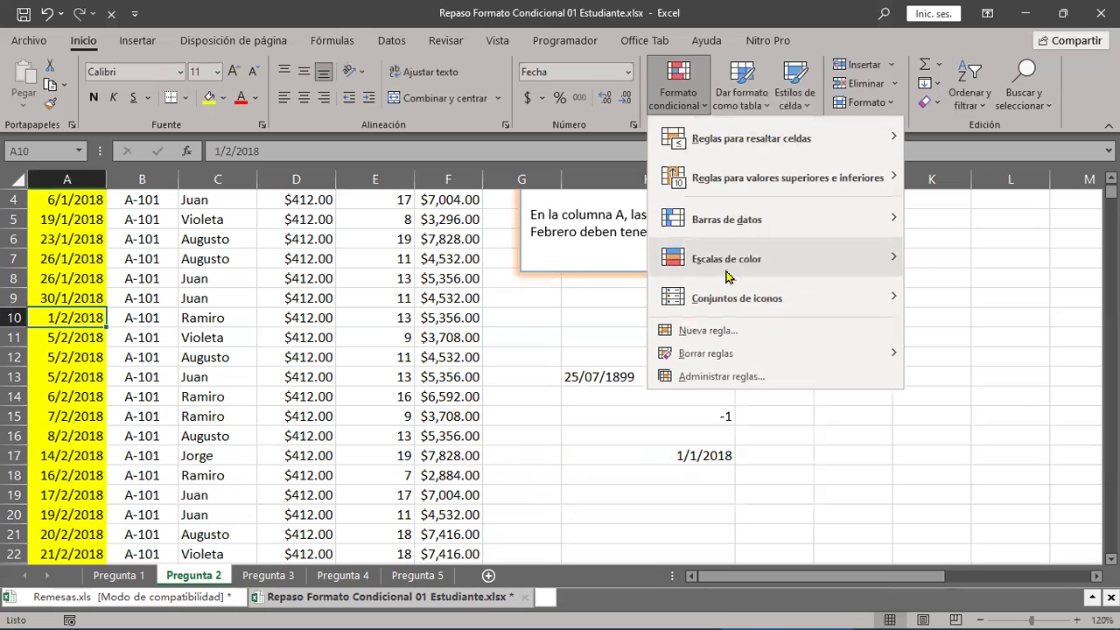
pyautogui.click(697, 378)
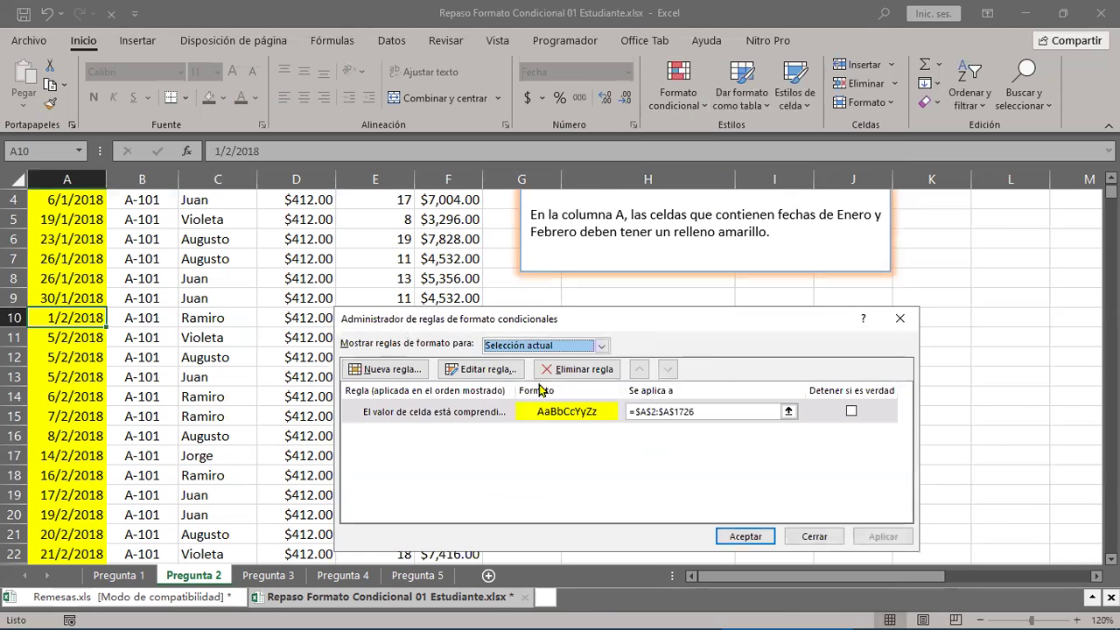
# Step: Inspect the column A rule in Editar regla, close both dialogs unchanged, then go to Pregunta 3
pyautogui.click(466, 372)
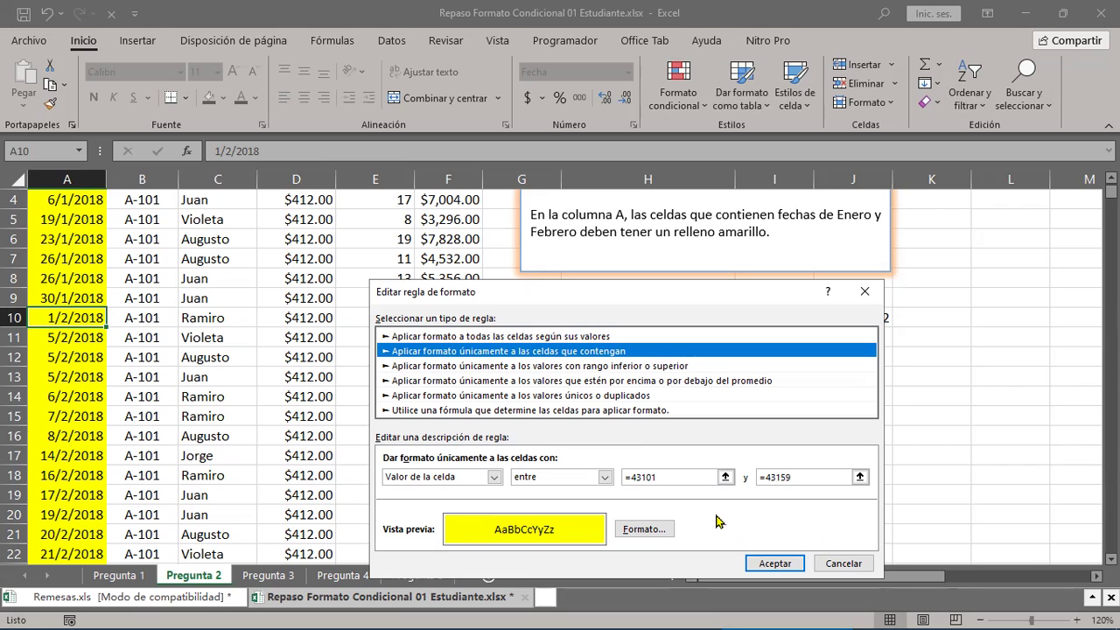
pyautogui.click(864, 290)
pyautogui.click(804, 537)
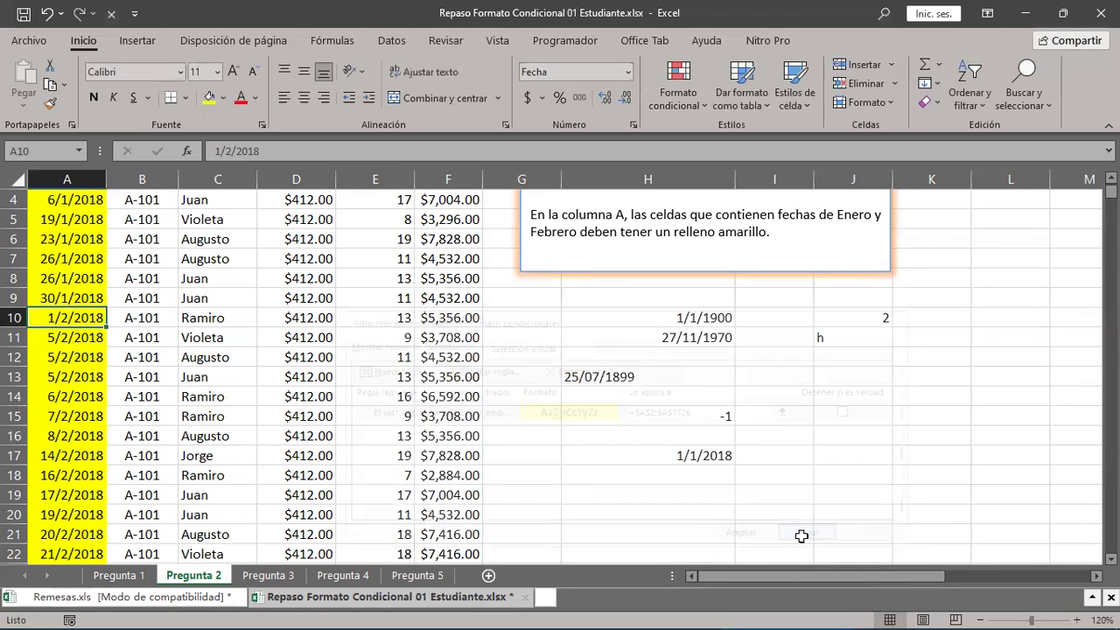
pyautogui.click(267, 576)
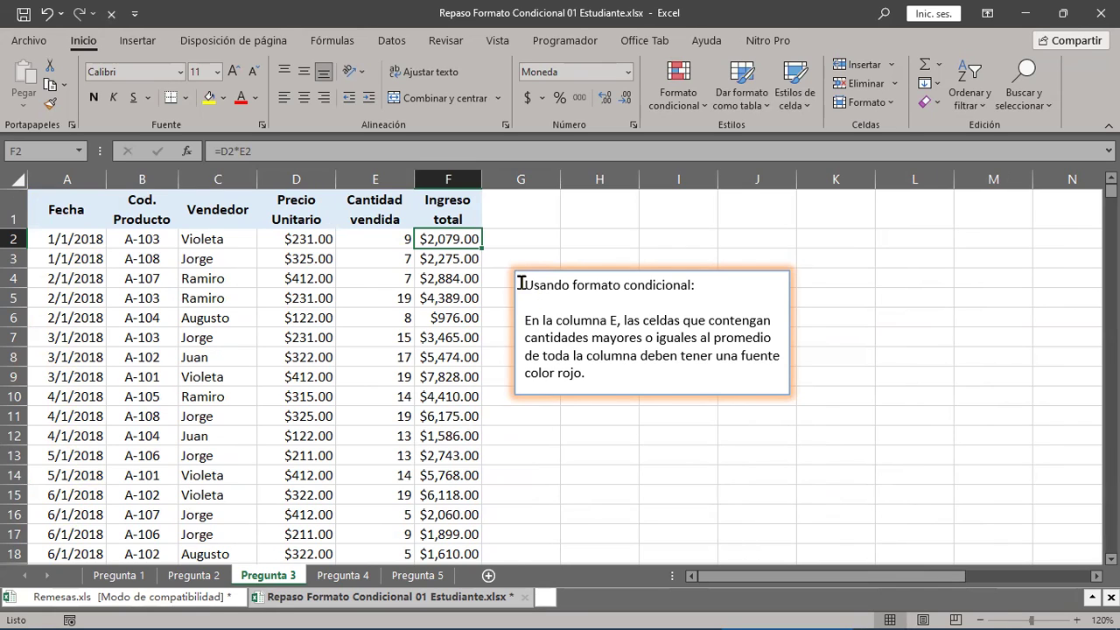
pyautogui.moveTo(526, 322); pyautogui.dragTo(762, 337)
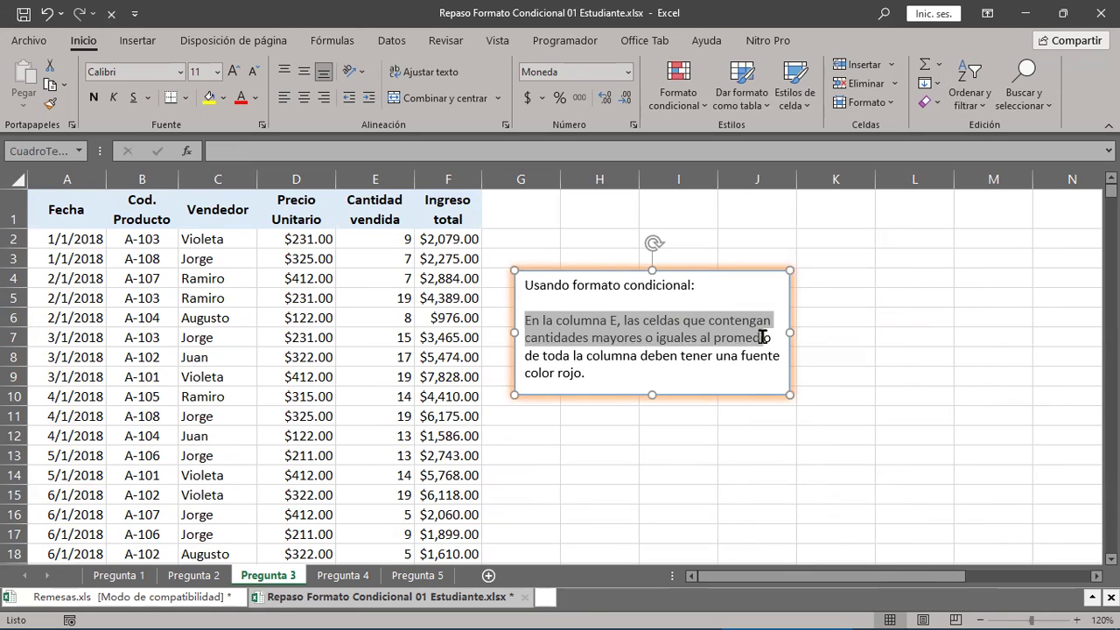
pyautogui.moveTo(762, 337); pyautogui.dragTo(773, 350)
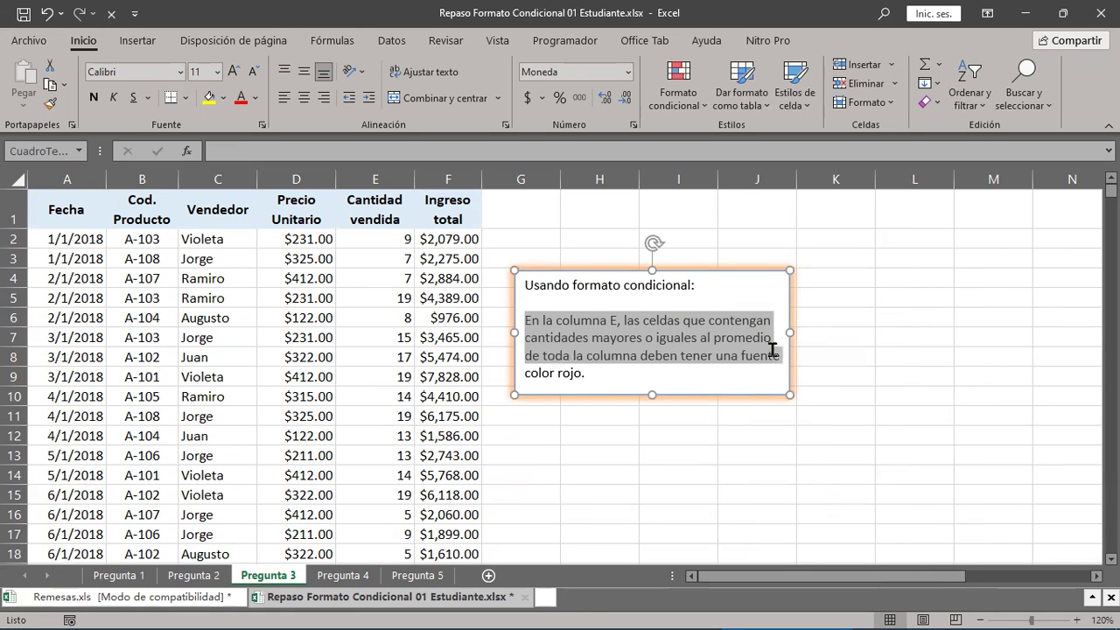
pyautogui.moveTo(772, 350); pyautogui.dragTo(765, 375)
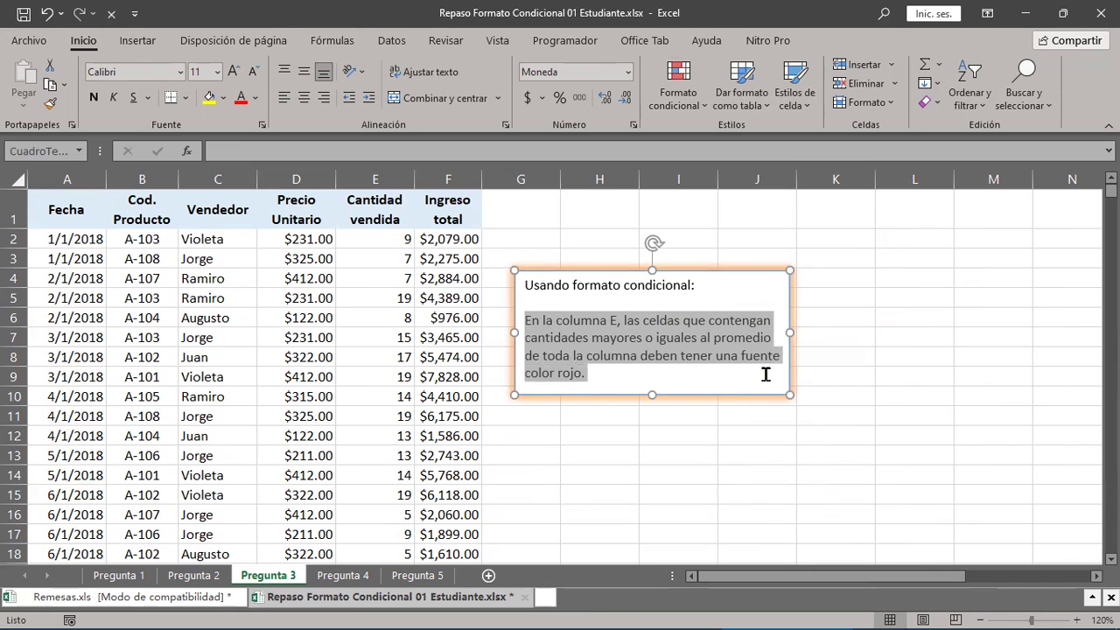
pyautogui.click(651, 346)
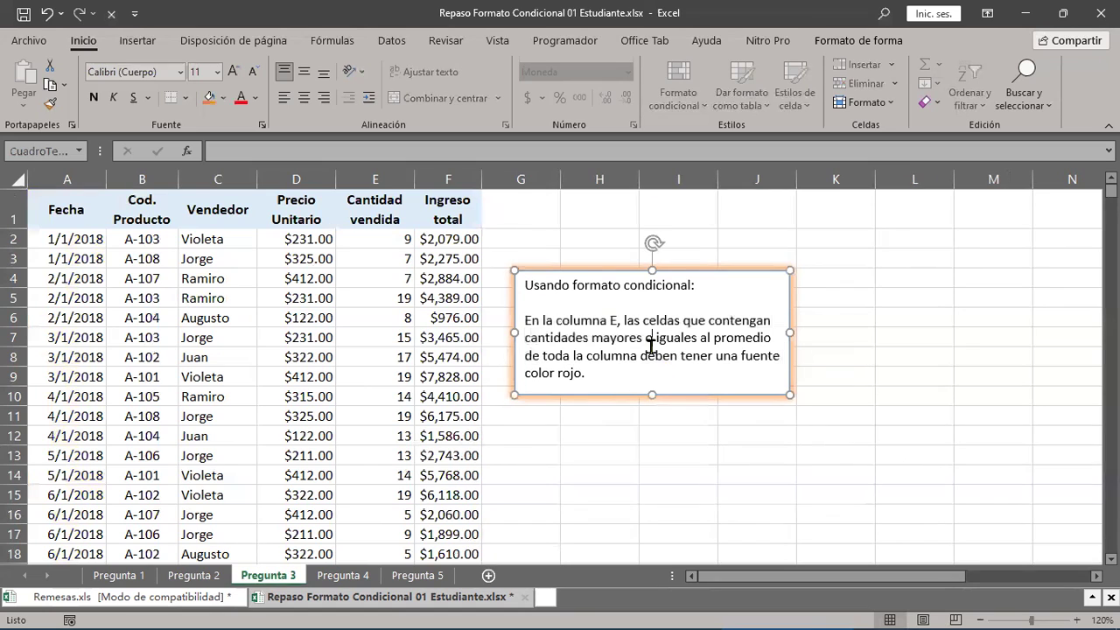
pyautogui.moveTo(713, 339); pyautogui.dragTo(777, 337)
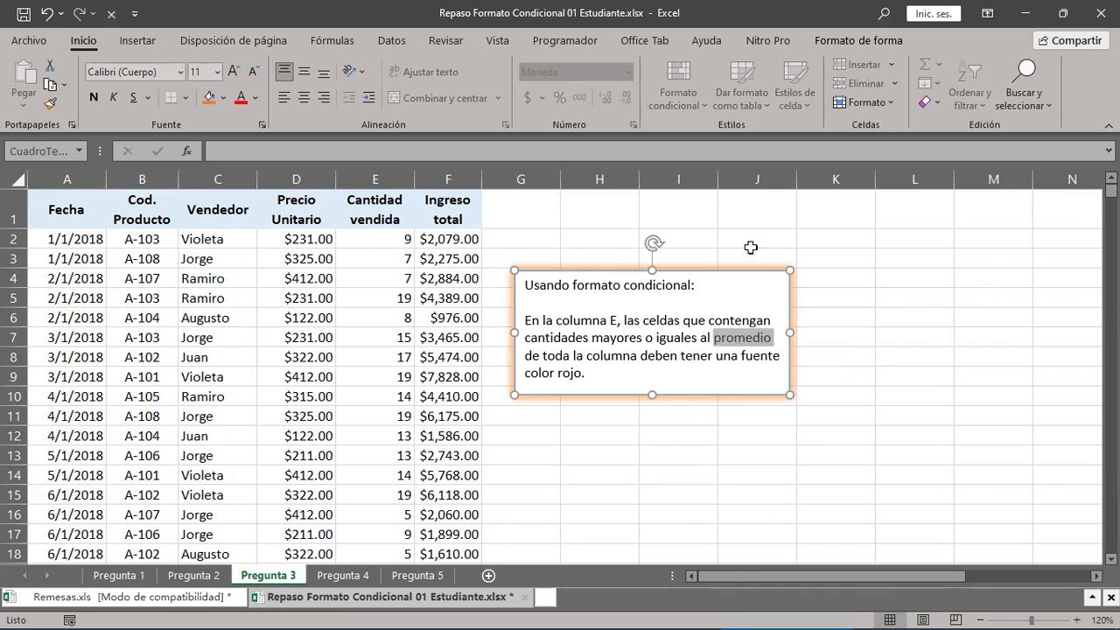
pyautogui.click(596, 240)
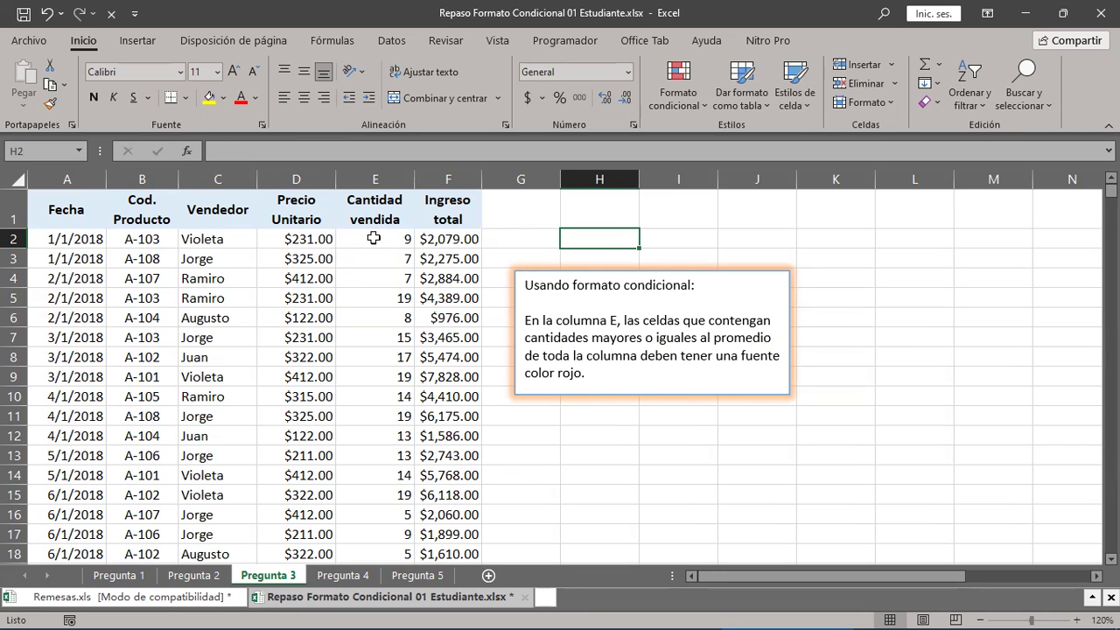
# Step: Select E2:E1726, start a new formatting rule, and drag its window aside to show the instructions
pyautogui.click(374, 238)
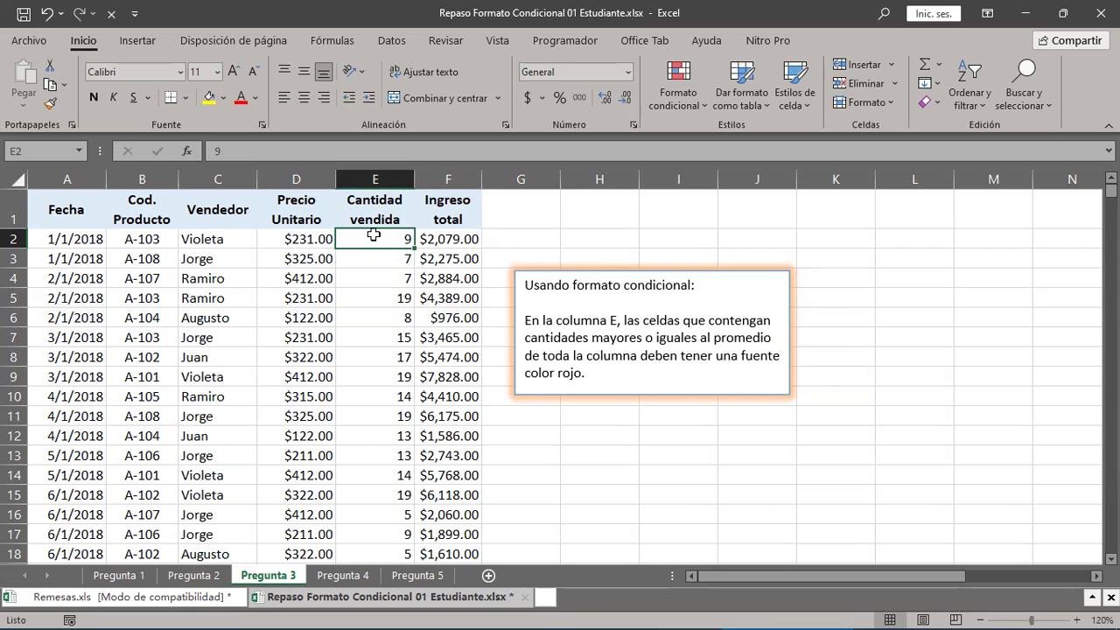
pyautogui.hotkey('ctrl', 'shift', 'Down')
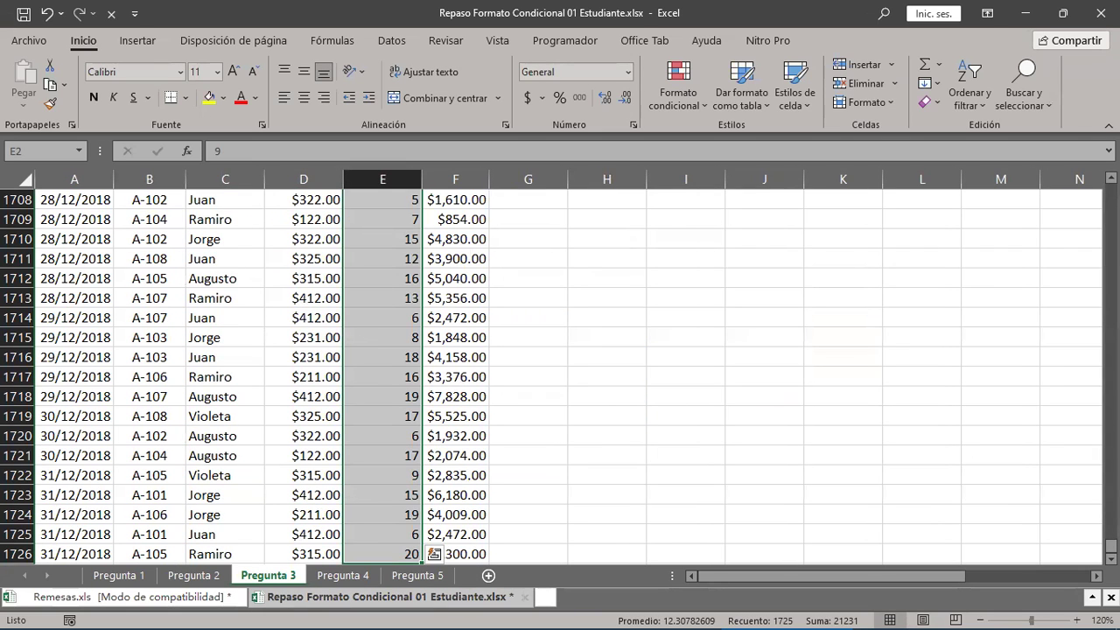
pyautogui.hotkey('ctrl', 'BackSpace')
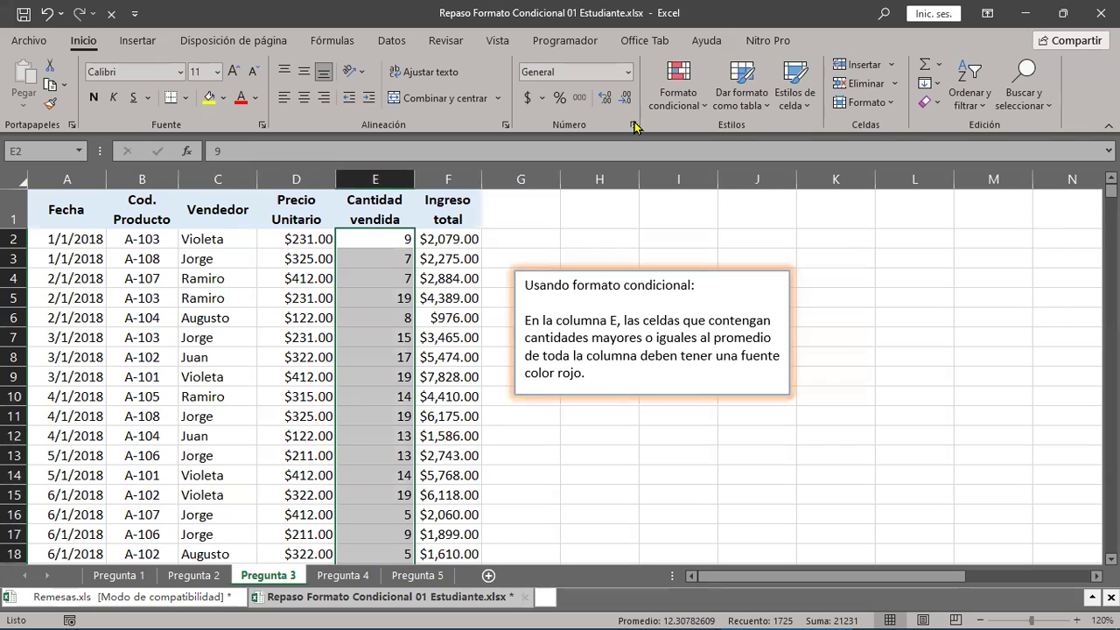
pyautogui.click(706, 106)
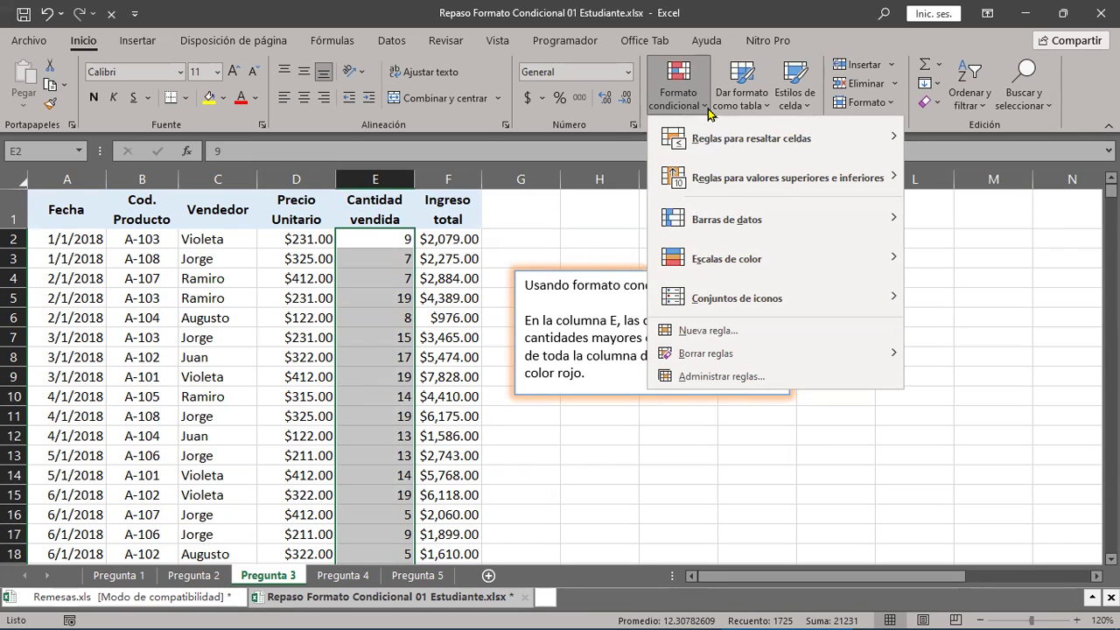
pyautogui.click(707, 331)
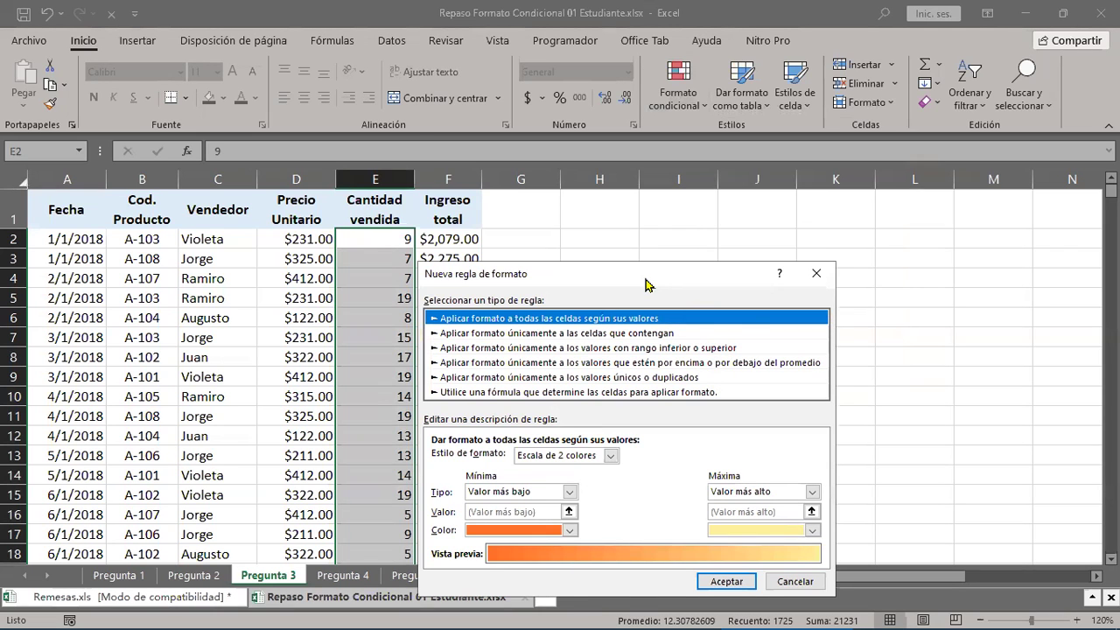
pyautogui.moveTo(646, 285); pyautogui.dragTo(317, 191)
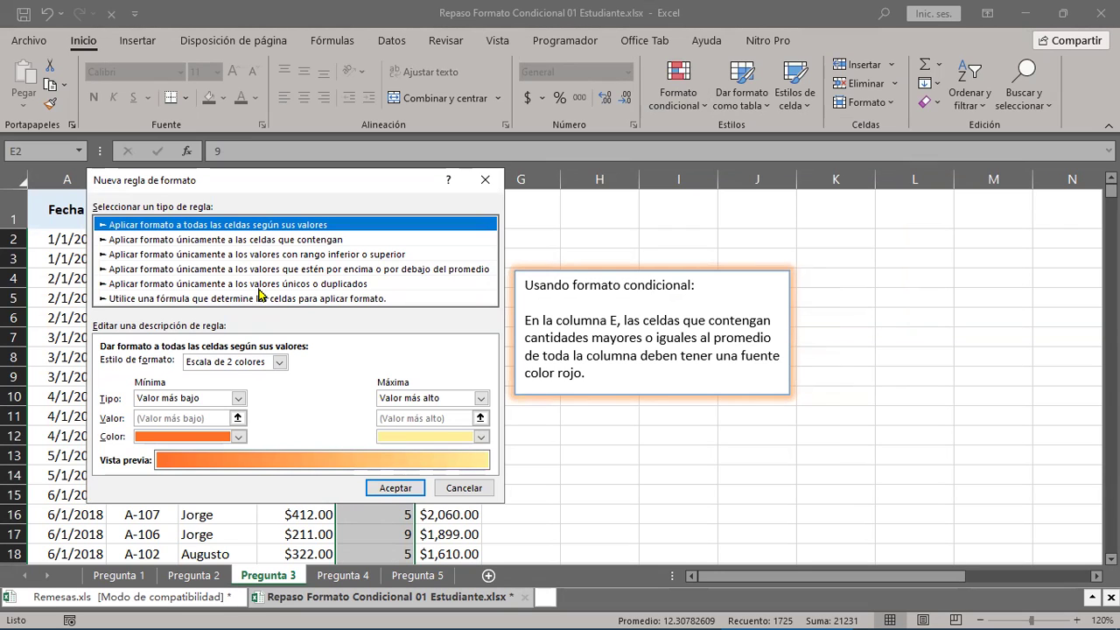
# Step: Choose the above/below average rule type with the 'mayor o igual' comparison
pyautogui.click(226, 271)
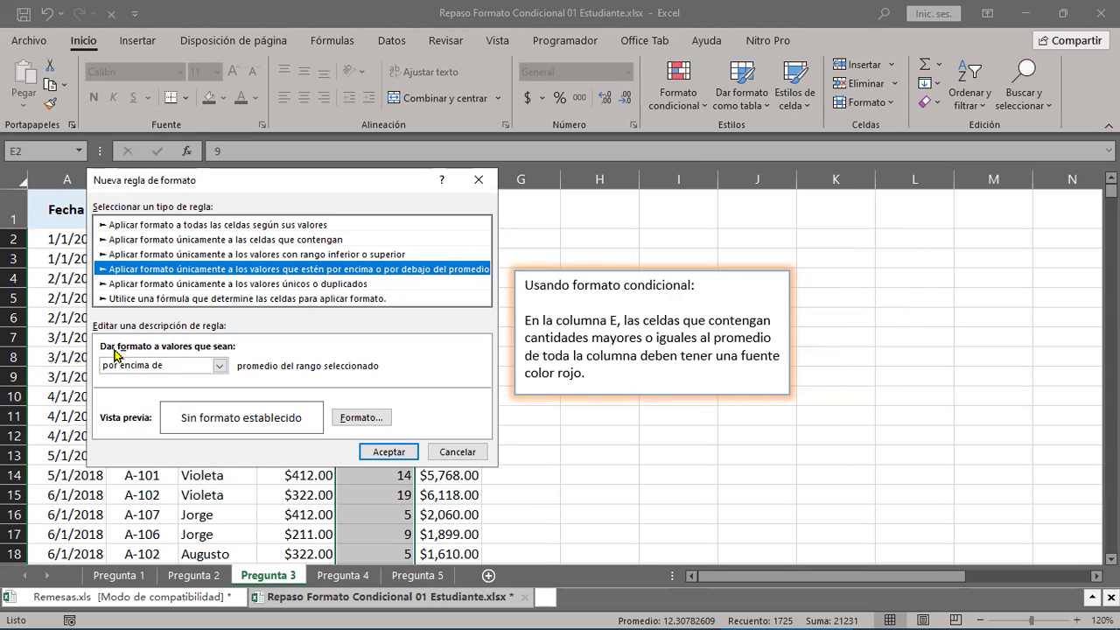
pyautogui.click(218, 365)
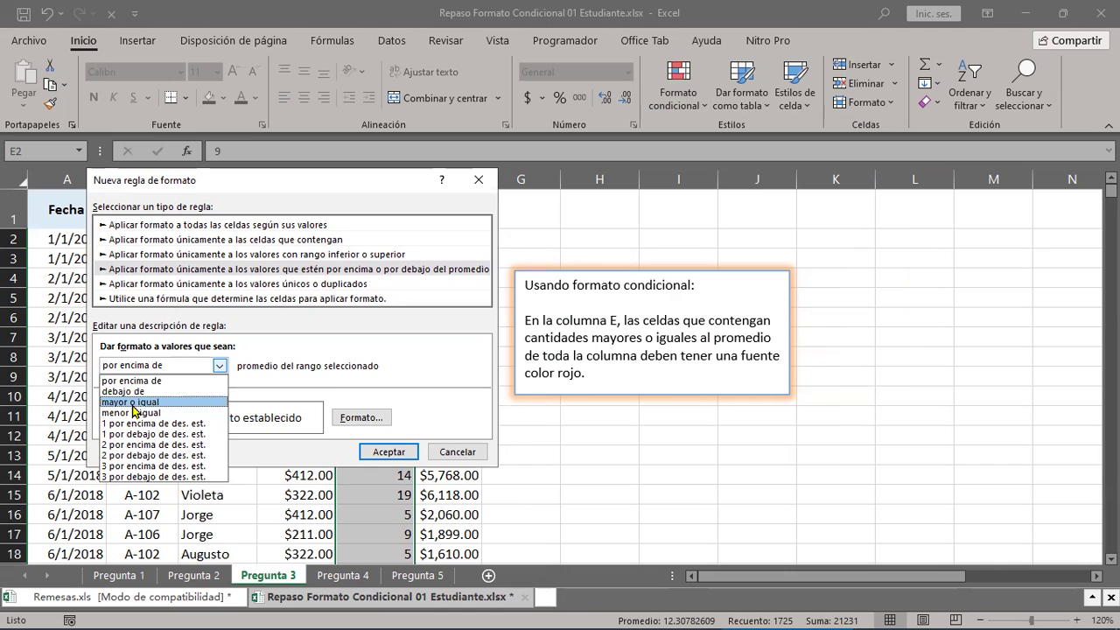
pyautogui.click(136, 403)
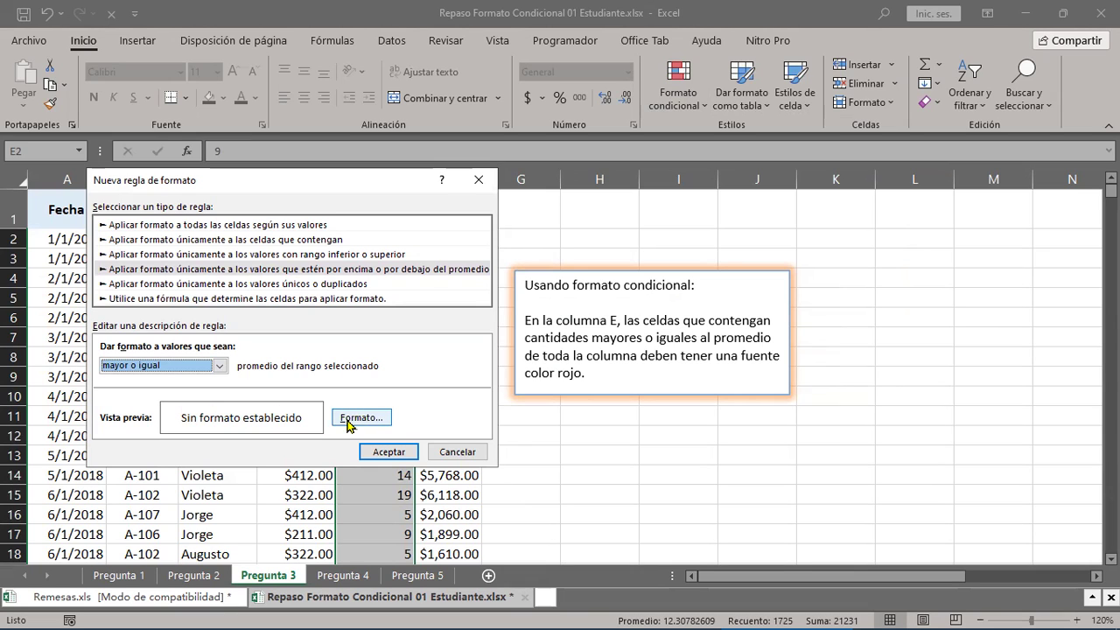
# Step: Give matching cells a bold red font and apply the average rule to column E
pyautogui.click(359, 422)
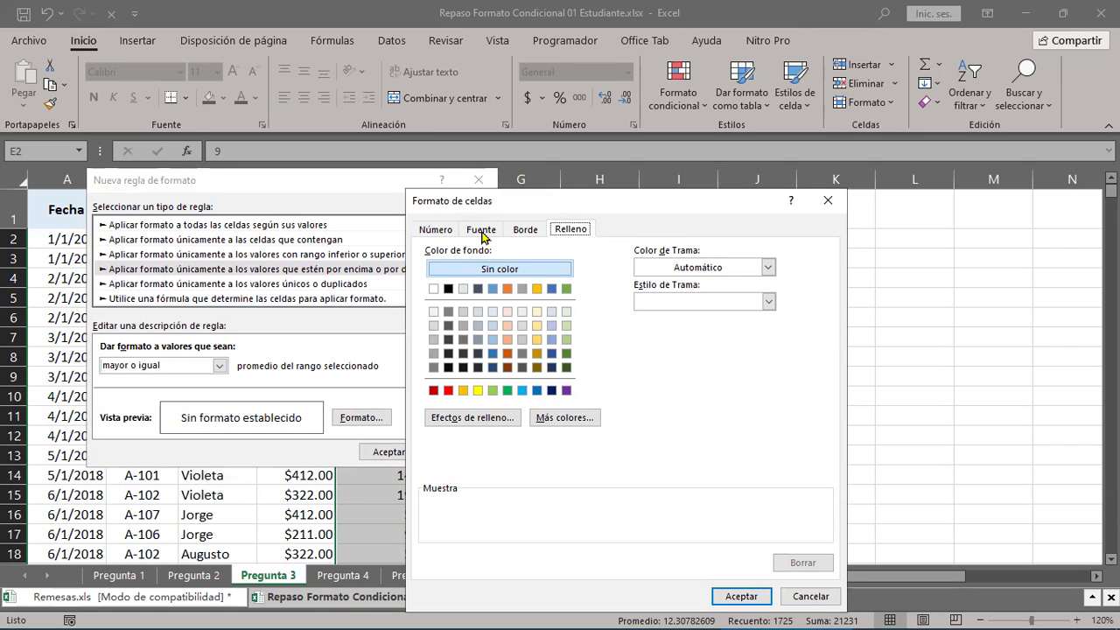
pyautogui.click(482, 233)
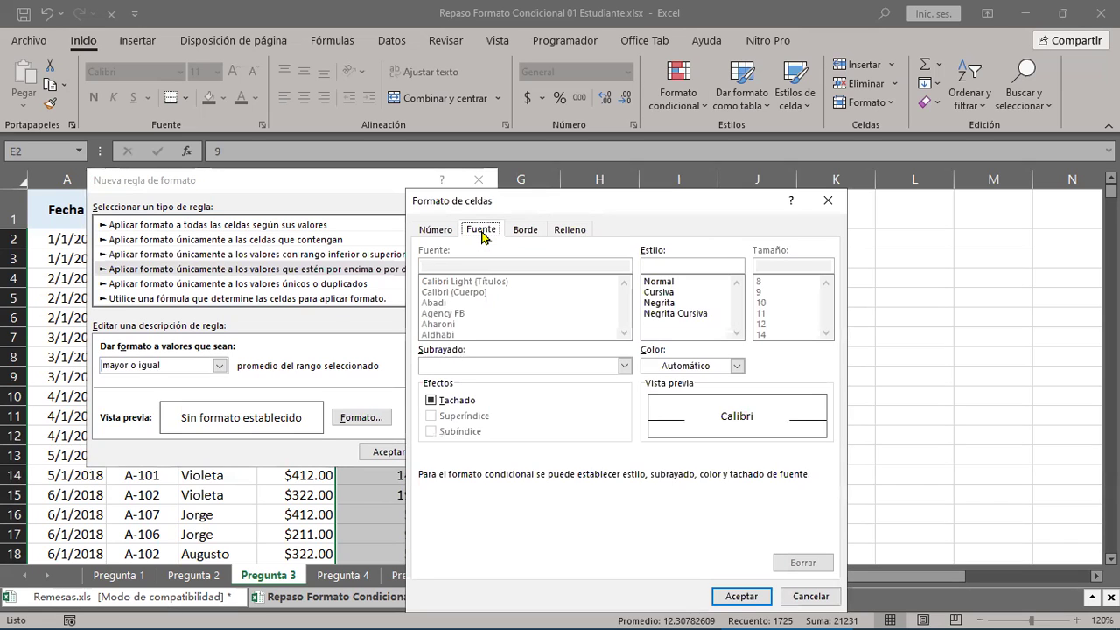
pyautogui.click(737, 367)
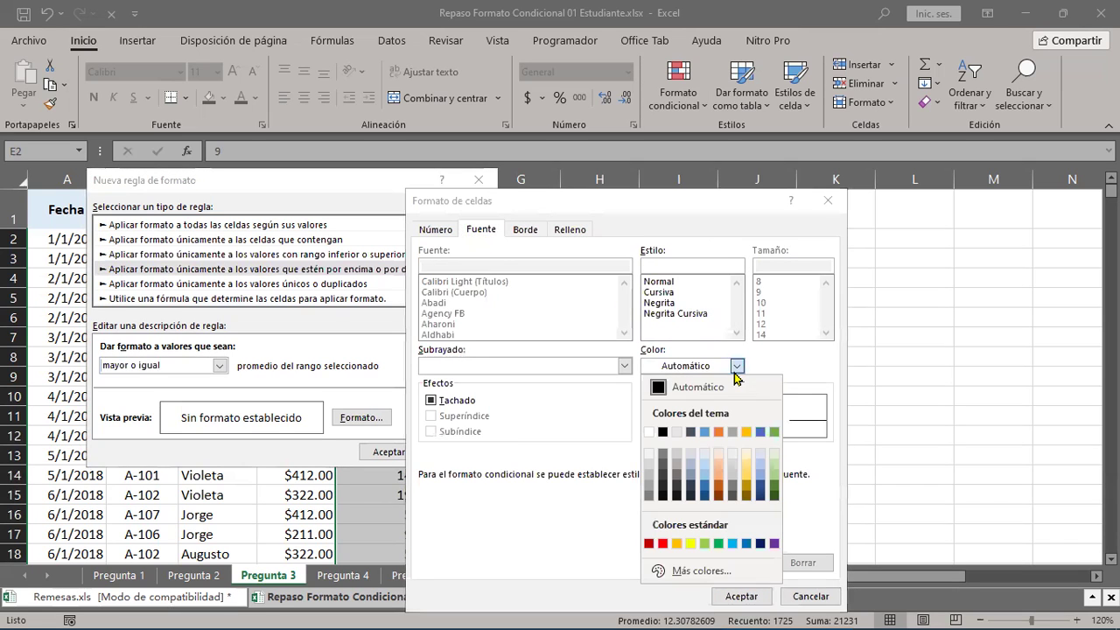
pyautogui.click(663, 543)
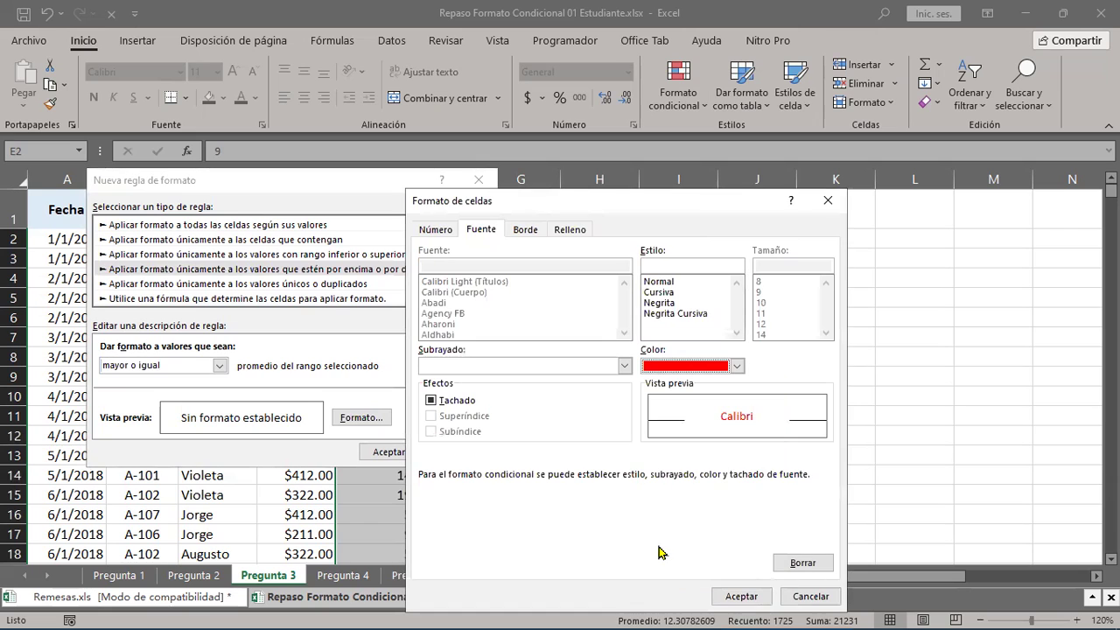
pyautogui.click(668, 304)
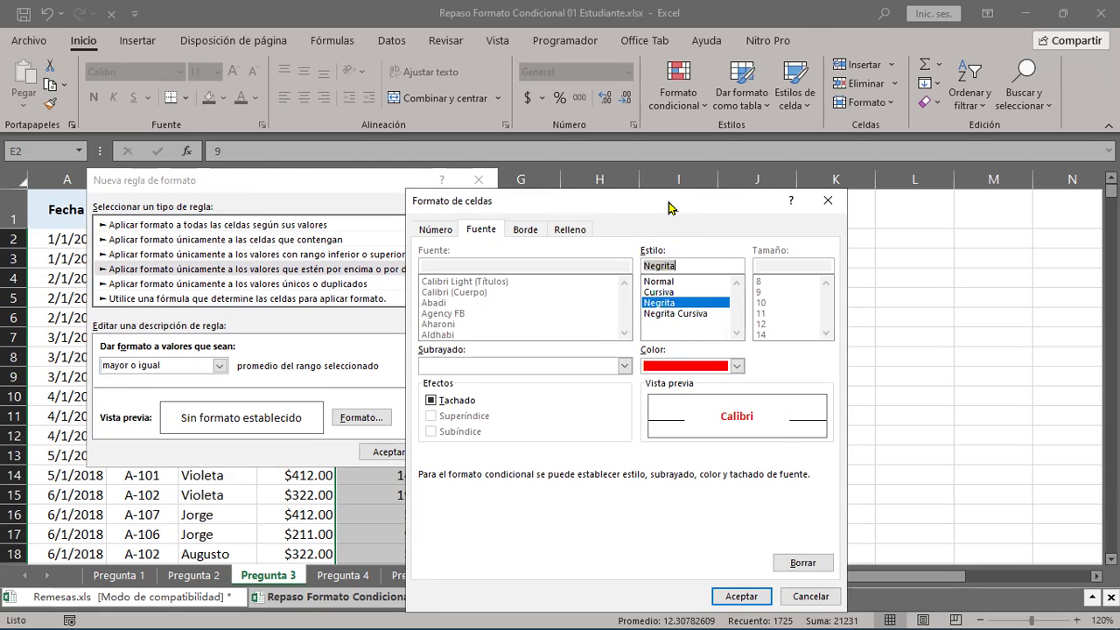
pyautogui.moveTo(663, 208); pyautogui.dragTo(280, 193)
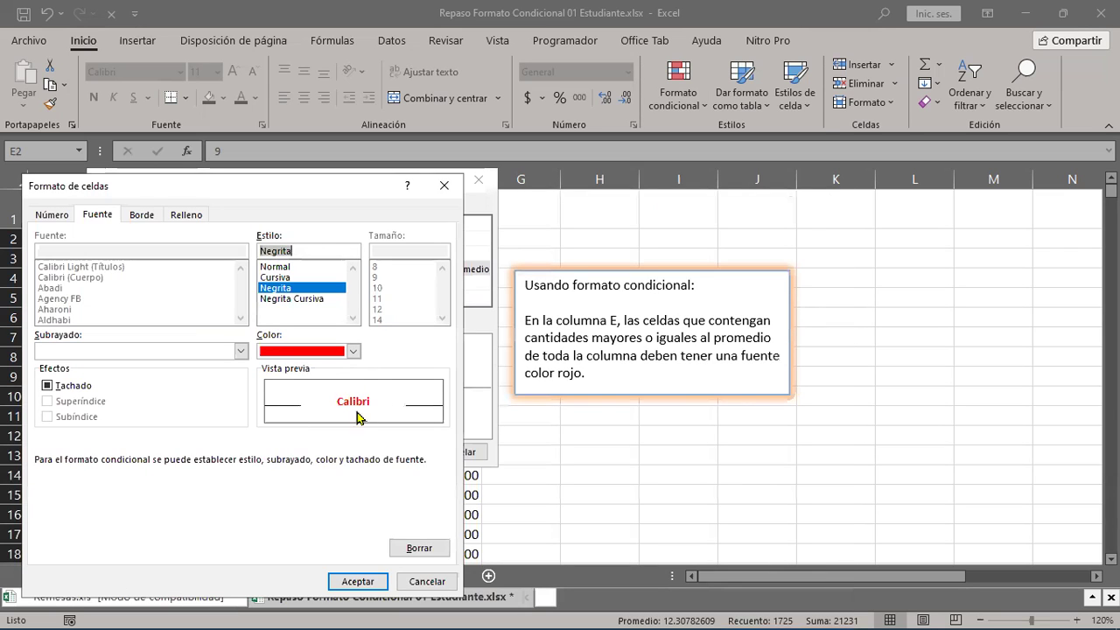
pyautogui.click(357, 582)
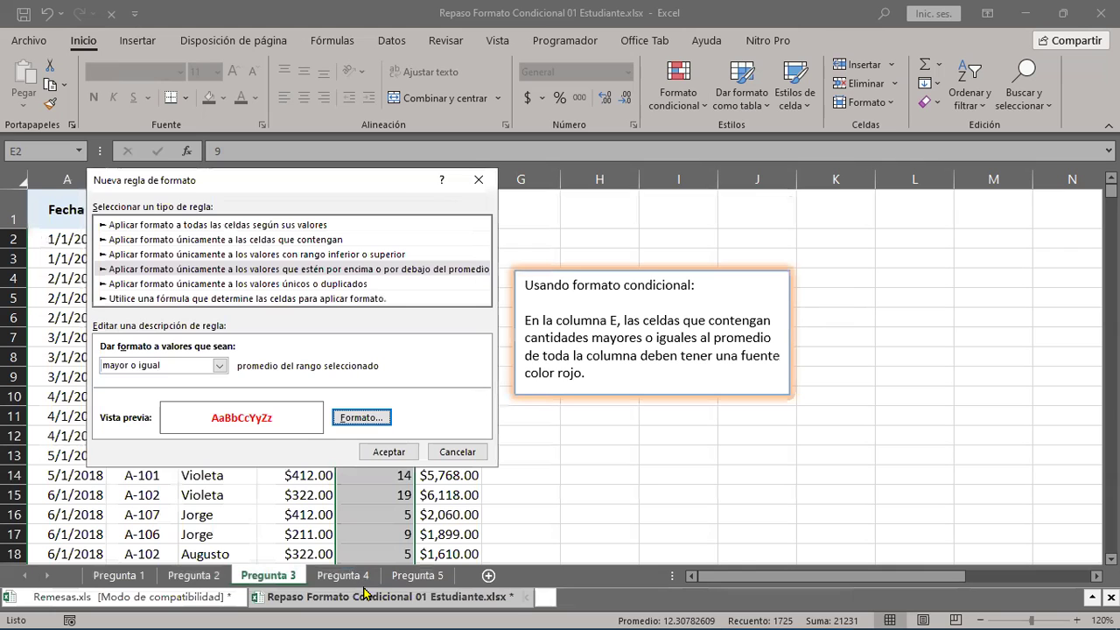
pyautogui.click(385, 451)
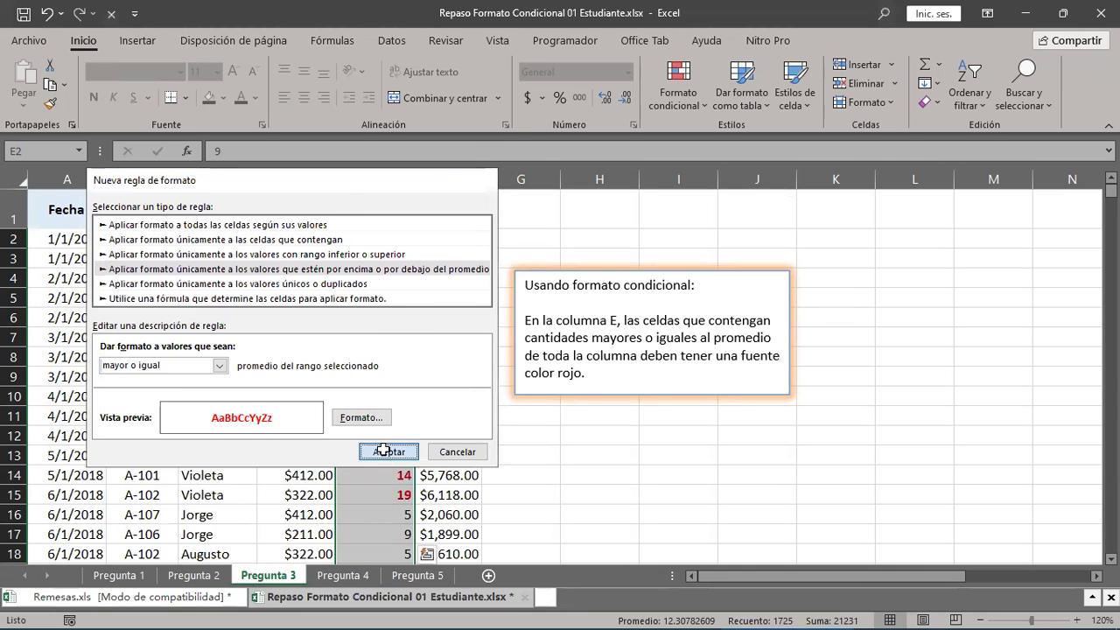
pyautogui.click(384, 455)
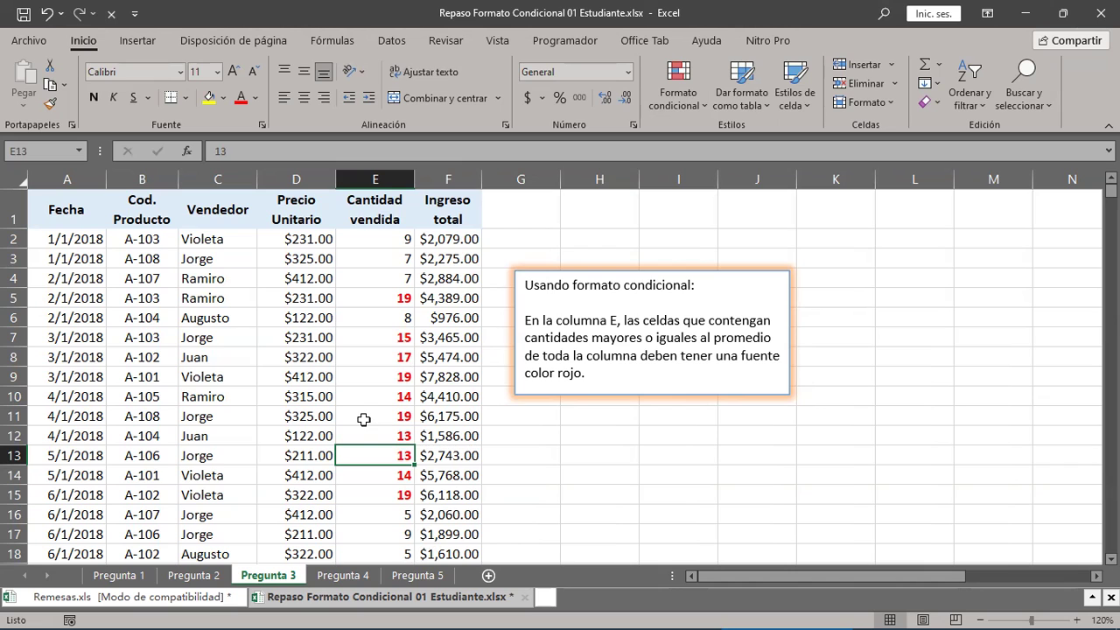
# Step: Open the Pregunta 4 sheet and select the Ingreso total range F2:F1726
pyautogui.click(343, 574)
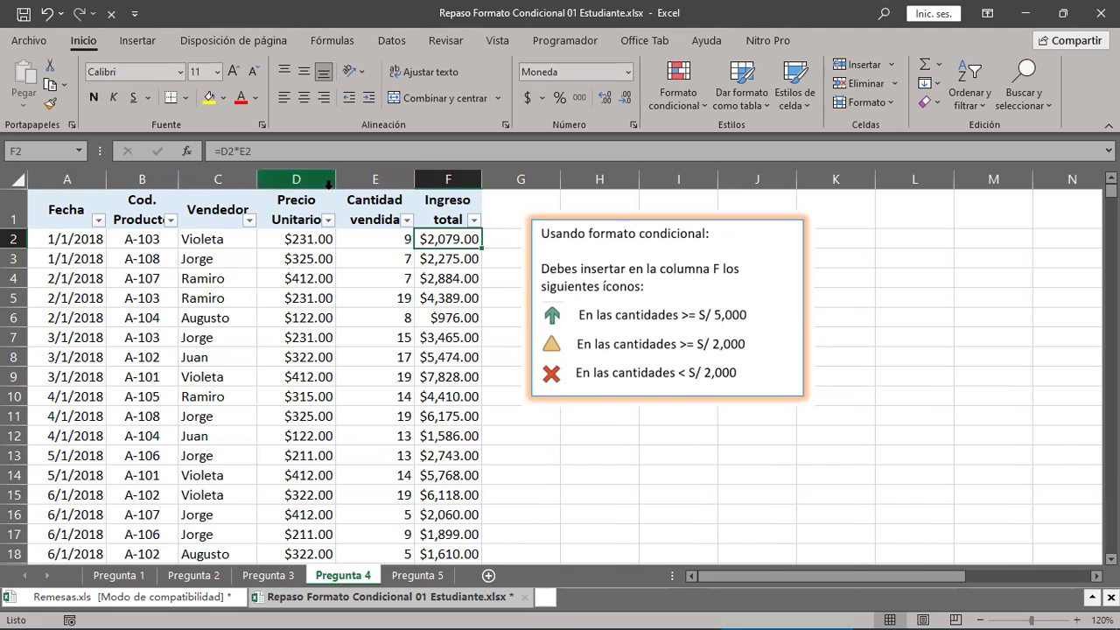
pyautogui.click(450, 178)
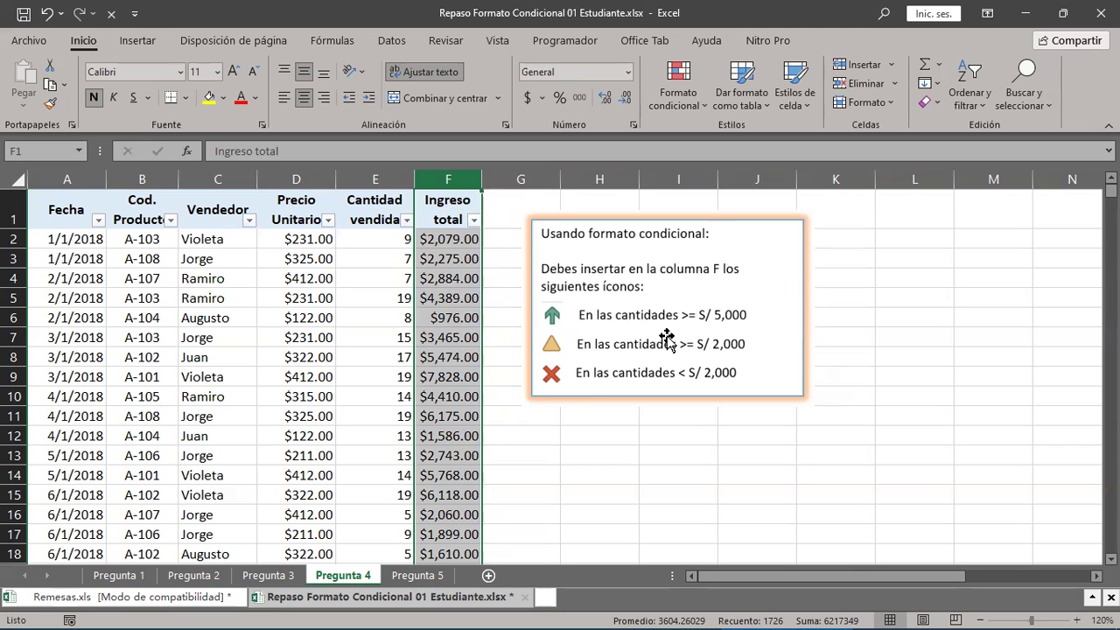
pyautogui.click(440, 244)
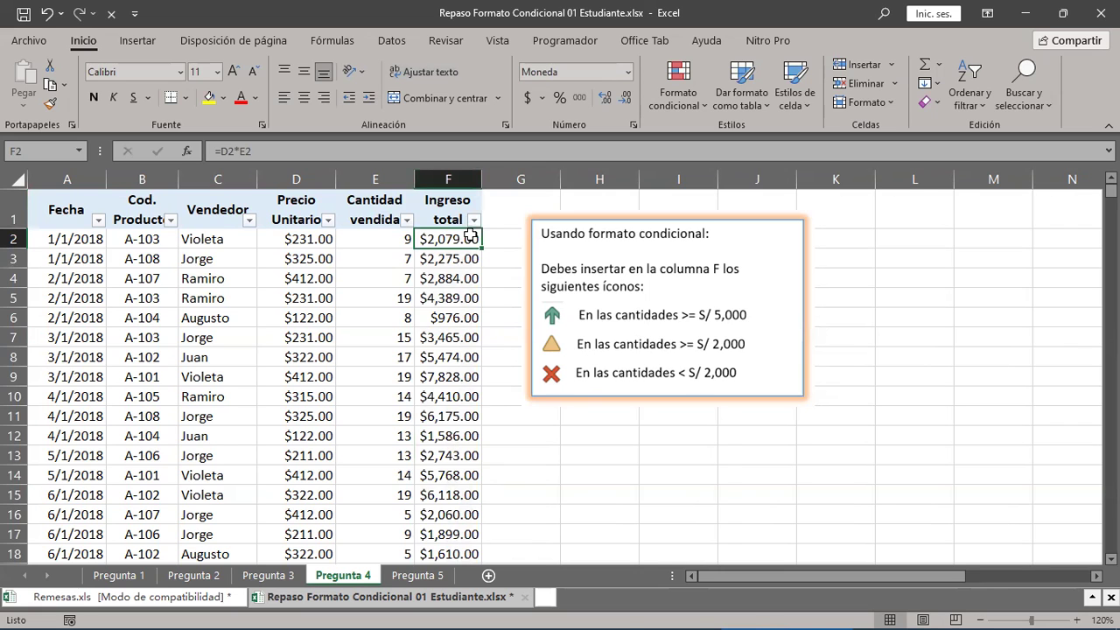
pyautogui.hotkey('ctrl', 'shift', 'Down')
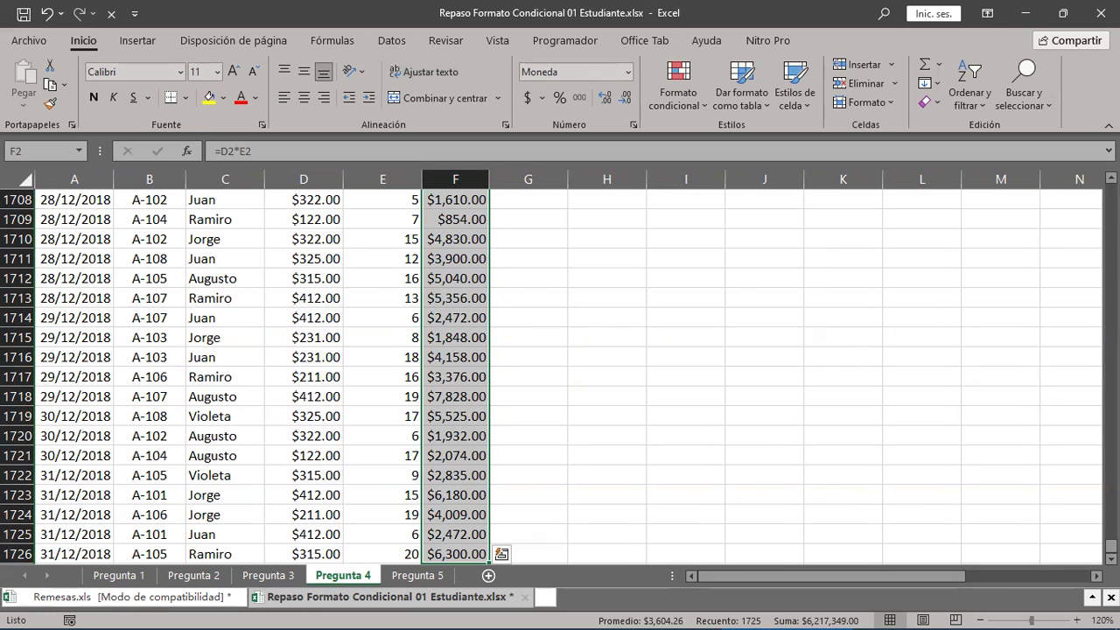
pyautogui.hotkey('ctrl', 'BackSpace')
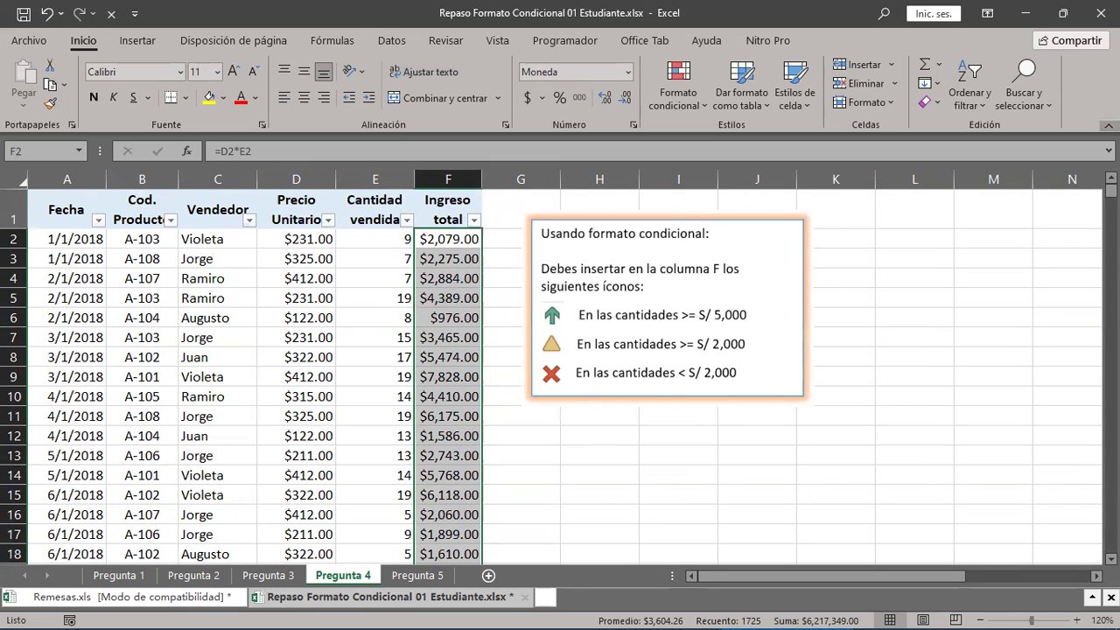
# Step: Choose Conjuntos de iconos > Más reglas to create a new icon-set rule
pyautogui.click(704, 107)
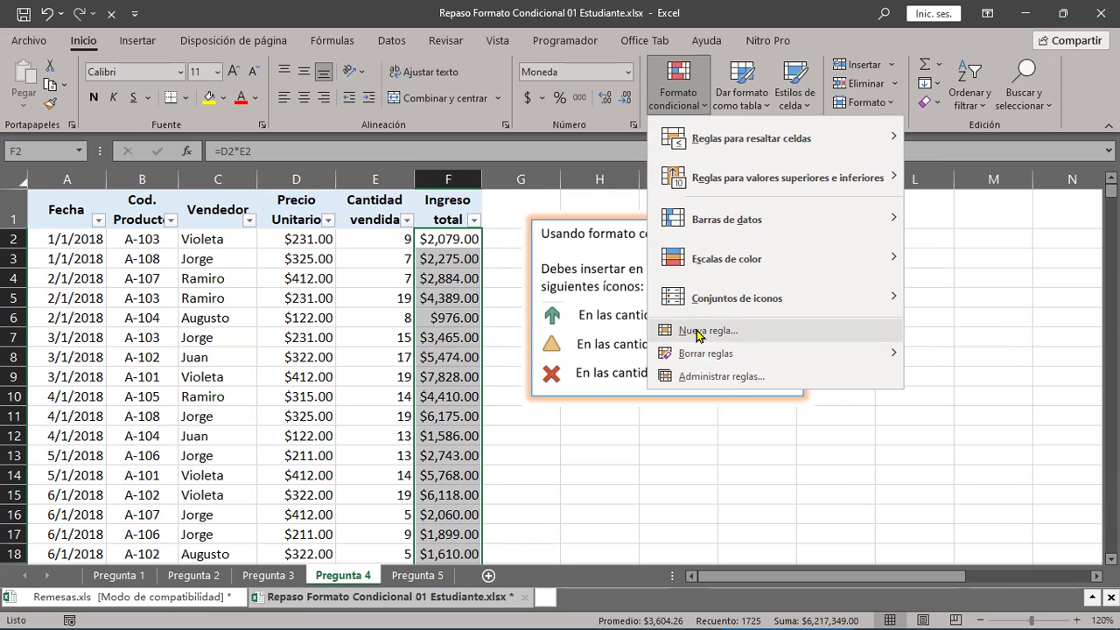
pyautogui.moveTo(731, 301)
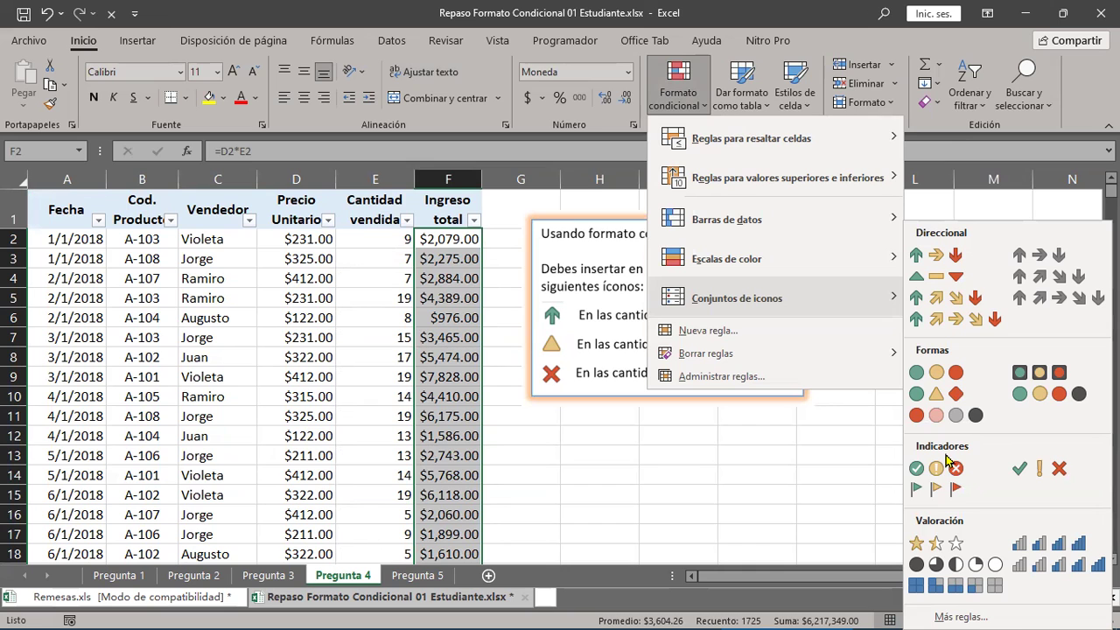
pyautogui.click(959, 617)
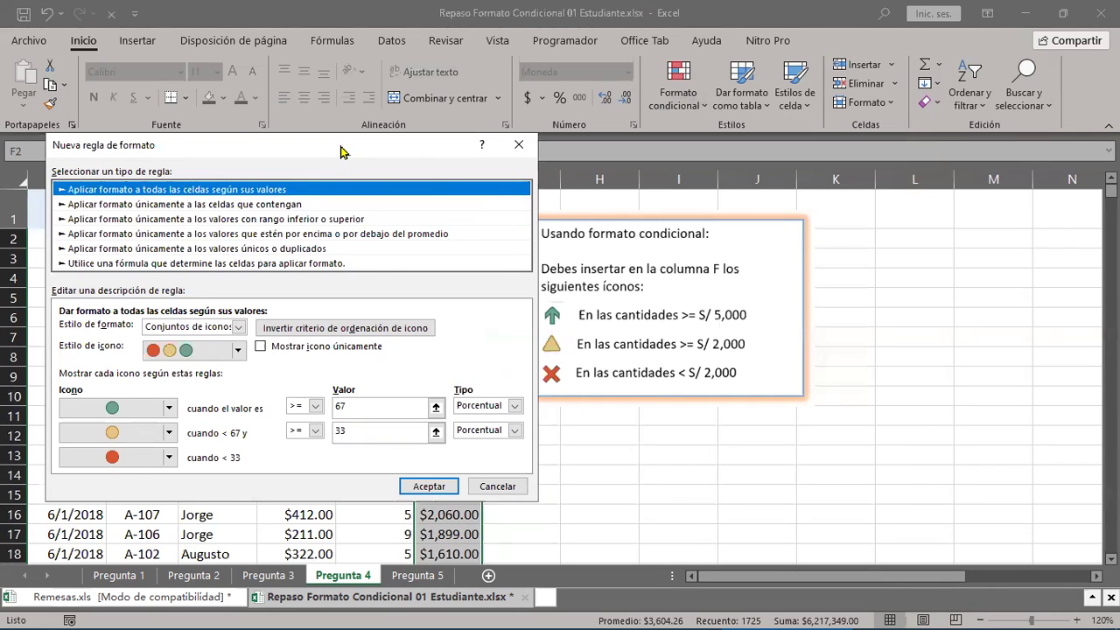
# Step: Move the rule window off the data and browse the icon style list without changing it
pyautogui.moveTo(341, 152); pyautogui.dragTo(892, 197)
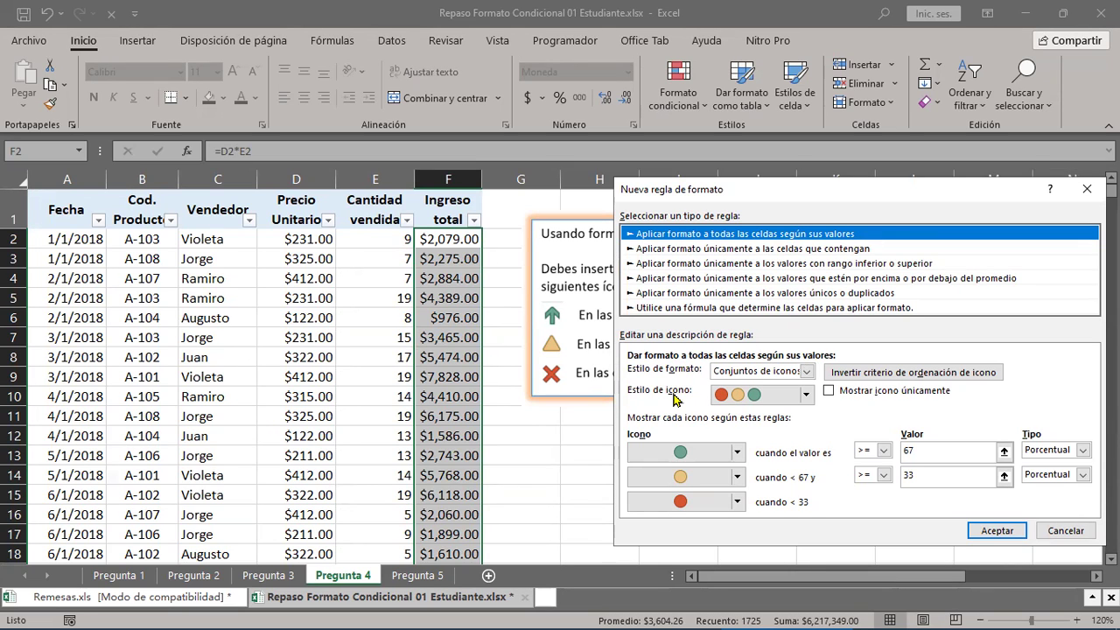
pyautogui.click(805, 395)
pyautogui.scroll(-1, 807, 452)
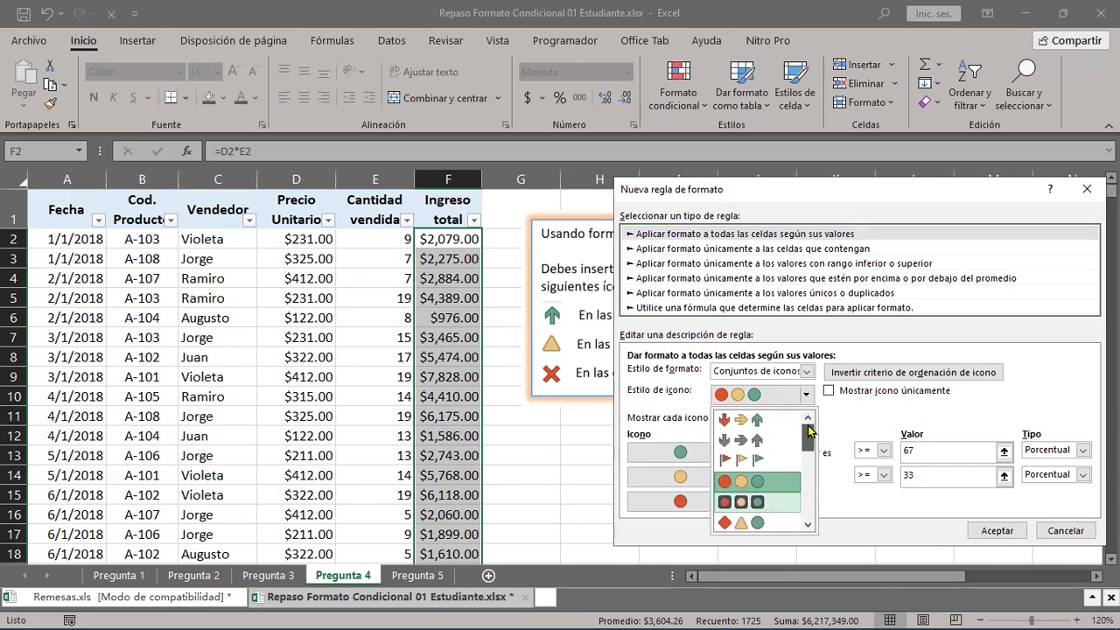
pyautogui.moveTo(807, 454); pyautogui.dragTo(809, 518)
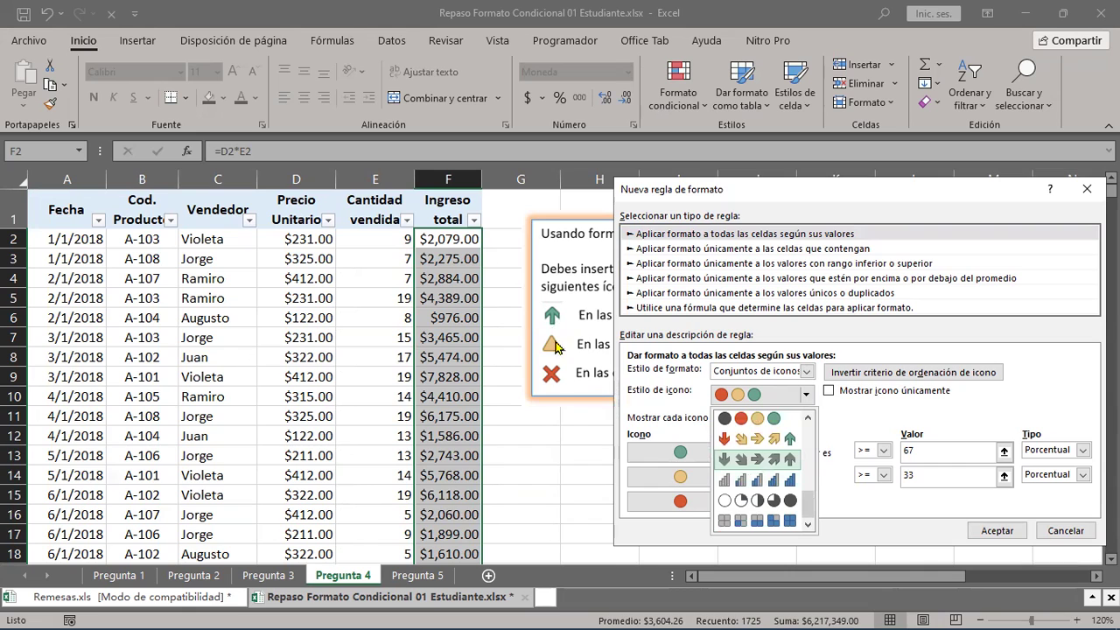
pyautogui.click(1043, 372)
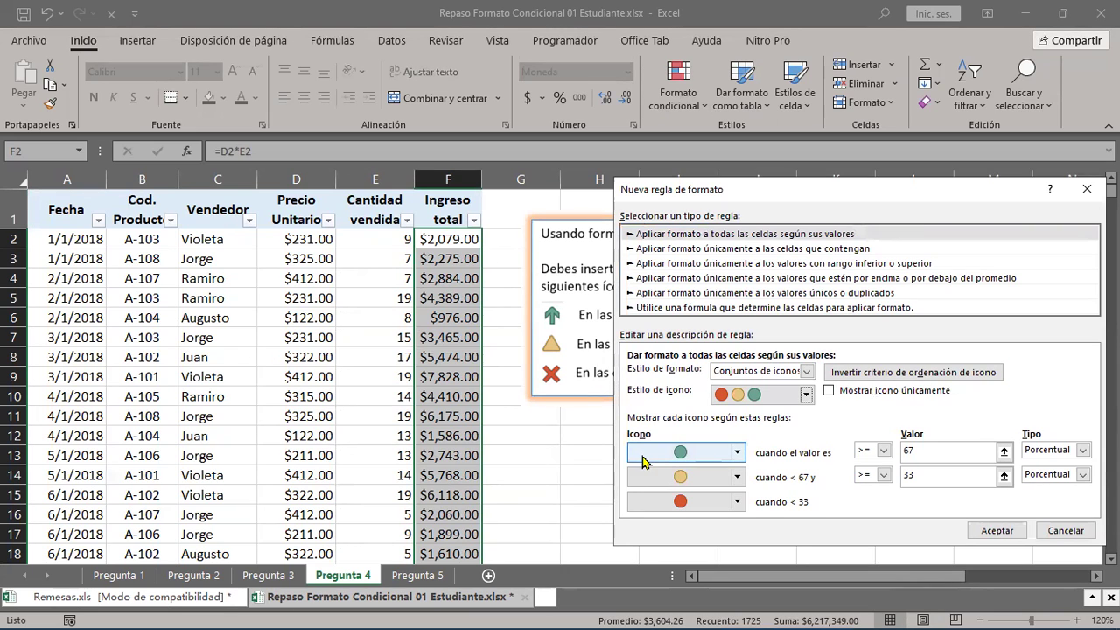
# Step: Pick a green up arrow, yellow triangle and red X for the top, middle and lowest tiers
pyautogui.click(737, 455)
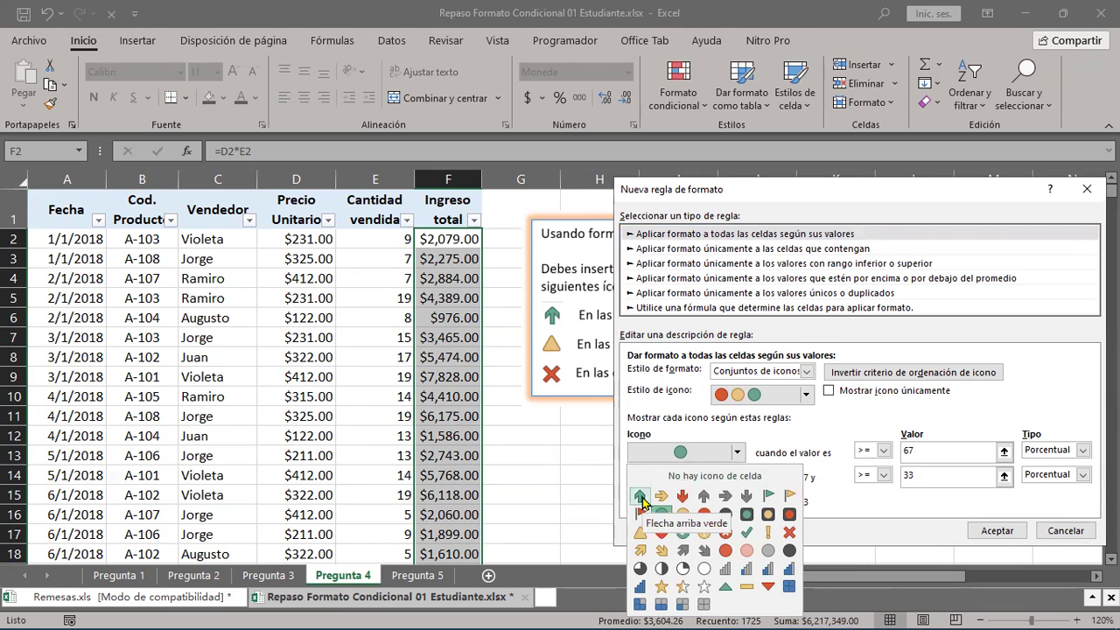
pyautogui.click(640, 496)
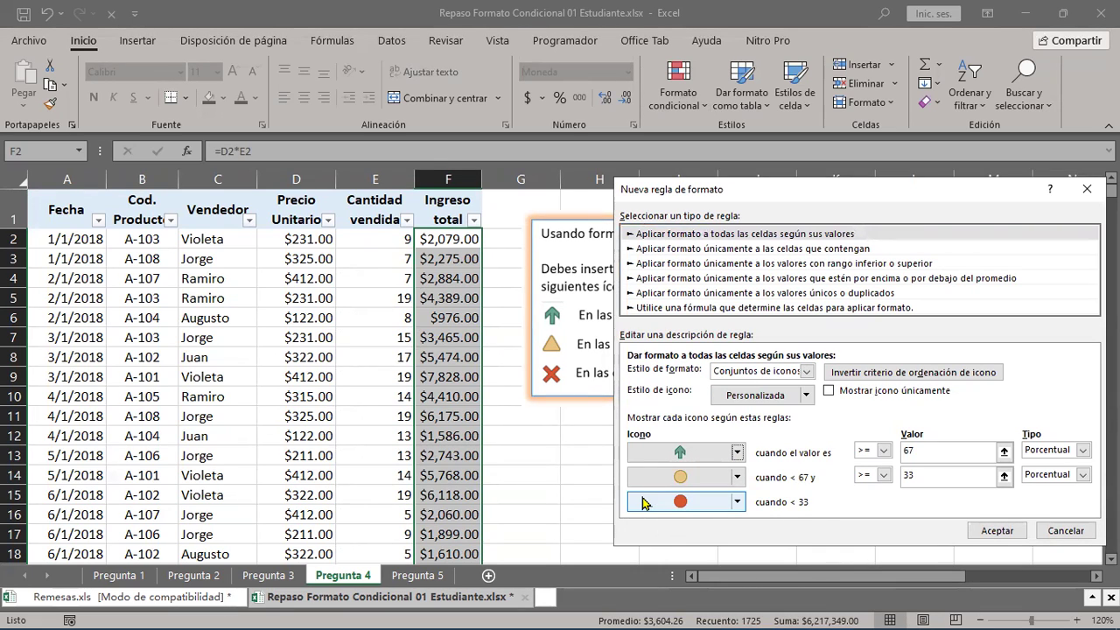
pyautogui.click(737, 479)
pyautogui.click(737, 479)
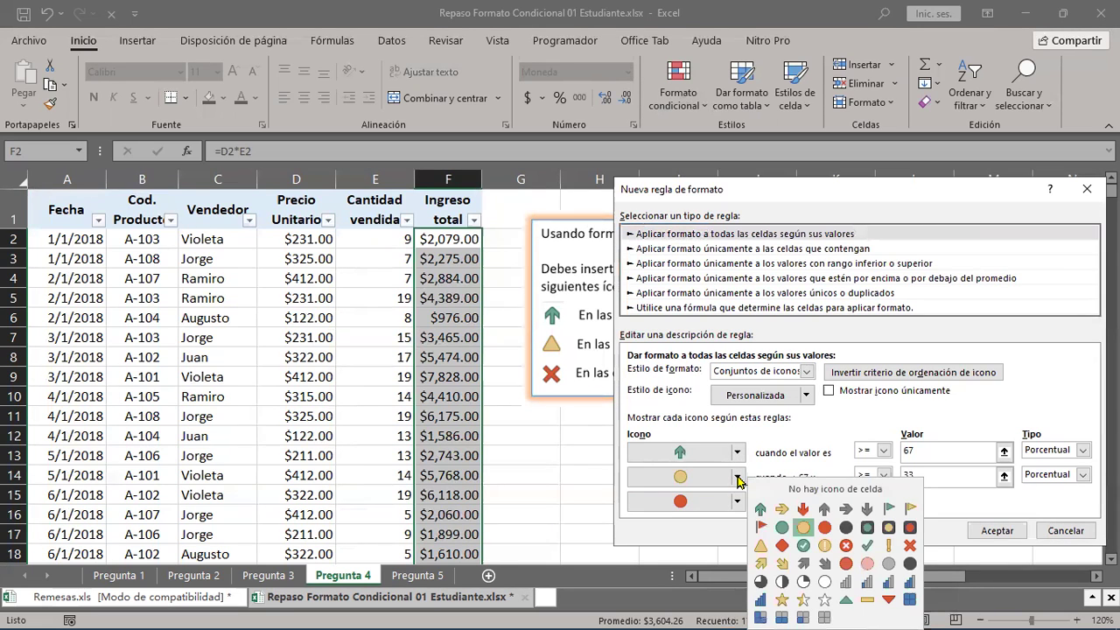
pyautogui.click(765, 546)
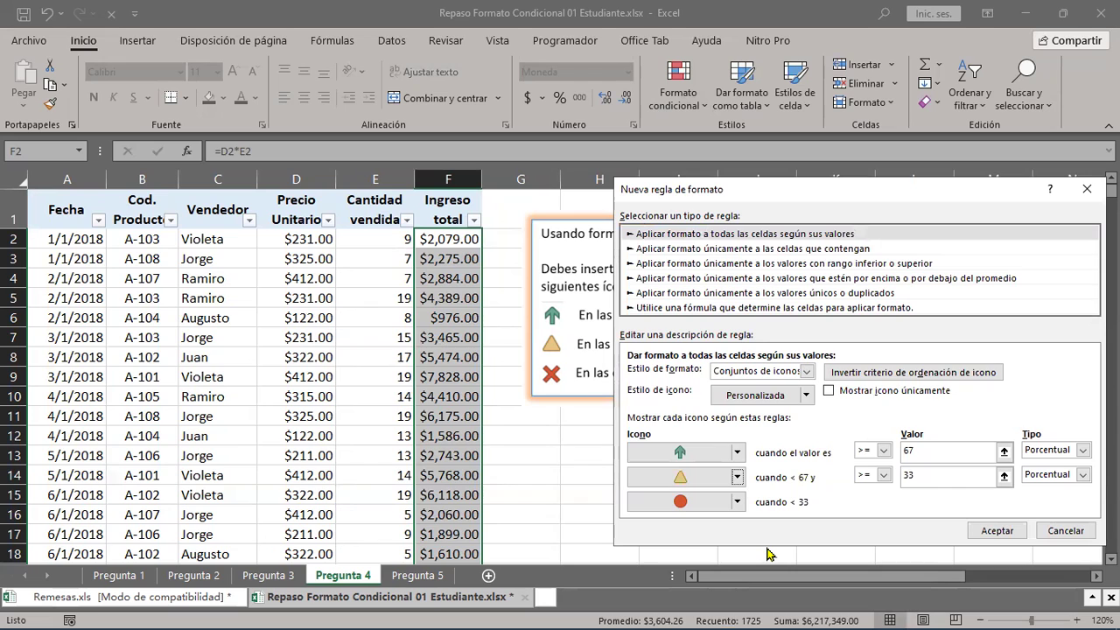
pyautogui.click(738, 502)
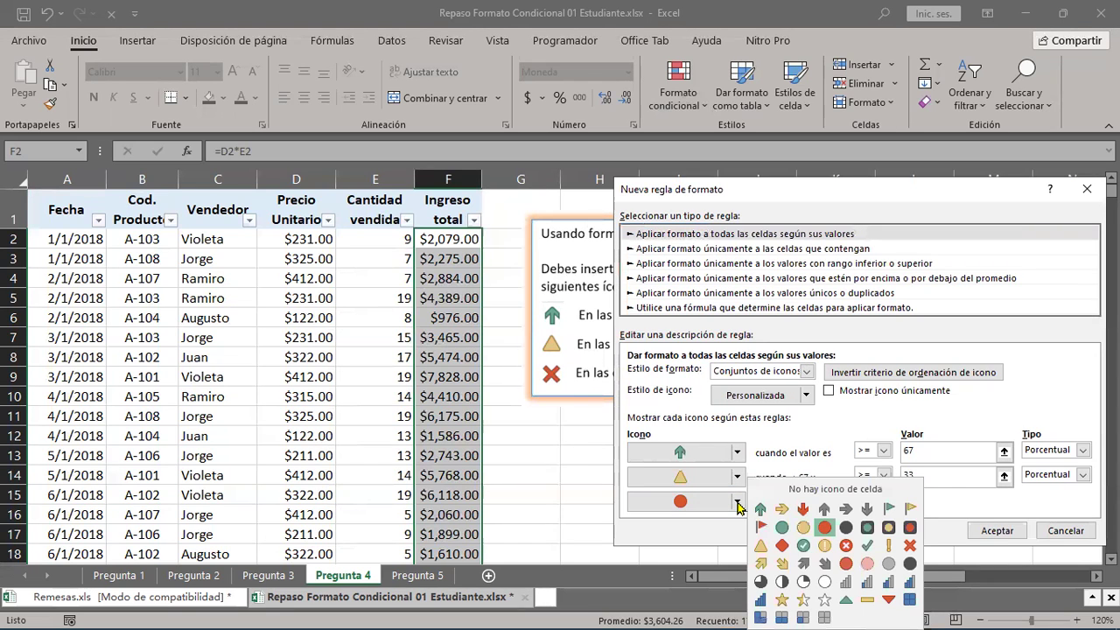
pyautogui.click(910, 546)
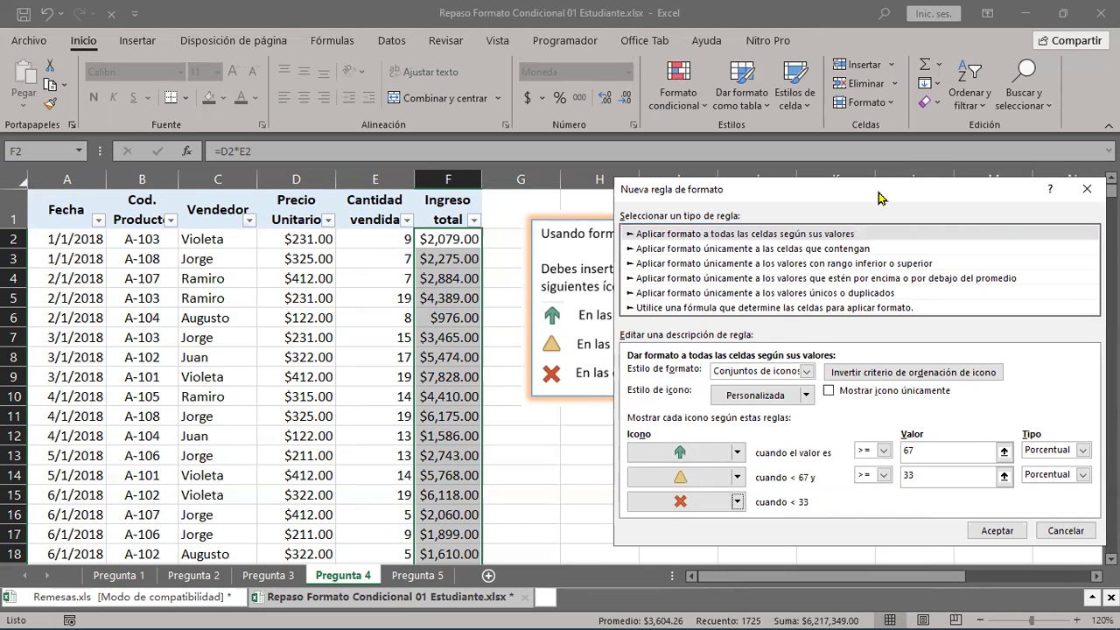
pyautogui.moveTo(879, 198); pyautogui.dragTo(288, 158)
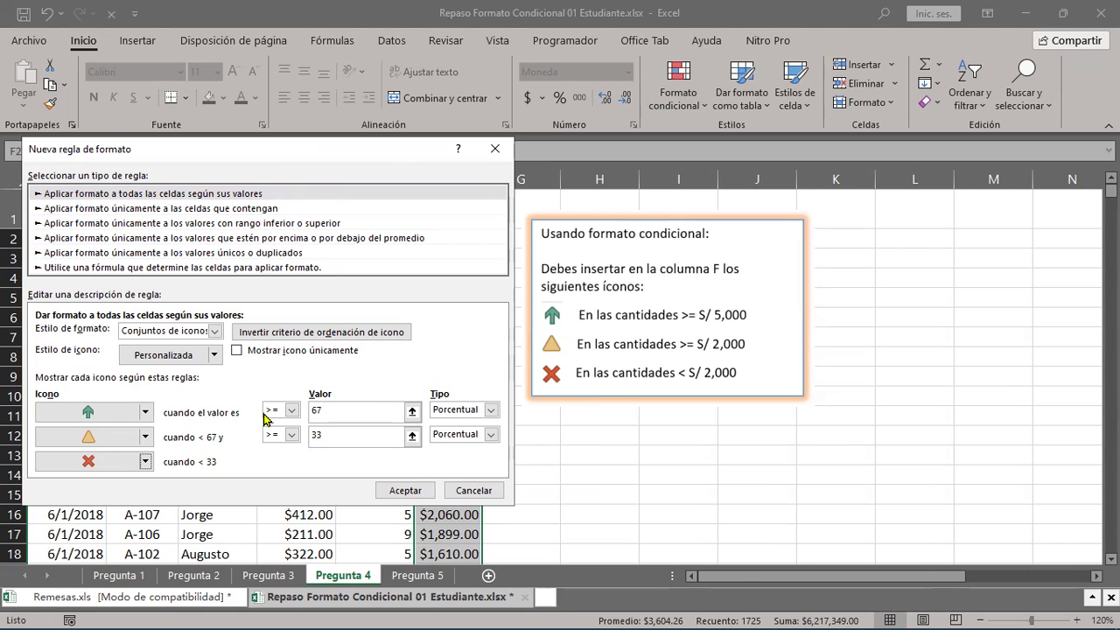
# Step: Set the top threshold to 5000 as Número, and switch the middle threshold's Tipo to Número
pyautogui.doubleClick(331, 411)
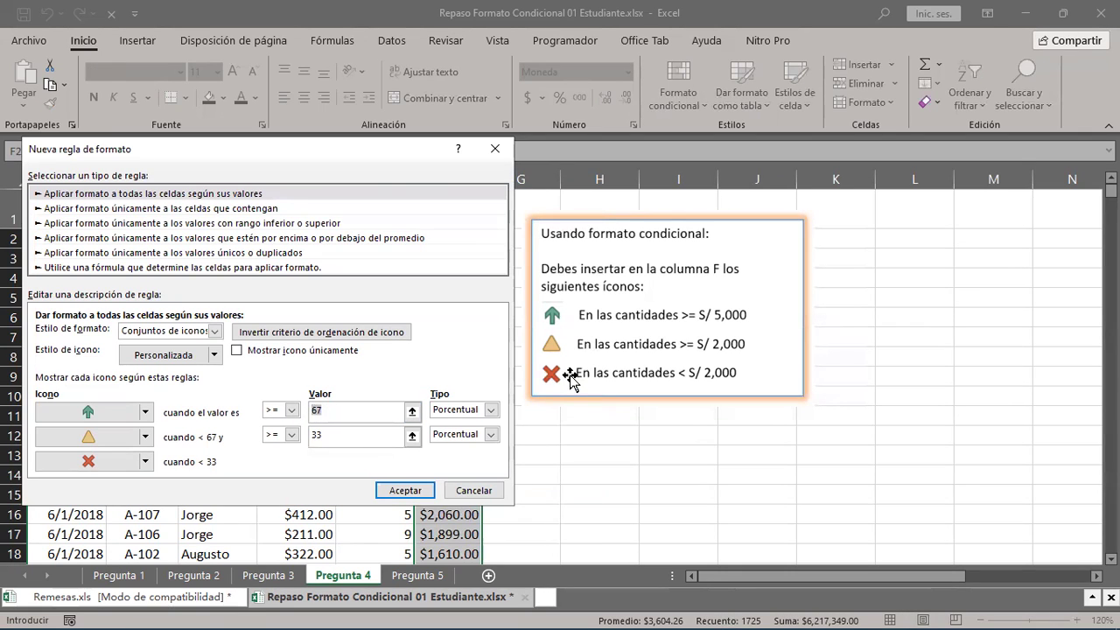
pyautogui.write('5000')
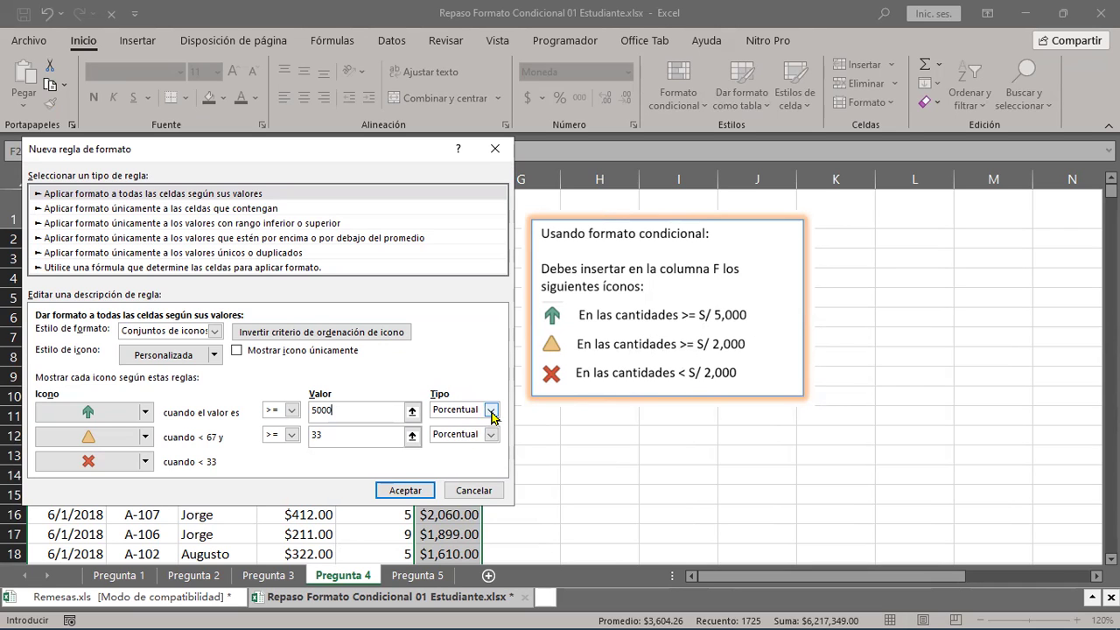
pyautogui.click(492, 411)
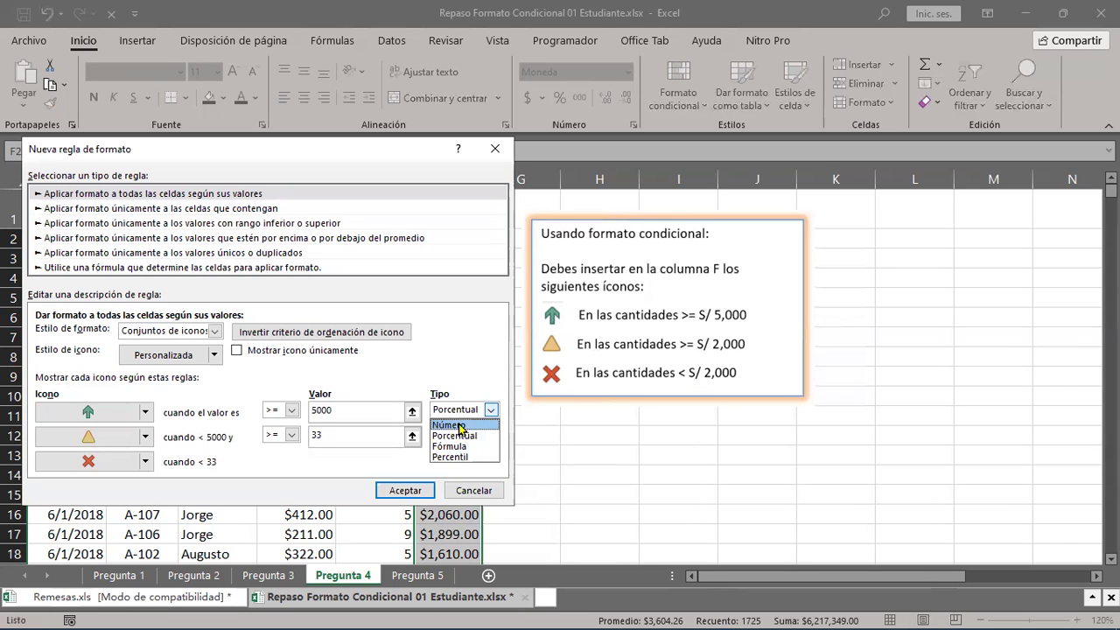
pyautogui.click(458, 424)
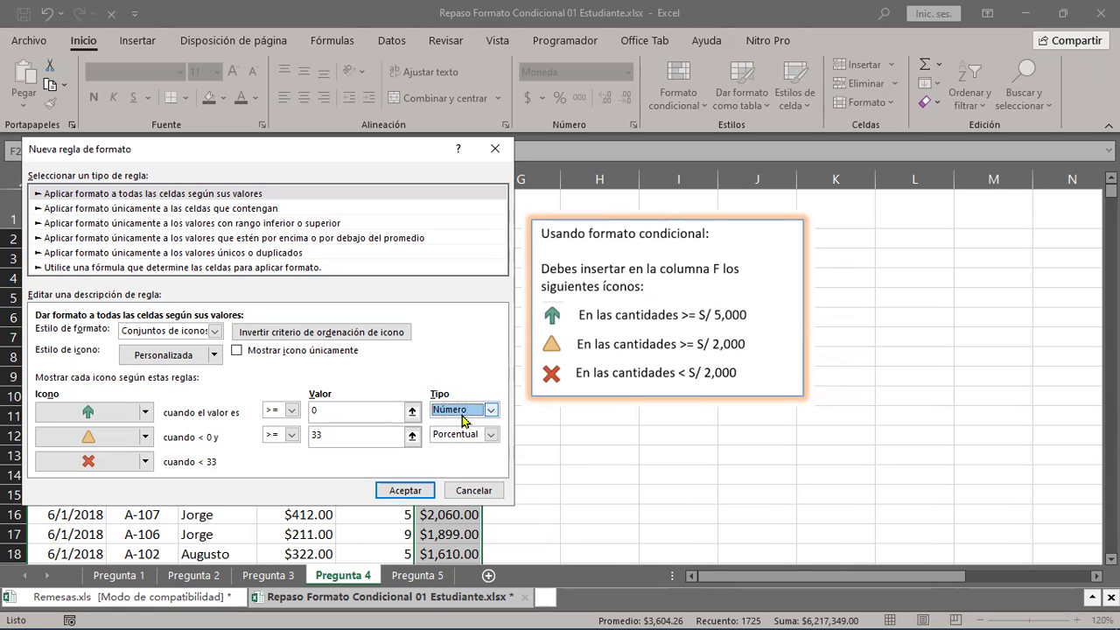
pyautogui.doubleClick(331, 409)
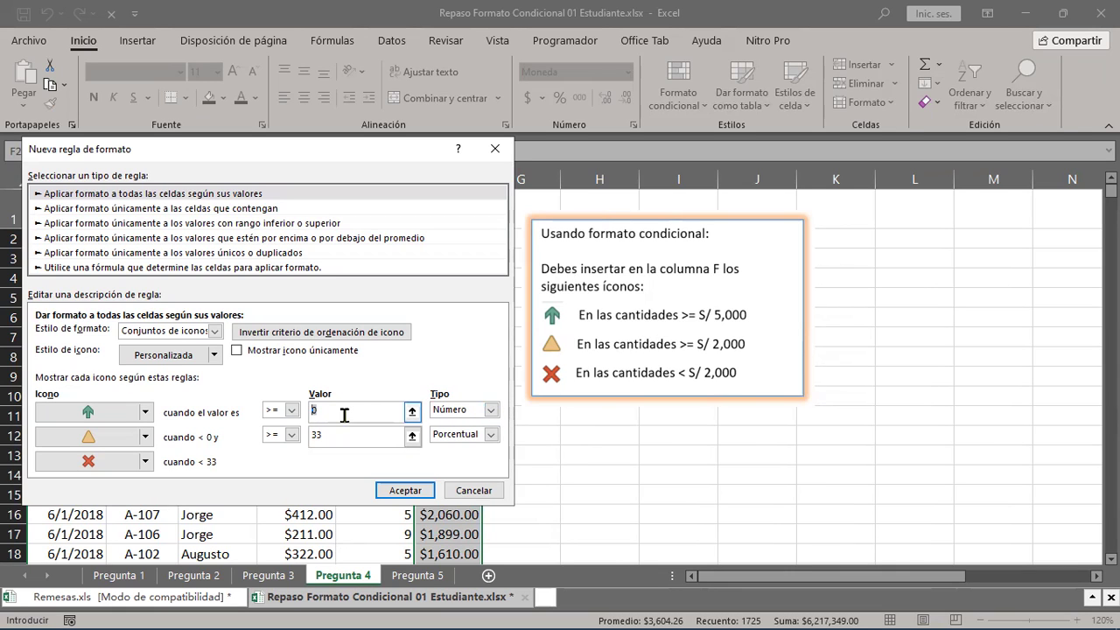
pyautogui.press('BackSpace')
pyautogui.write('5000')
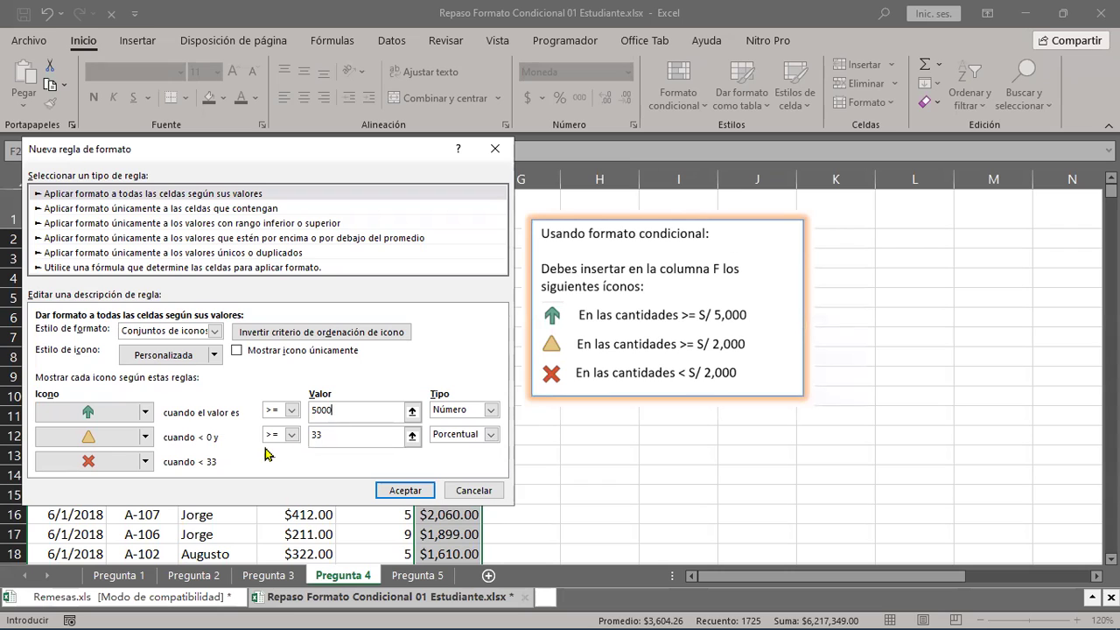
pyautogui.click(493, 435)
pyautogui.click(458, 451)
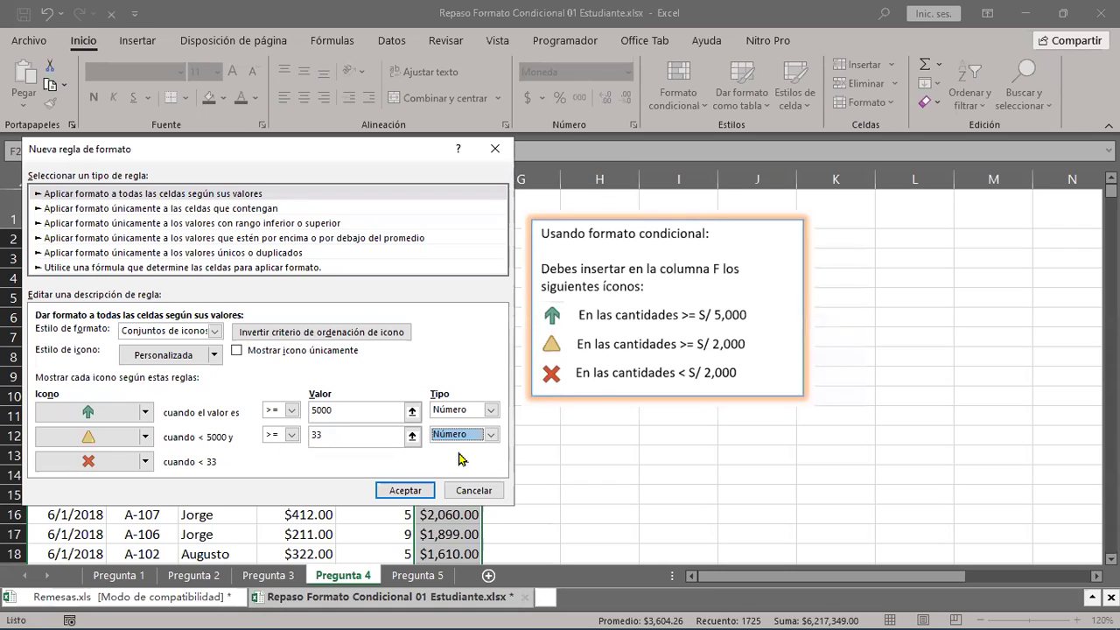
# Step: Enter 2000 as the middle threshold and apply the icon rule to the Ingreso total cells
pyautogui.click(313, 435)
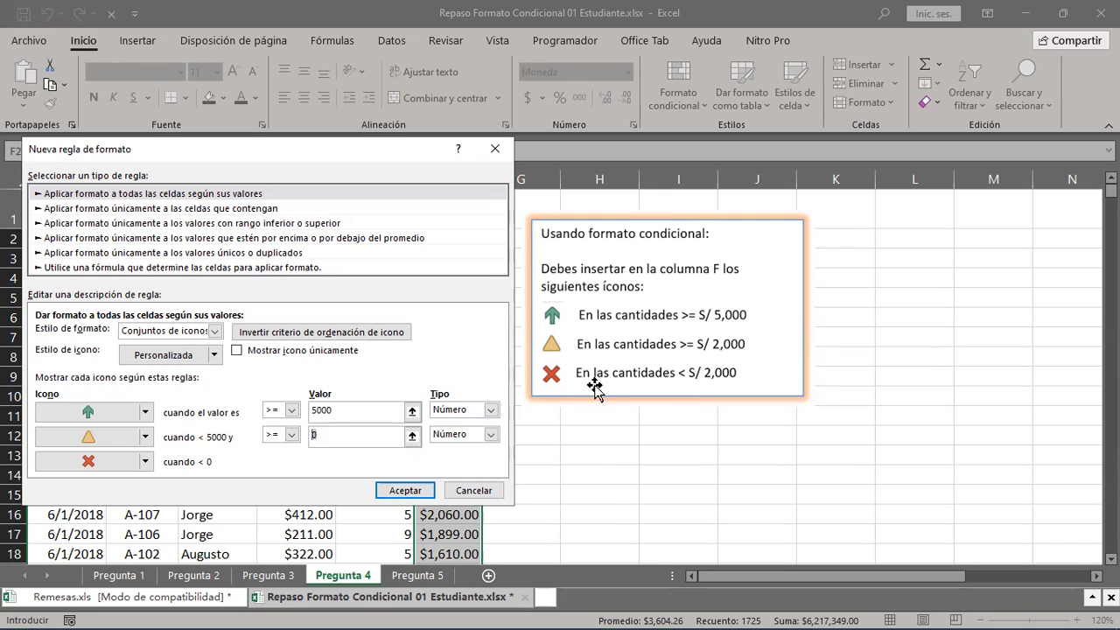
pyautogui.write('2000')
pyautogui.click(332, 435)
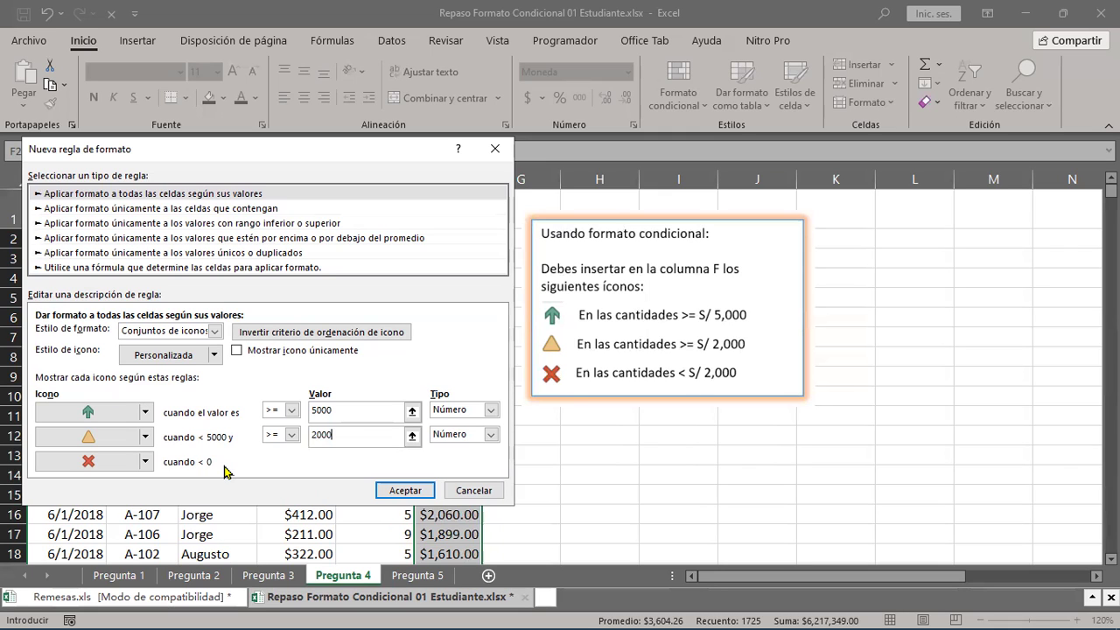
pyautogui.press('Tab')
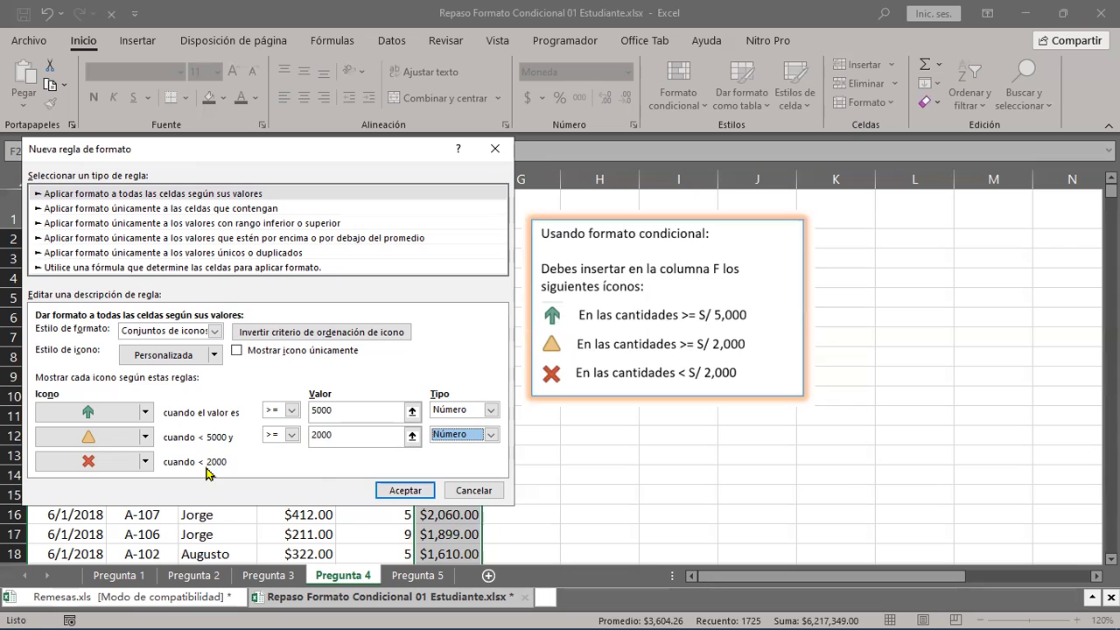
pyautogui.click(405, 490)
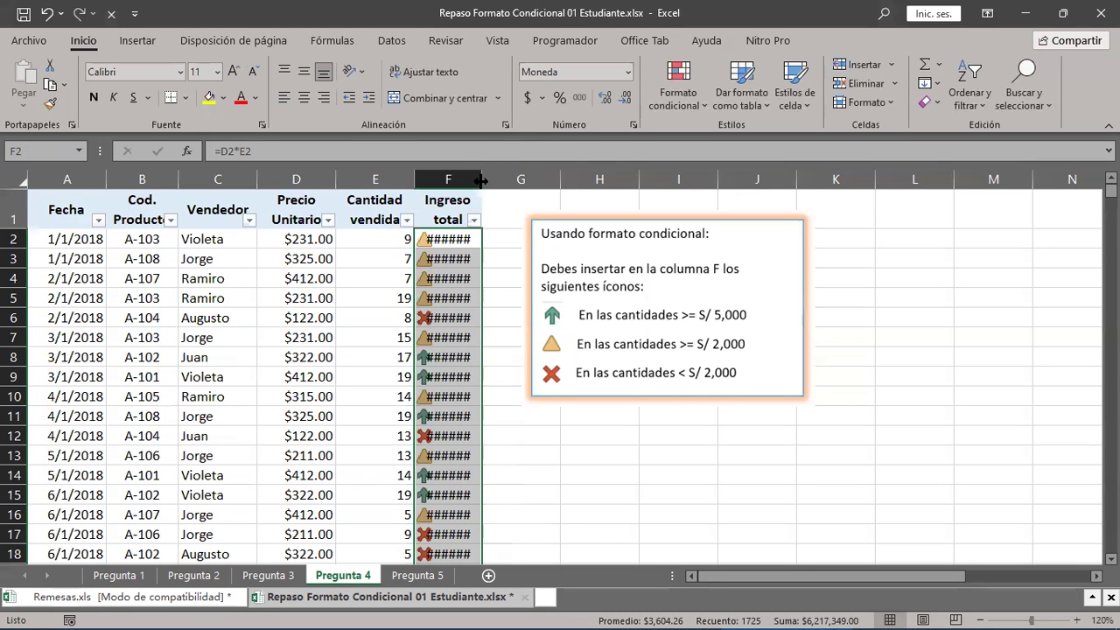
# Step: Widen column F (Ingreso total) so its amounts show in full, then check cell F4
pyautogui.moveTo(481, 179); pyautogui.dragTo(536, 180)
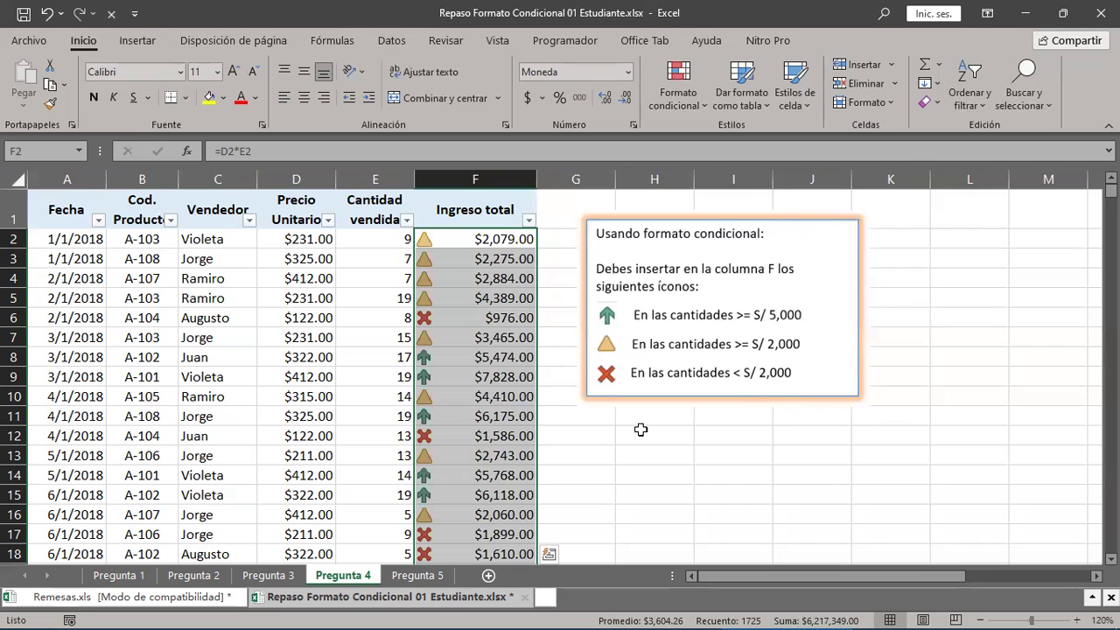
pyautogui.click(477, 282)
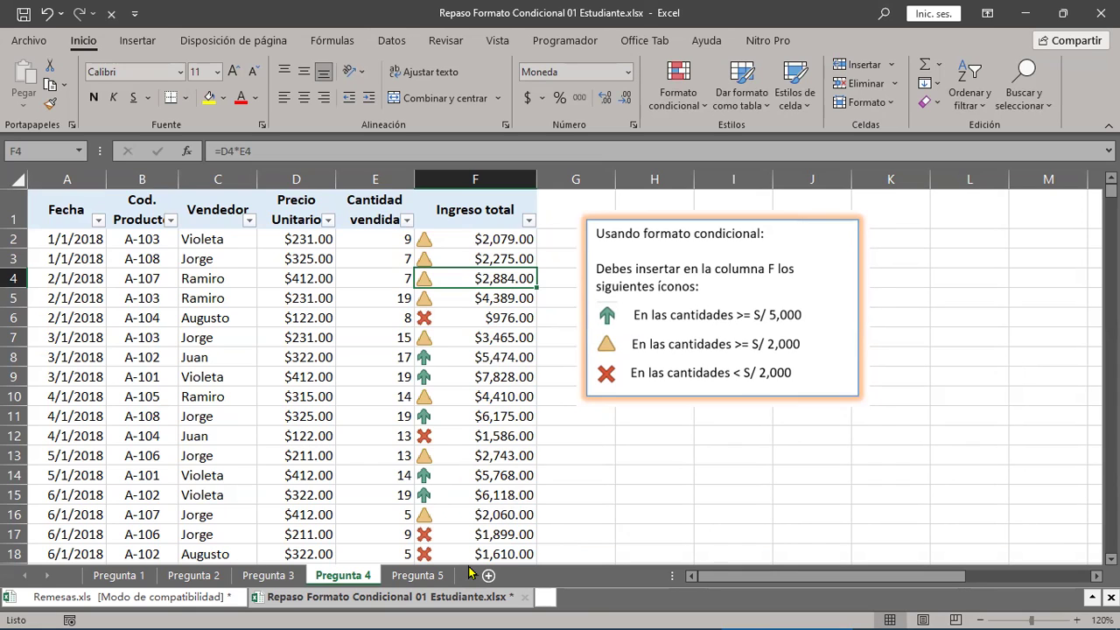
pyautogui.moveTo(621, 616)
# Step: Go to the Pregunta 5 sheet
pyautogui.click(411, 577)
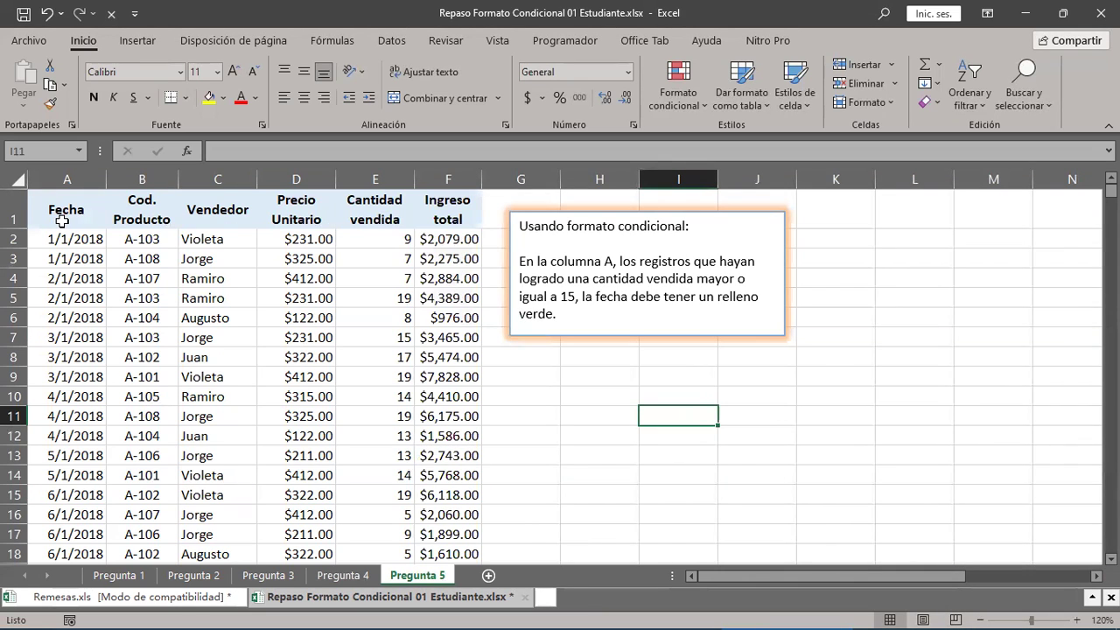
pyautogui.click(67, 180)
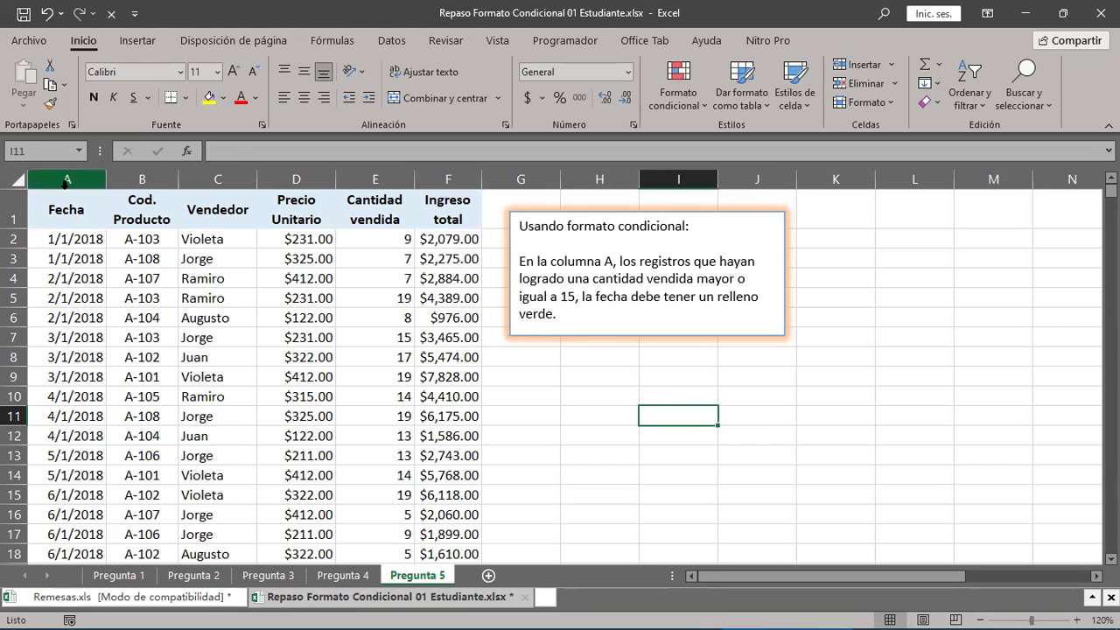
pyautogui.click(386, 174)
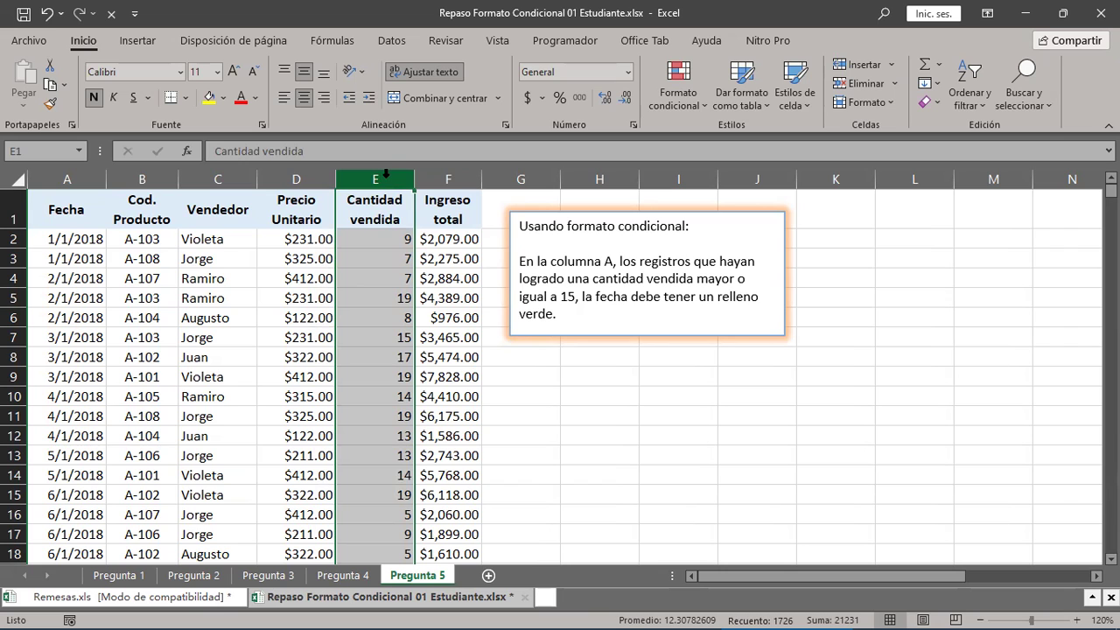
pyautogui.click(83, 178)
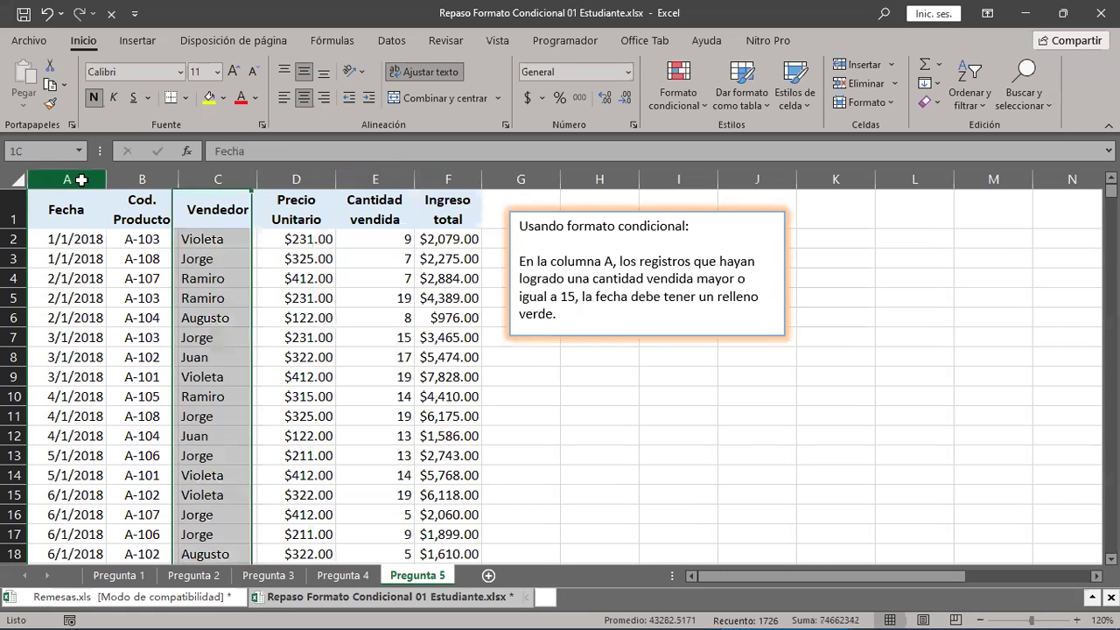
pyautogui.click(381, 178)
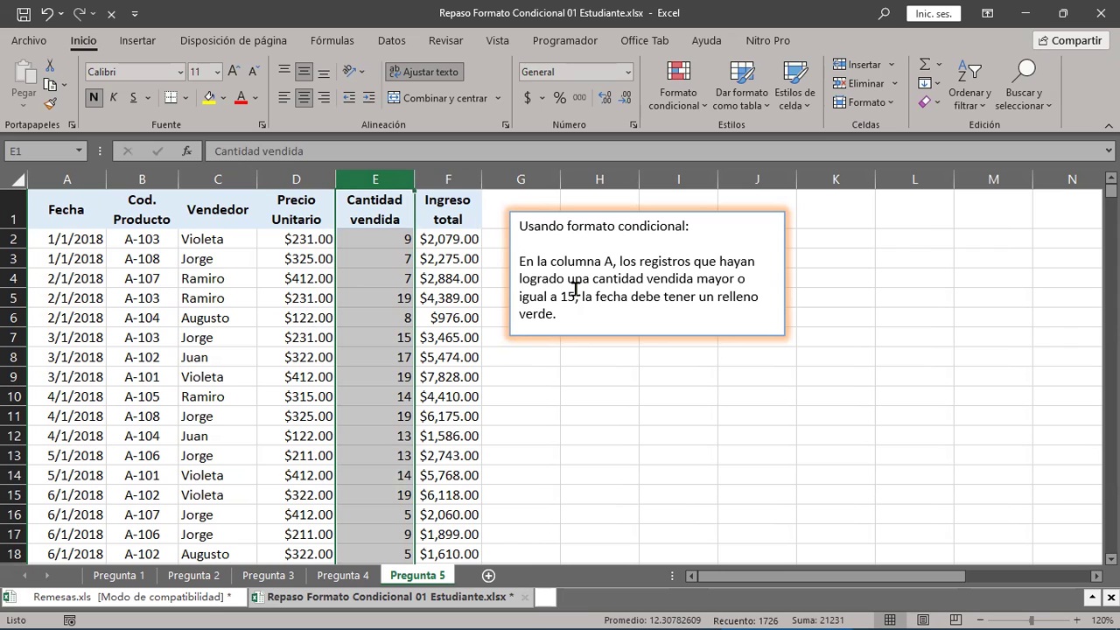
# Step: Select the column A dates A2:A1726 and return the view to the top of the table
pyautogui.click(576, 289)
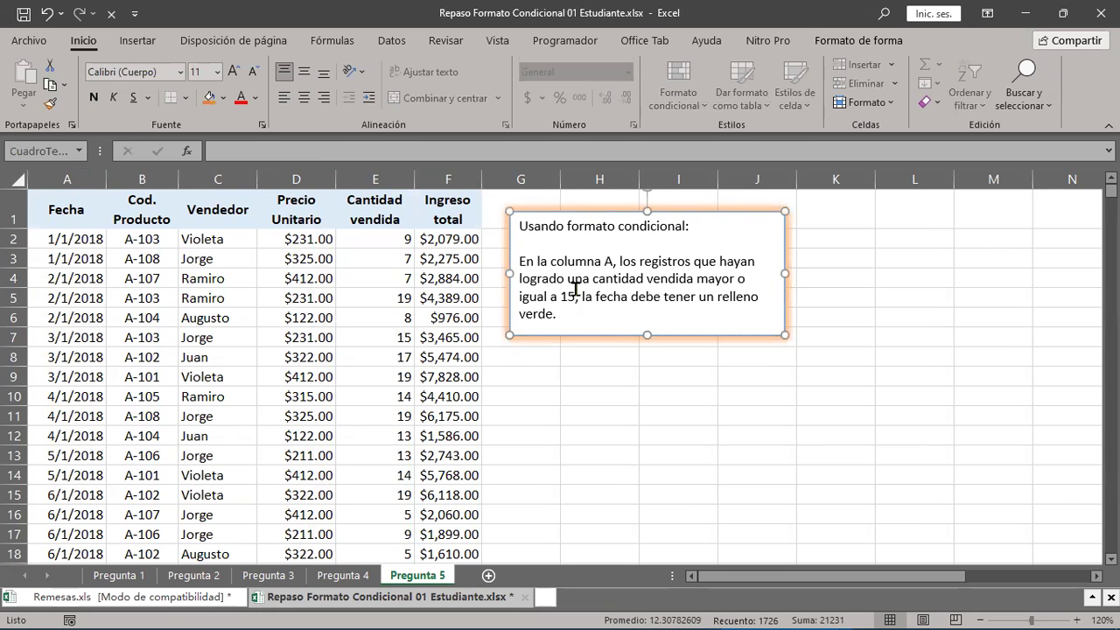
pyautogui.click(74, 242)
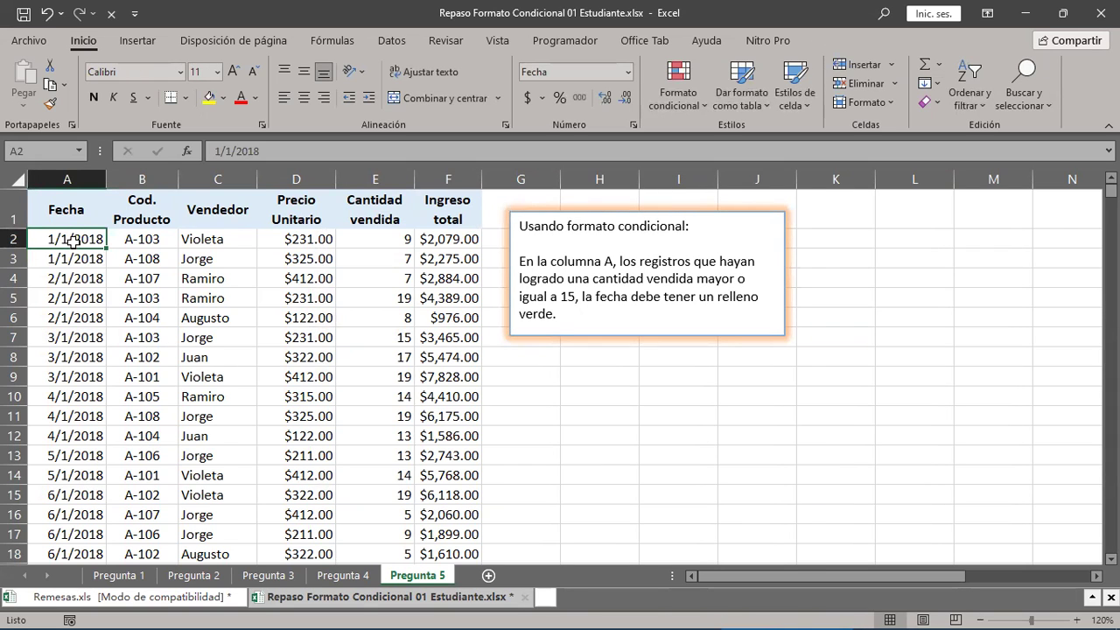
pyautogui.hotkey('ctrl', 'shift', 'Down')
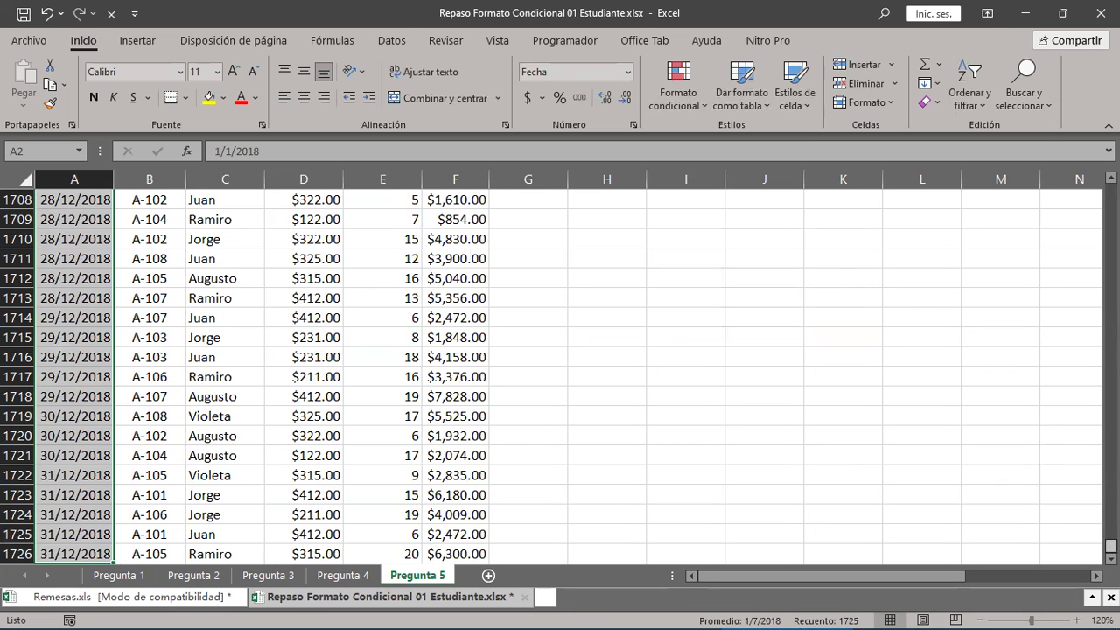
pyautogui.hotkey('ctrl', 'BackSpace')
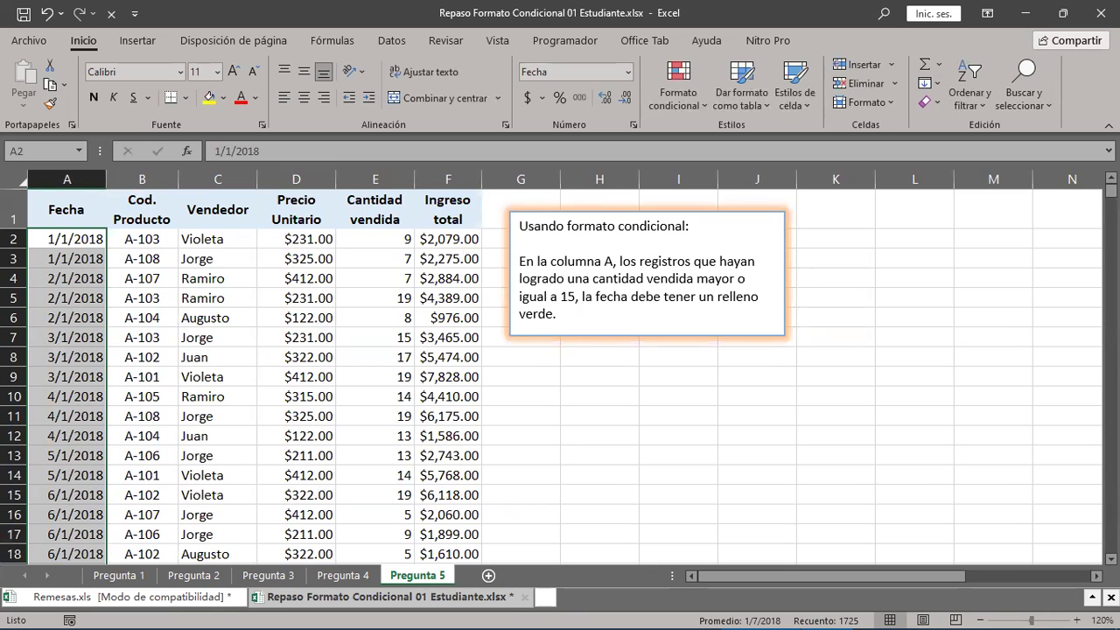
# Step: Create a new conditional formatting rule of type 'Utilice una fórmula que determine las celdas para aplicar formato'
pyautogui.click(702, 102)
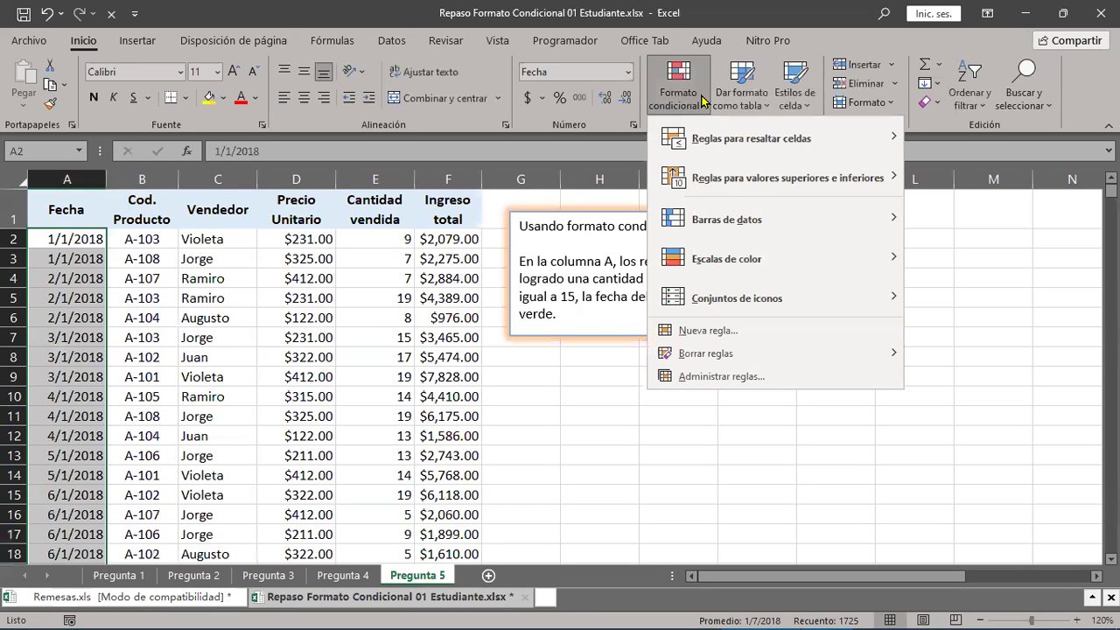
pyautogui.click(708, 332)
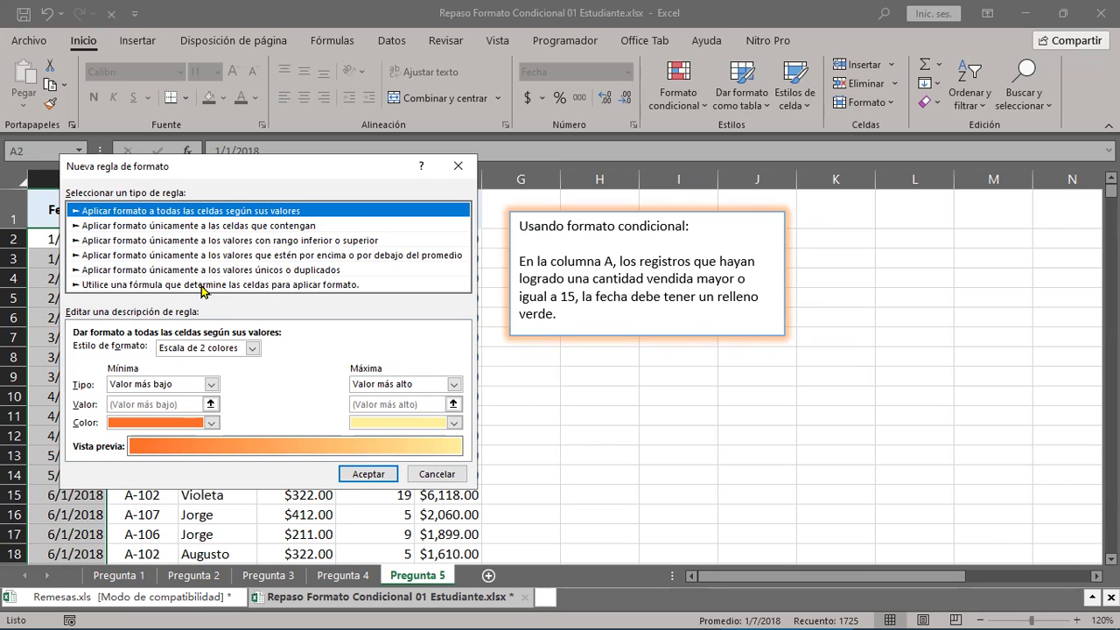
pyautogui.click(185, 285)
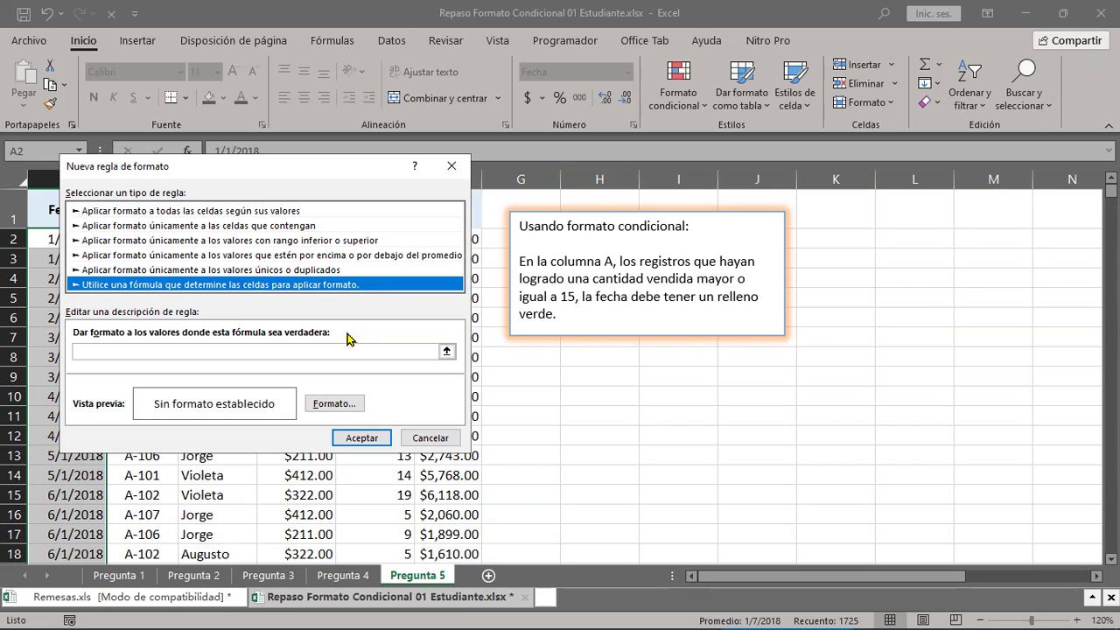
# Step: Enter =E2=15 as the rule's formula, moving the dialog aside to see the column headers
pyautogui.click(101, 350)
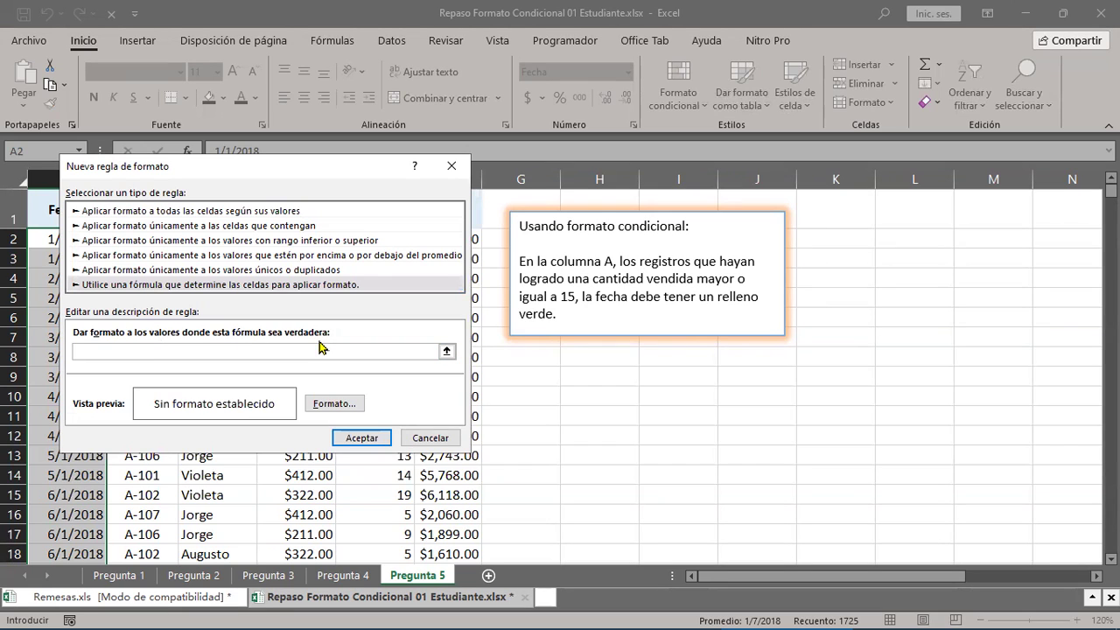
pyautogui.write('=')
pyautogui.write('E2')
pyautogui.moveTo(268, 166); pyautogui.dragTo(324, 321)
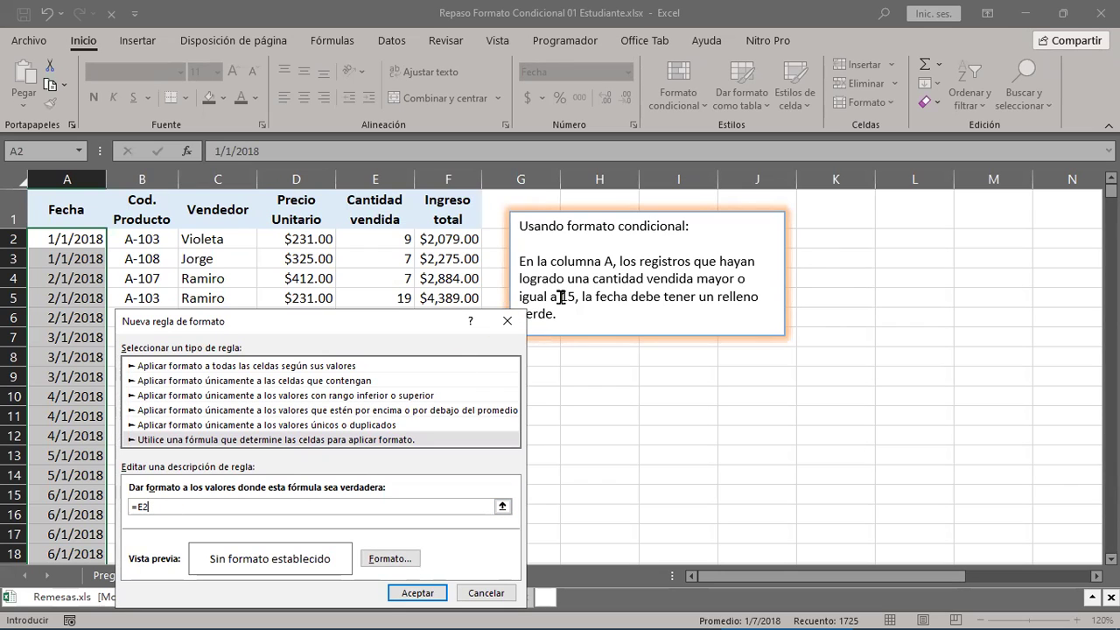
pyautogui.write('=')
pyautogui.write('15')
# Step: Give the rule a green fill and apply it to the selected dates
pyautogui.click(388, 559)
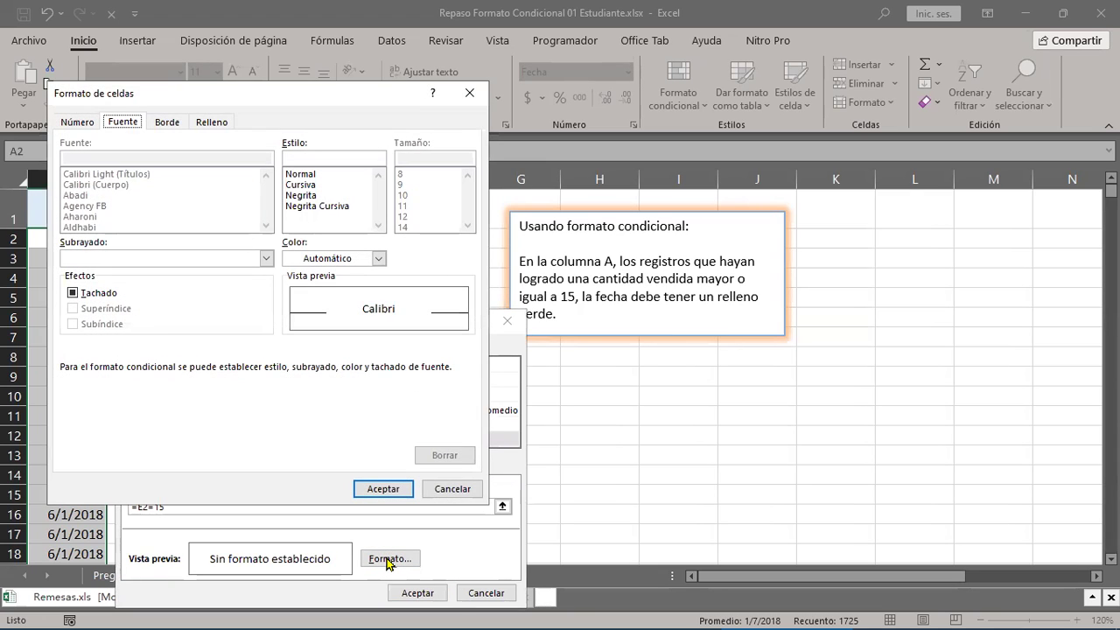
pyautogui.click(219, 124)
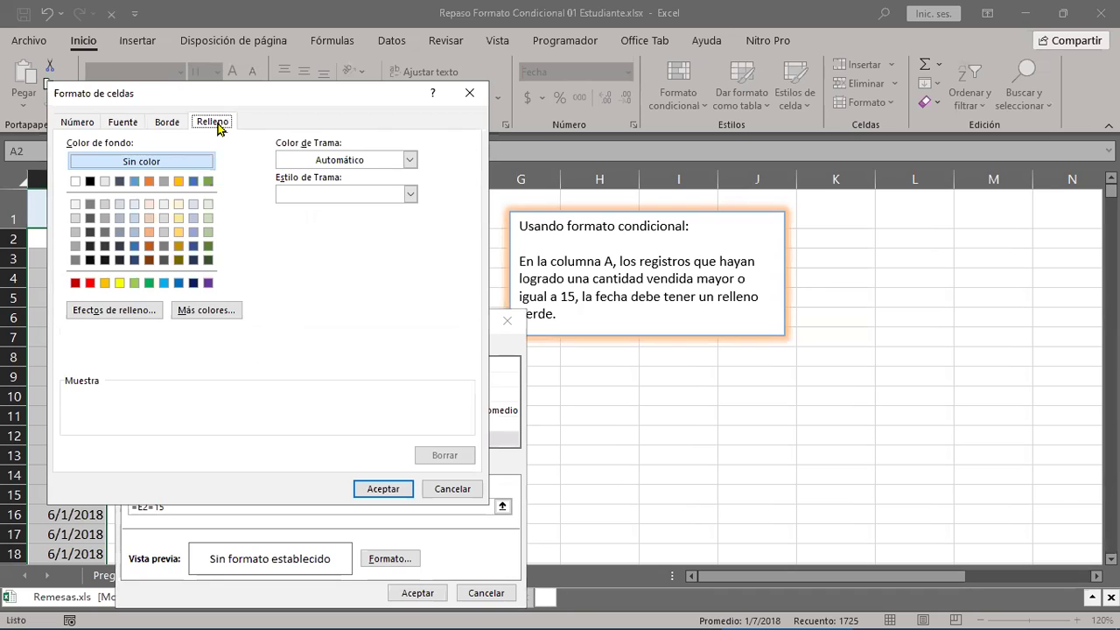
pyautogui.click(135, 283)
pyautogui.click(381, 489)
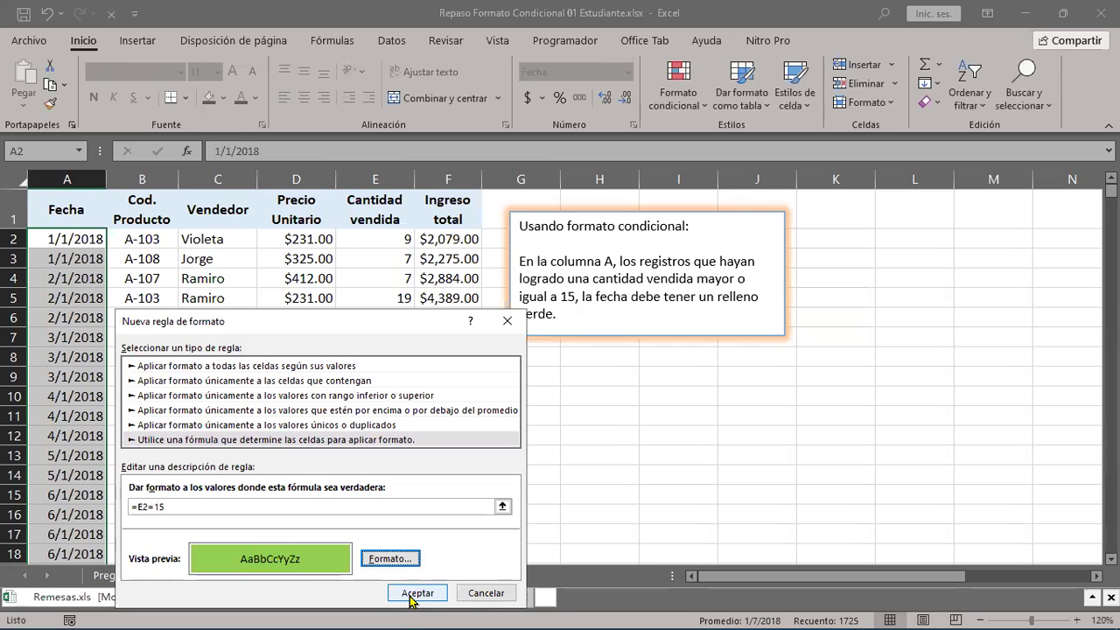
pyautogui.click(412, 597)
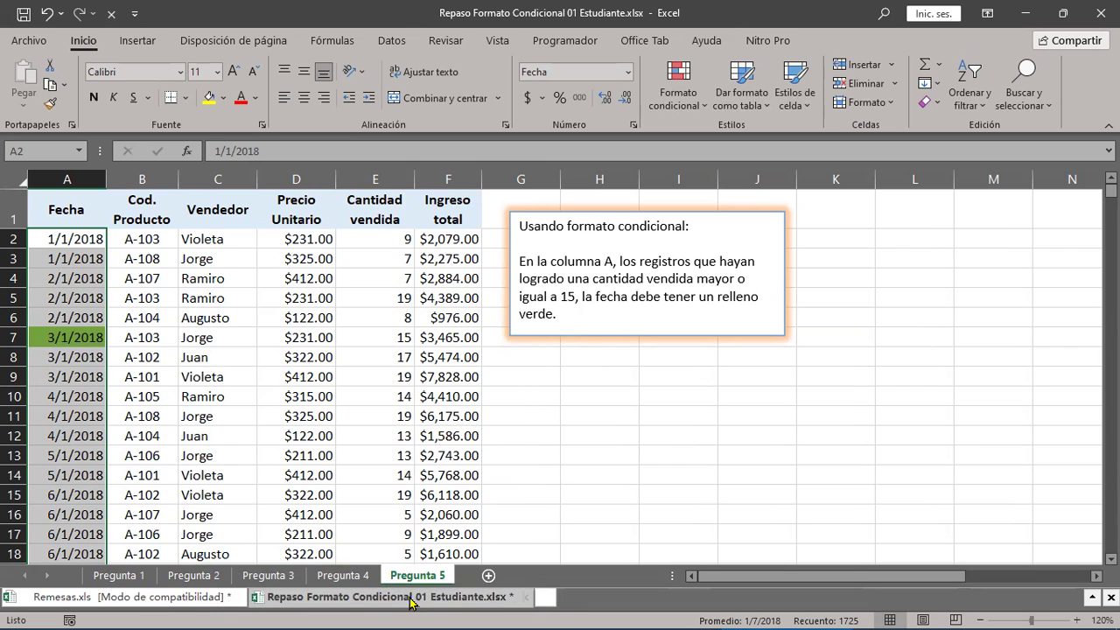
# Step: Edit the existing rule in Administrar reglas so its formula reads =E2>=15, and apply it
pyautogui.click(705, 107)
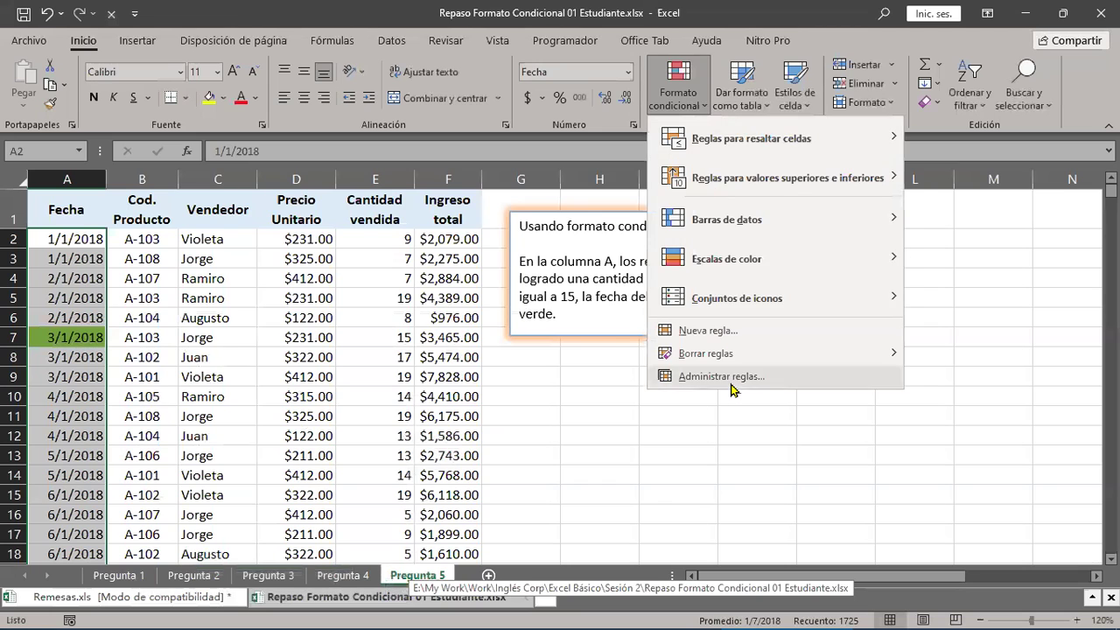
pyautogui.click(733, 376)
pyautogui.doubleClick(127, 442)
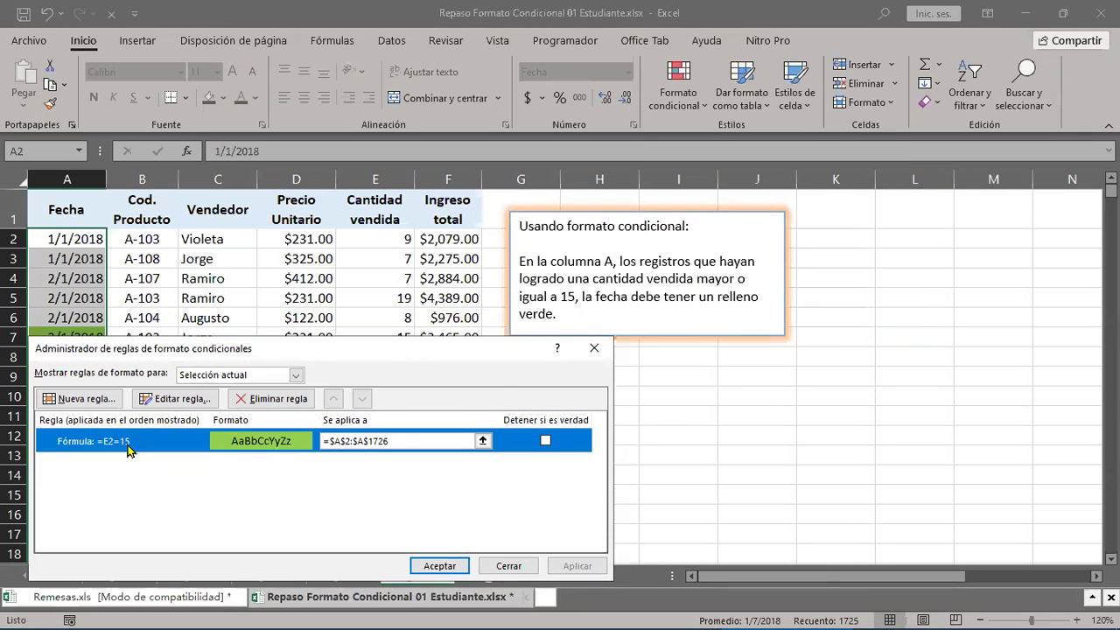
pyautogui.click(150, 507)
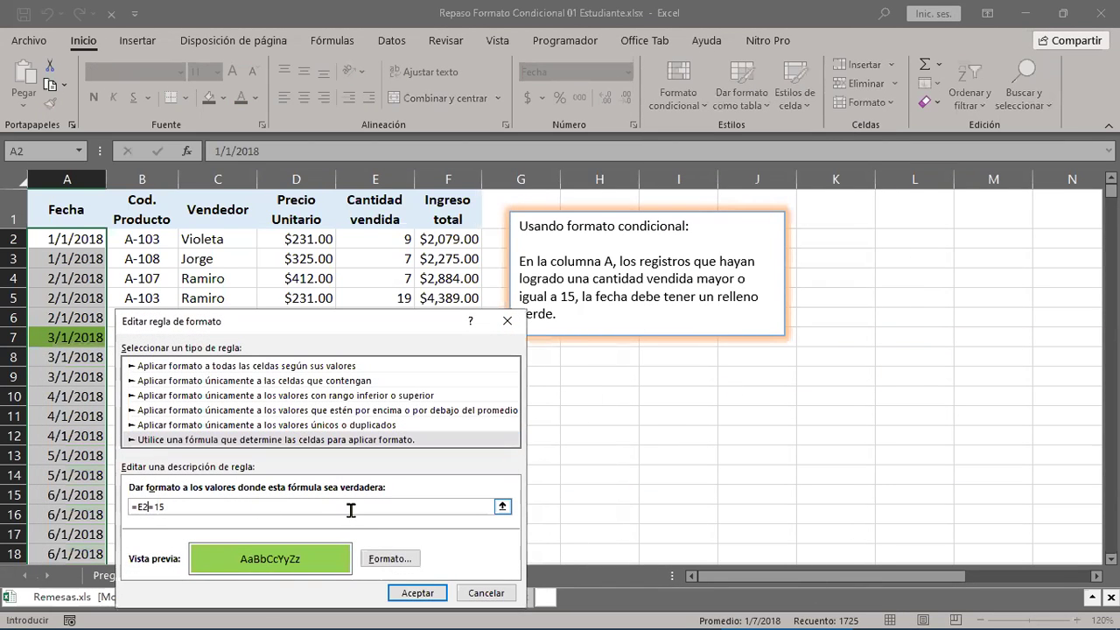
pyautogui.write('>')
pyautogui.click(411, 594)
pyautogui.click(438, 567)
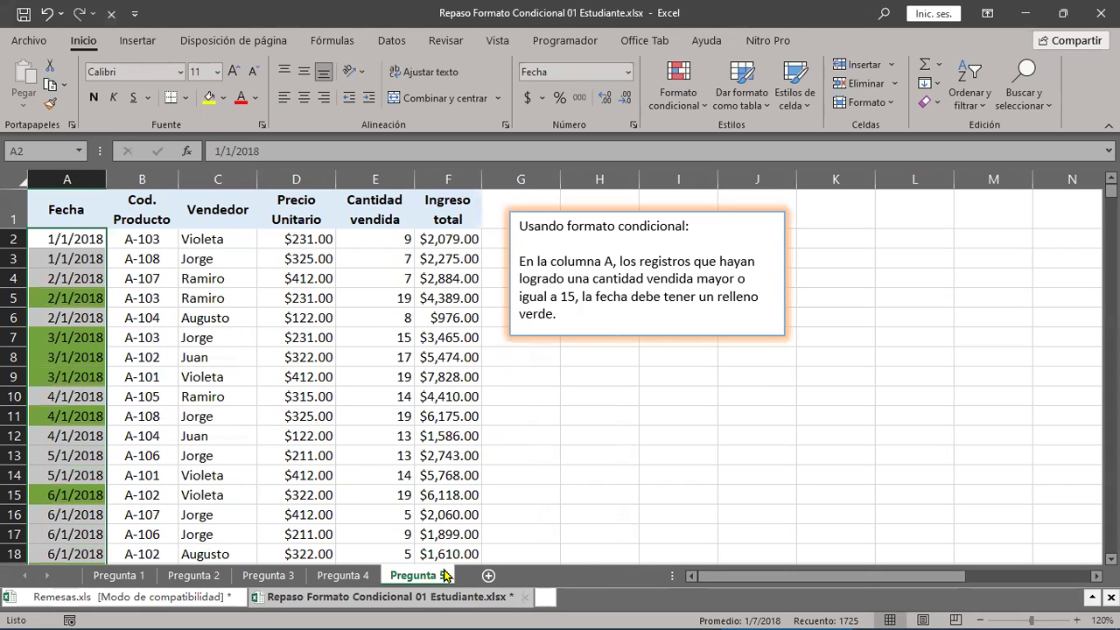
pyautogui.click(70, 297)
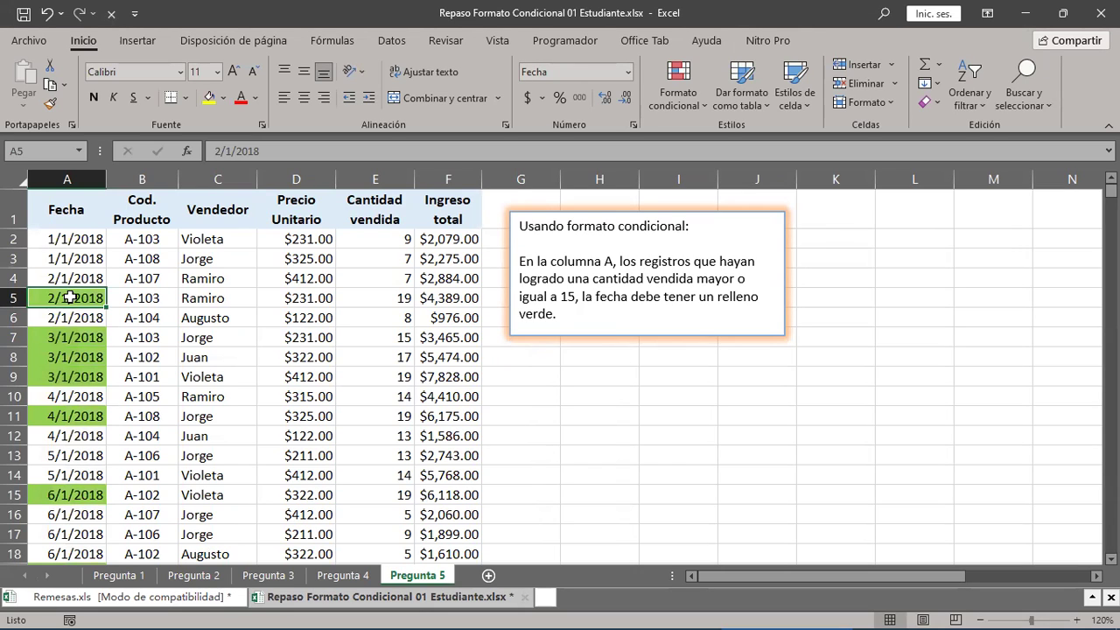
pyautogui.click(392, 296)
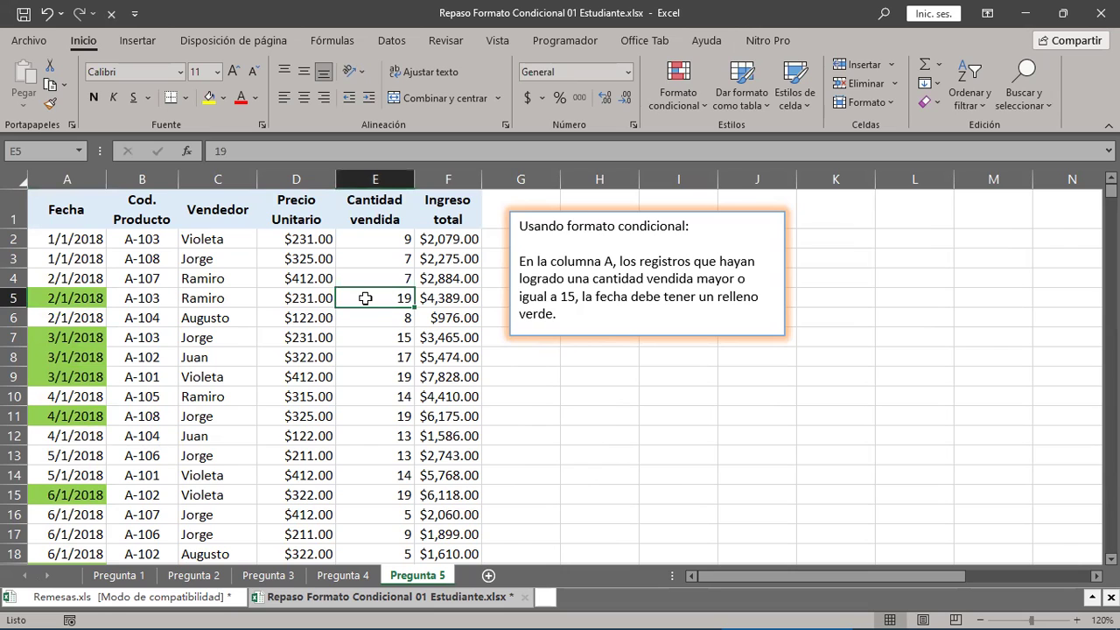
pyautogui.click(73, 298)
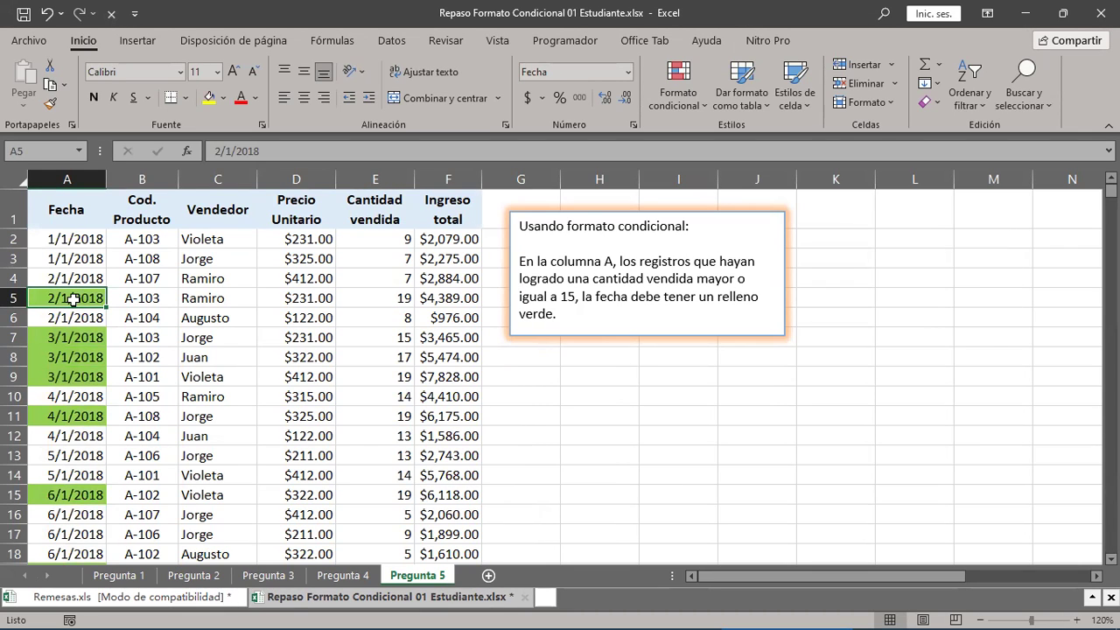
pyautogui.click(395, 336)
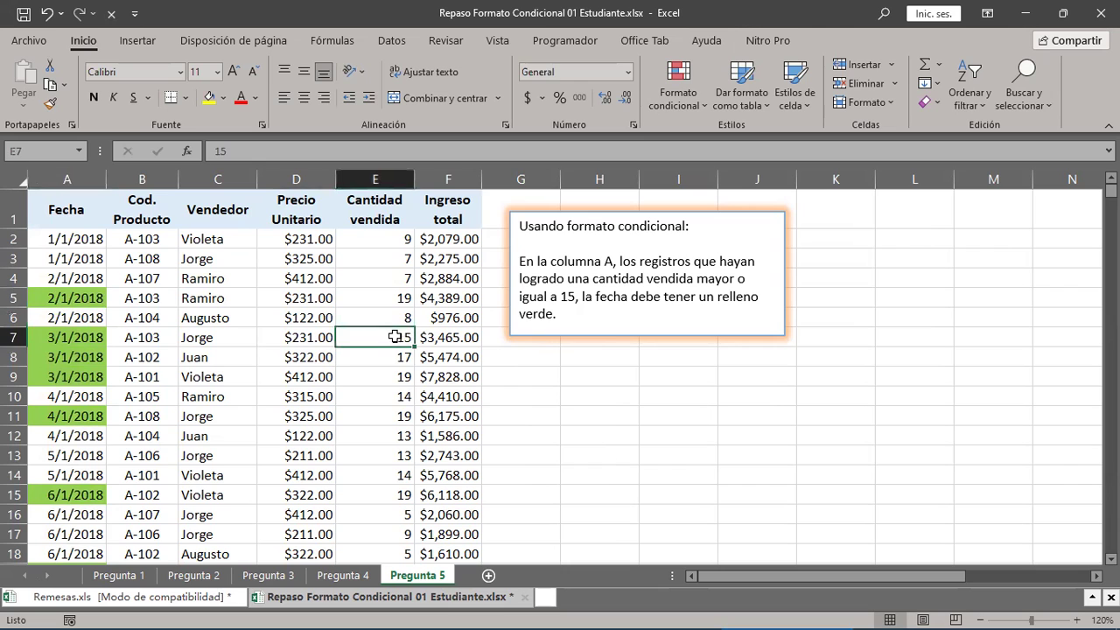
pyautogui.click(62, 330)
pyautogui.click(395, 355)
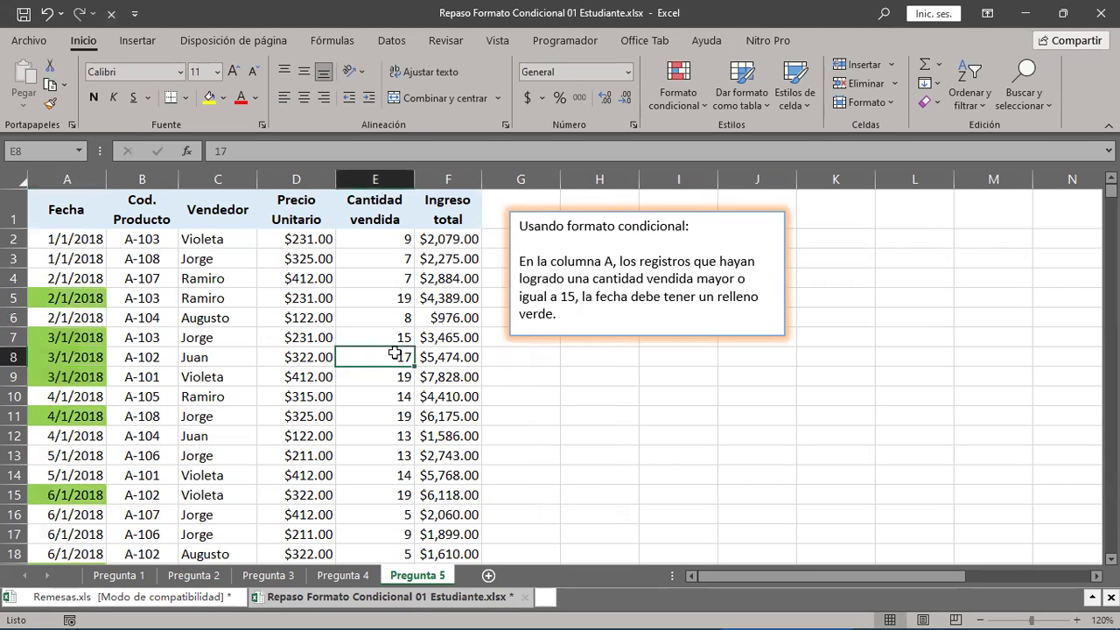
pyautogui.click(97, 353)
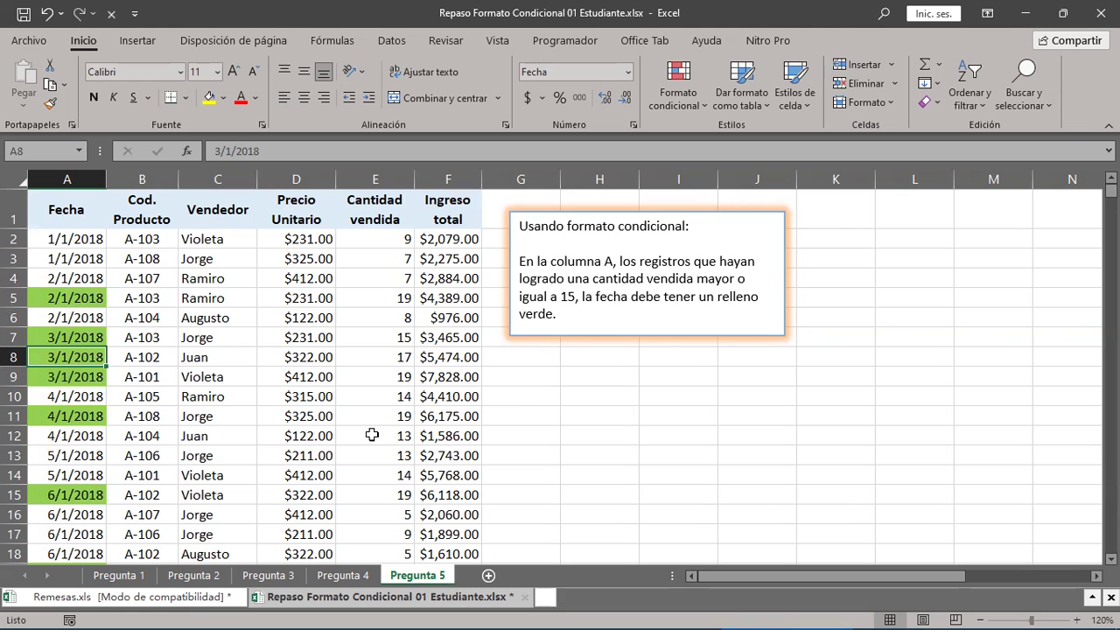
pyautogui.scroll(-4, 371, 434)
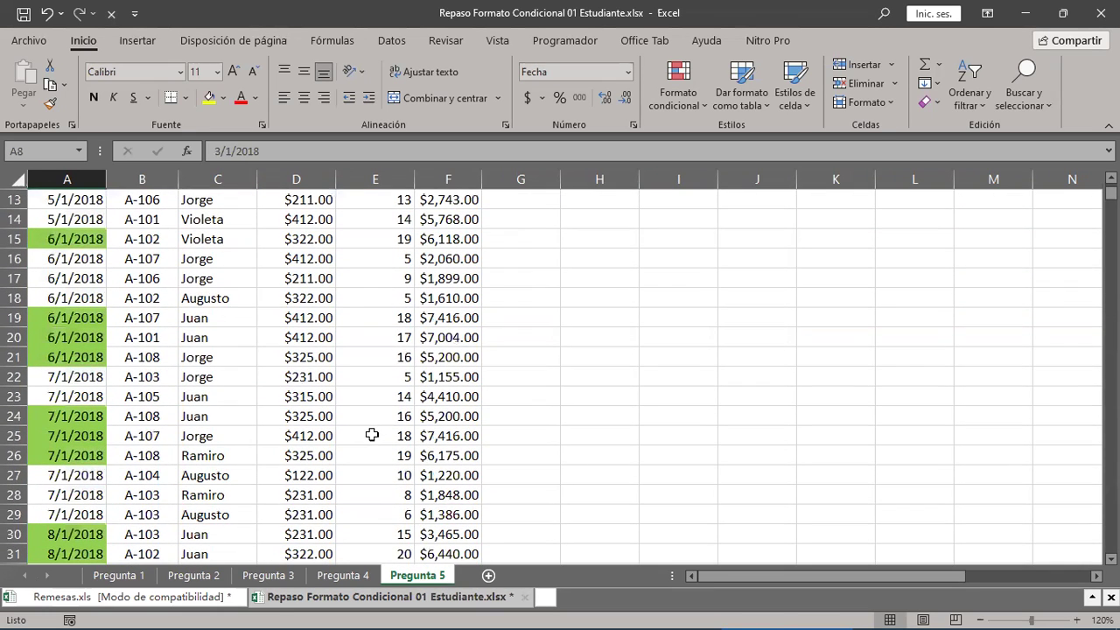
pyautogui.hotkey('alt', 'Tab')
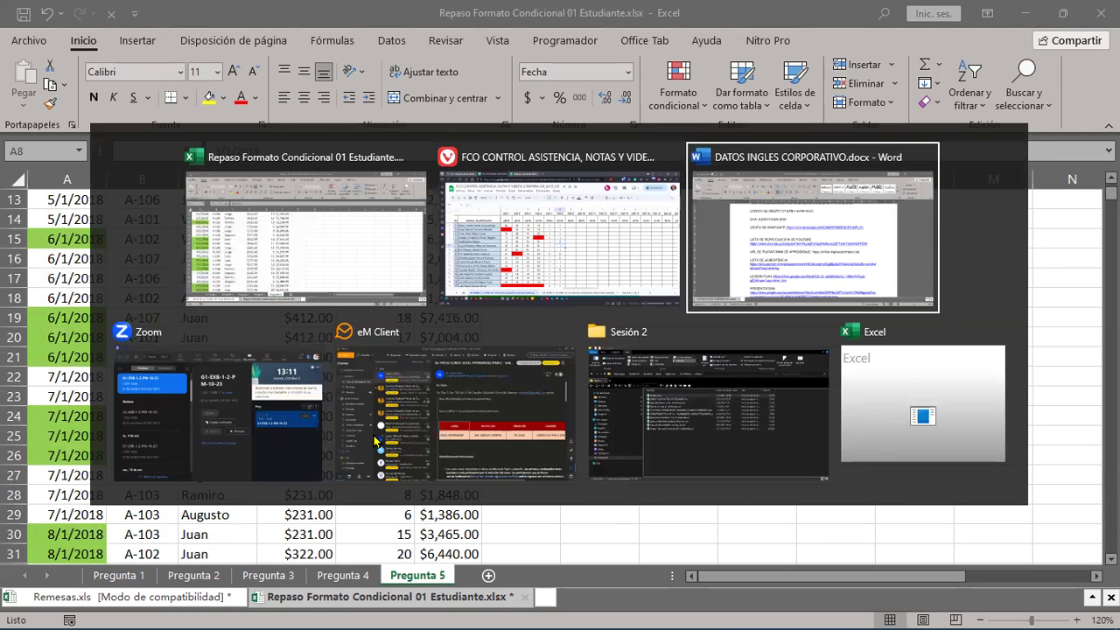
pyautogui.press('Tab')
pyautogui.press('Tab')
pyautogui.press('Tab')
pyautogui.press('Tab')
pyautogui.press('Tab')
pyautogui.press('alt')
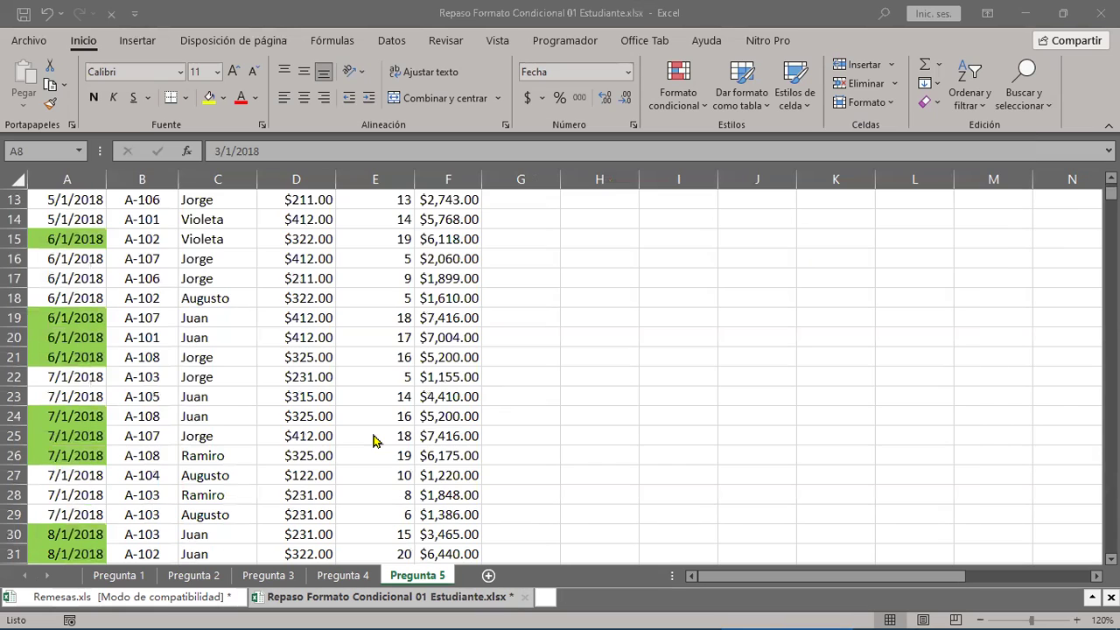